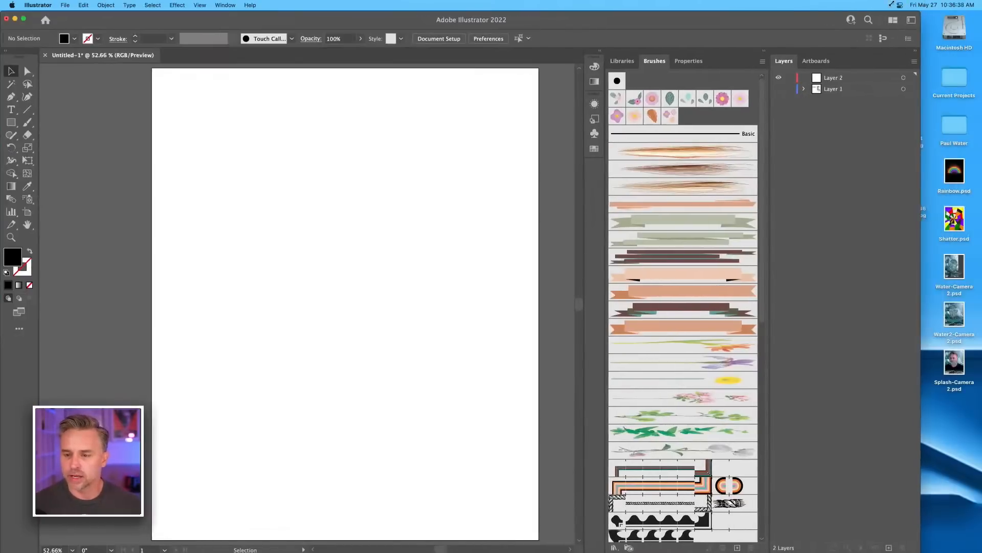
Step: Place the tall cat-shaped B image from the desktop onto the artboard, and enlarge the workspace around it
click(898, 122)
drag(899, 121, 402, 177)
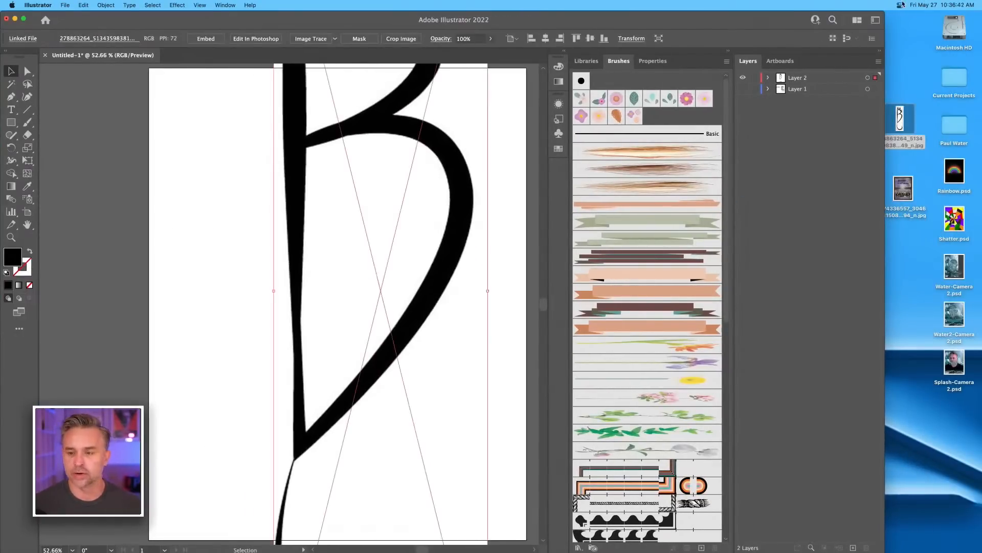
drag(884, 12, 977, 6)
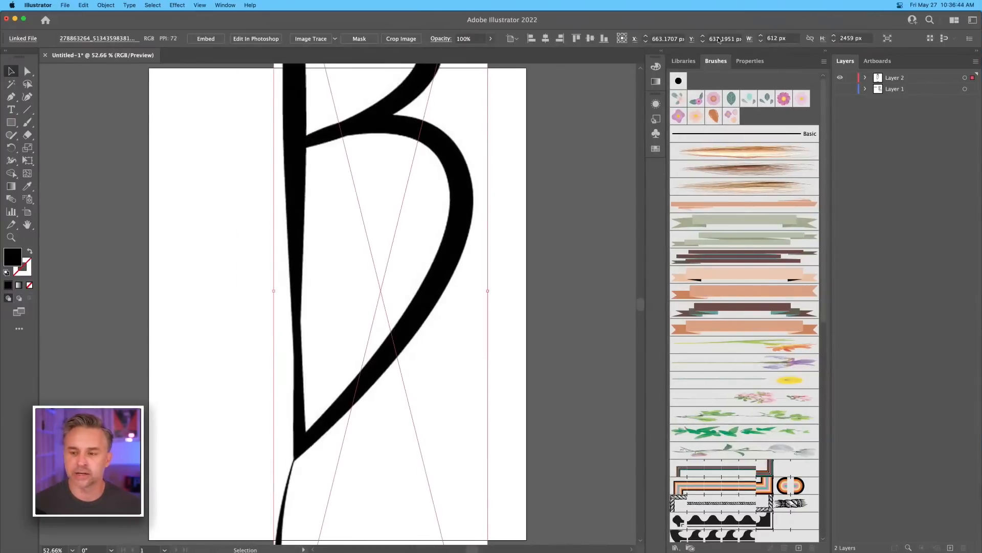
click(823, 53)
Step: Scale the placed B image proportionally to about 261 by 1047 px and position it near the artboard's right edge
key(super+minus)
key(super+minus)
key(super+minus)
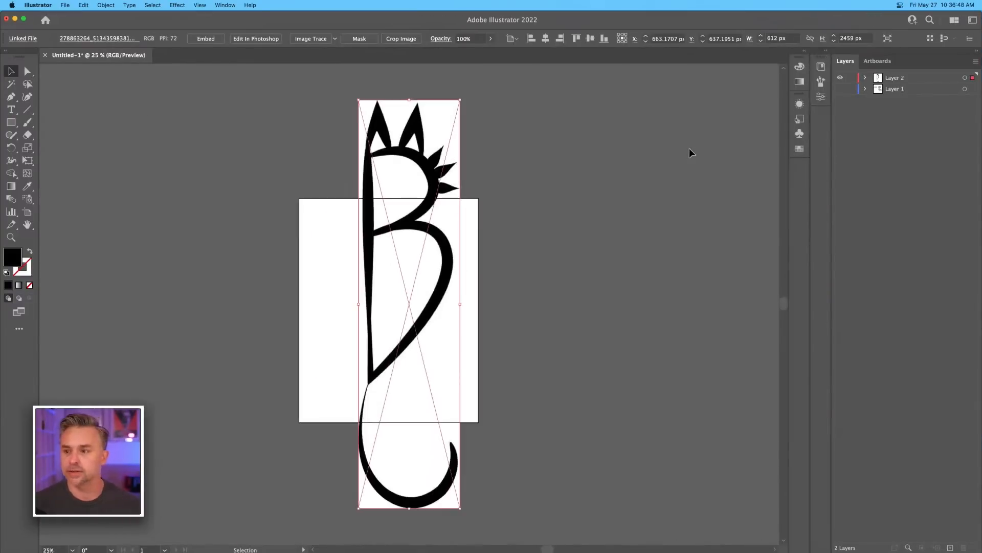
drag(359, 508, 412, 274)
drag(426, 148, 430, 276)
Step: Add the point text "Braswell" in the empty area beside the B image
key(super+plus)
key(super+plus)
key(super+plus)
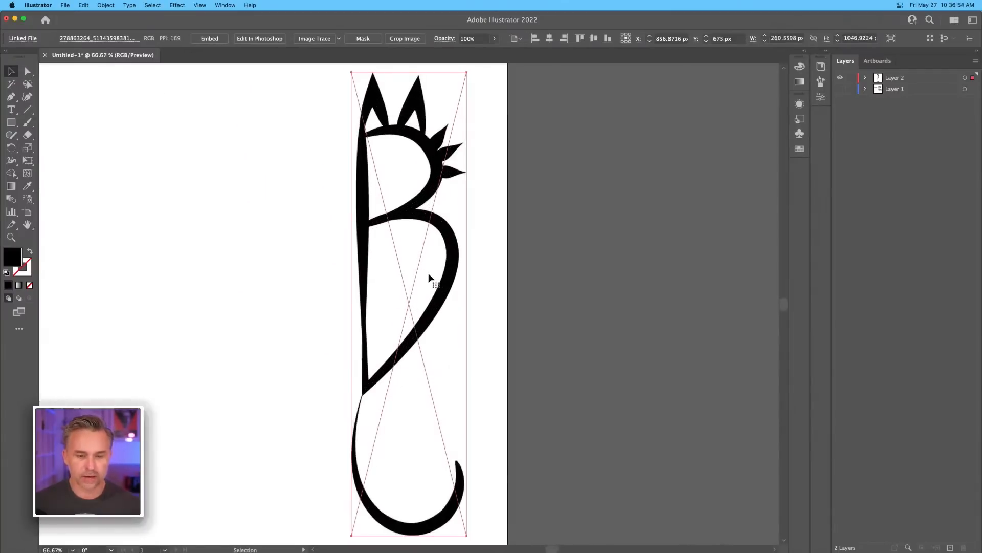
drag(241, 221, 384, 218)
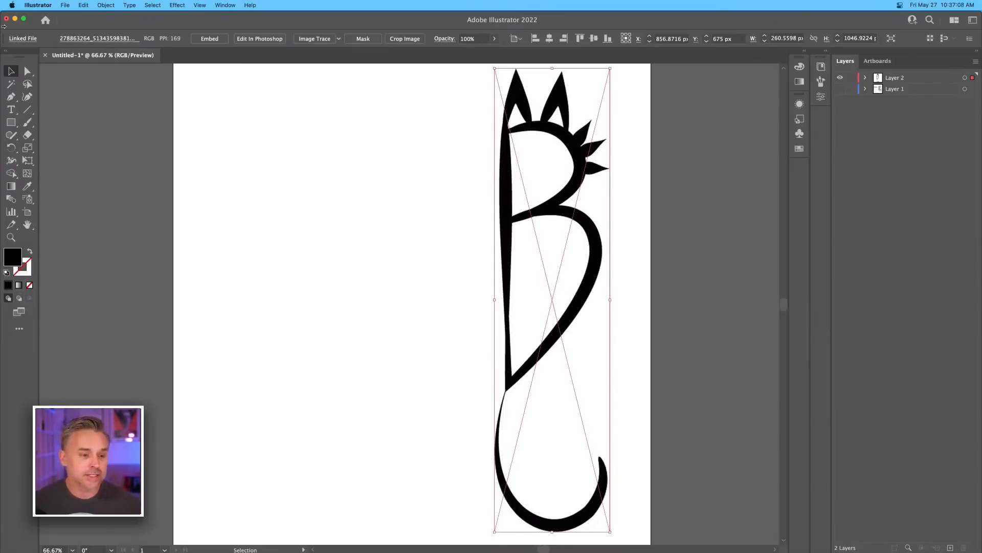
click(10, 109)
click(259, 173)
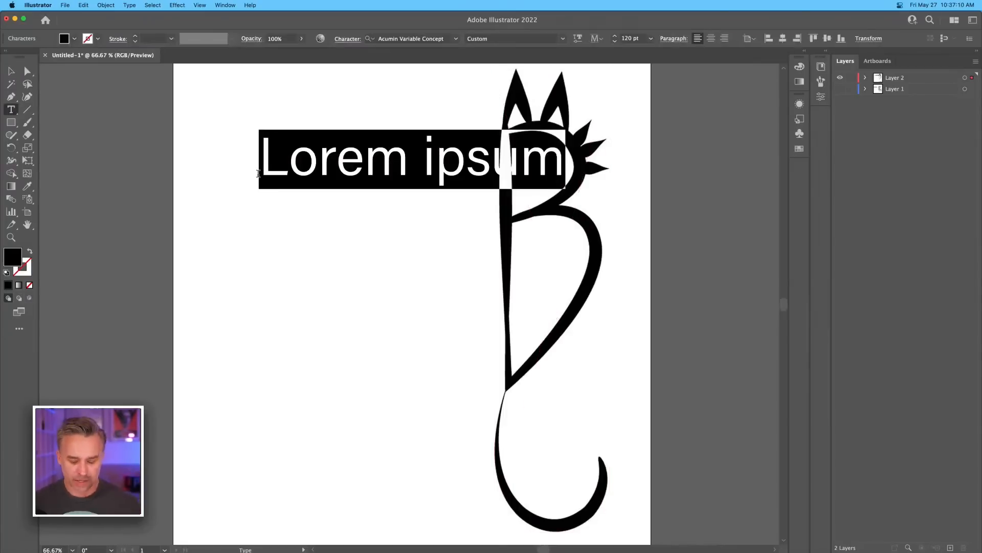
text(Braswe)
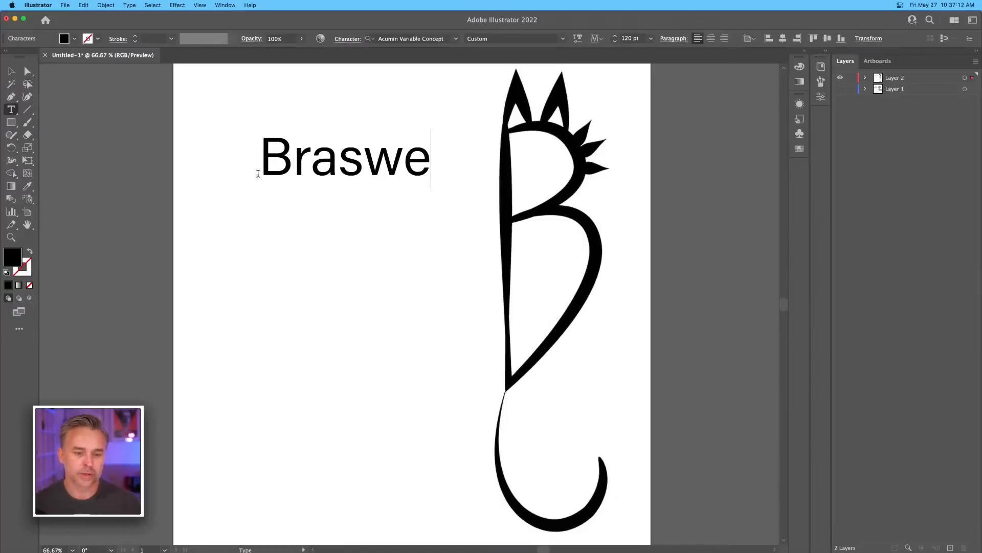
text(ll)
key(Escape)
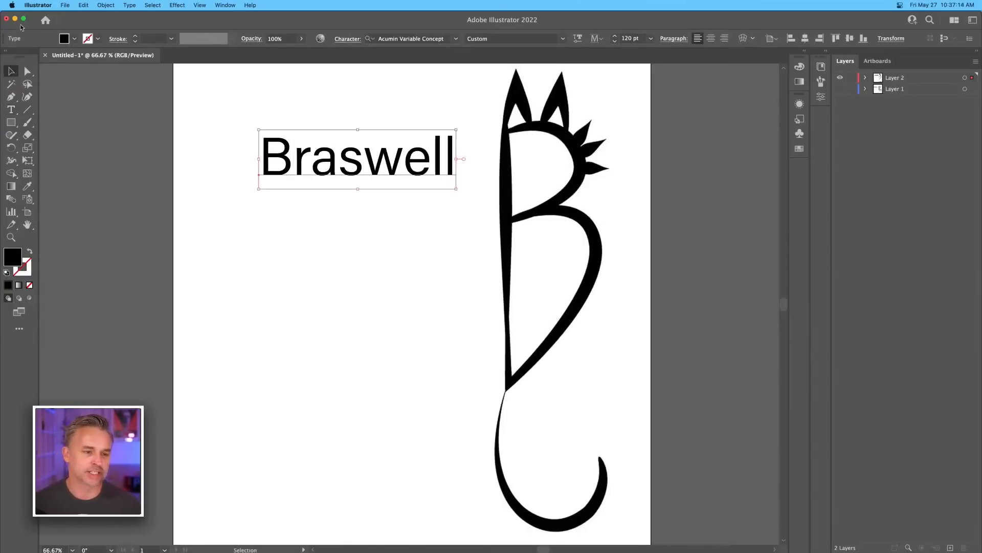
Step: Duplicate the "Braswell" text below the original, move the upper text down closer to the copy, and hide the artboard edges
mouse_move(288, 16)
mouse_down()
mouse_move(82, 16)
mouse_move(291, 10)
mouse_up()
drag(280, 189, 281, 229)
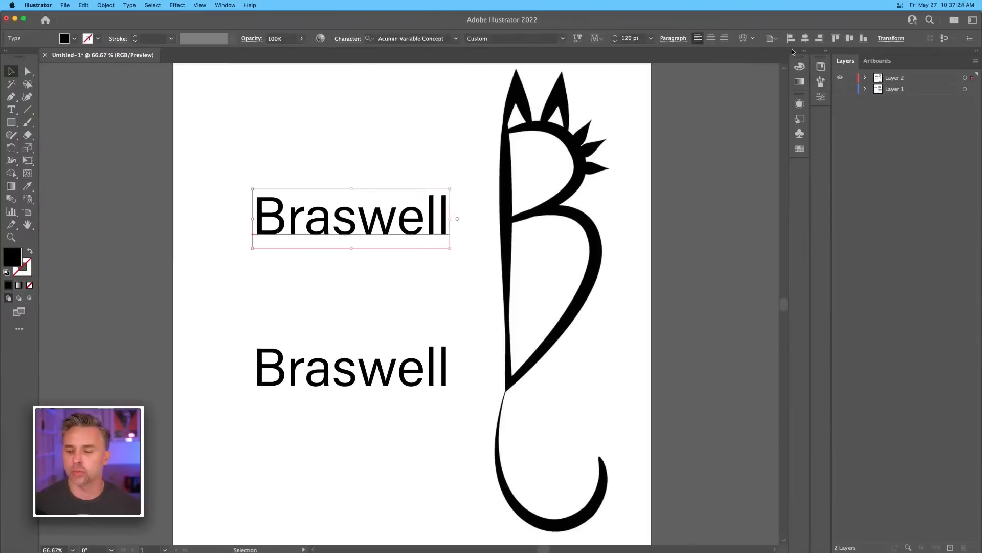
click(296, 280)
drag(299, 212, 295, 245)
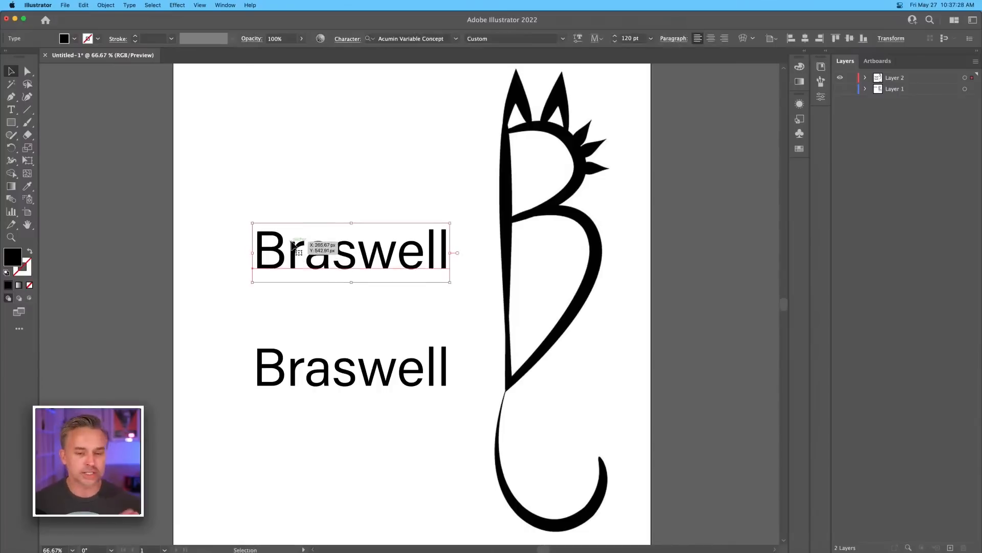
key(shift+super+h)
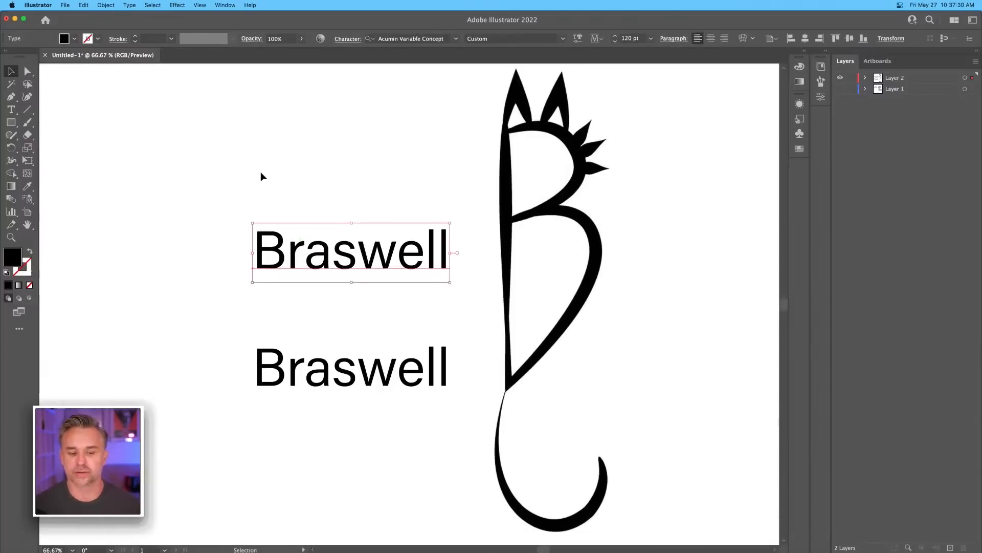
drag(272, 166, 298, 165)
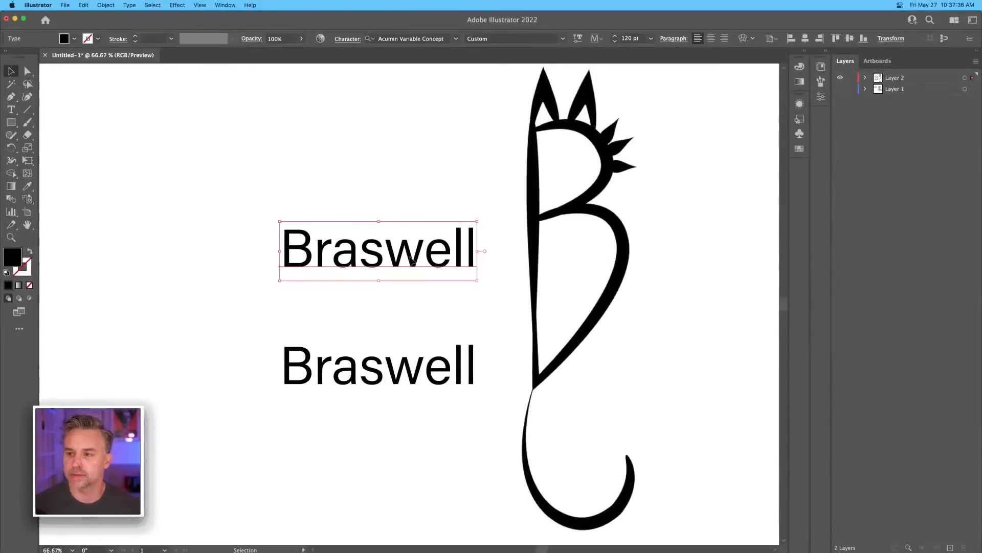
Step: Change the upper "Braswell" text to the Climate Crisis font and shift it left, clear of the B image
click(825, 53)
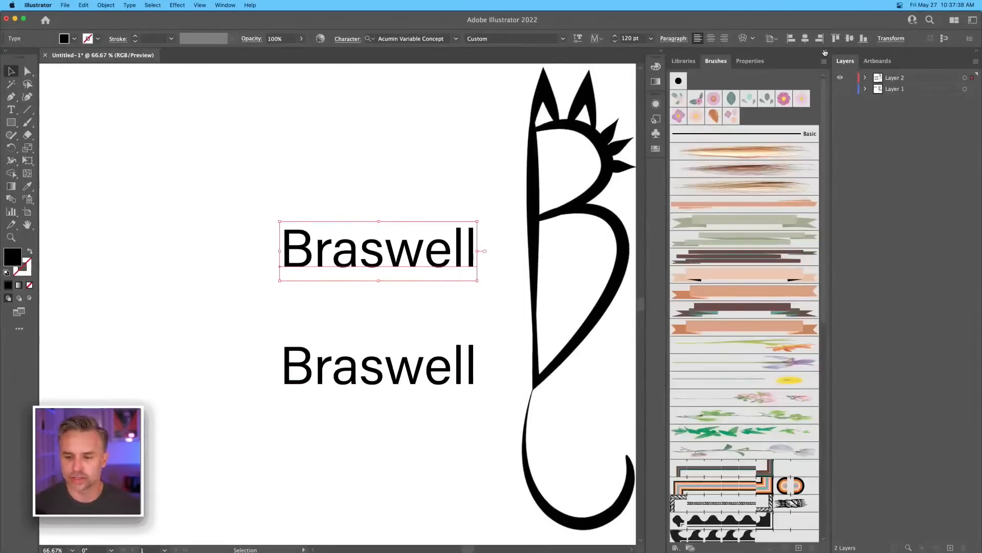
click(738, 61)
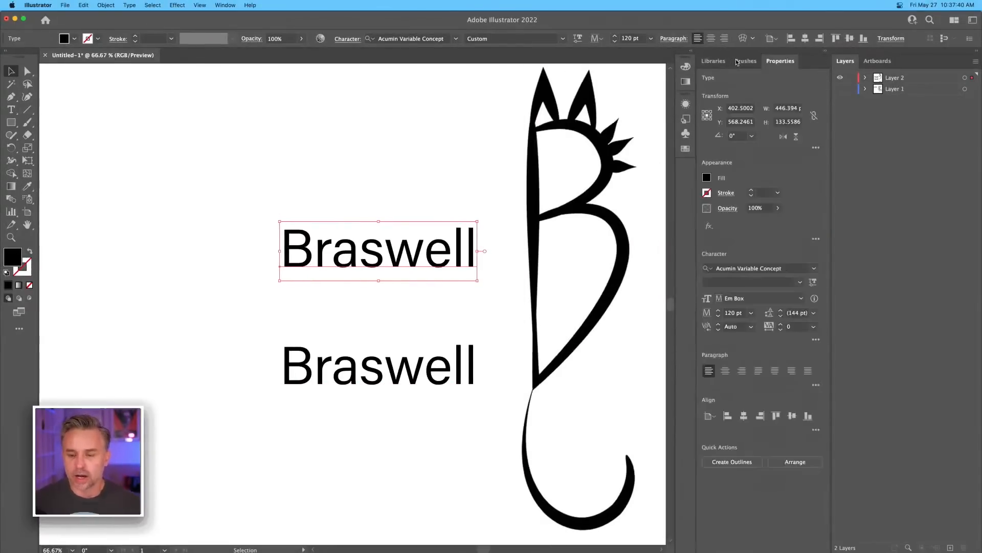
click(814, 269)
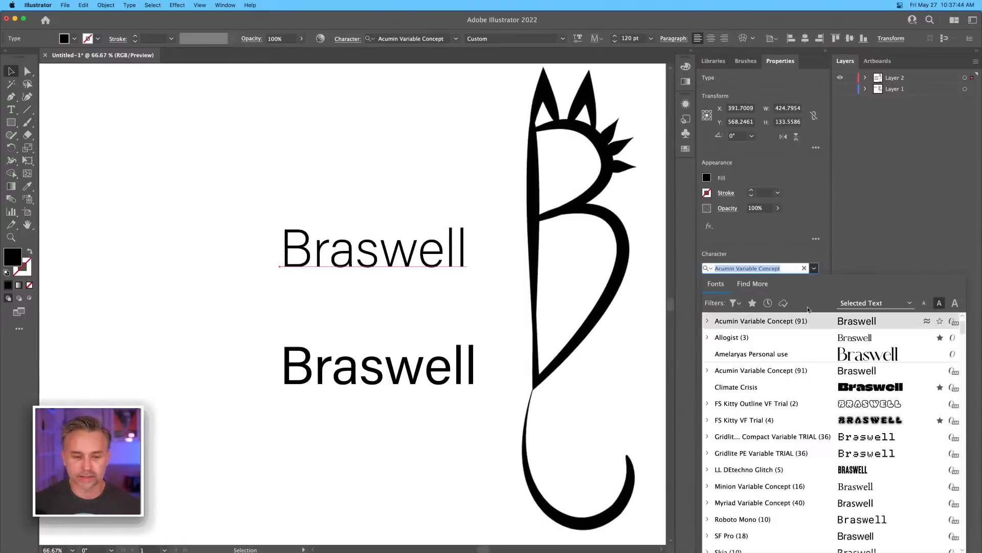
click(800, 384)
drag(390, 252, 266, 267)
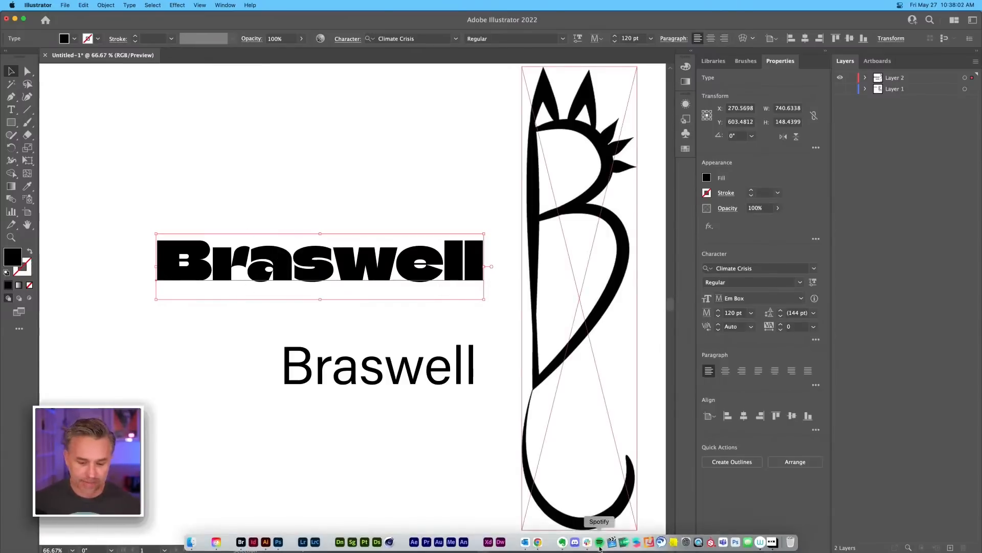
Step: Switch to Chrome to review the logo, color and font options for adding a brand in Adobe Creative Cloud Express
click(536, 532)
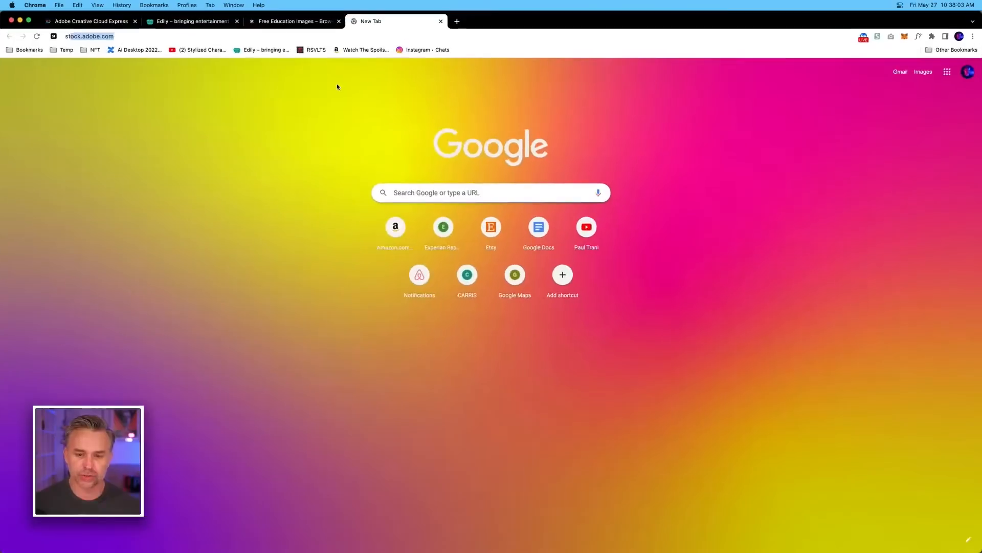
click(64, 25)
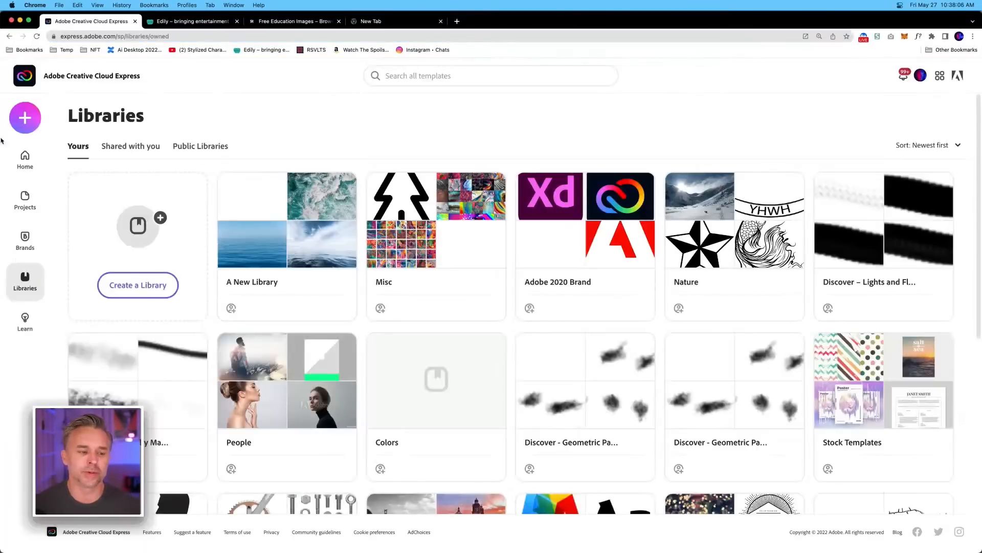
click(19, 249)
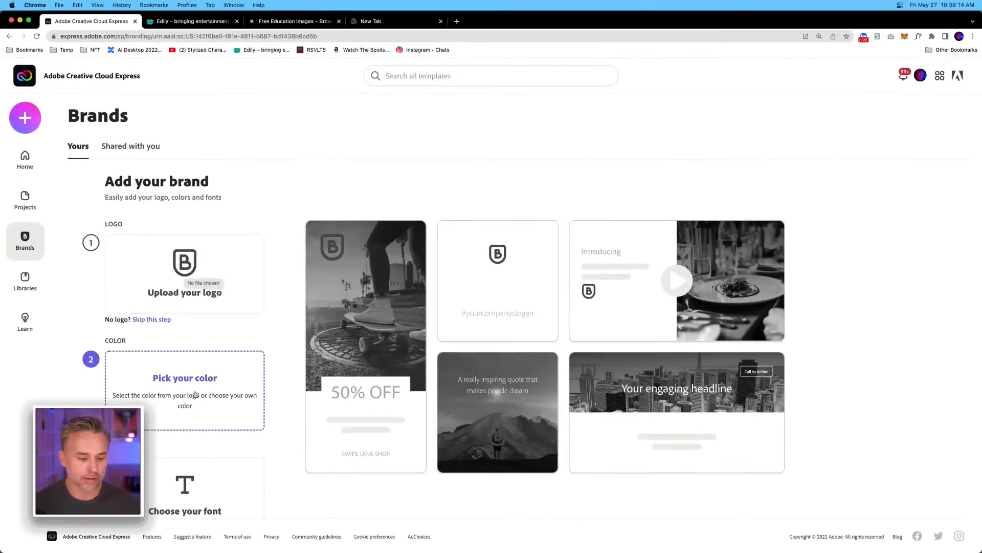
scroll(195, 390, down, 2)
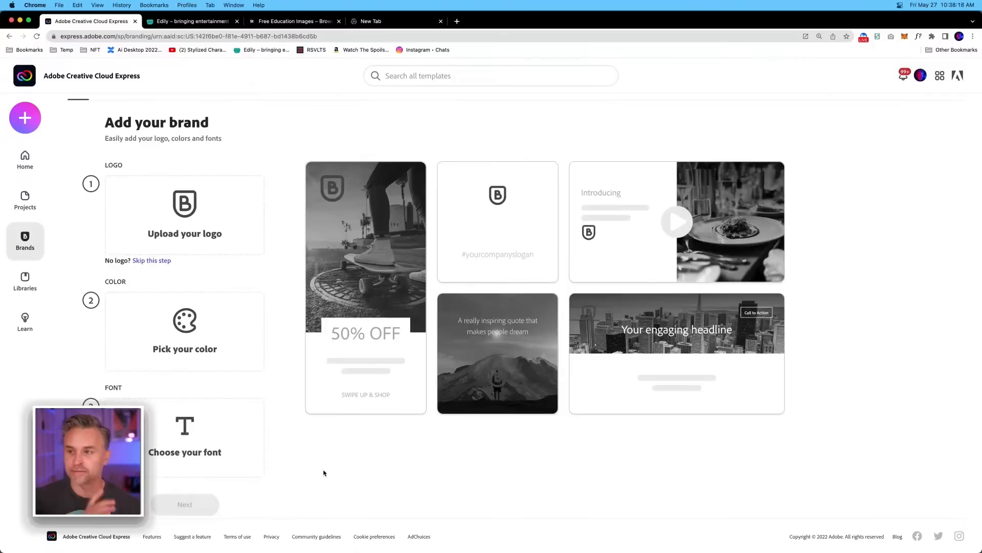
click(20, 20)
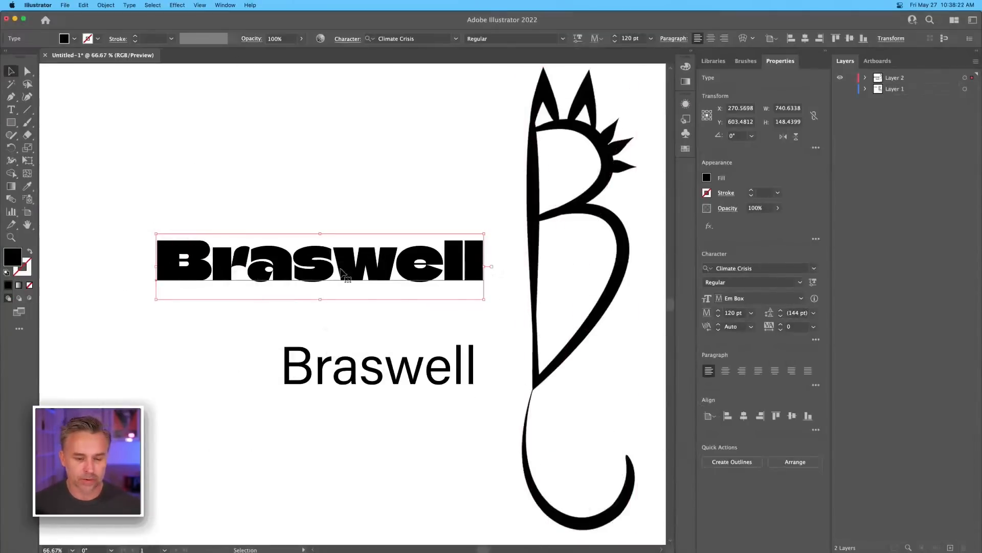
Step: Move the Climate Crisis wordmark down toward the plain "Braswell" text, and shift the plain text left beneath it
drag(243, 264, 235, 300)
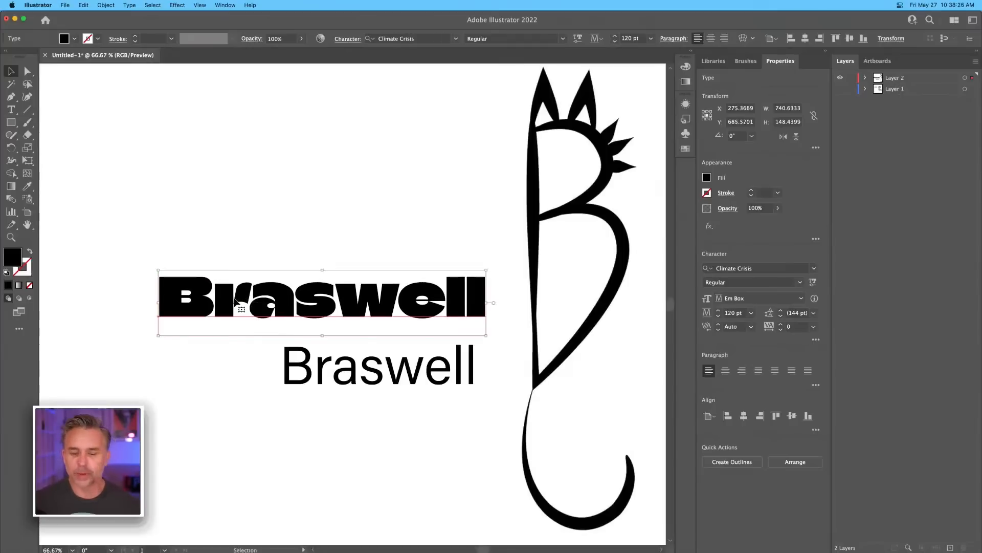
drag(270, 196, 399, 424)
click(311, 206)
drag(328, 377, 240, 377)
Step: Copy the Climate Crisis wordmark above the original, reduce the copy to a single "B", and enlarge it to about 235 pt
click(212, 300)
alt+drag(209, 303, 486, 211)
double_click(223, 210)
key(BackSpace)
key(Escape)
drag(169, 215, 258, 133)
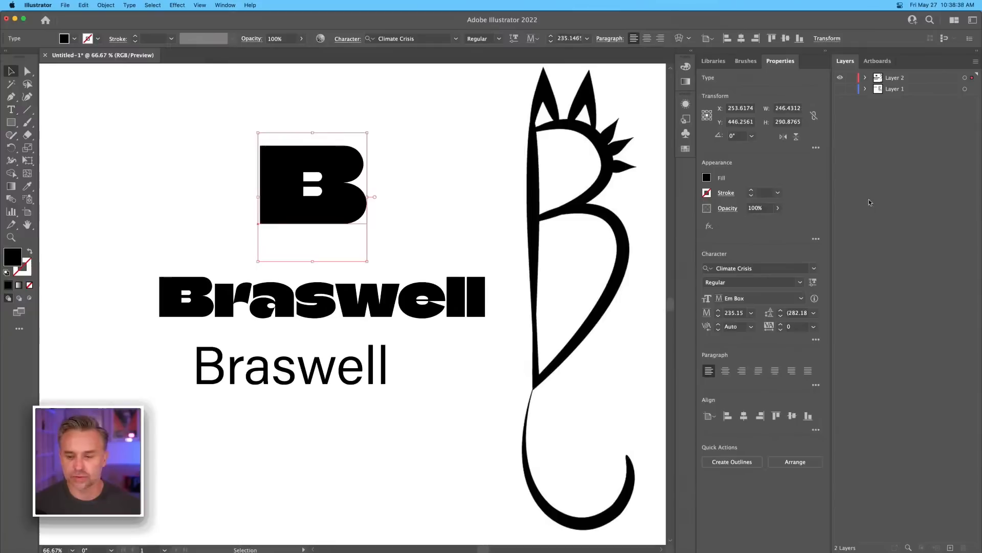
Step: Browse Helvetica and variable fonts for the single "B" and set it to Acumin Variable Concept Default
click(818, 268)
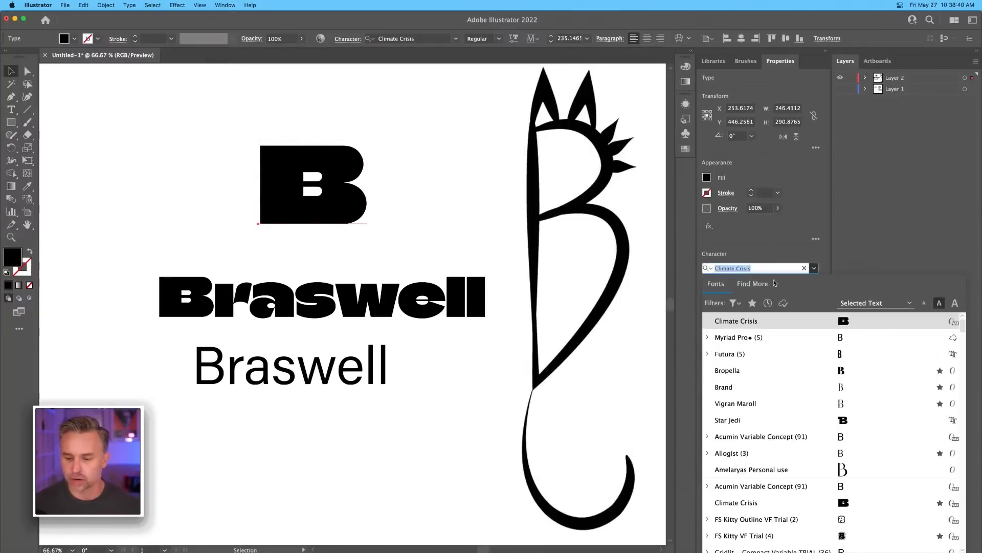
text(hel)
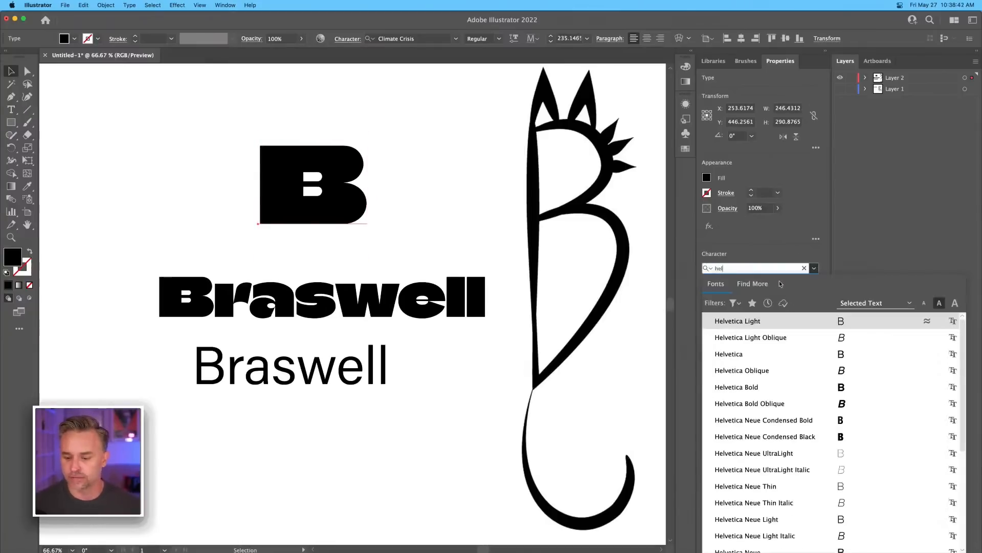
scroll(764, 491, down, 4)
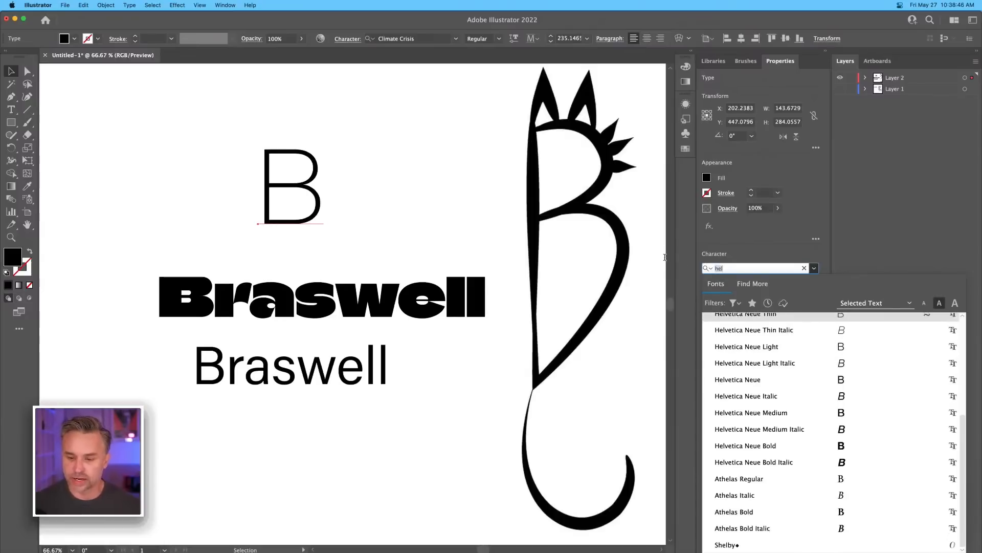
text(va)
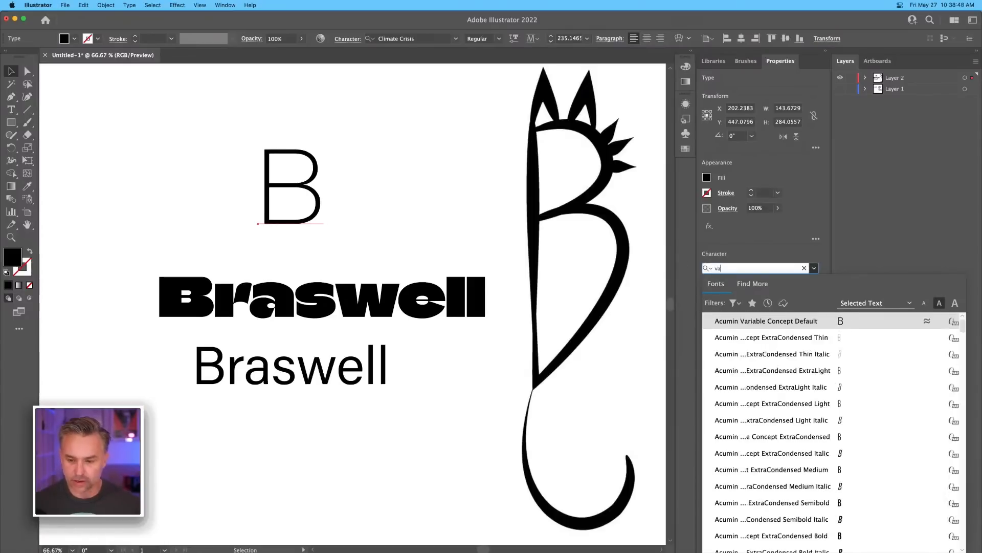
key(Return)
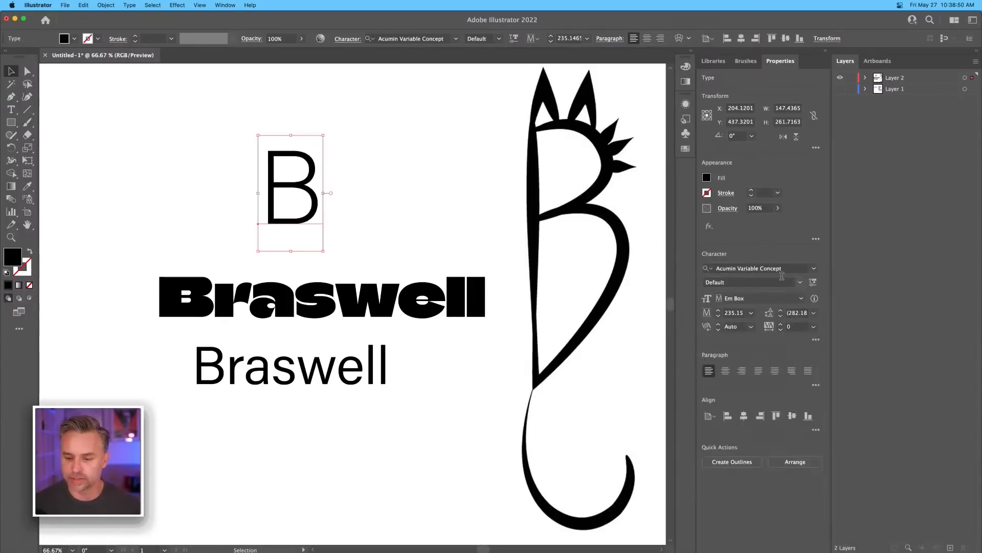
Step: Adjust the variable font settings of the single "B" to weight 852 and width 91
click(814, 269)
click(814, 270)
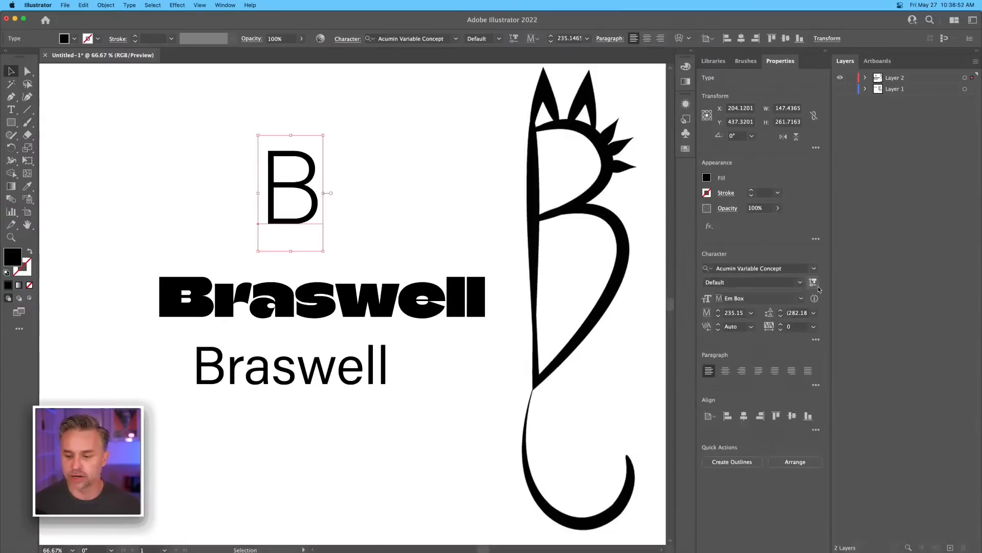
click(813, 283)
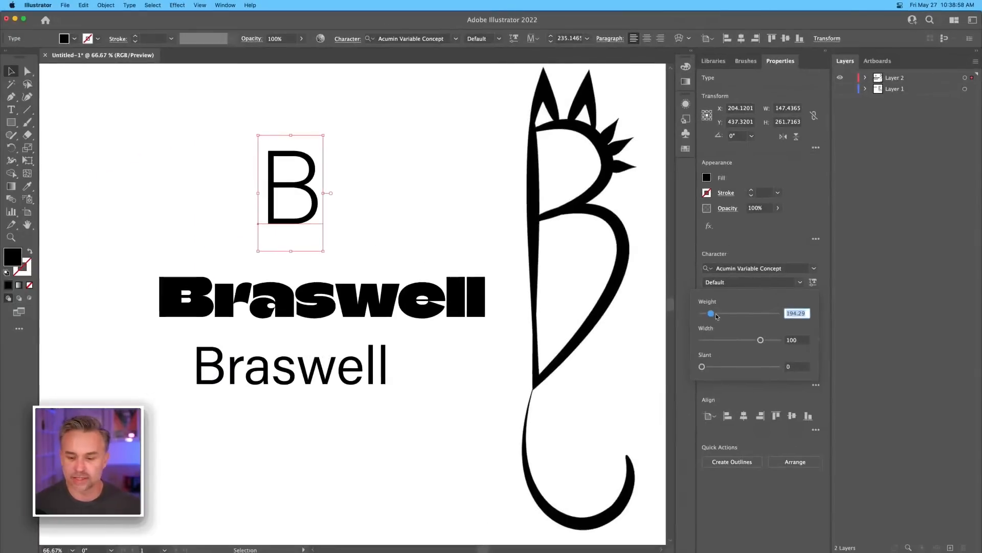
drag(711, 316, 749, 342)
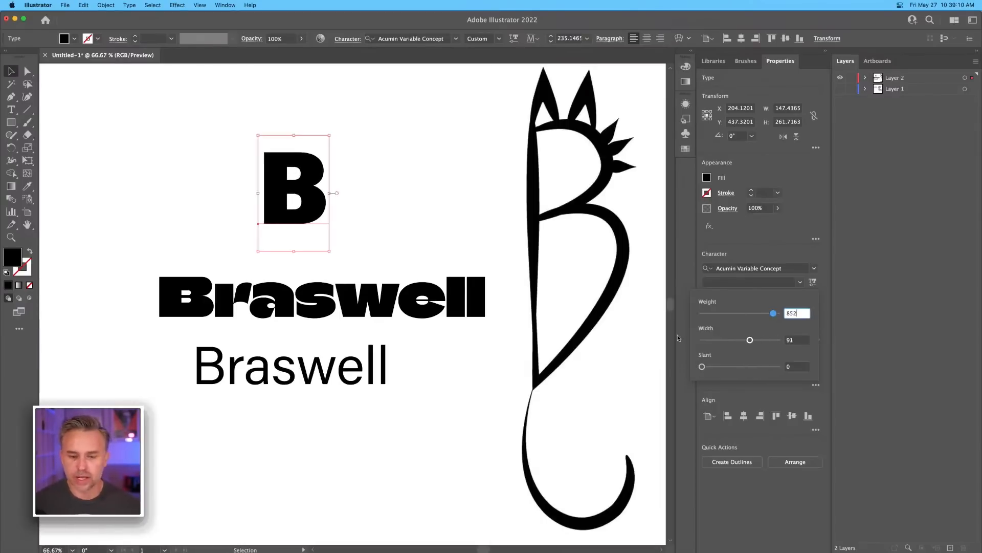
key(Return)
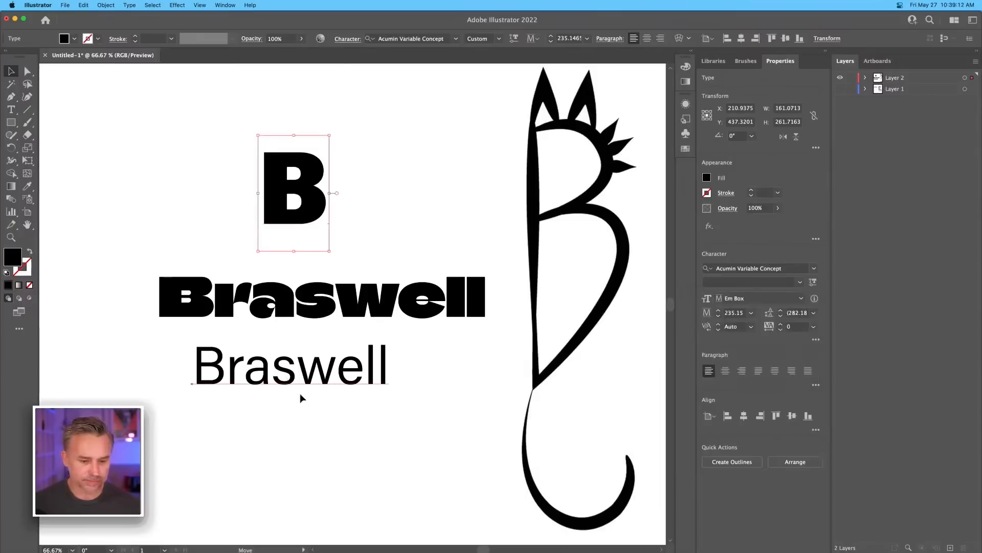
Step: Shift the plain "Braswell" text right and down, and change the Climate Crisis wordmark to the Vigran Maroll font
drag(299, 391, 339, 406)
click(310, 305)
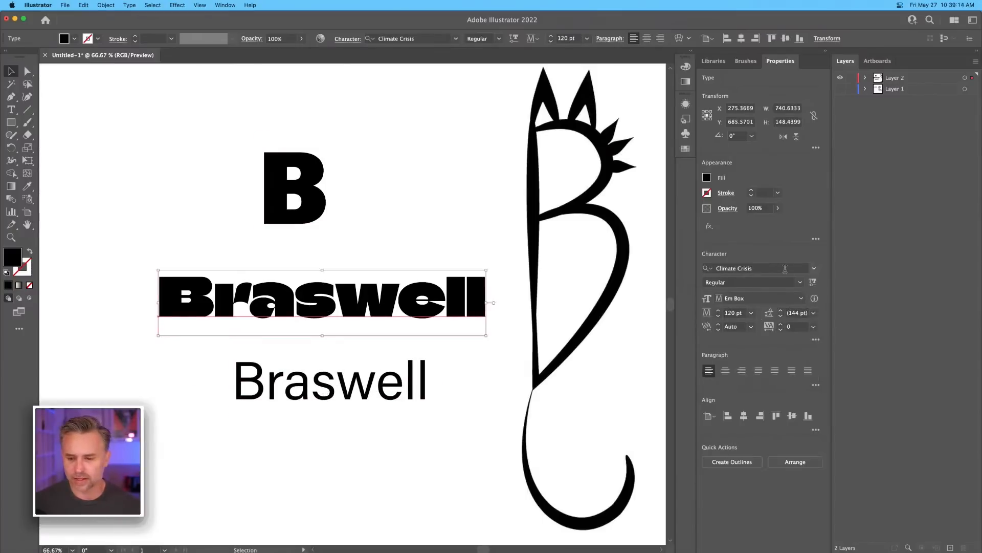
click(814, 270)
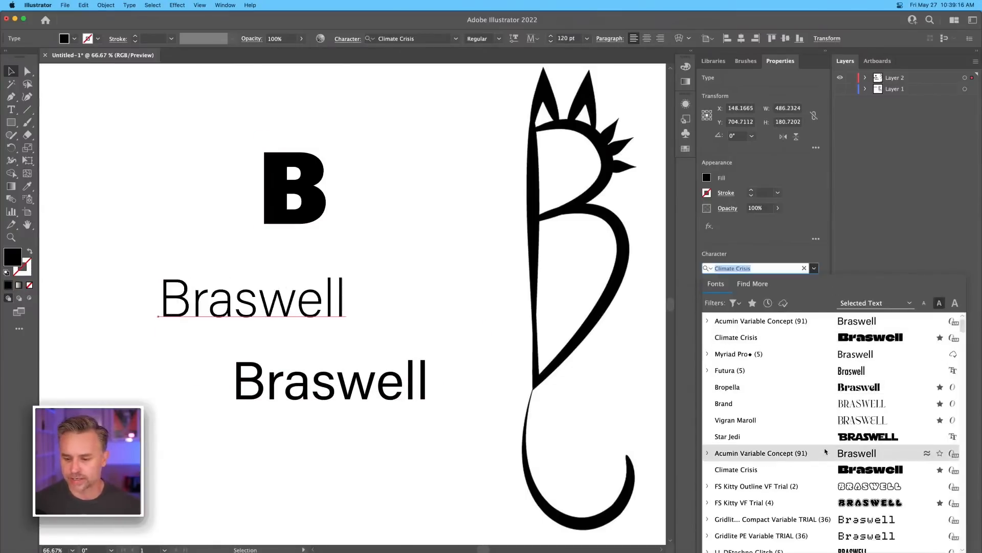
click(817, 420)
Step: Rearrange the two wordmarks, placing the Vigran Maroll one beneath the "B" and the plain one lower and further left
drag(300, 334, 353, 328)
drag(313, 381, 256, 404)
drag(261, 293, 277, 321)
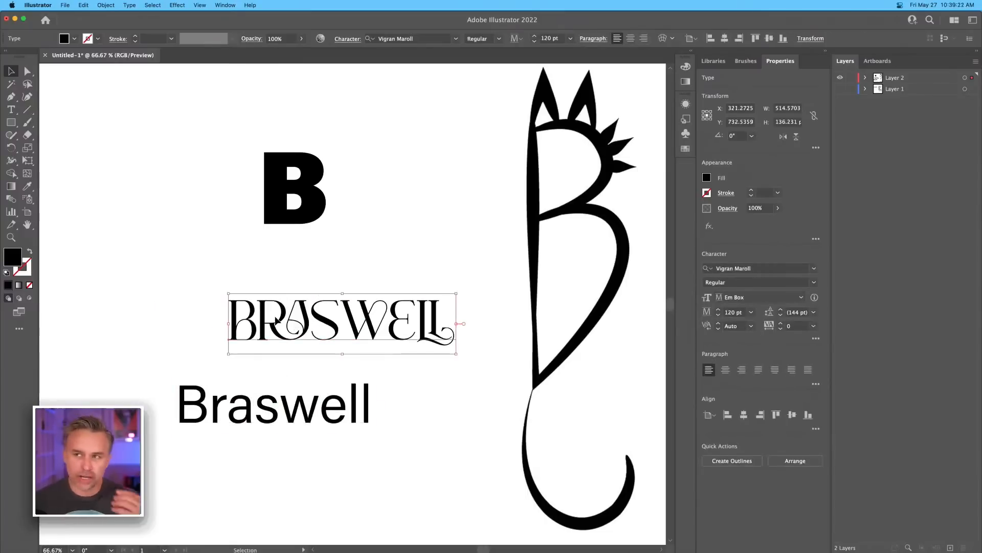
Step: Move the single "B" right and slightly down, above the end of the Vigran Maroll wordmark
drag(268, 209, 393, 237)
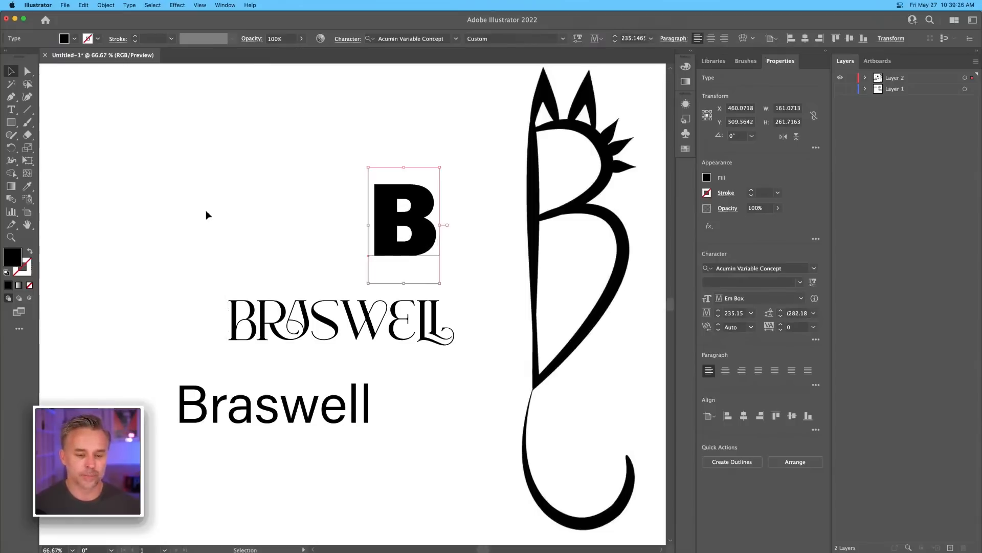
click(229, 217)
Step: Draw a black square about 174 px wide left of the "B" and round its corners to about 42.5 px
key(super+plus)
drag(254, 251, 315, 310)
drag(12, 123, 75, 127)
drag(216, 168, 332, 284)
click(10, 72)
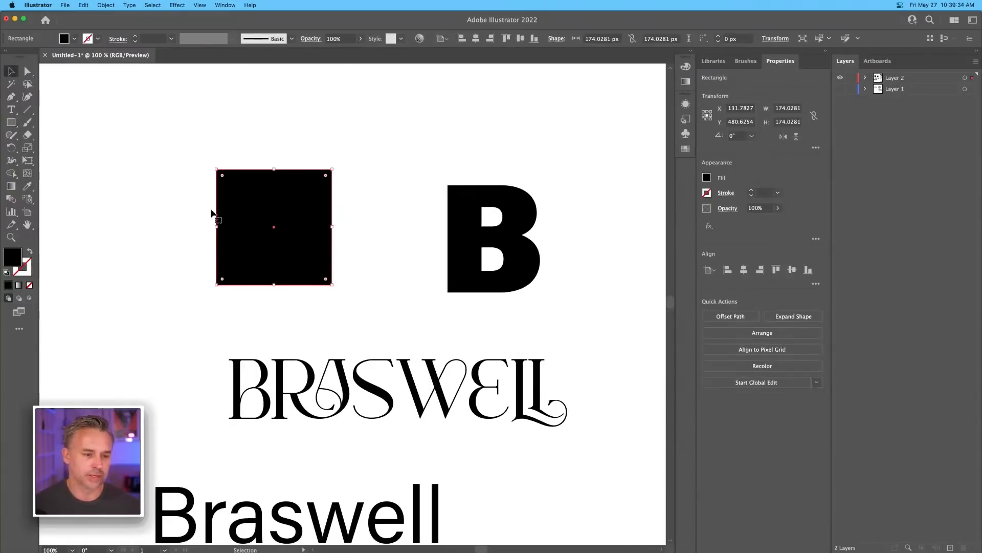
drag(223, 177, 253, 199)
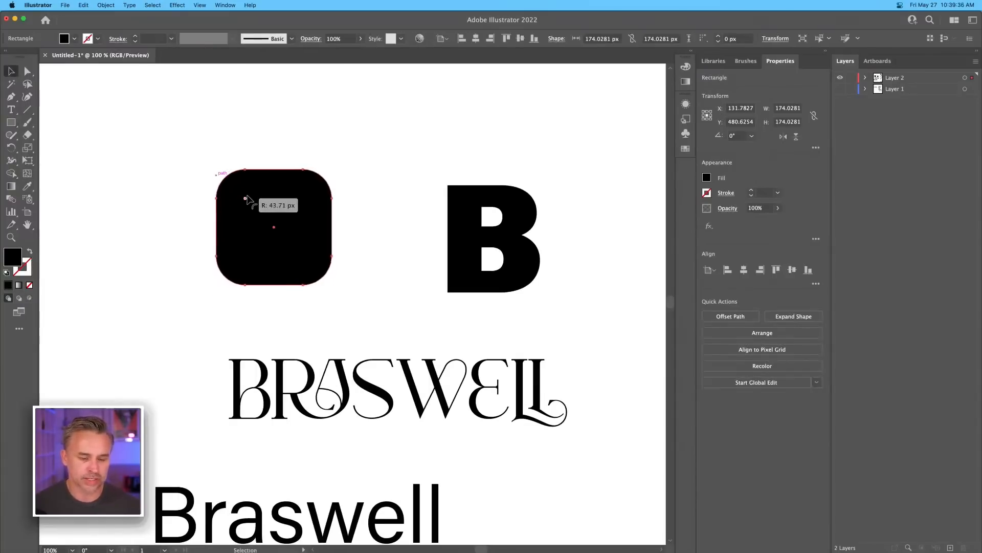
click(53, 113)
Step: Draw a three-sided polygon above the rounded square's upper-left corner and scale it up to about 108 px wide
drag(12, 123, 62, 160)
drag(170, 143, 175, 155)
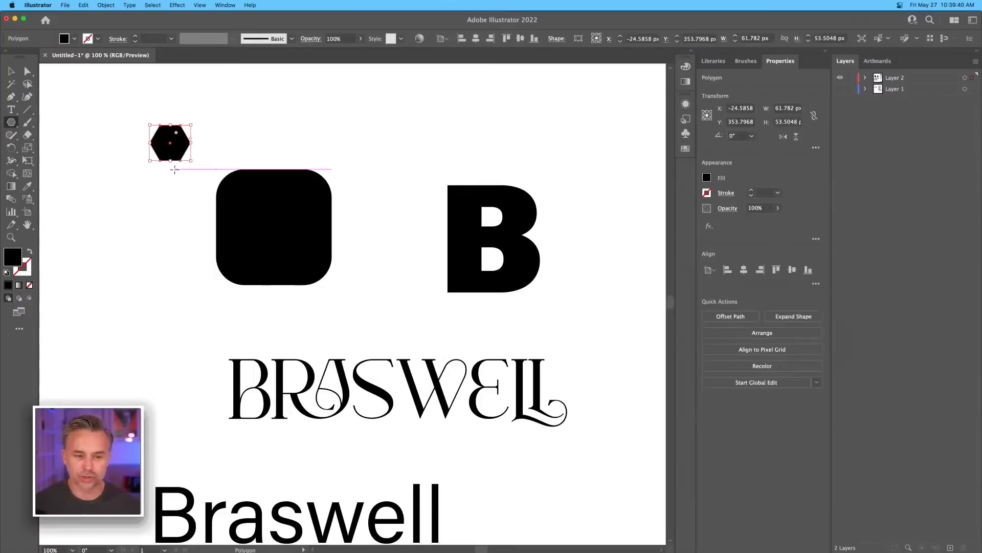
key(ctrl+z)
click(183, 145)
text(3)
key(Return)
key(v)
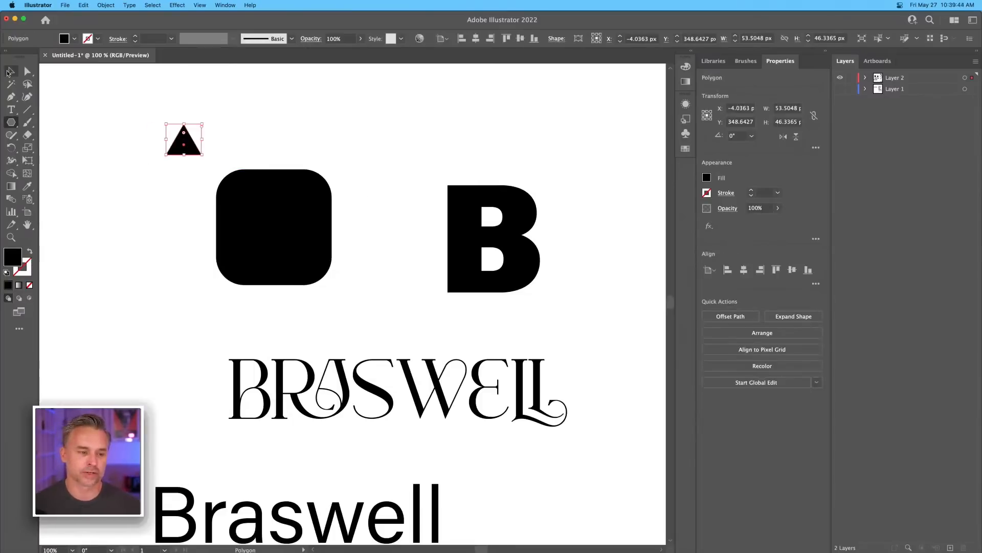
mouse_move(202, 155)
mouse_down()
mouse_move(236, 185)
mouse_move(234, 160)
mouse_move(256, 161)
mouse_move(149, 163)
mouse_move(205, 162)
mouse_up()
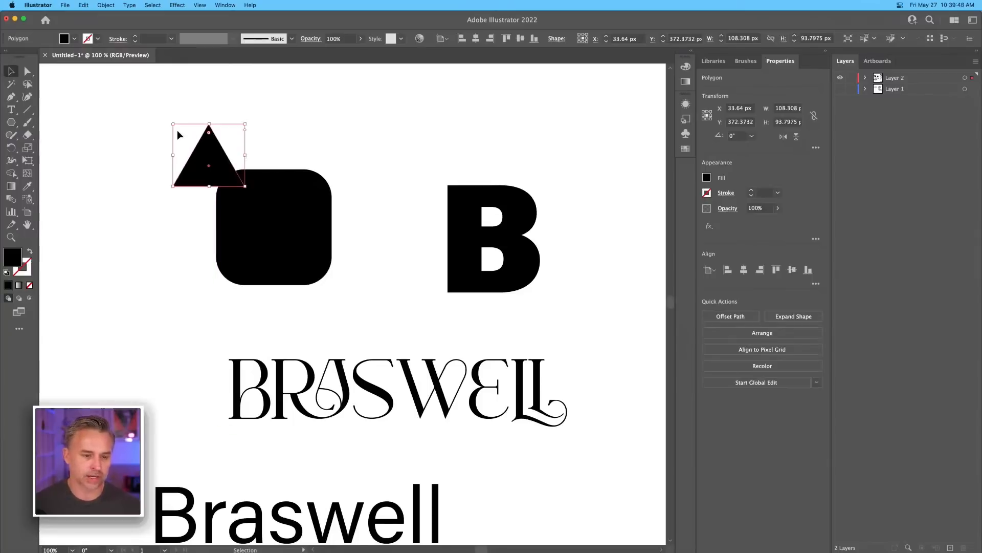
Step: Rotate the triangle to 30° as an ear on the square's upper-left corner and duplicate it at the upper-right corner
drag(170, 119, 192, 155)
drag(192, 162, 330, 164)
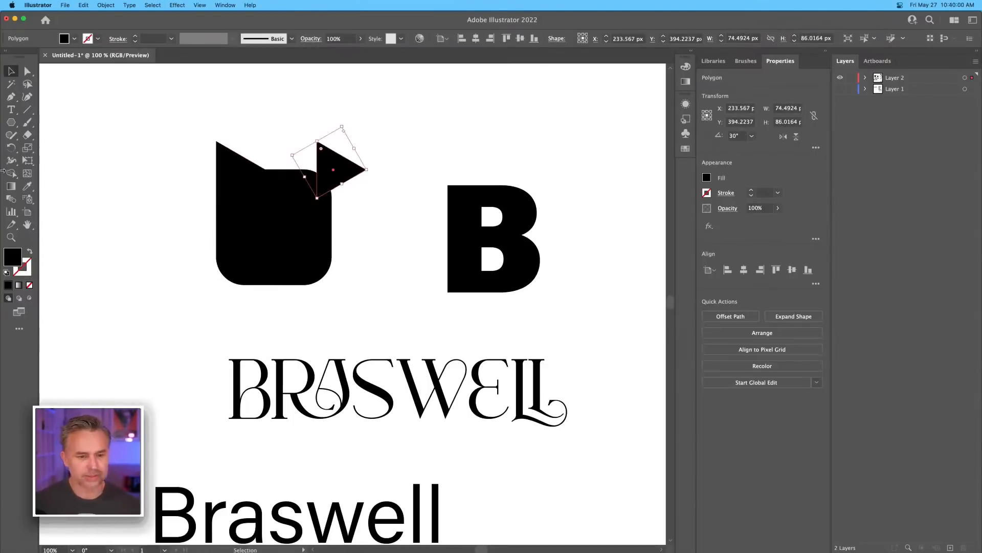
Step: Reflect the duplicated ear across the vertical axis and align it with the rounded square's right edge
click(10, 148)
click(21, 163)
double_click(8, 148)
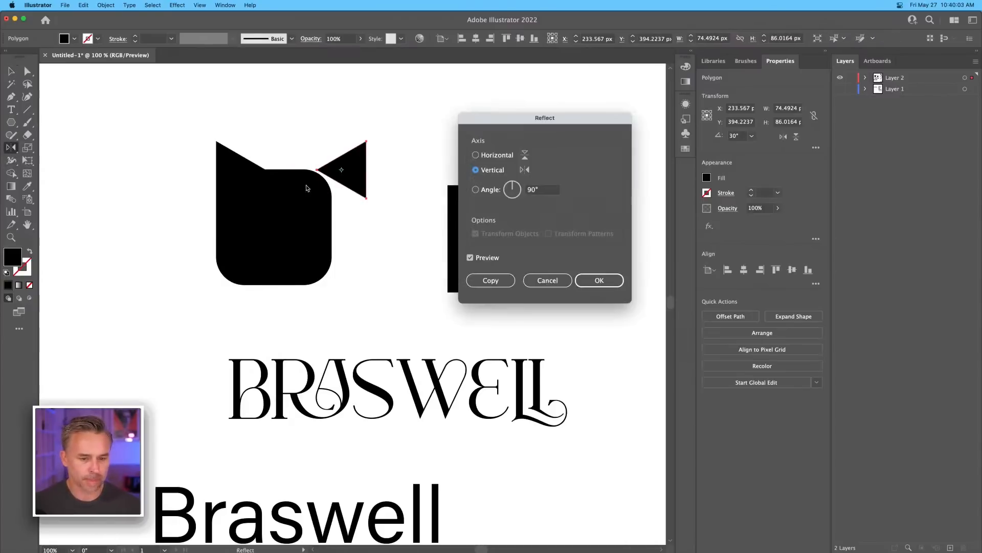
click(588, 279)
key(v)
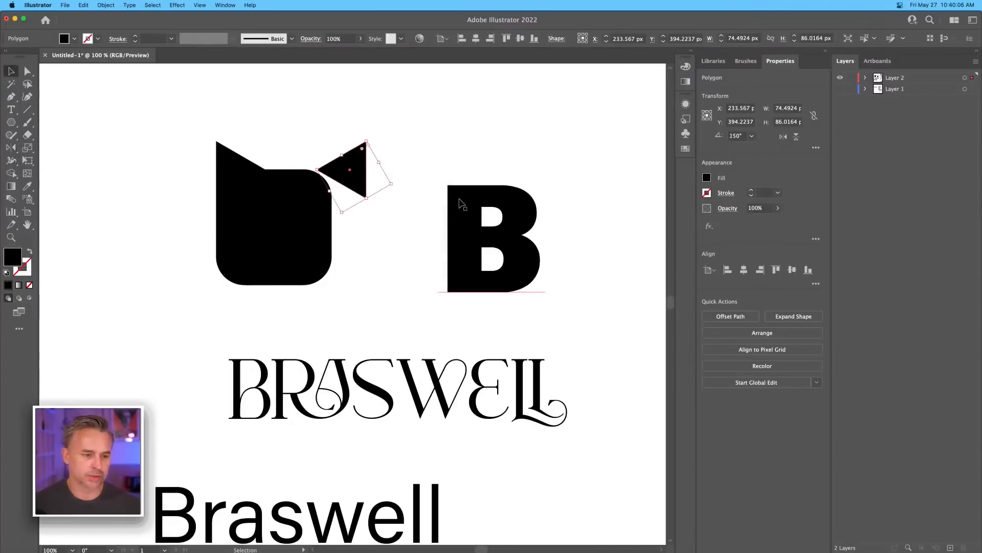
drag(332, 172, 305, 173)
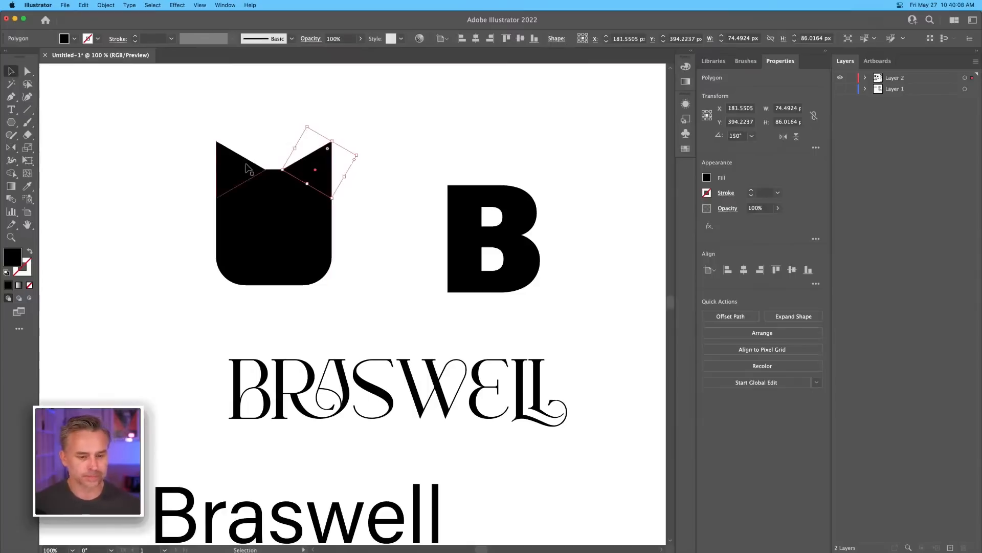
Step: Examine the cat-head shape beside the "B" and check the Vigran Maroll wordmark's letterforms and font
key(super+equal)
key(super+equal)
key(space)
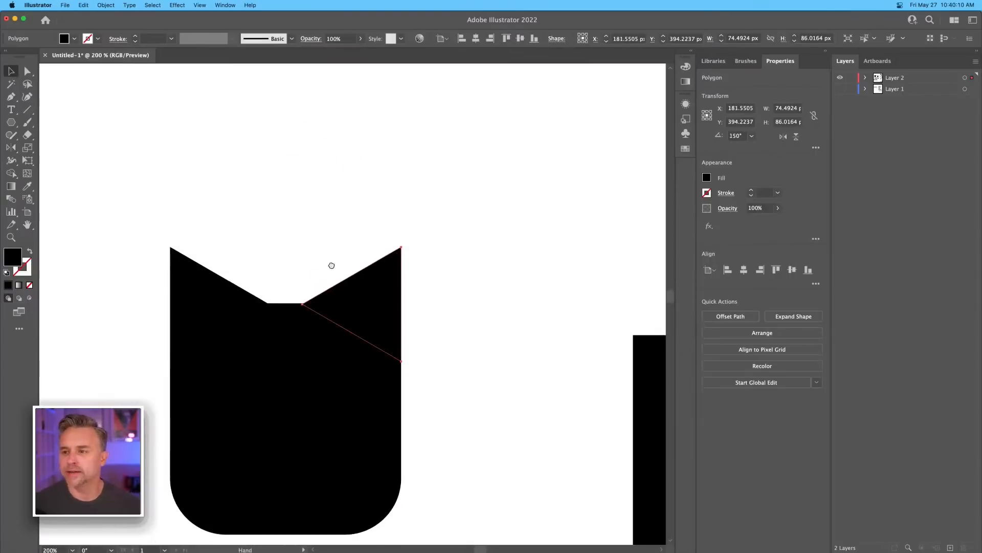
drag(329, 263, 373, 153)
click(137, 301)
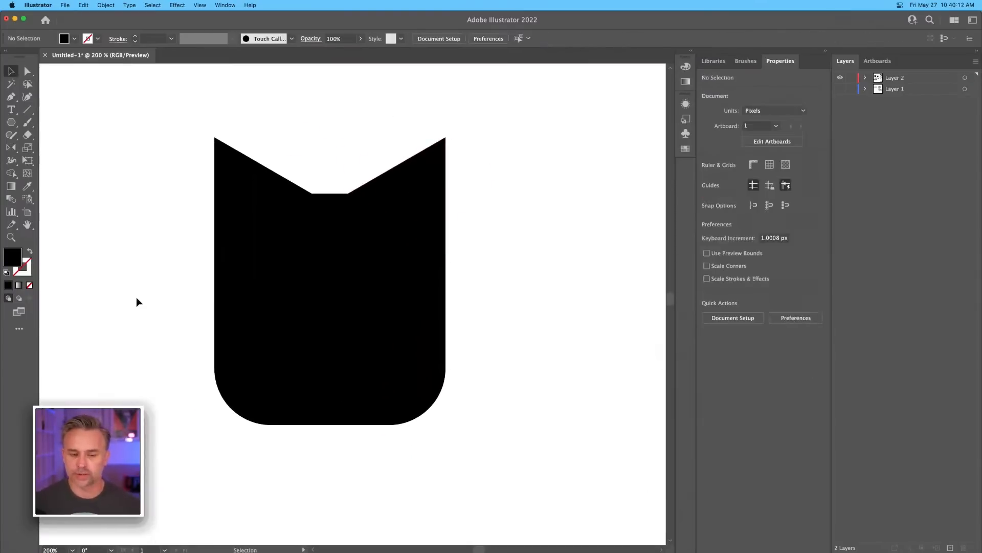
key(super+minus)
key(space)
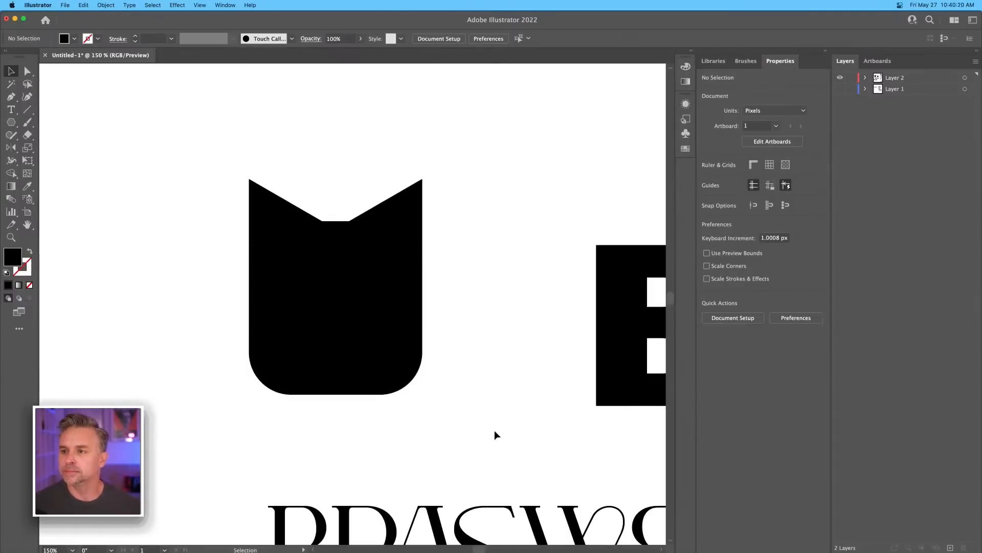
scroll(284, 518, down, 5)
scroll(284, 518, right, 4)
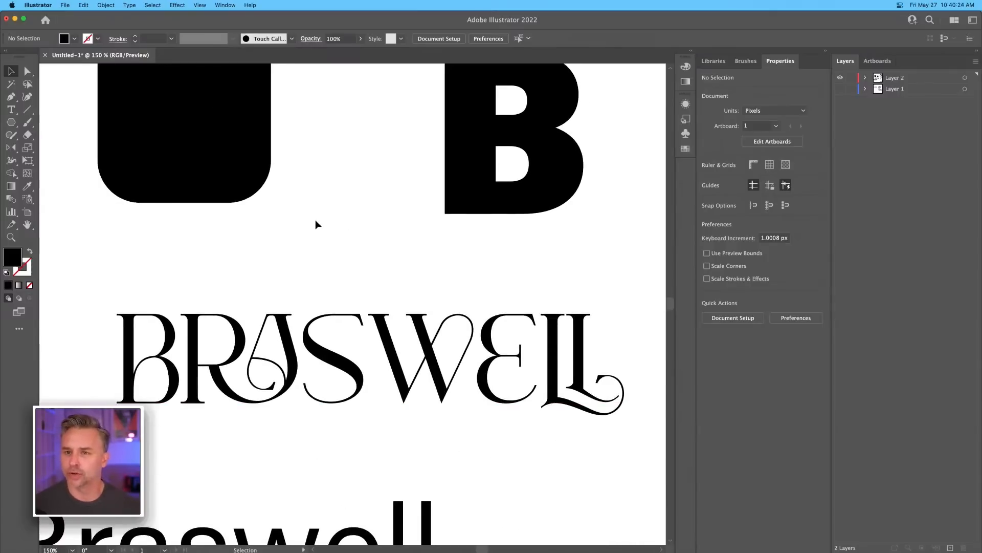
scroll(330, 217, down, 2)
scroll(330, 217, left, 1)
click(361, 320)
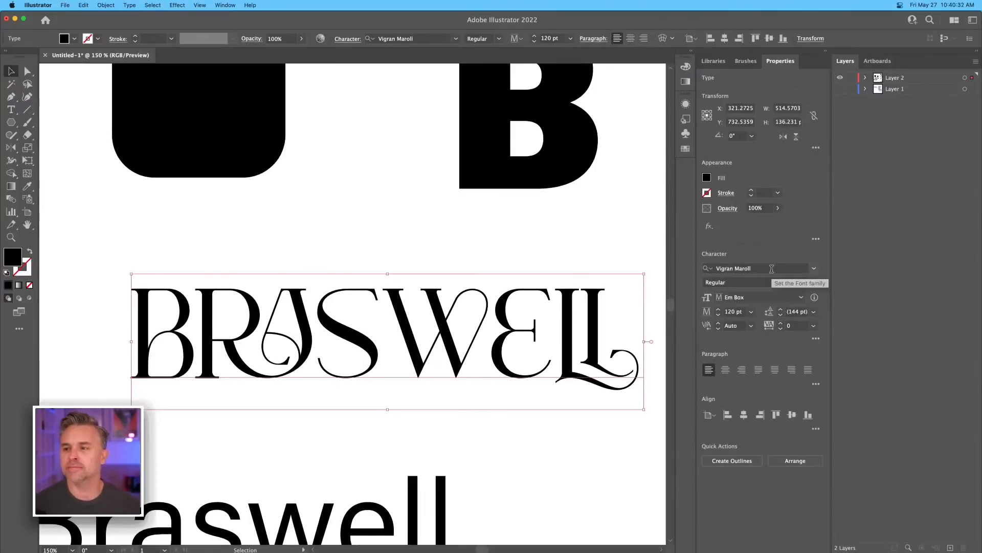
click(303, 176)
key(space)
drag(307, 184, 379, 411)
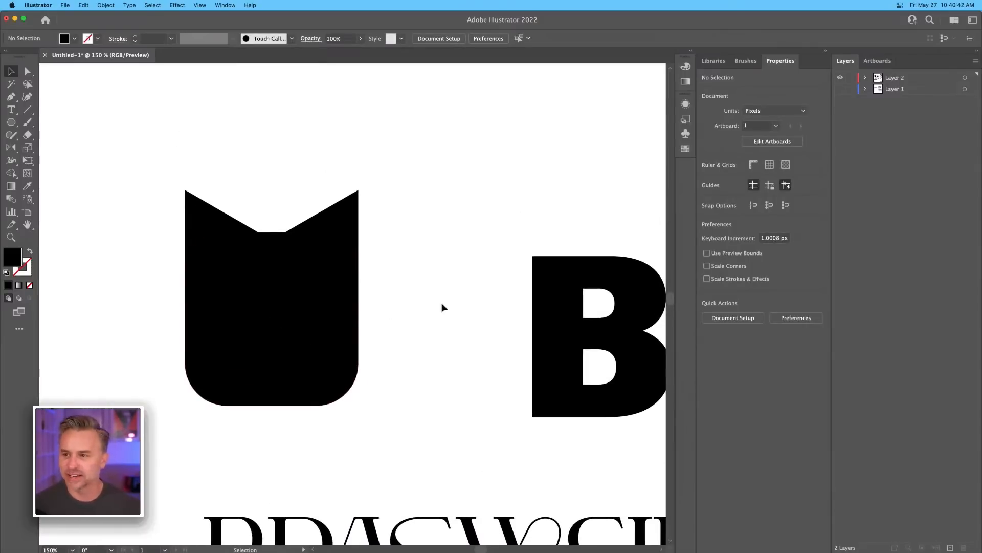
Step: Switch to the Noun Project app, search for "cat" and browse the icons for reference
mouse_move(526, 551)
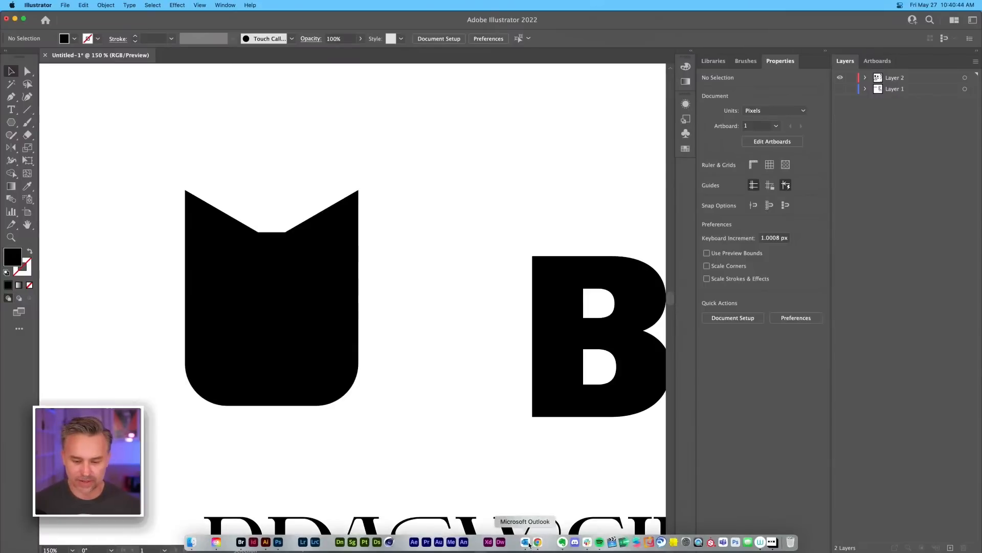
click(772, 542)
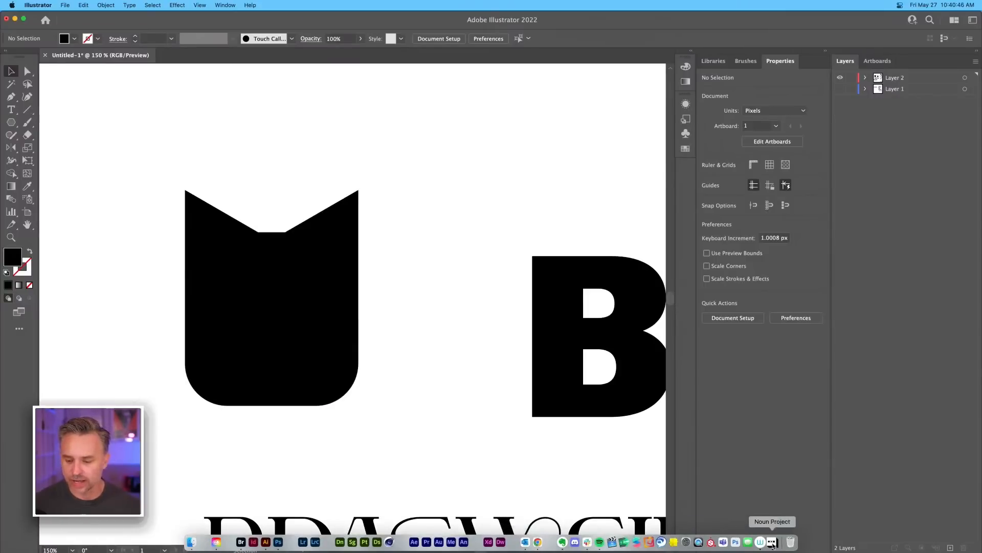
drag(834, 252, 726, 140)
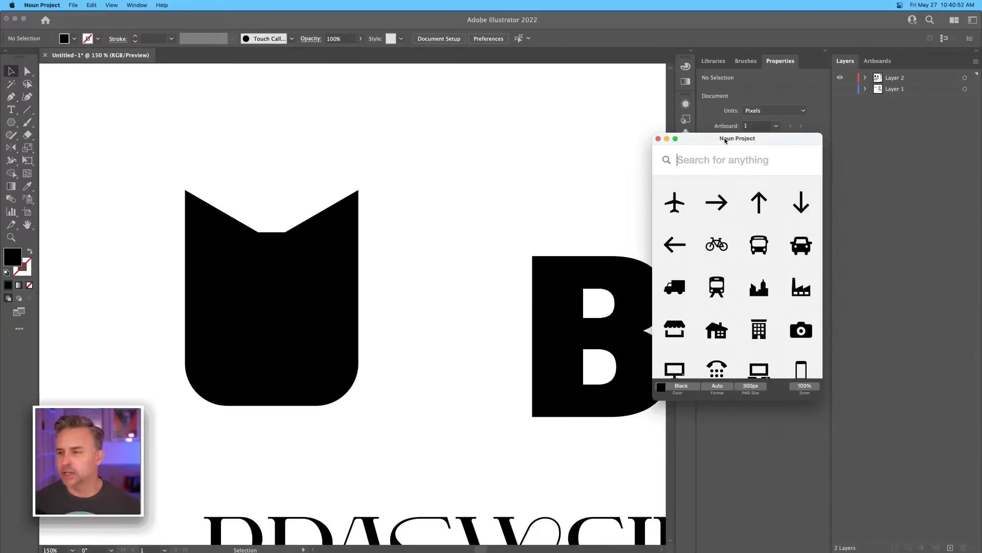
text(c)
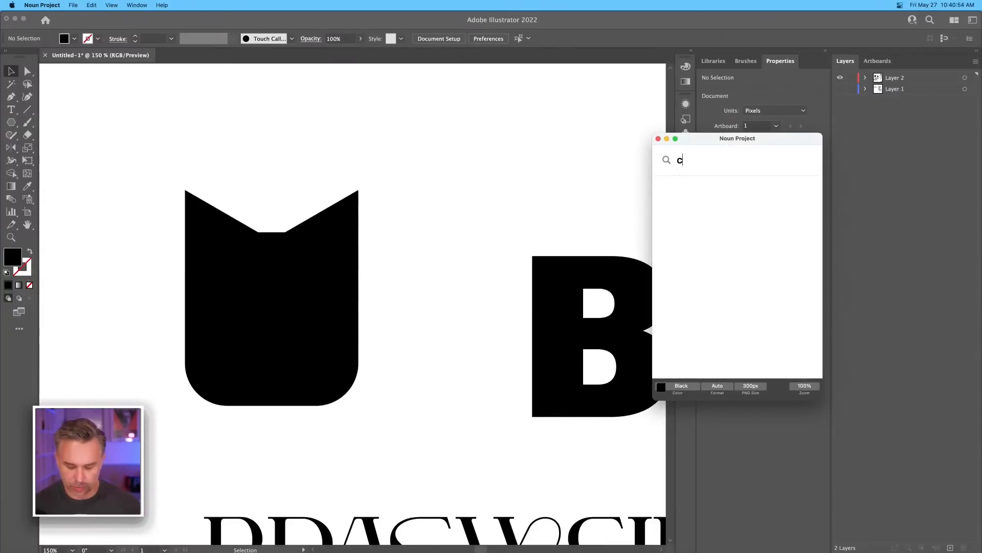
text(at)
key(Return)
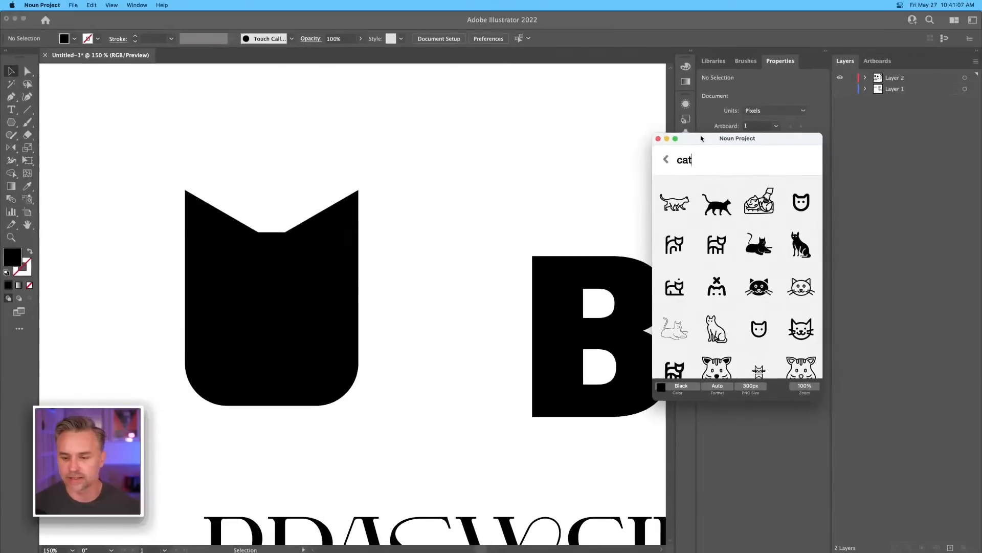
drag(701, 139, 774, 139)
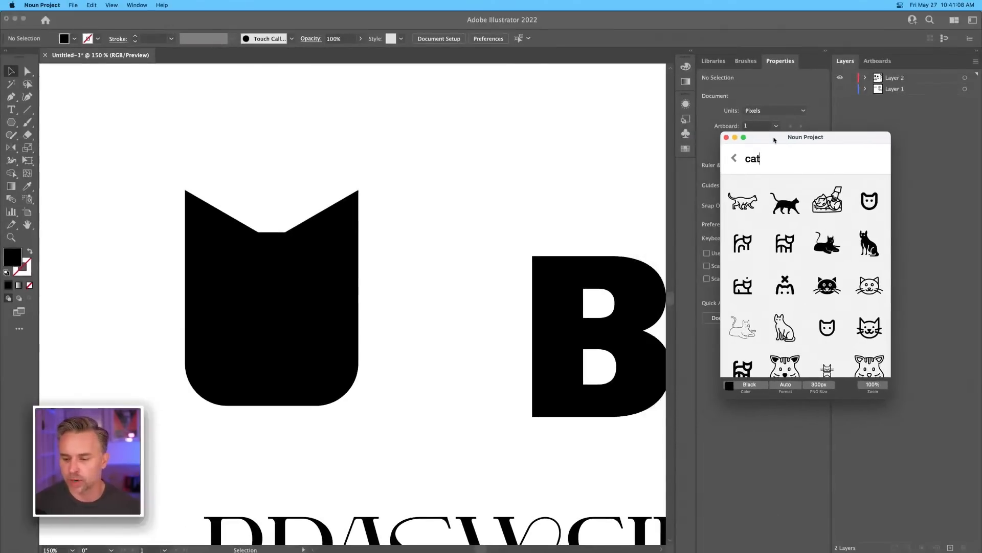
scroll(822, 292, down, 1)
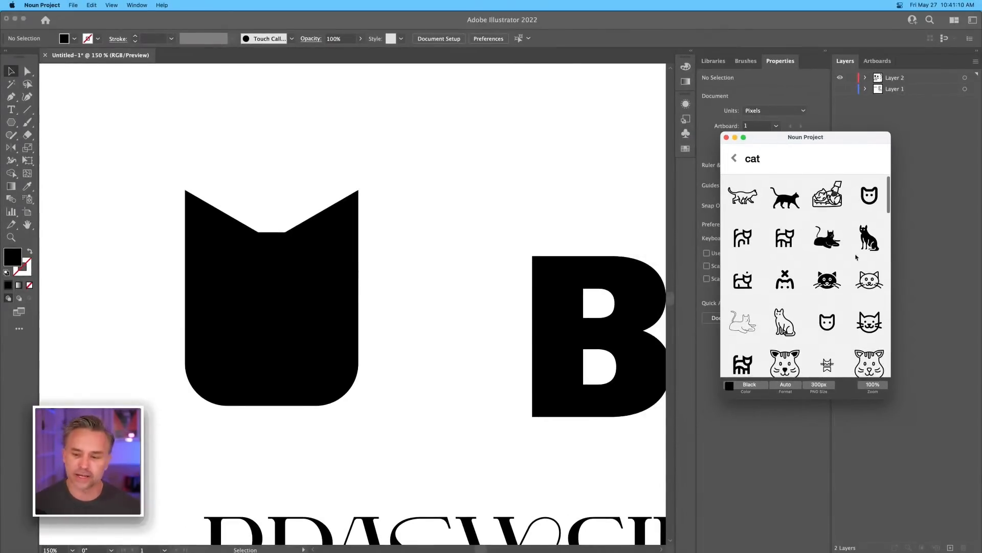
scroll(807, 261, down, 2)
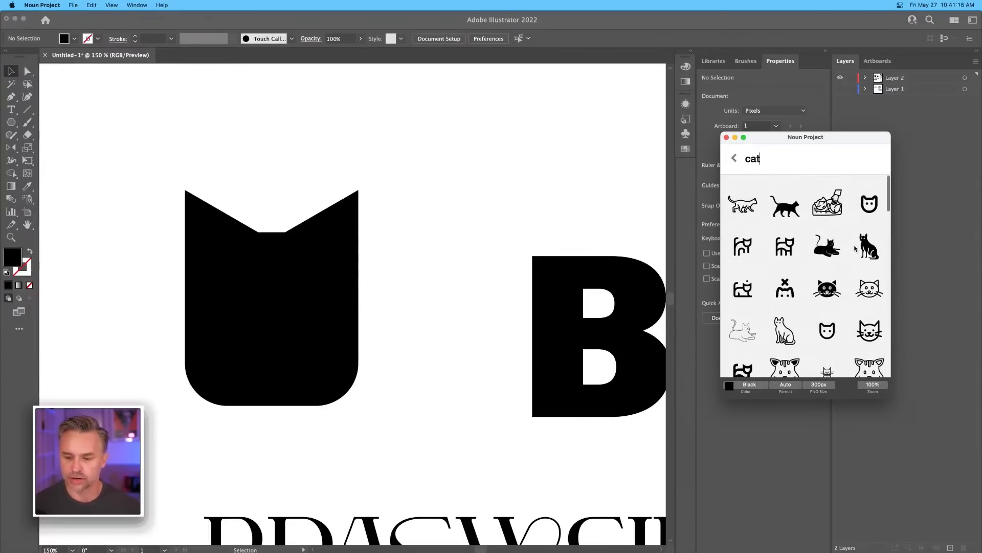
Step: Switch back to Illustrator and round the cat head's square into a full circle with a corner radius of about 87 px
click(274, 215)
drag(124, 249, 234, 214)
click(397, 325)
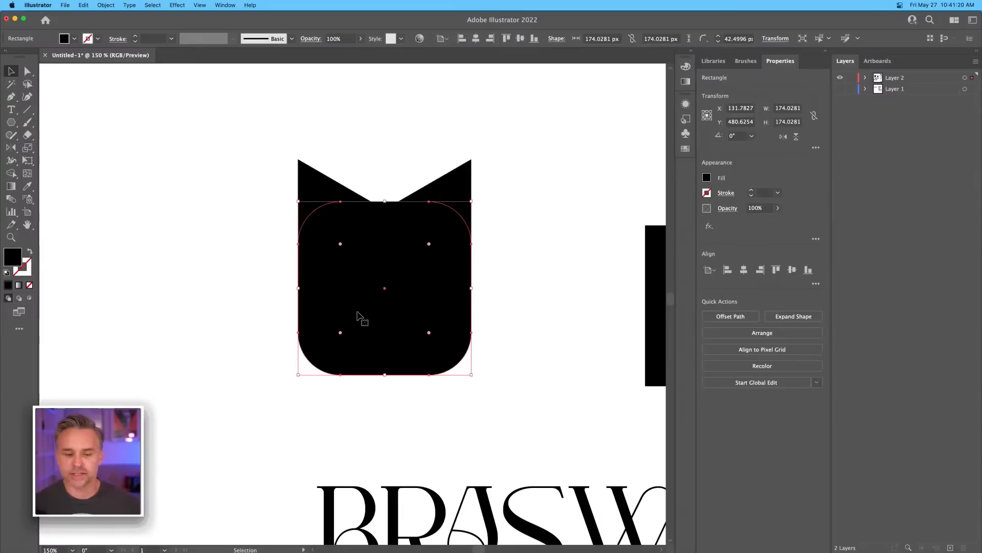
drag(341, 244, 404, 290)
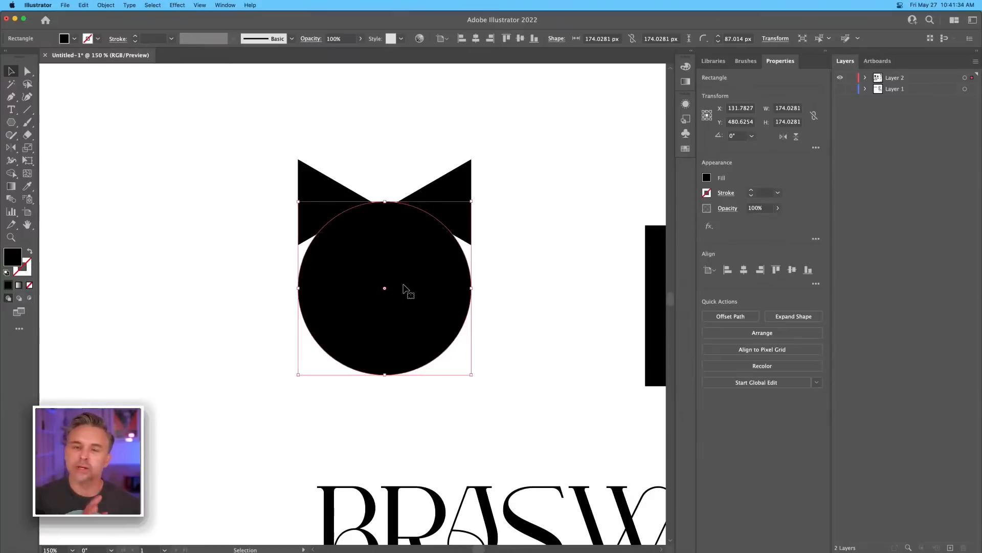
click(263, 186)
Step: Move both triangular ears inward and down so their lower corners tuck into the circular head
click(317, 197)
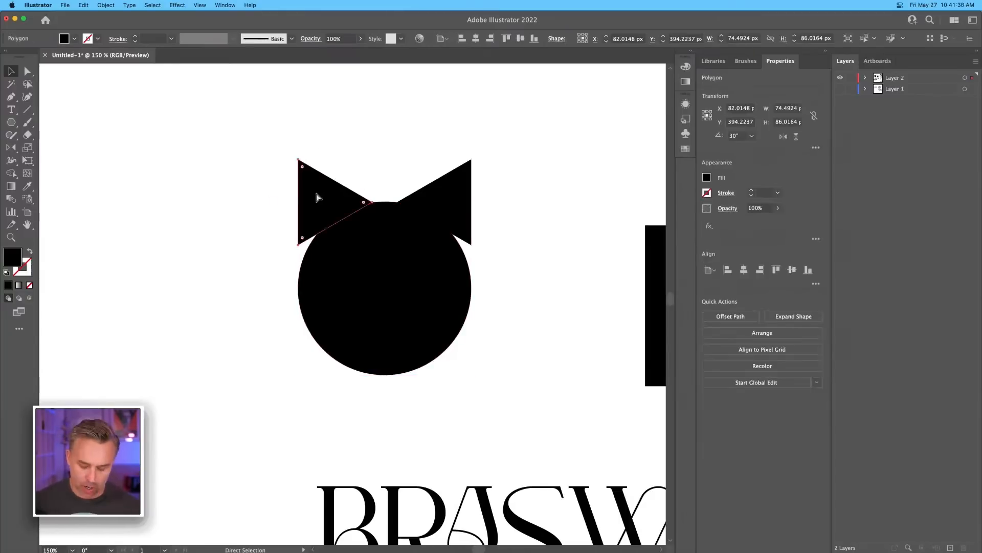
key(super+equal)
drag(332, 304, 335, 322)
drag(509, 283, 500, 302)
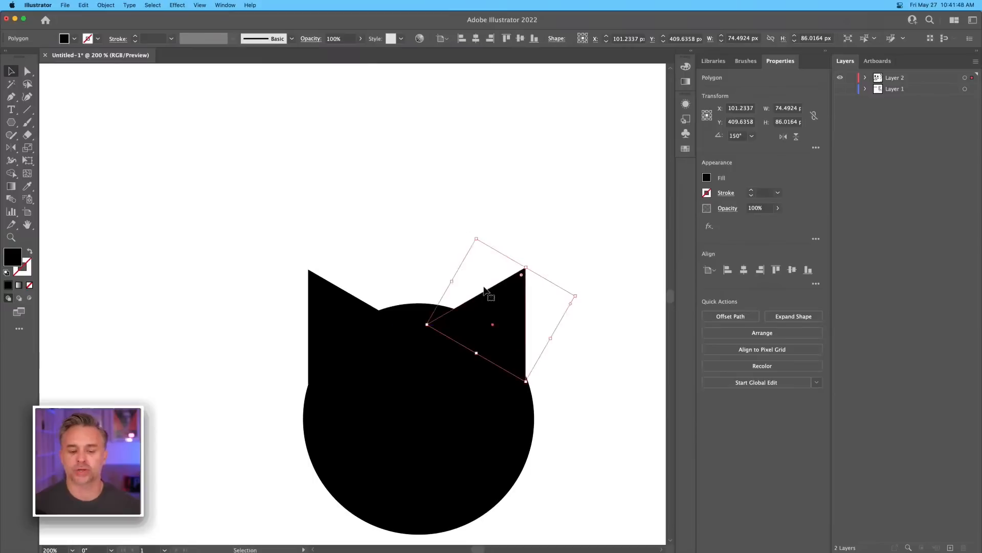
key(Left)
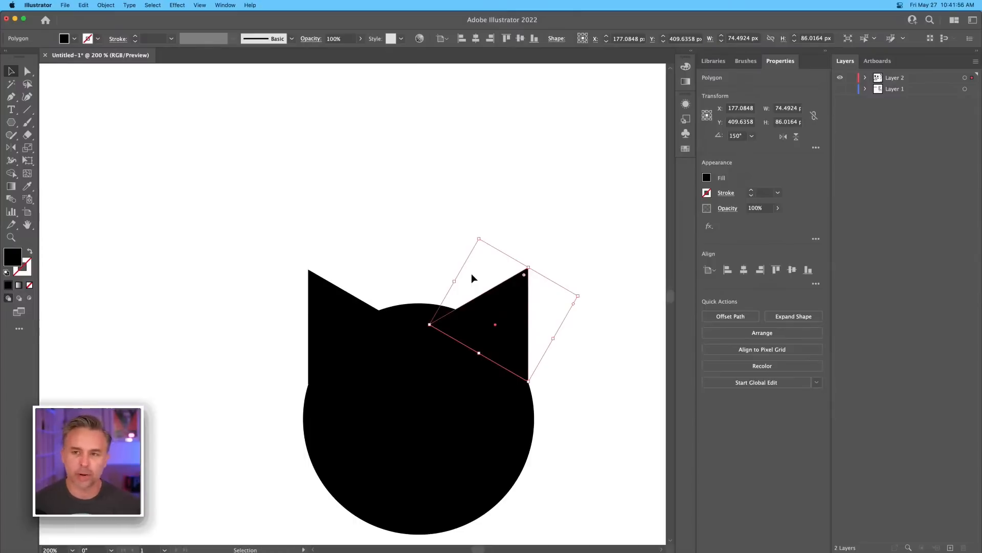
shift+click(318, 326)
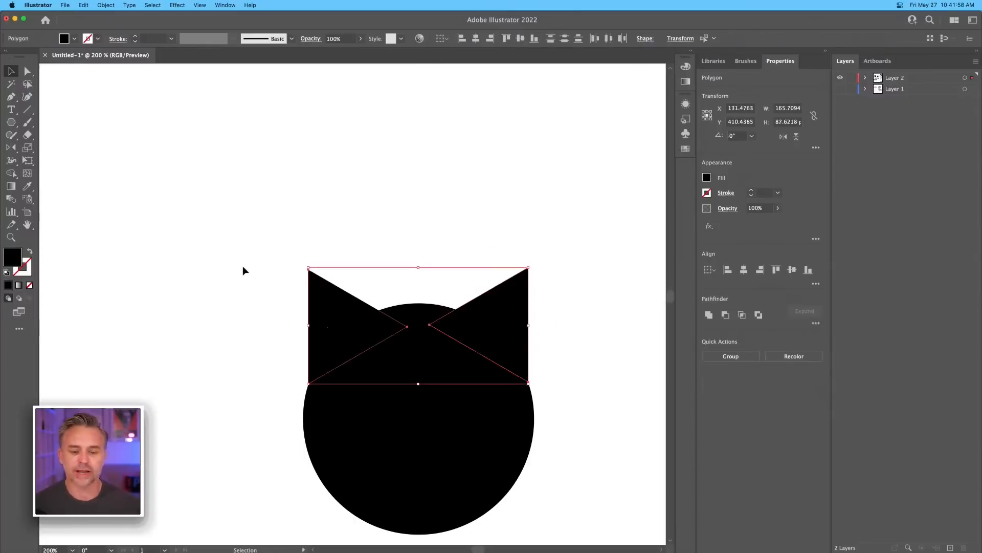
click(154, 204)
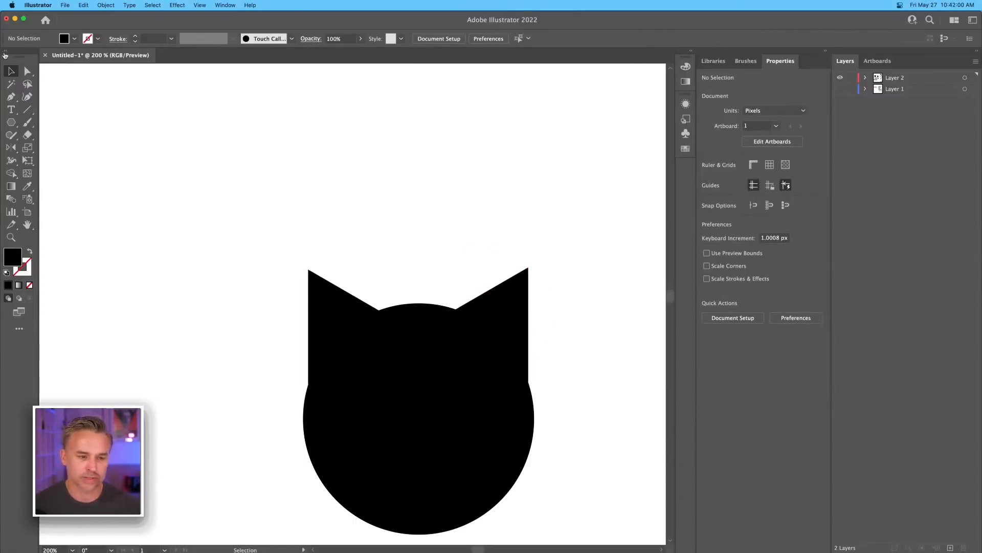
Step: Round the outer tips of both cat ears equally with the live corner widgets
click(28, 72)
click(405, 322)
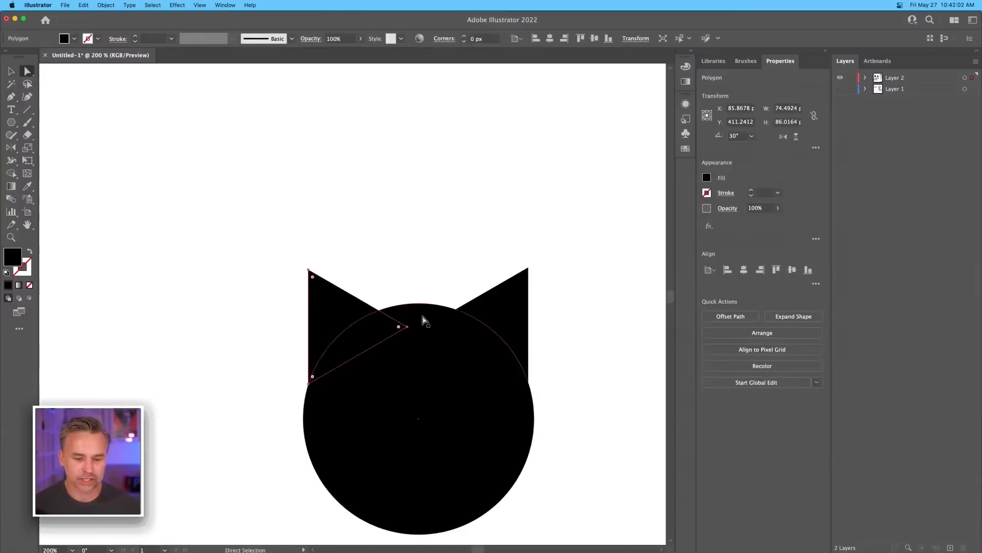
shift+click(483, 313)
drag(522, 280, 520, 283)
click(198, 224)
drag(252, 224, 516, 286)
click(423, 241)
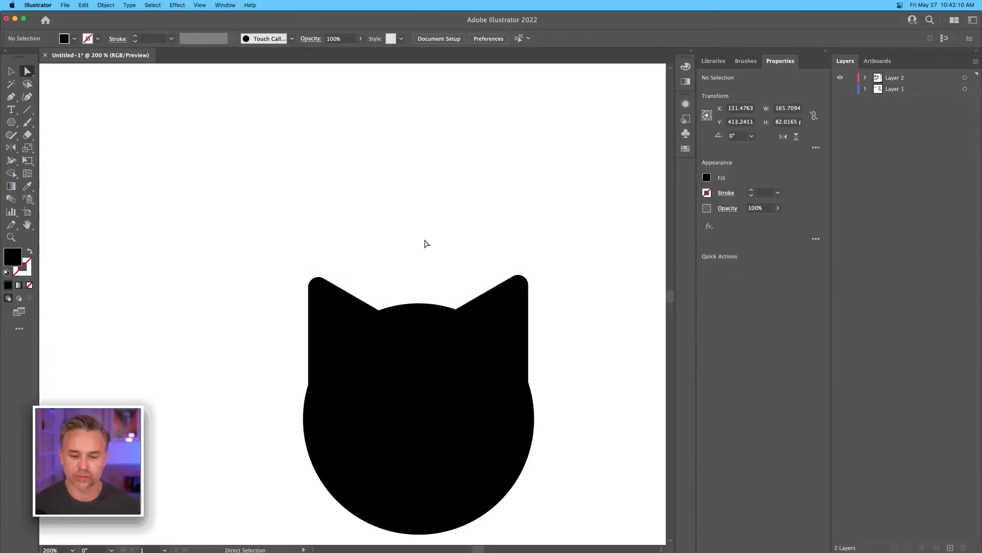
Step: Draw a small black circle about 23 px wide in the empty space left of the cat head
scroll(394, 151, down, 5)
click(8, 123)
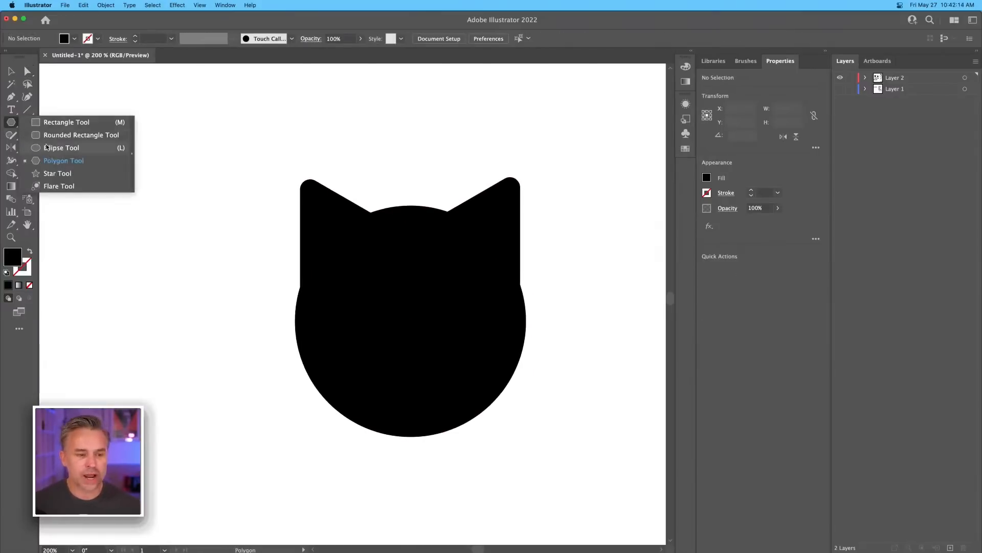
click(62, 147)
drag(210, 237, 228, 287)
key(v)
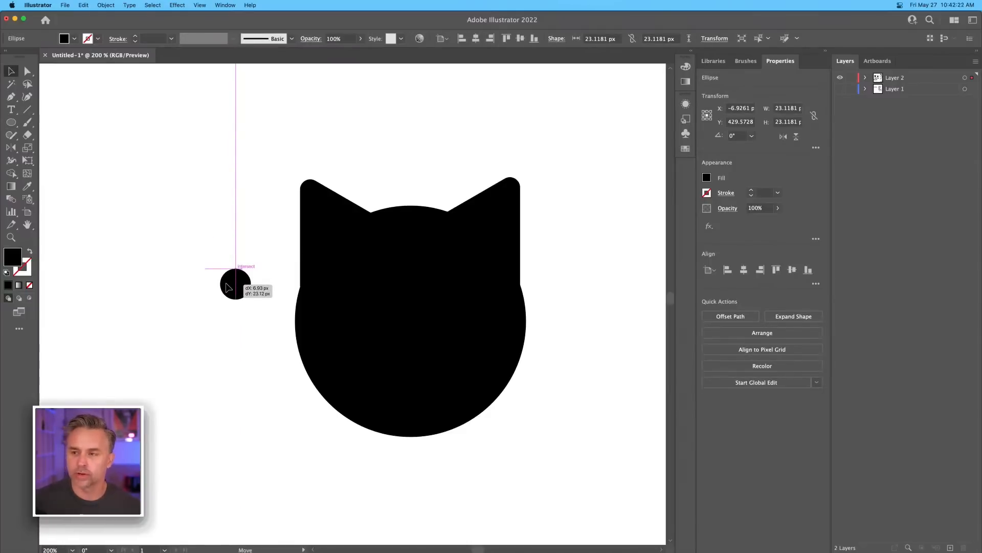
Step: Fill the small circle with white (ffffff) and place two copies of it on the cat's face as level eyes
drag(228, 287, 229, 288)
double_click(11, 259)
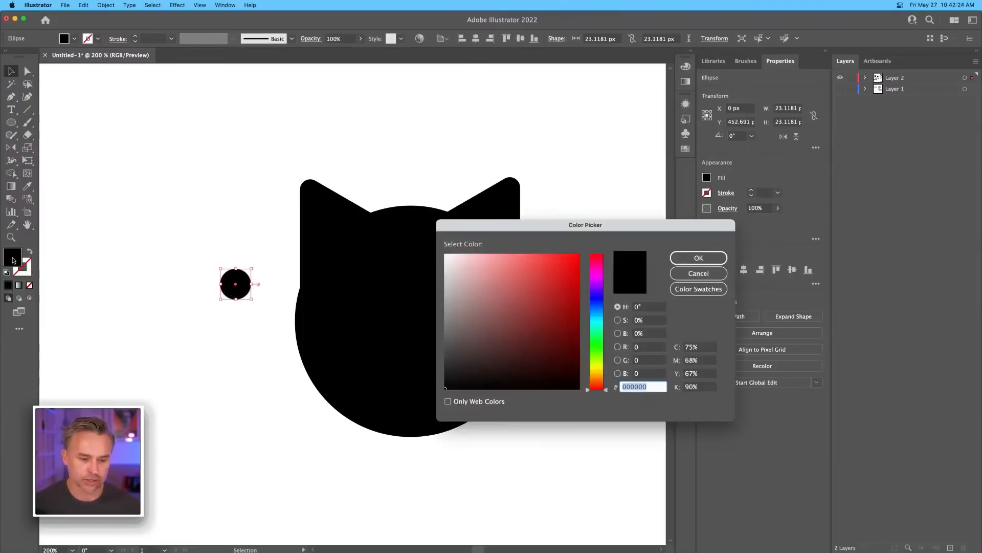
text(ffffff)
key(Return)
click(198, 262)
drag(227, 282, 457, 302)
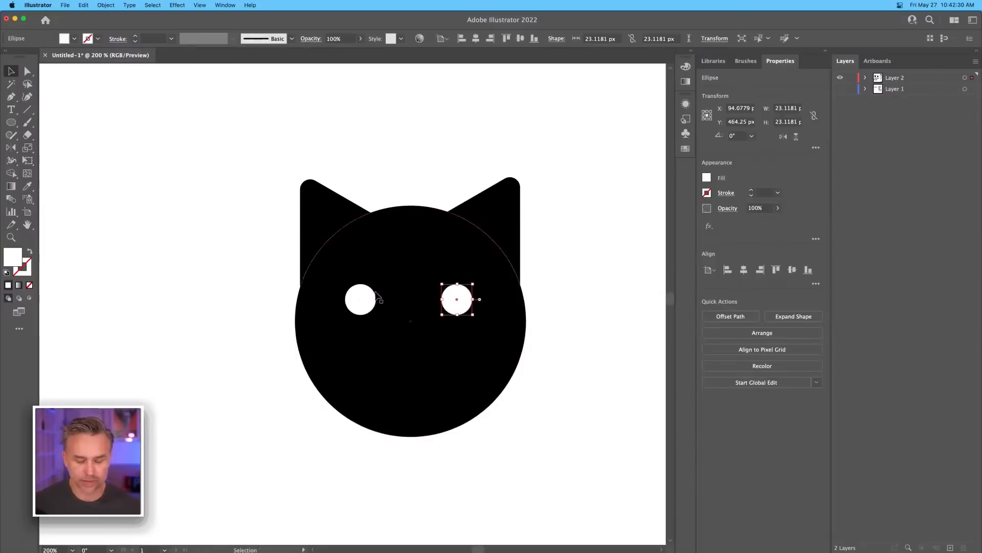
click(179, 274)
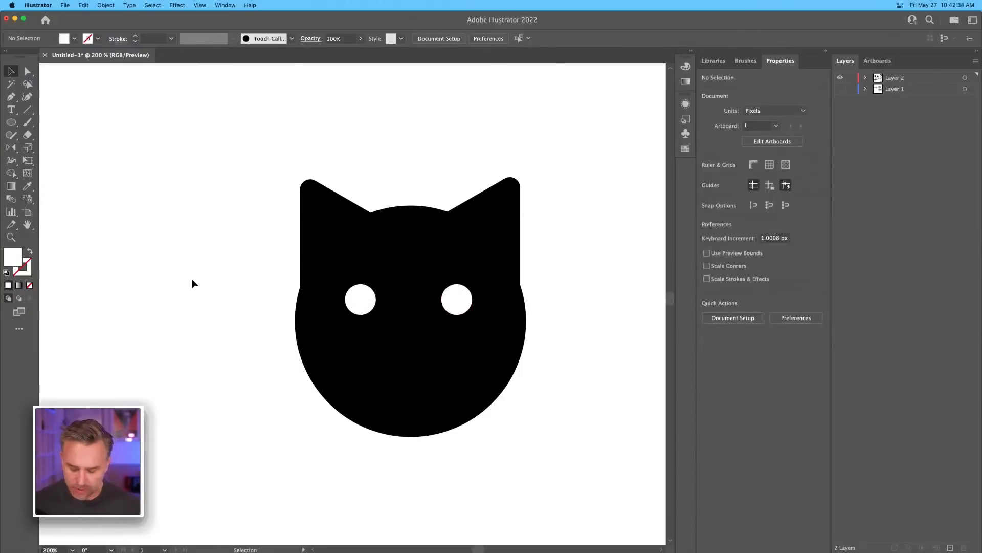
Step: Draw a slightly slanted whisker line about 45 px wide below the cat's left eye, with a white stroke and no fill
key(p)
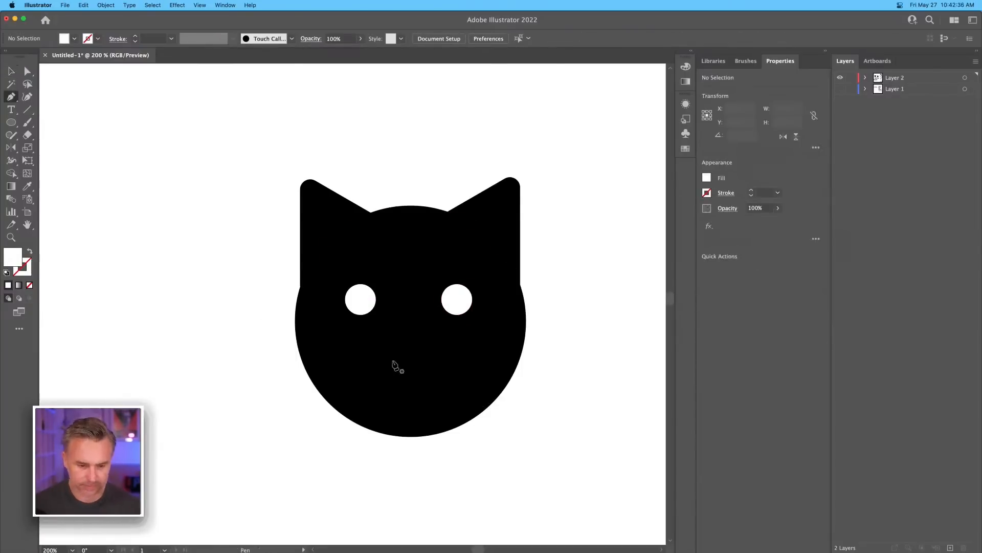
click(371, 345)
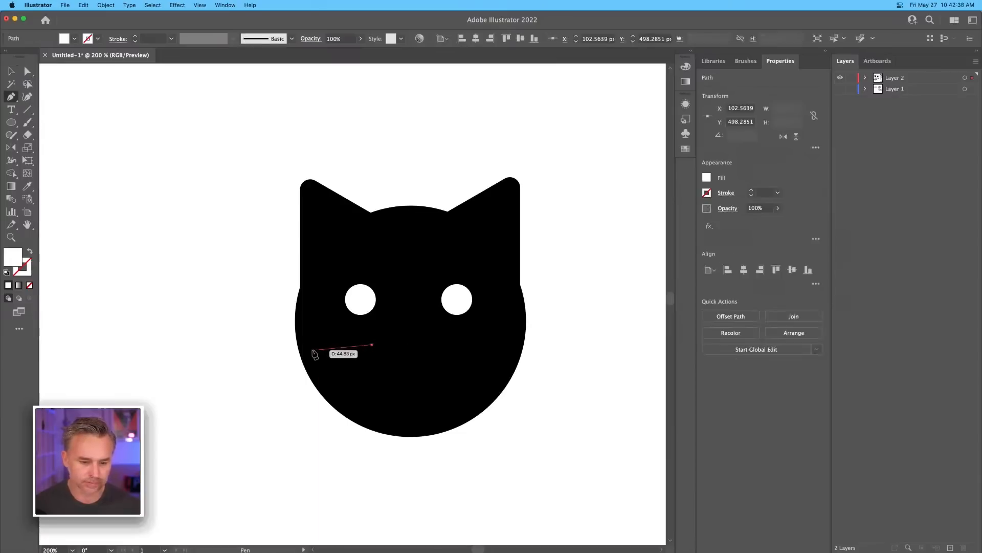
click(312, 329)
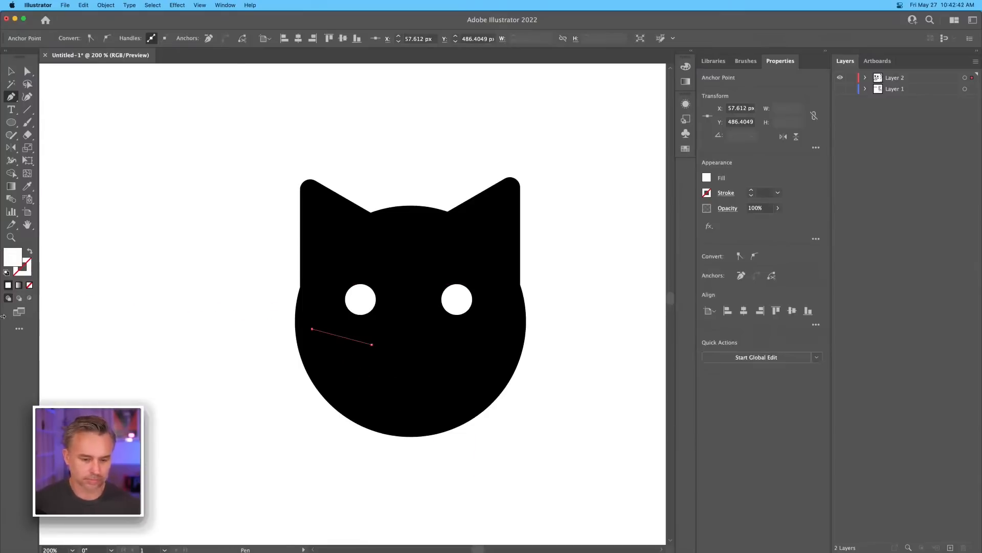
click(30, 251)
click(10, 71)
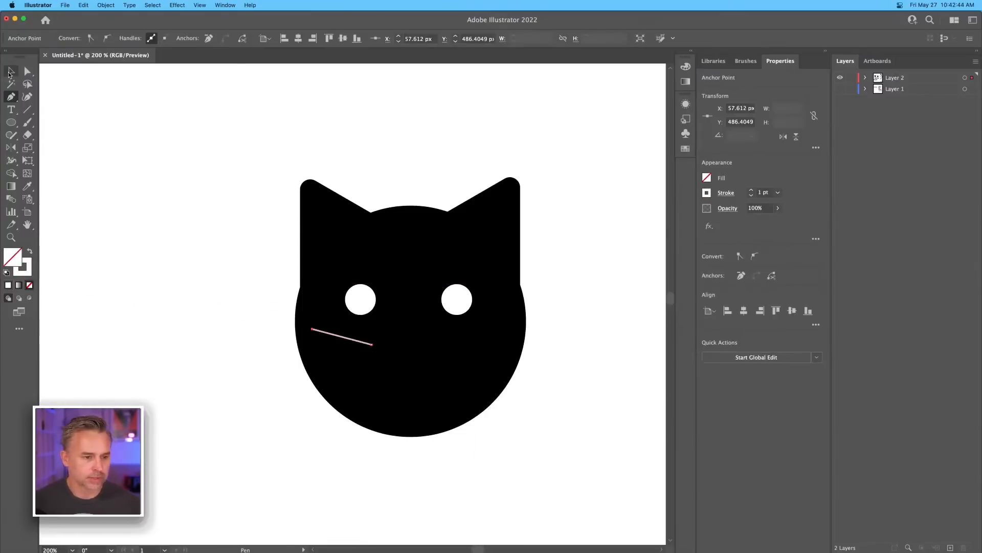
Step: Set the whisker's stroke weight to 5 pt and give it a round cap and round join
click(752, 192)
click(752, 191)
click(752, 192)
click(752, 191)
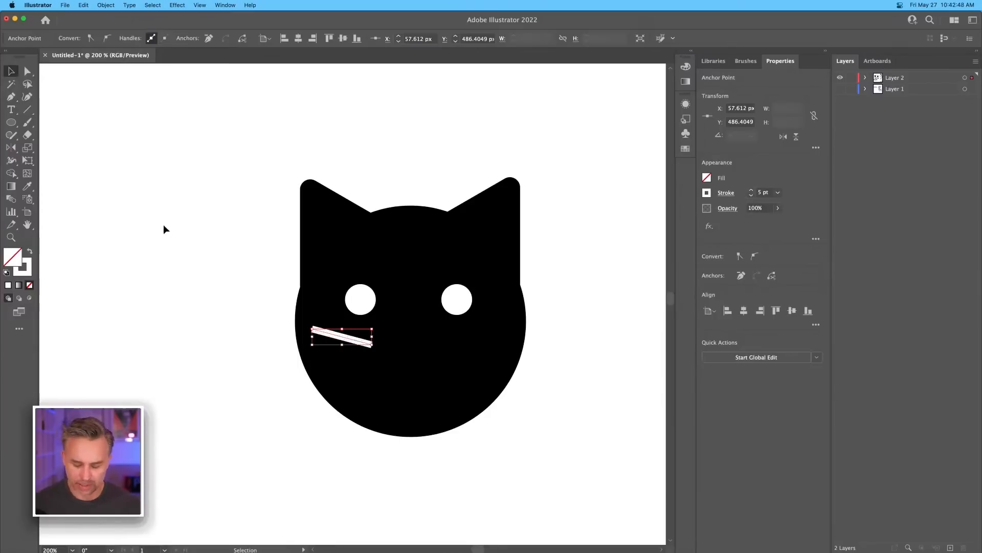
key(super+minus)
drag(180, 233, 68, 214)
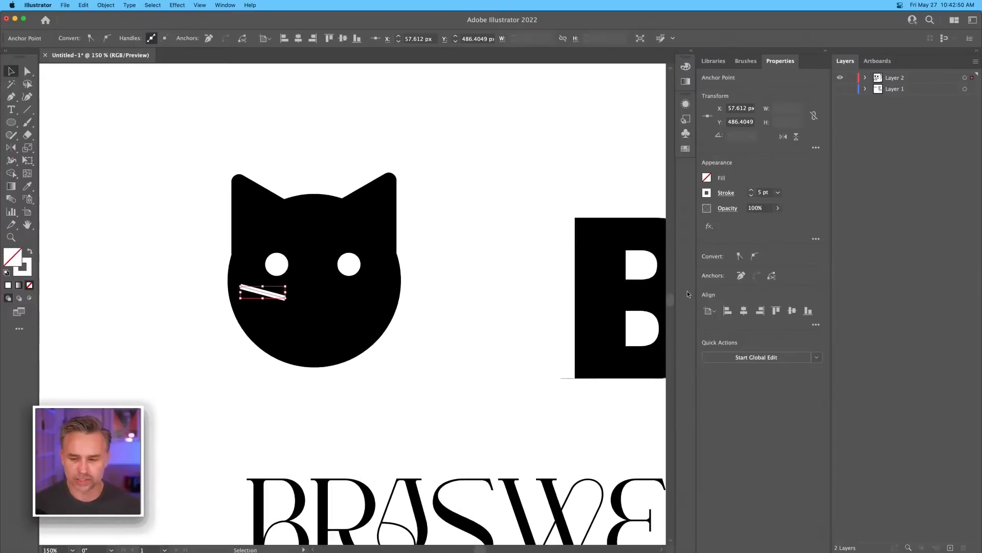
click(726, 192)
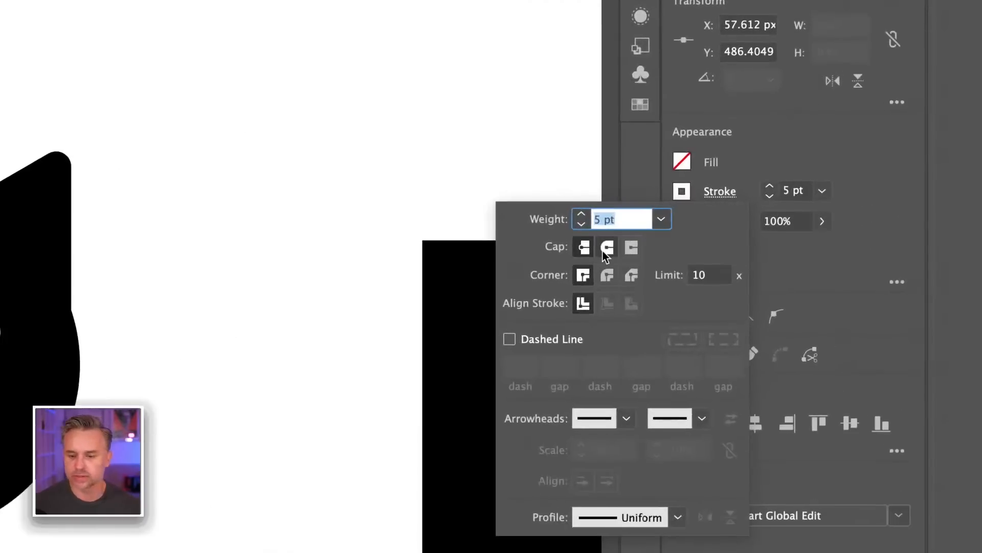
click(607, 248)
click(607, 275)
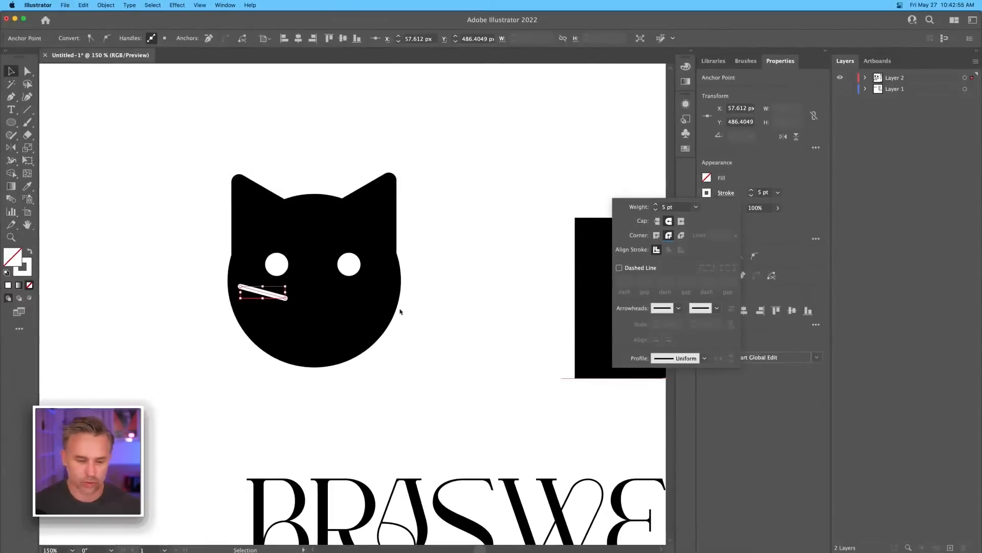
click(160, 273)
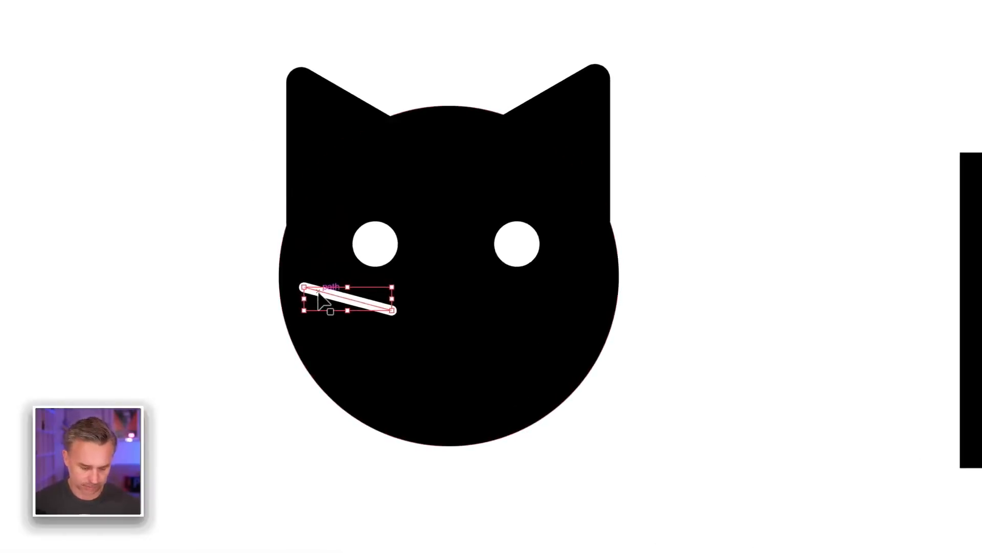
Step: Duplicate the whisker downward and rotate the copies to form a fan of three whiskers on the left cheek
drag(318, 300, 318, 329)
click(299, 316)
key(ctrl+z)
drag(332, 302, 333, 378)
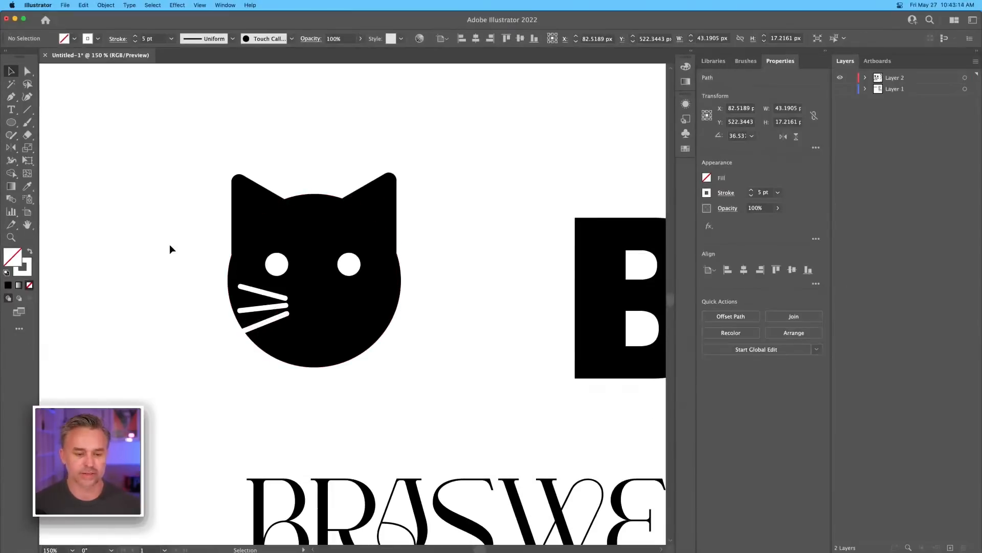
click(165, 206)
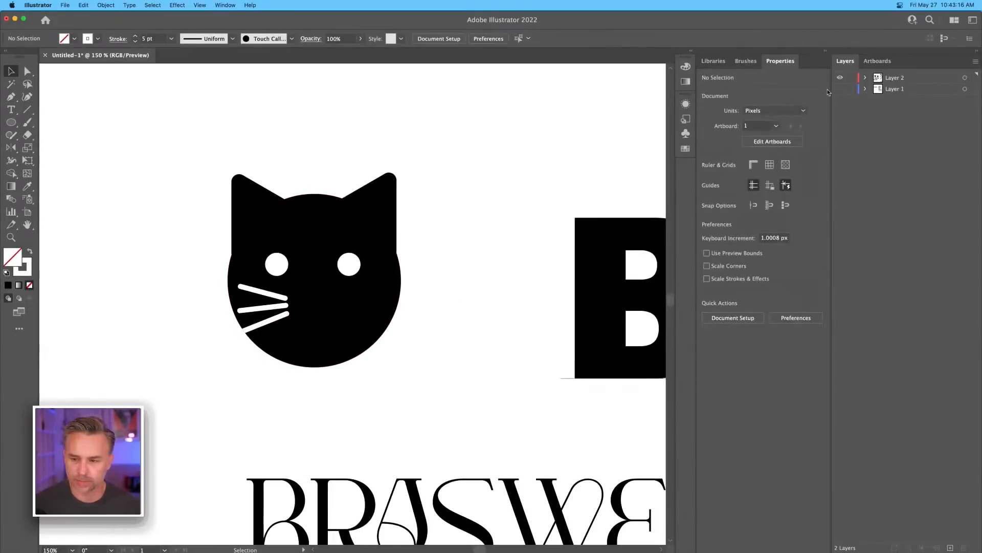
Step: Move the cat's head and ears in place onto a new layer between Layer 2 and Layer 1, and lock that layer
drag(410, 203, 408, 238)
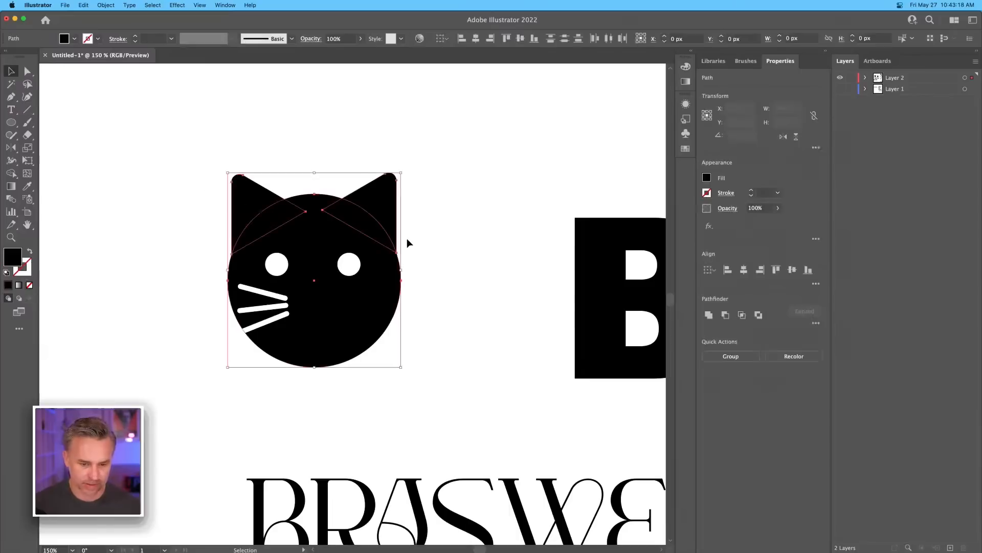
key(super+x)
click(905, 91)
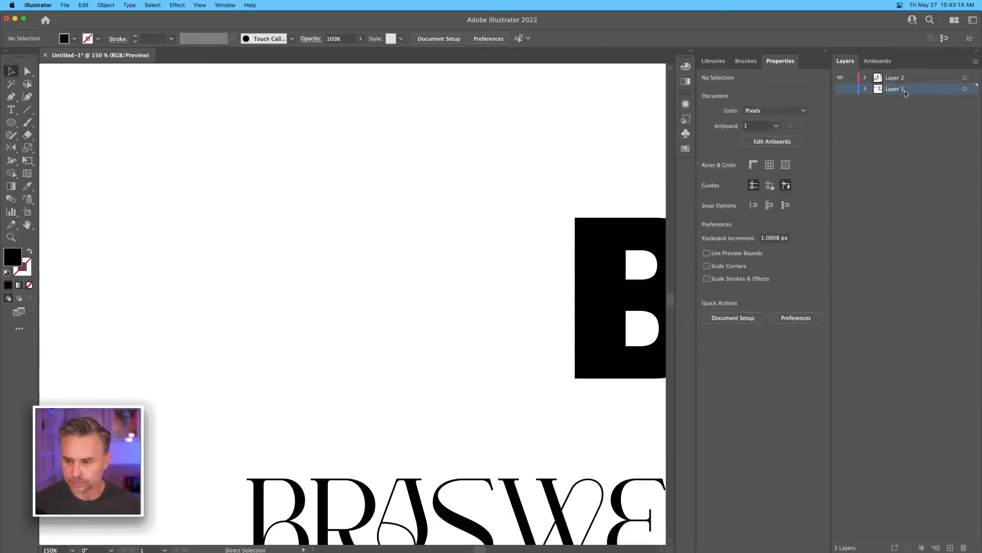
click(949, 548)
key(super+f)
key(v)
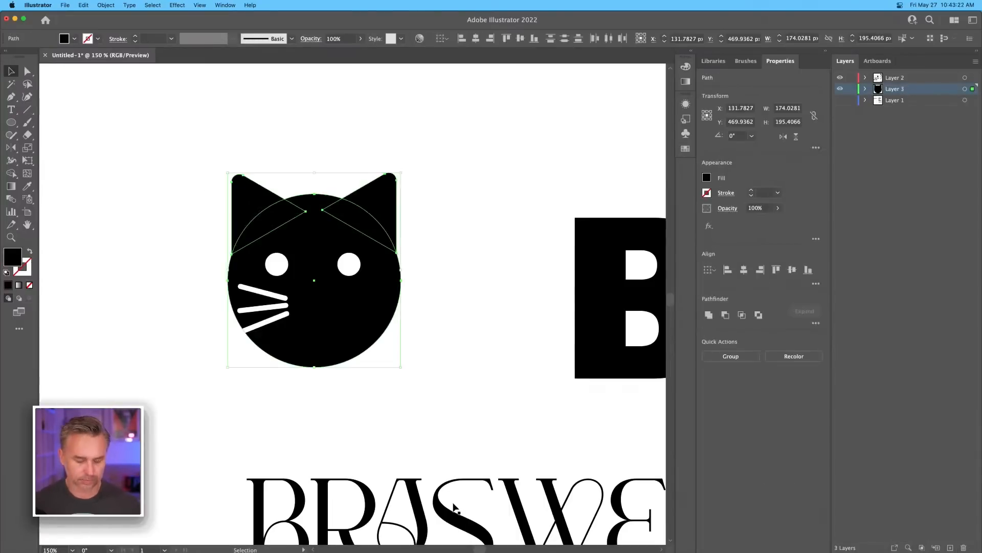
click(851, 89)
Step: On Layer 2, copy the three whiskers to the right cheek, reflect them, and shift them outward to mirror the left set
click(909, 77)
drag(195, 290, 285, 340)
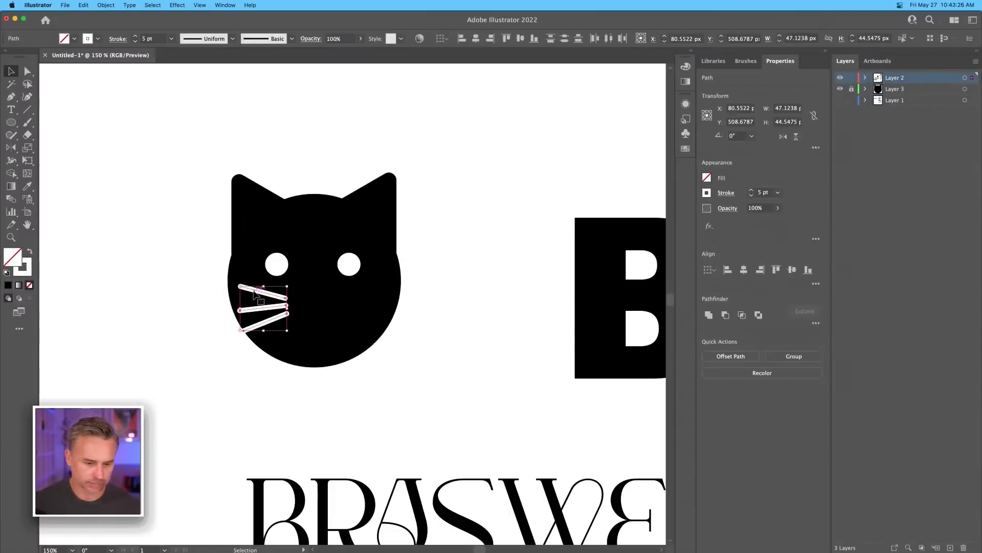
drag(253, 289, 333, 297)
key(o)
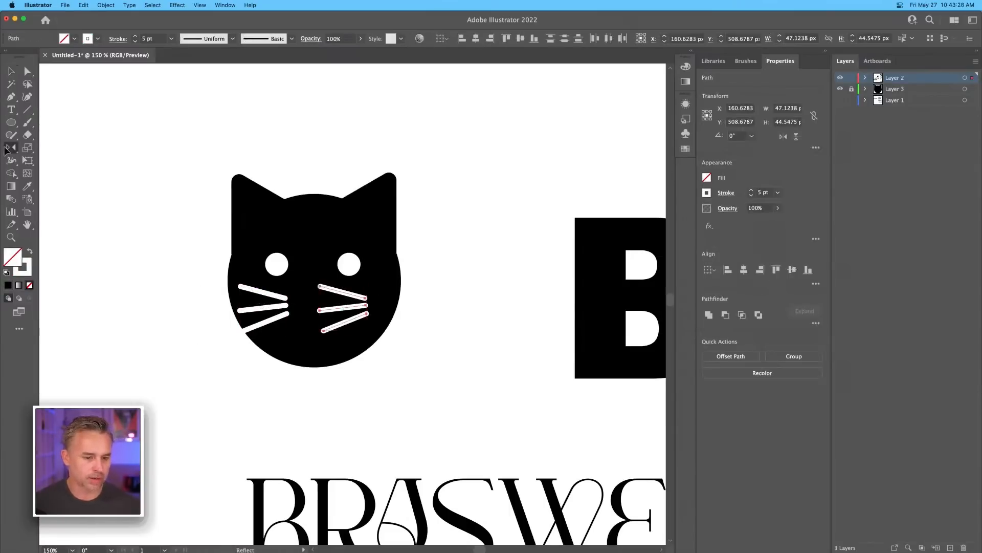
key(Return)
key(Return)
click(11, 71)
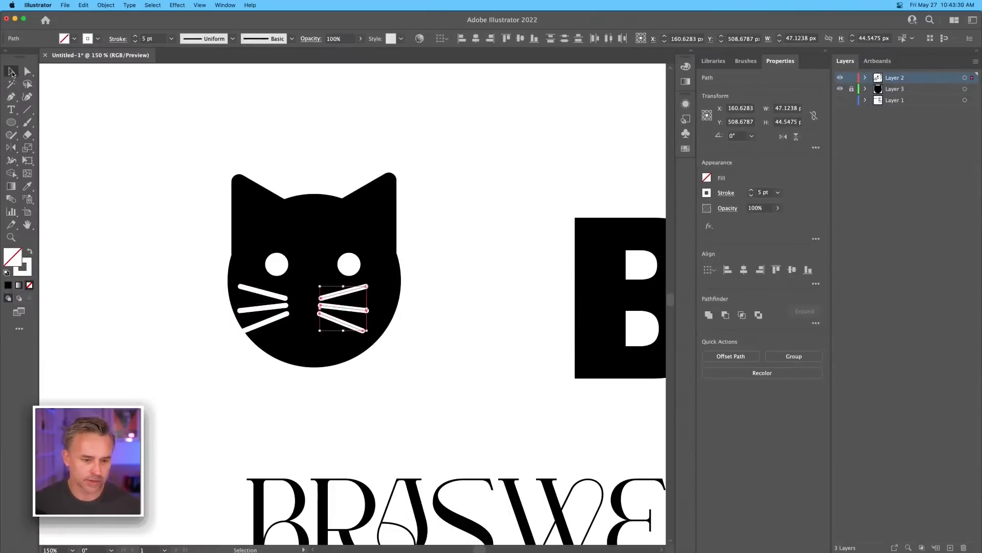
key(shift+Right)
key(shift+Right)
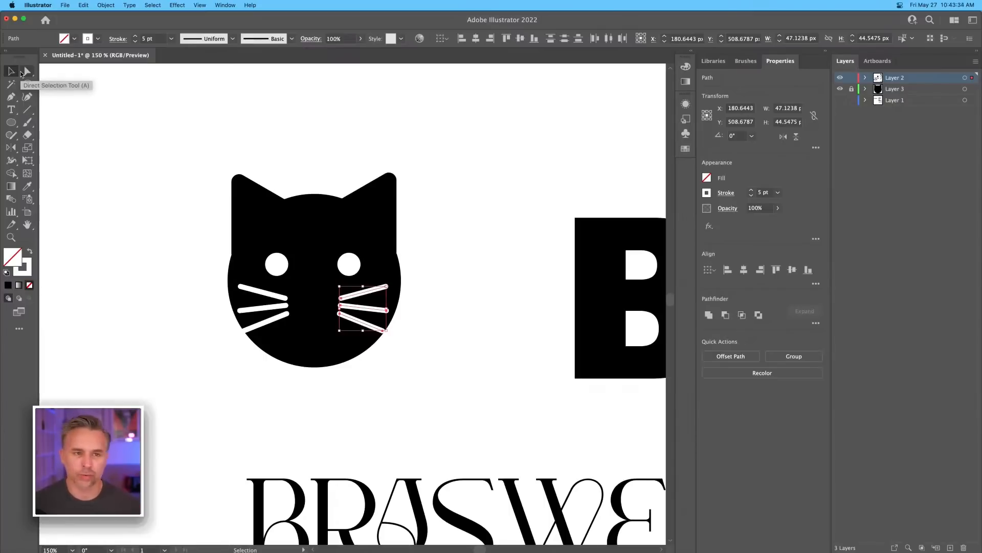
click(174, 227)
Step: Nudge both white eyes about 10 px inward toward the center of the cat's face
key(space)
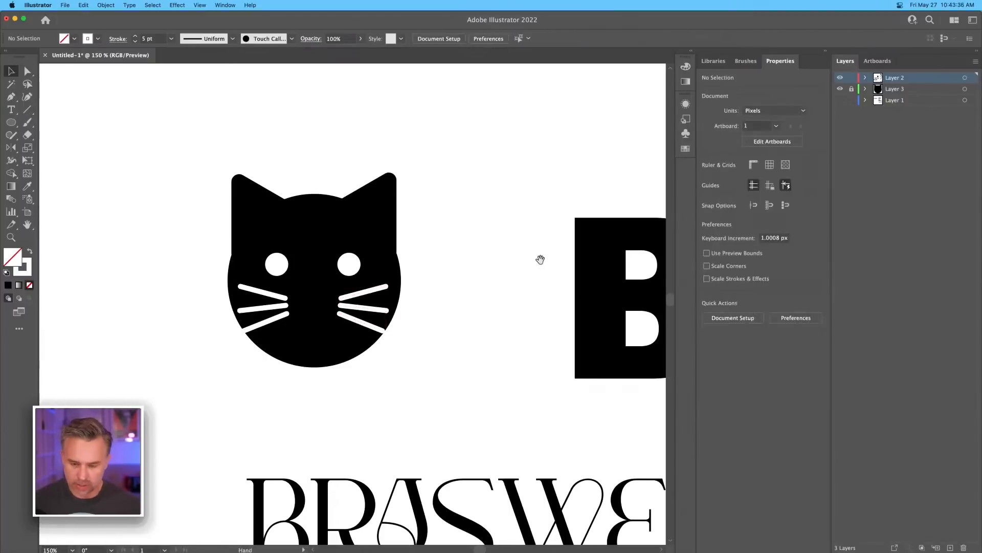
key(super+minus)
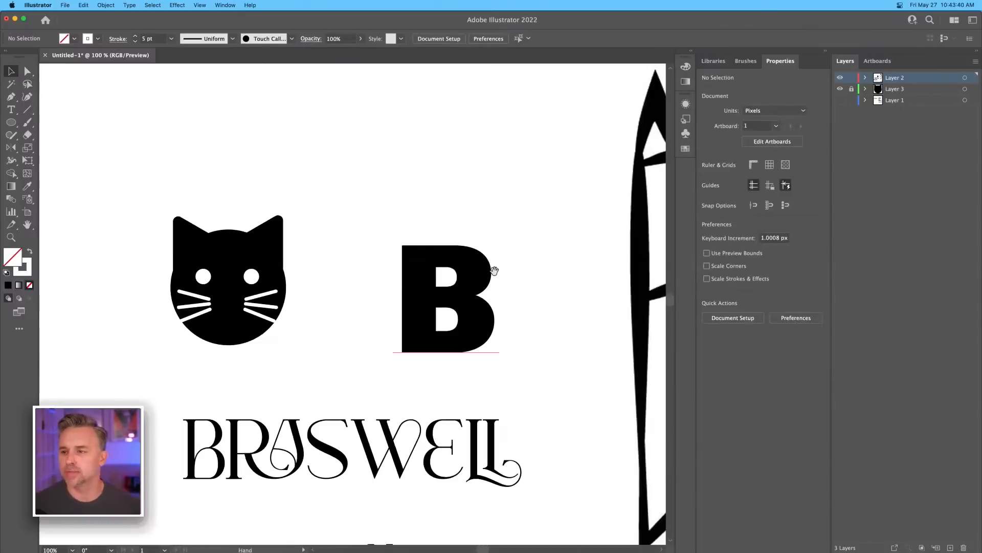
click(250, 276)
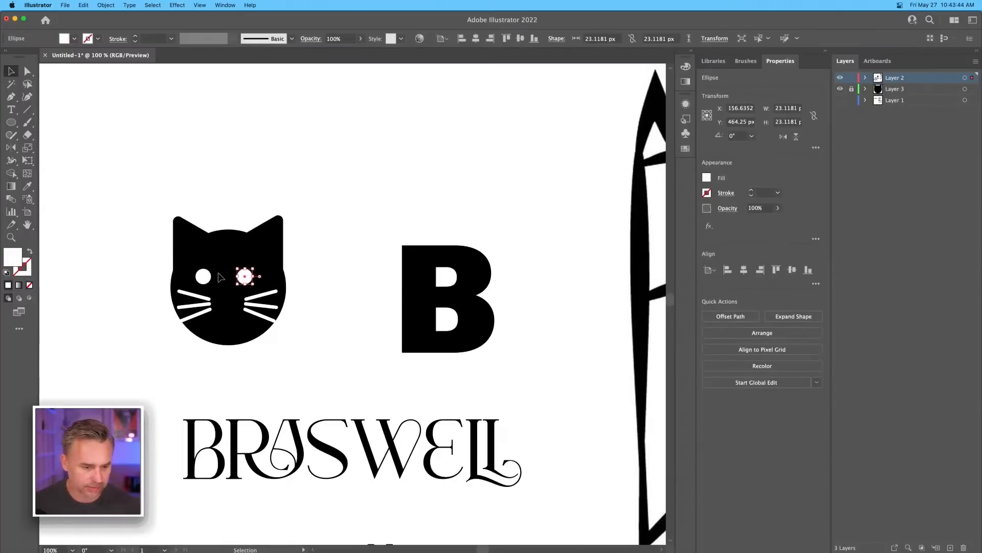
click(206, 274)
key(shift+Right)
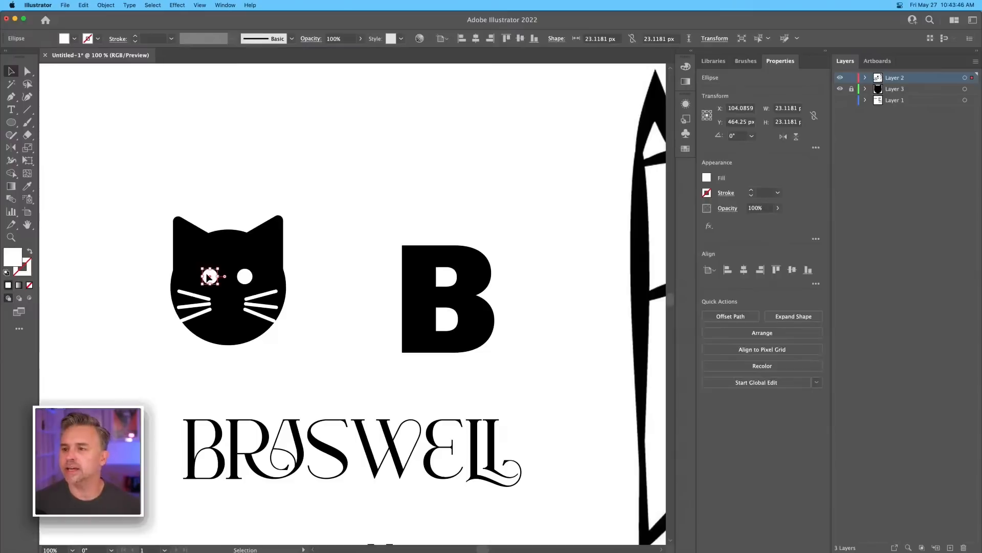
click(295, 197)
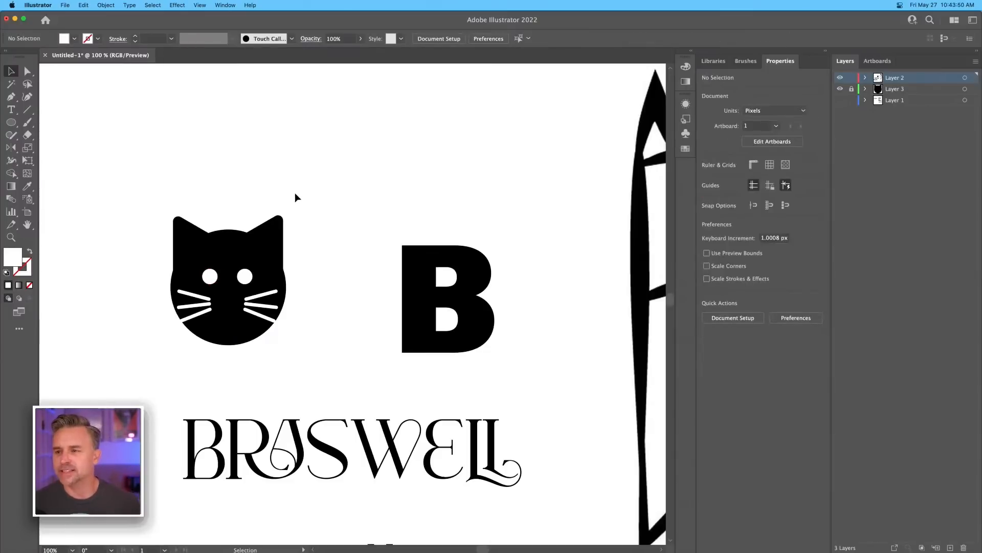
click(418, 254)
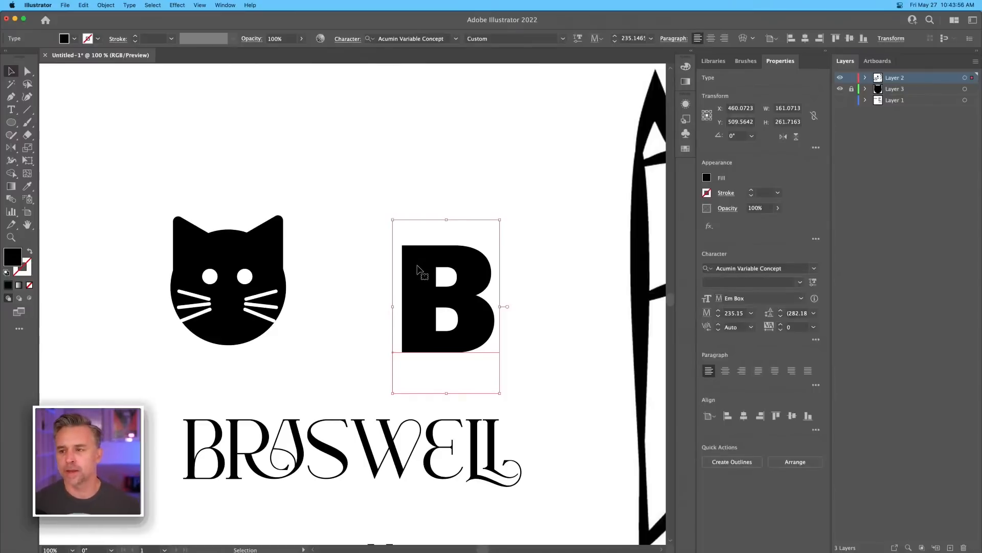
click(128, 173)
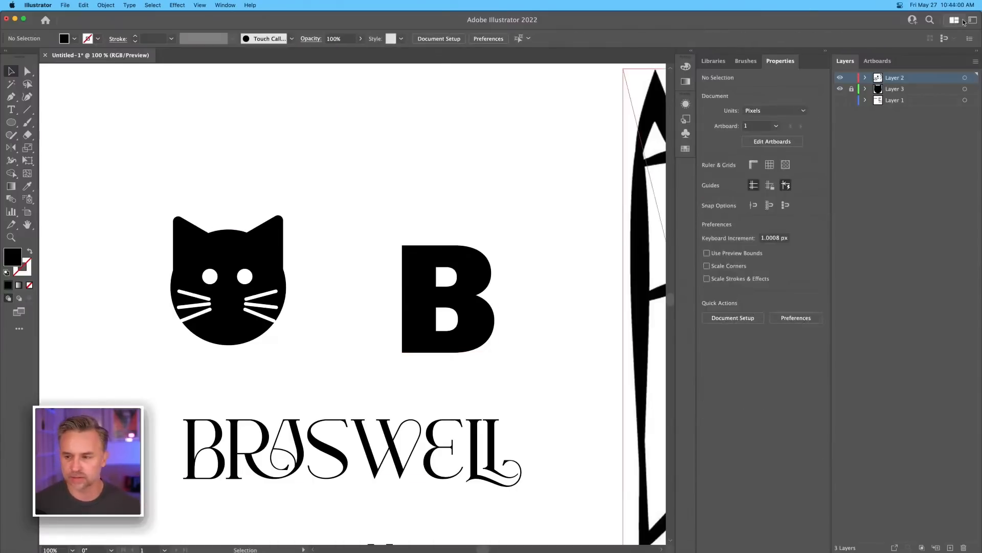
Step: Place the Braswell Costuming business card photo from the desktop into the document, positioned in the empty area above the bold B
drag(981, 118, 841, 118)
scroll(425, 116, up, 5)
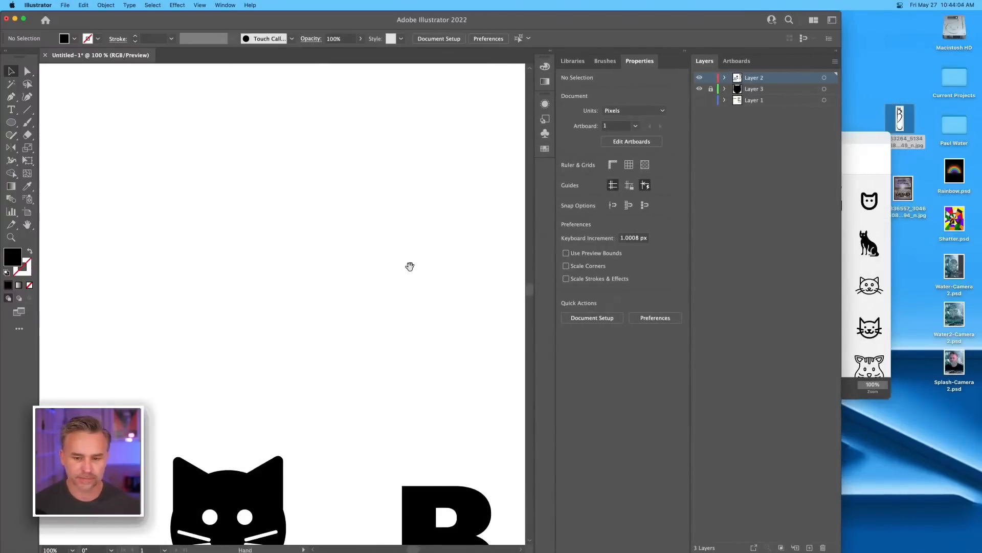
scroll(417, 266, right, 8)
drag(903, 189, 330, 186)
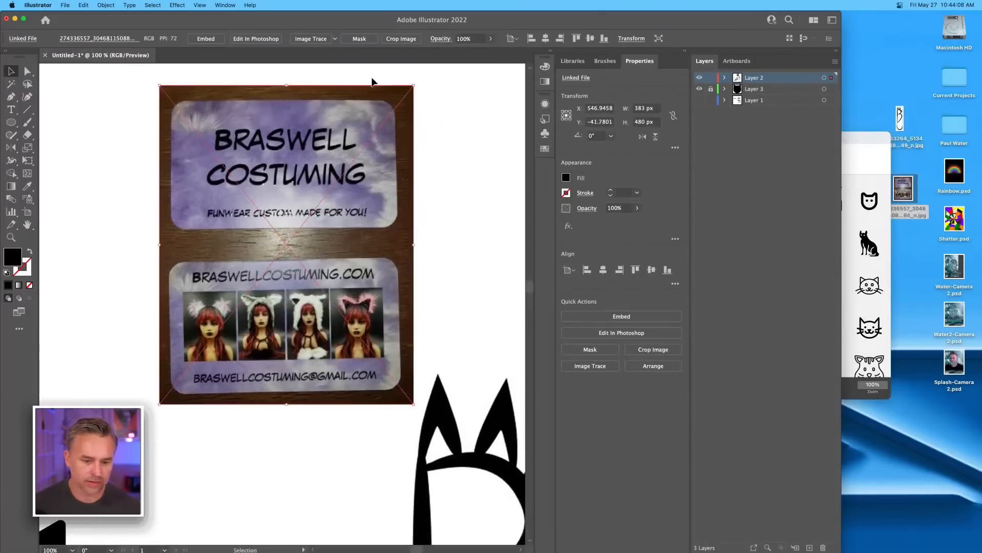
drag(838, 11, 979, 12)
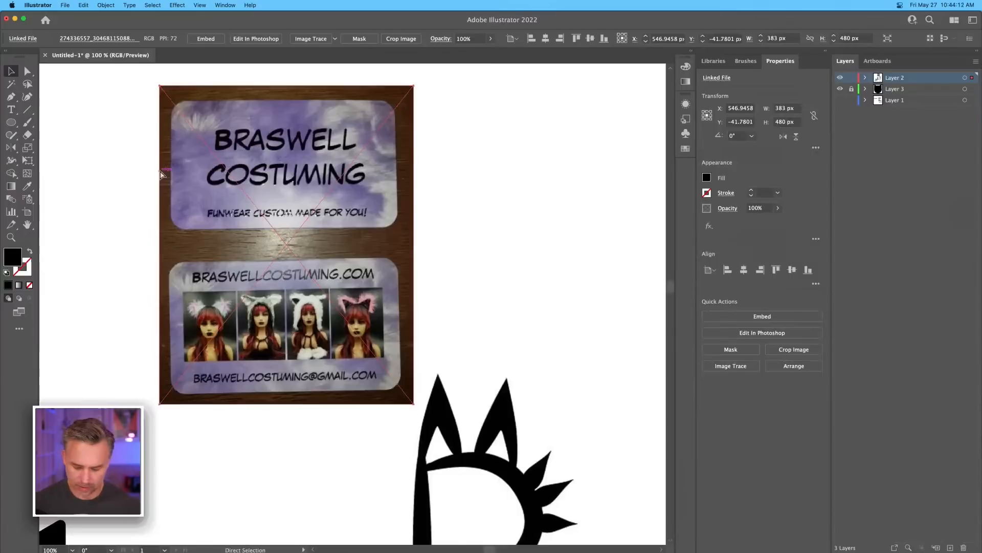
key(super+minus)
drag(231, 272, 333, 127)
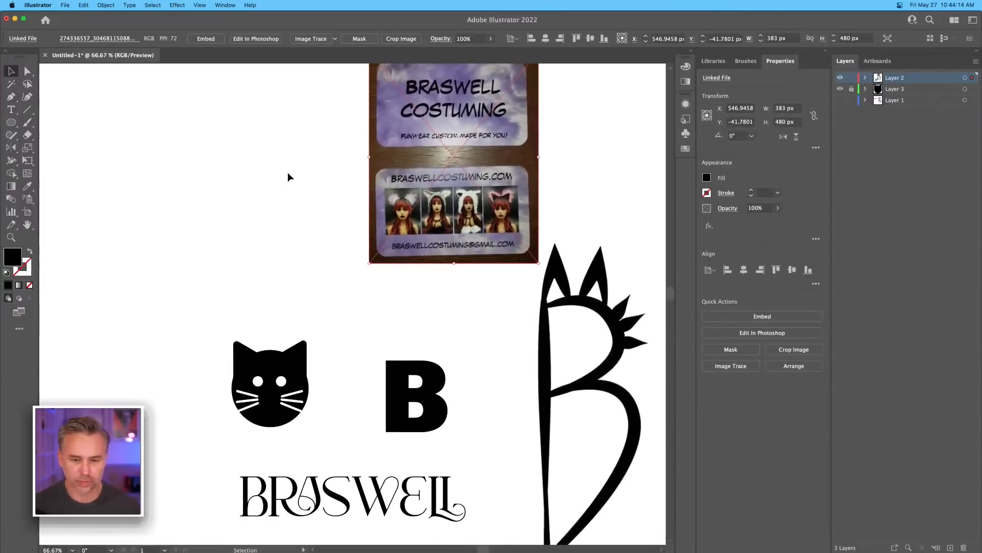
drag(415, 143, 400, 156)
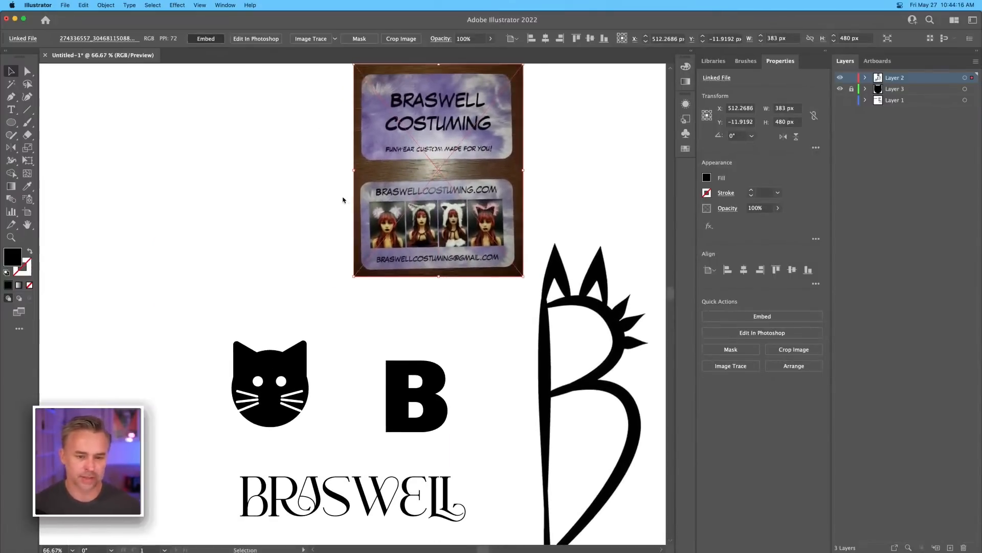
Step: Embed both the business card photo and the tall cat-eared B image in the document
click(206, 39)
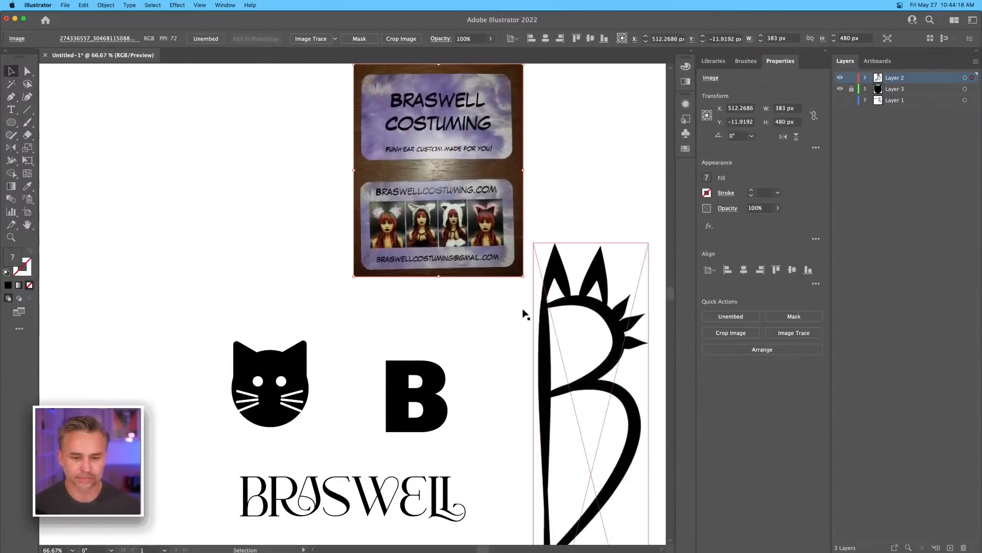
click(543, 334)
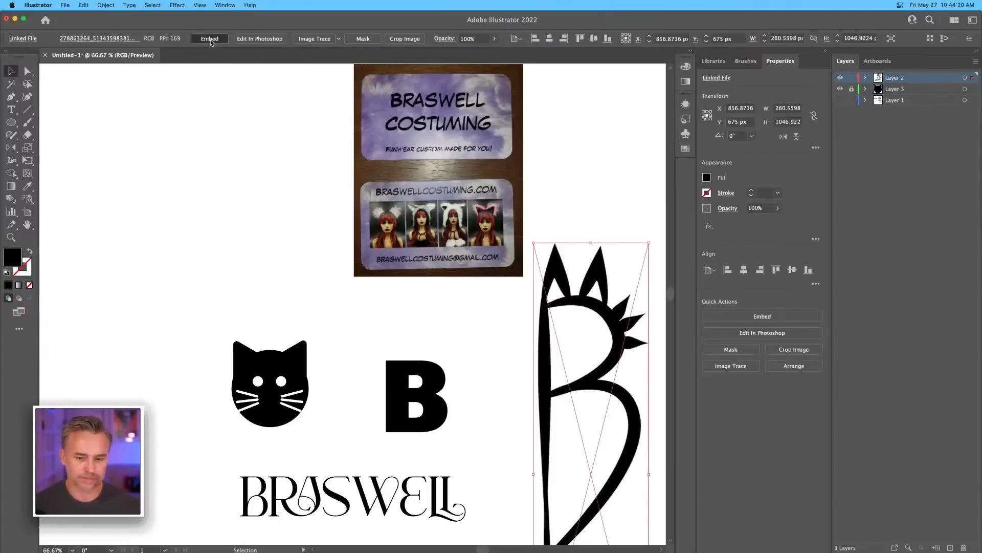
click(286, 181)
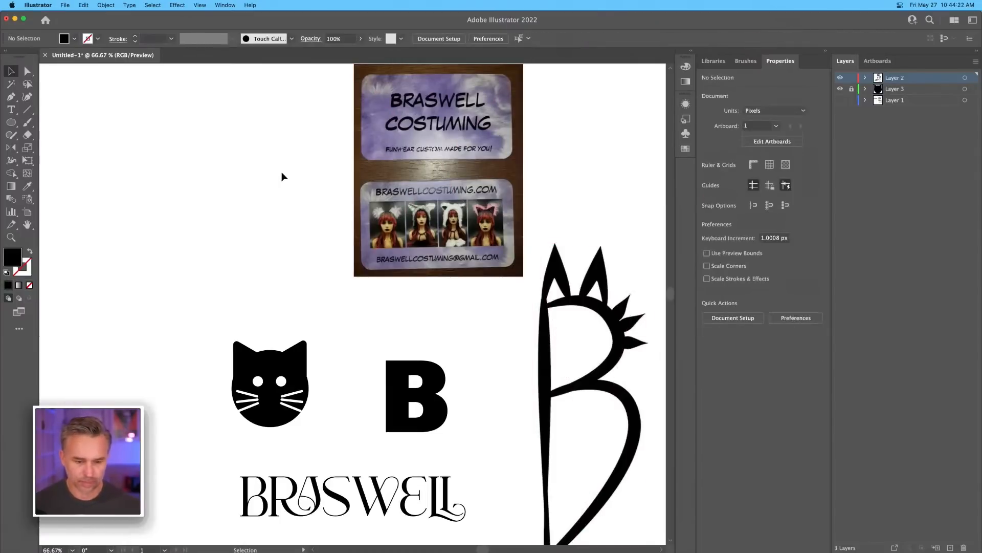
Step: Copy the bold B into the empty area above the cat's head
key(super+equal)
drag(237, 167, 280, 113)
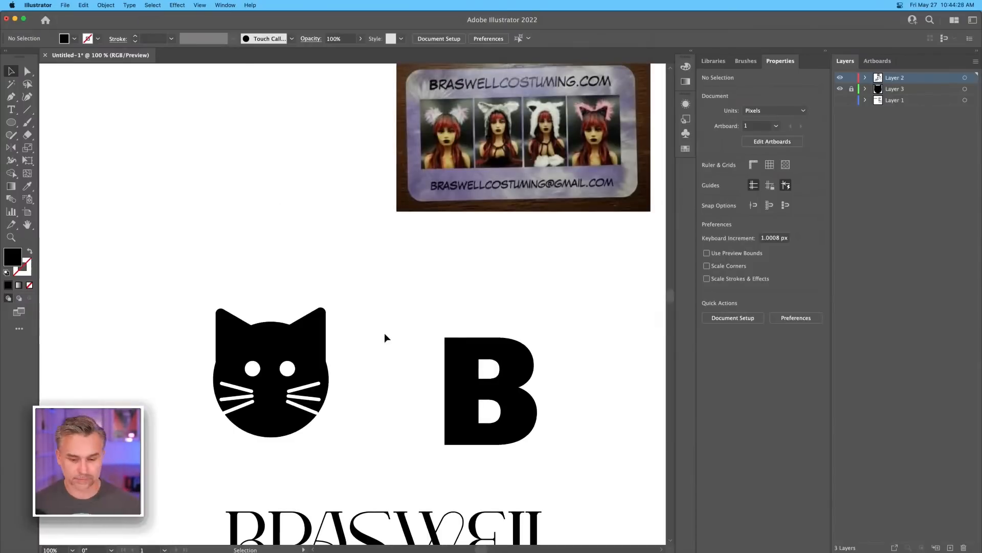
click(450, 384)
drag(500, 409, 261, 214)
drag(191, 193, 265, 240)
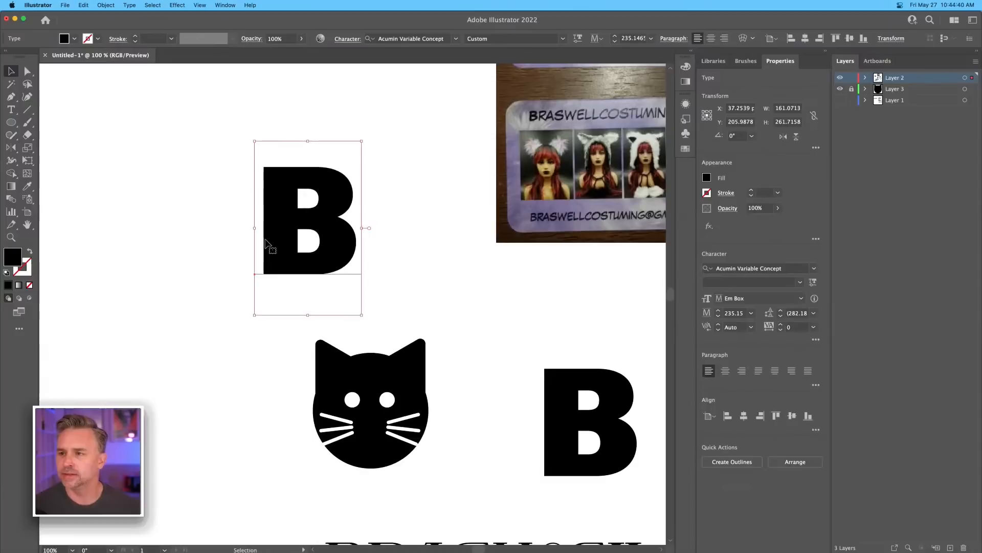
drag(265, 240, 267, 252)
Step: Test the copied B's variable font weight up to 900 and leave it at a medium weight
click(814, 283)
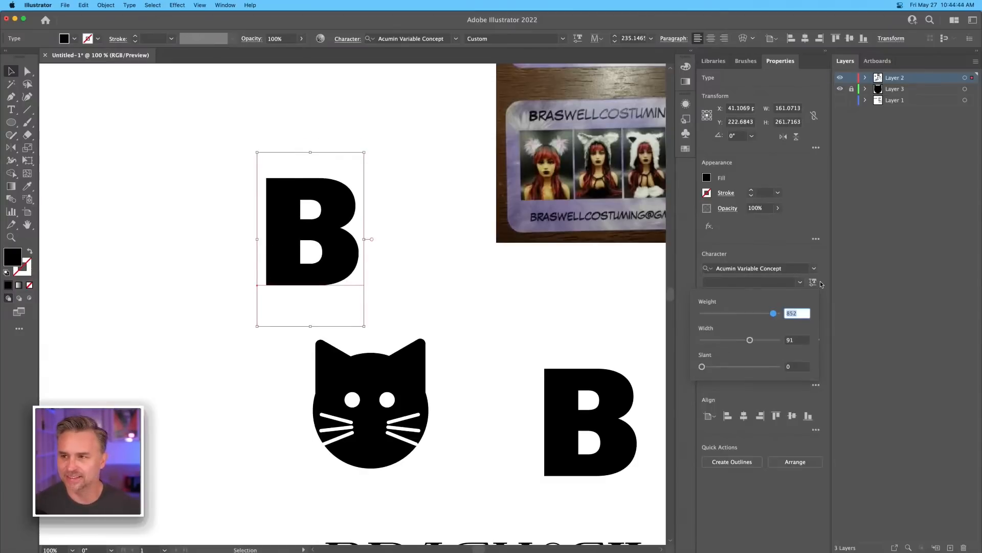
click(749, 313)
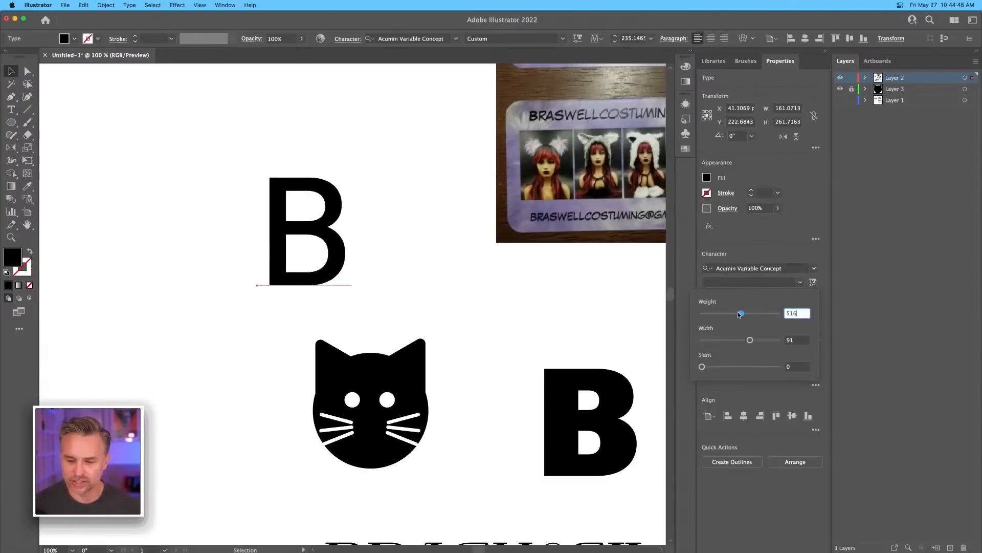
drag(751, 313, 778, 314)
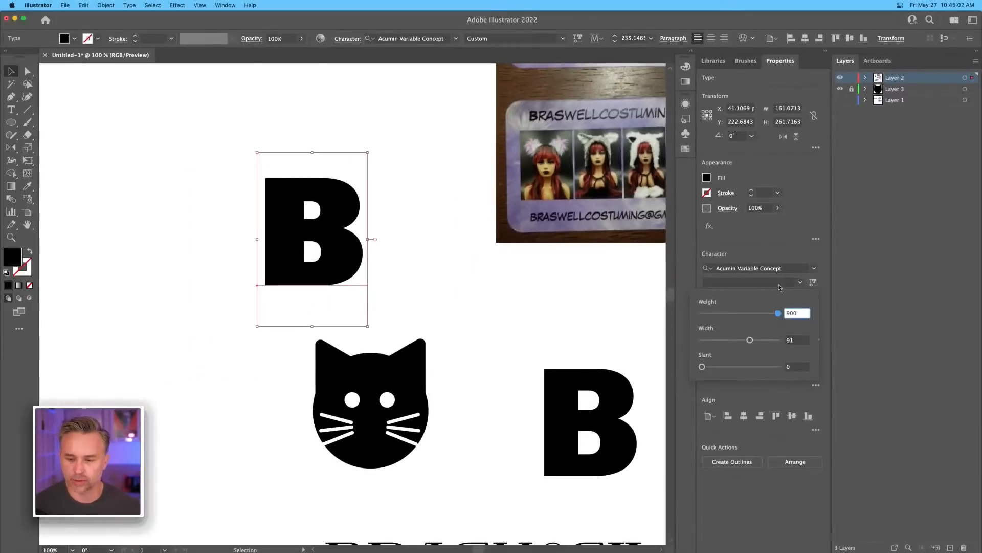
drag(778, 313, 741, 312)
Step: Duplicate the medium-weight B above the cat's head, filter the fonts to Script, and set the copy in Beloved Script Bold
drag(281, 226, 384, 202)
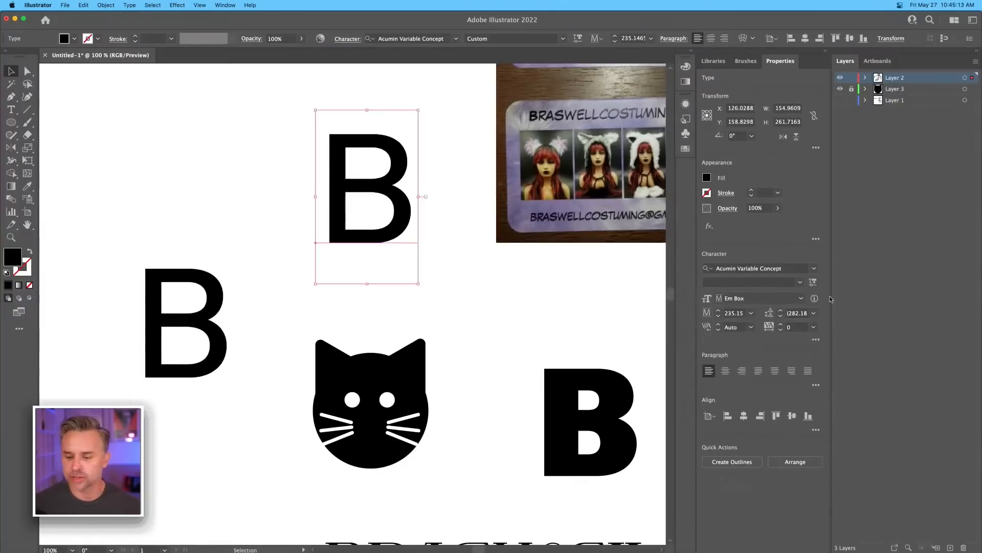
click(814, 268)
click(735, 304)
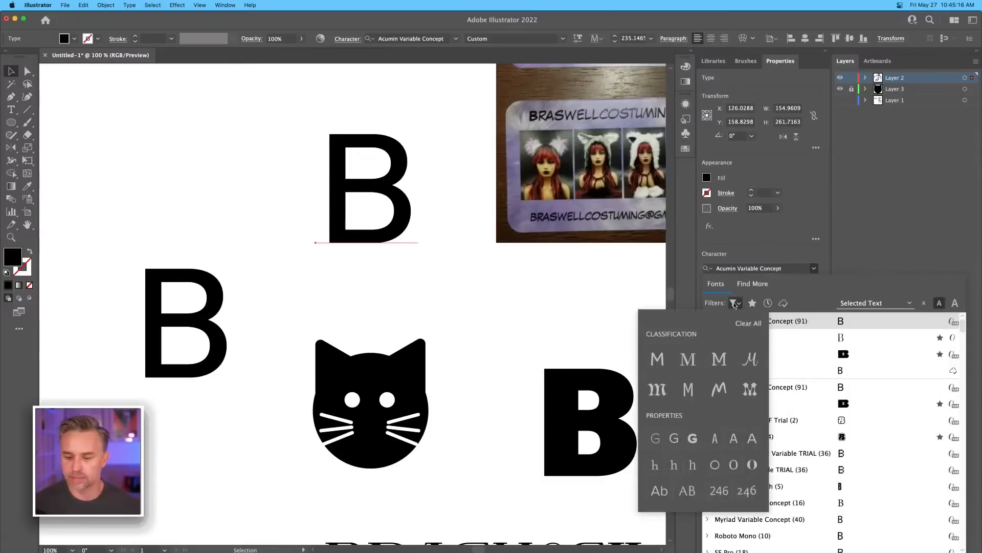
click(750, 358)
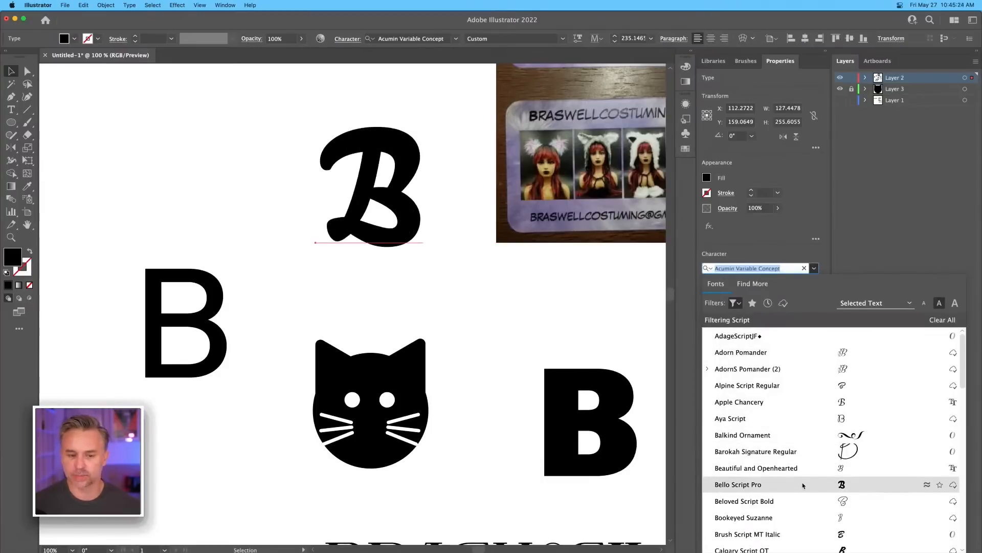
click(791, 501)
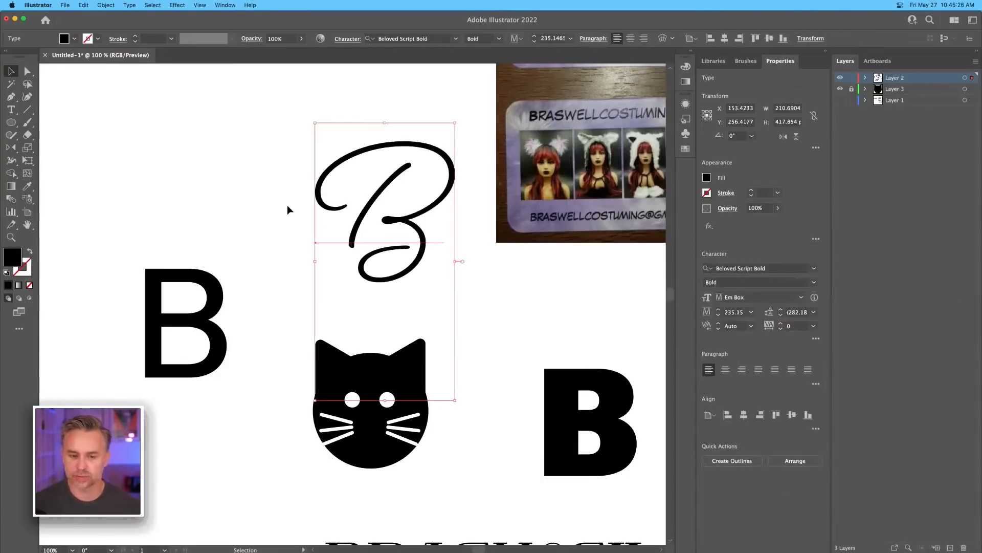
Step: Move the script B above the medium-weight B and place a copy of it above the cat's head
drag(366, 219, 158, 185)
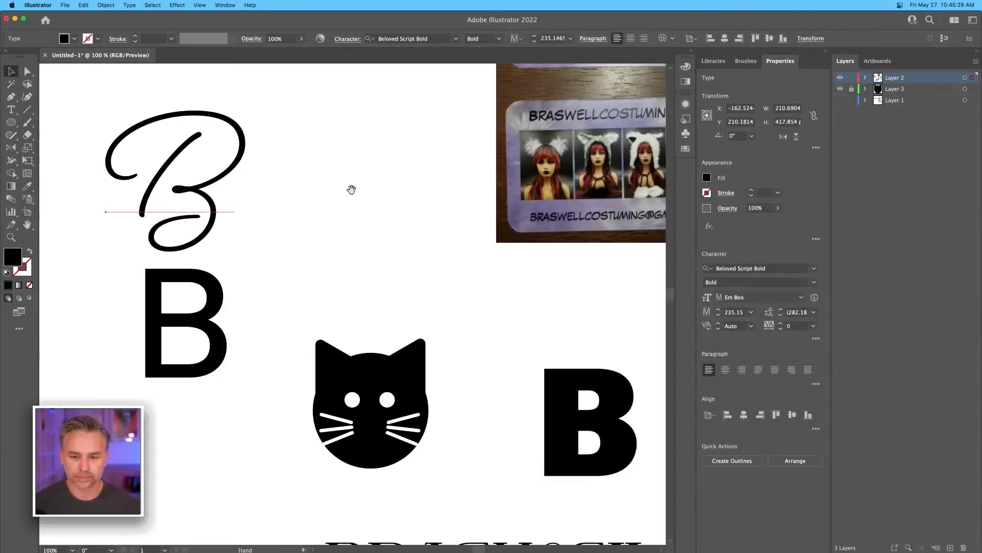
drag(352, 191, 398, 196)
click(385, 232)
drag(196, 198, 392, 197)
click(278, 131)
drag(352, 159, 343, 177)
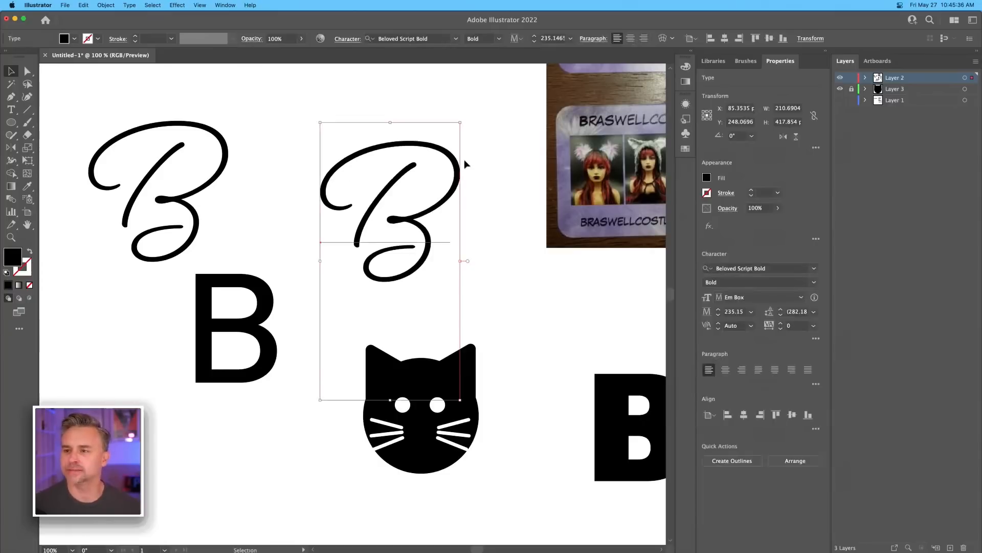
Step: Add a new layer above Layer 2 and lock Layer 2
click(950, 547)
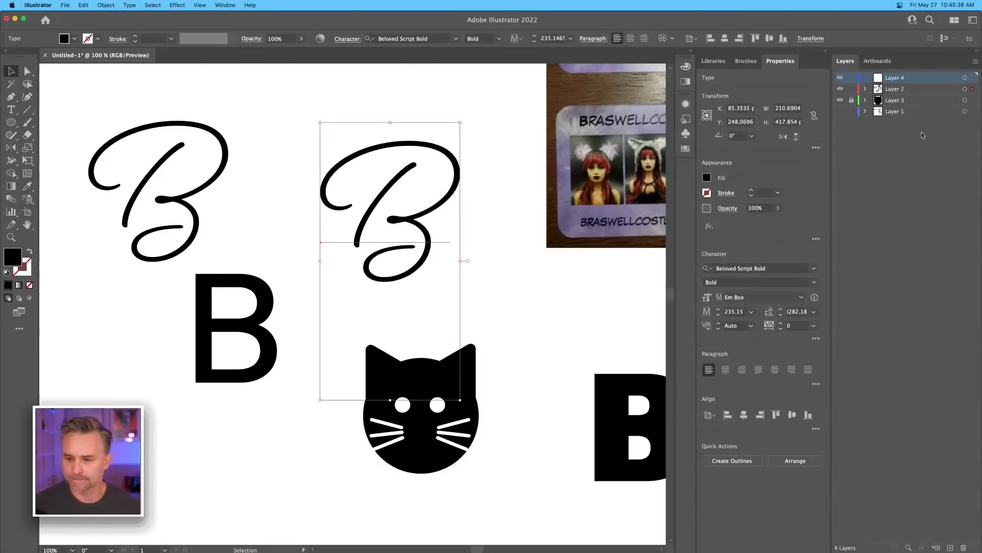
click(851, 89)
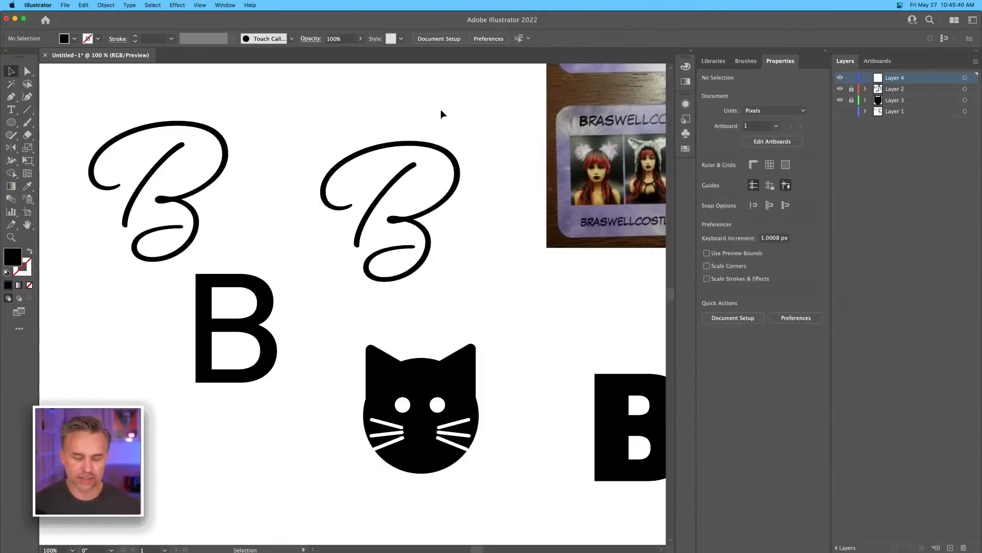
key(super+equal)
drag(388, 109, 404, 197)
scroll(327, 220, down, 2)
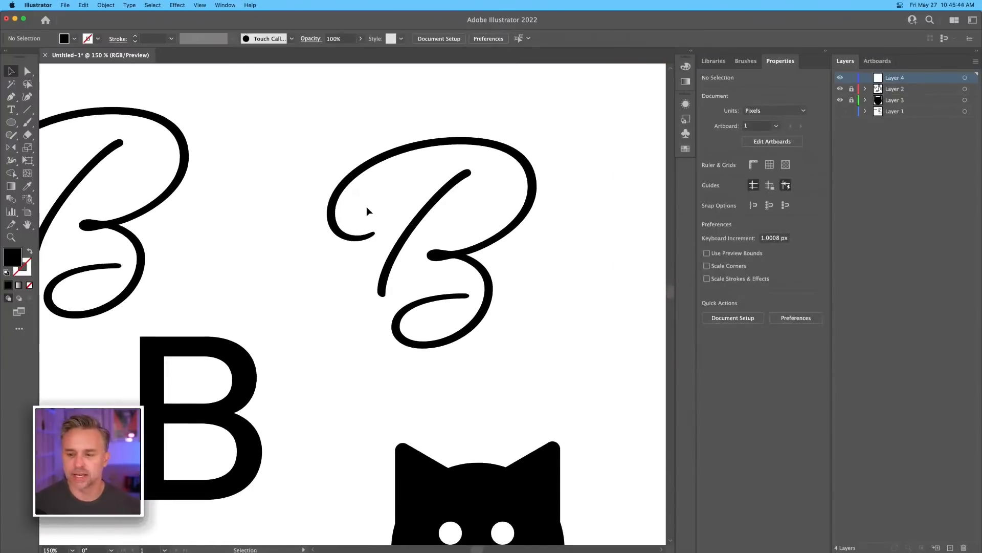
Step: Unlock Layer 2, try turning it into a template layer with images dimmed to 50%, and make Layer 4 active
click(863, 89)
click(840, 90)
click(840, 90)
click(852, 89)
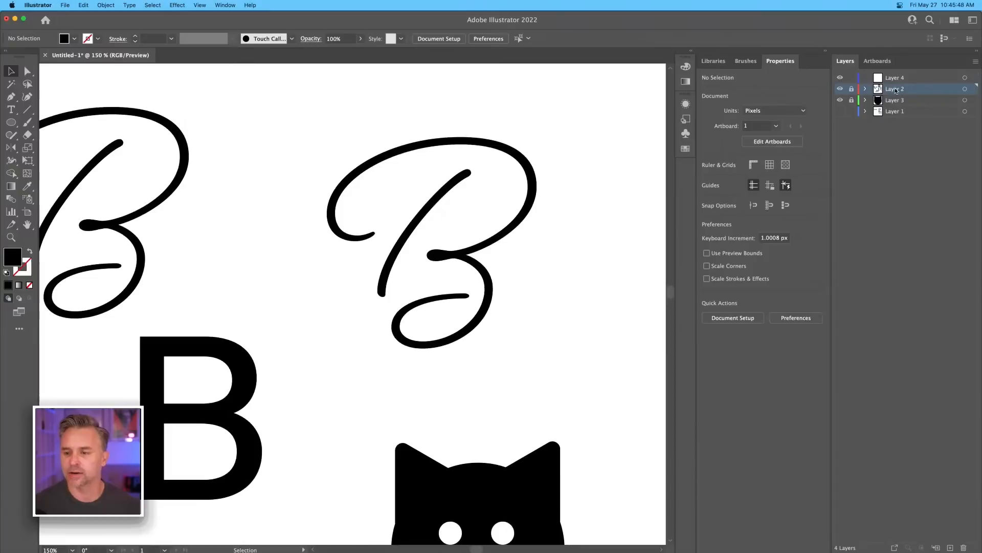
click(851, 89)
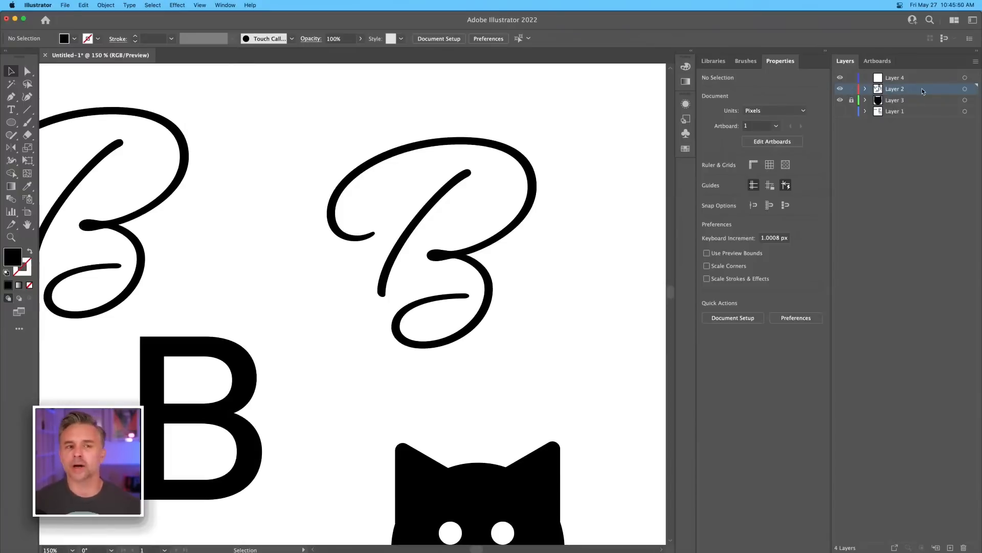
double_click(923, 91)
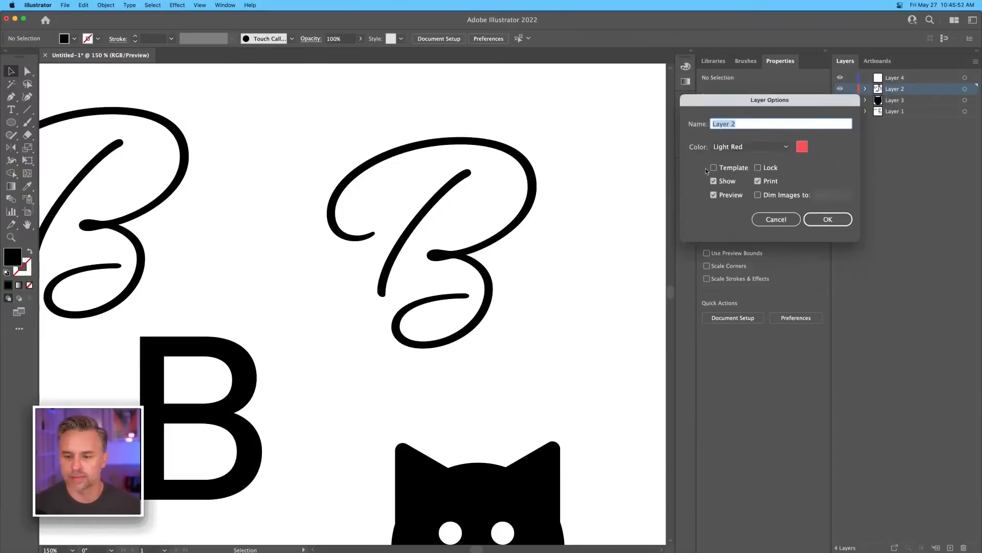
click(726, 168)
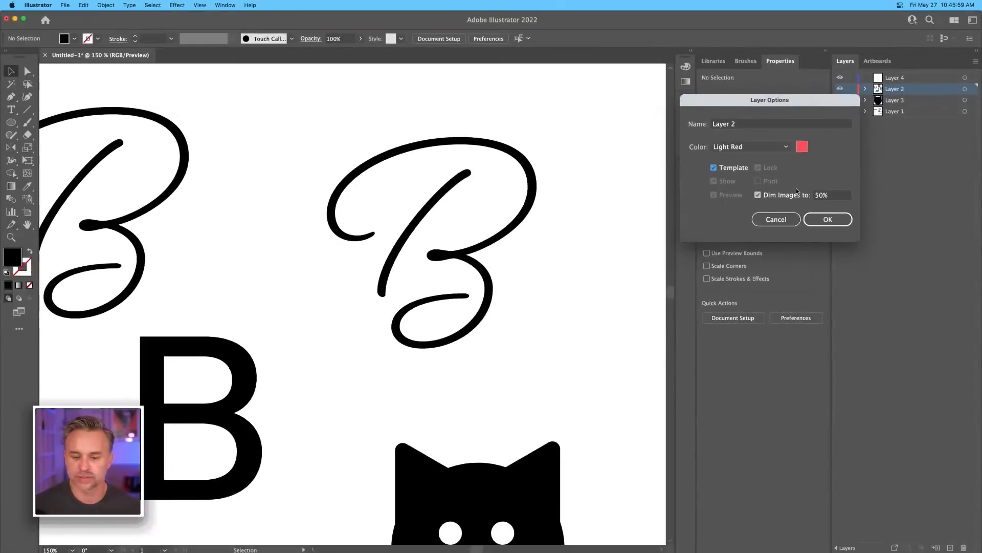
click(633, 373)
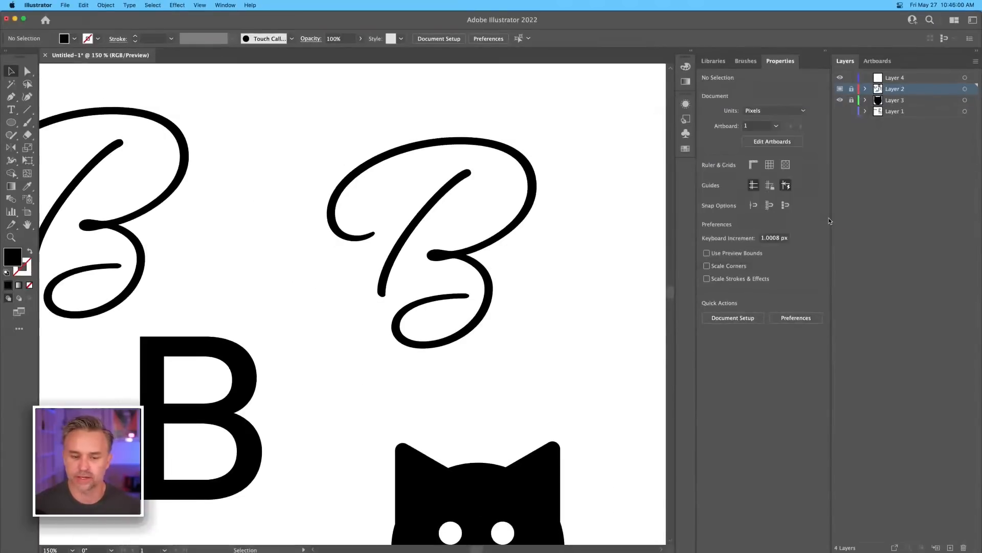
click(841, 100)
click(841, 100)
click(899, 78)
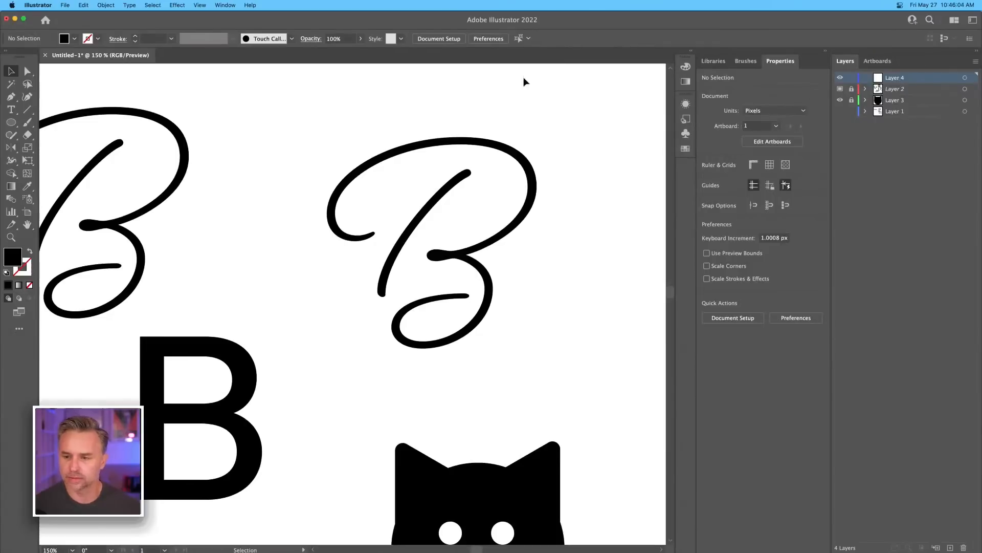
Step: Turn off the template setting on Layer 2
double_click(884, 88)
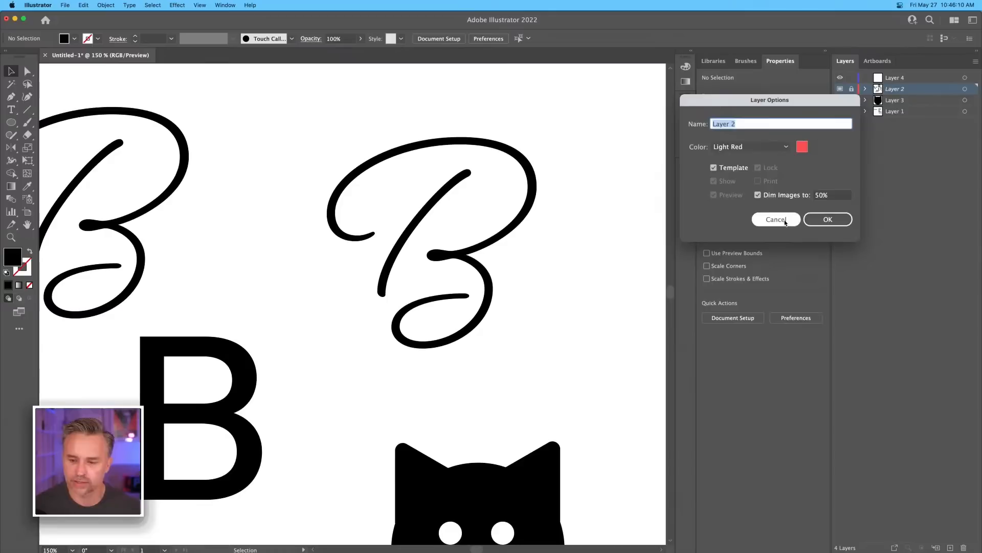
click(731, 164)
click(828, 219)
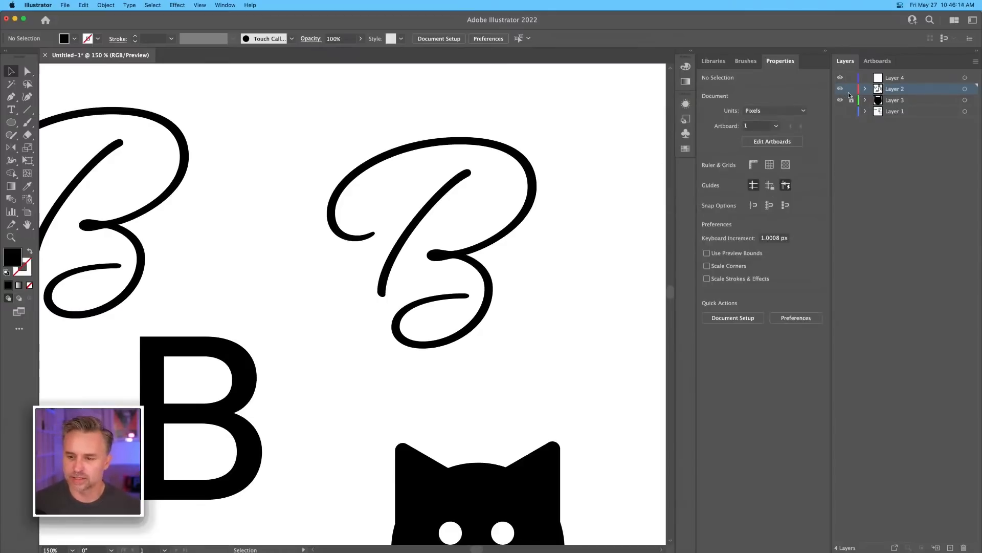
Step: Fade the script B above the cat to 32% opacity, make Layer 4 active, and lock Layer 2
click(420, 149)
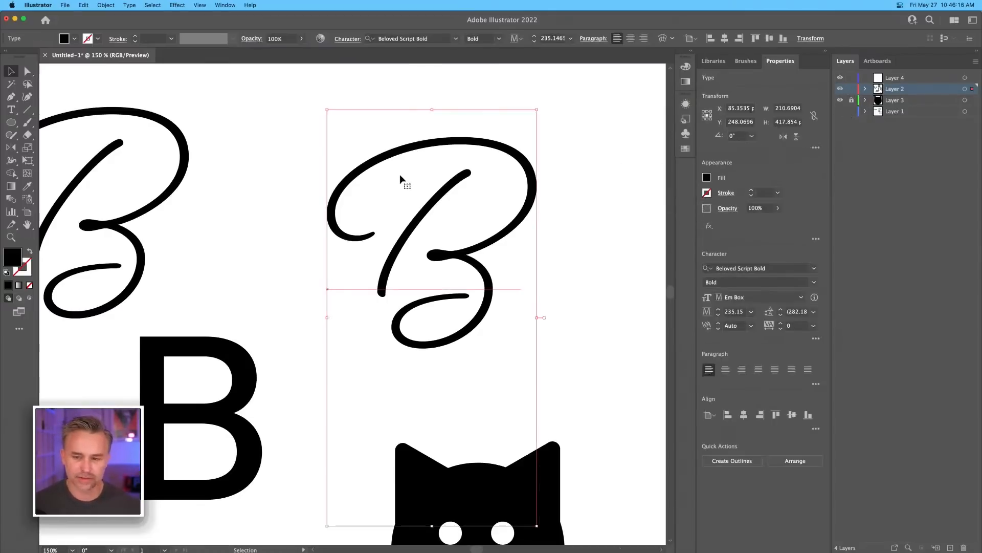
click(777, 207)
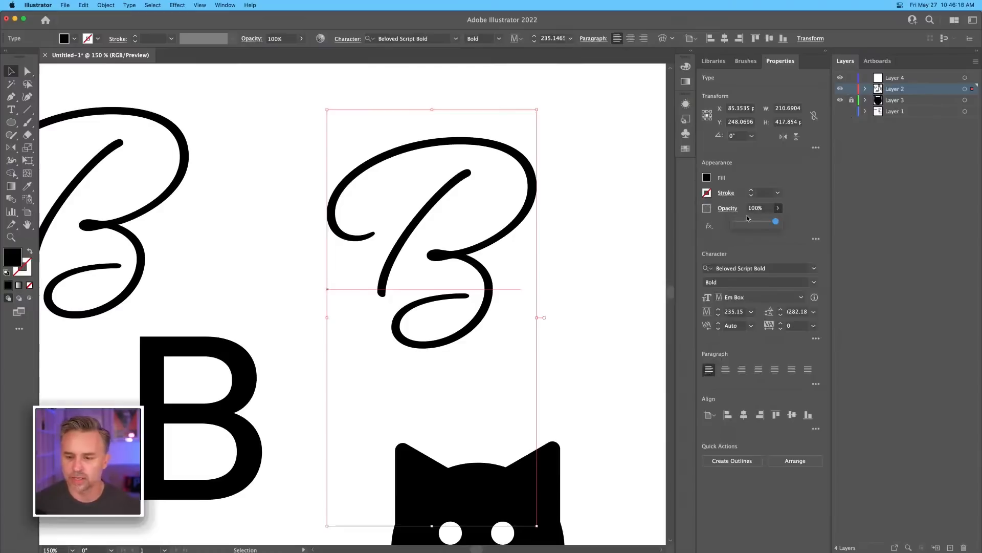
click(750, 221)
click(910, 82)
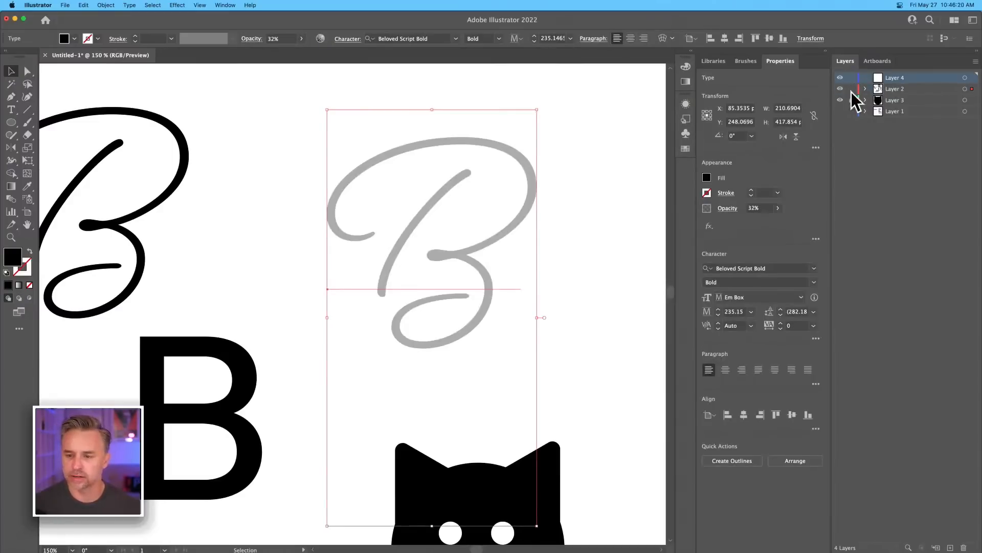
click(852, 88)
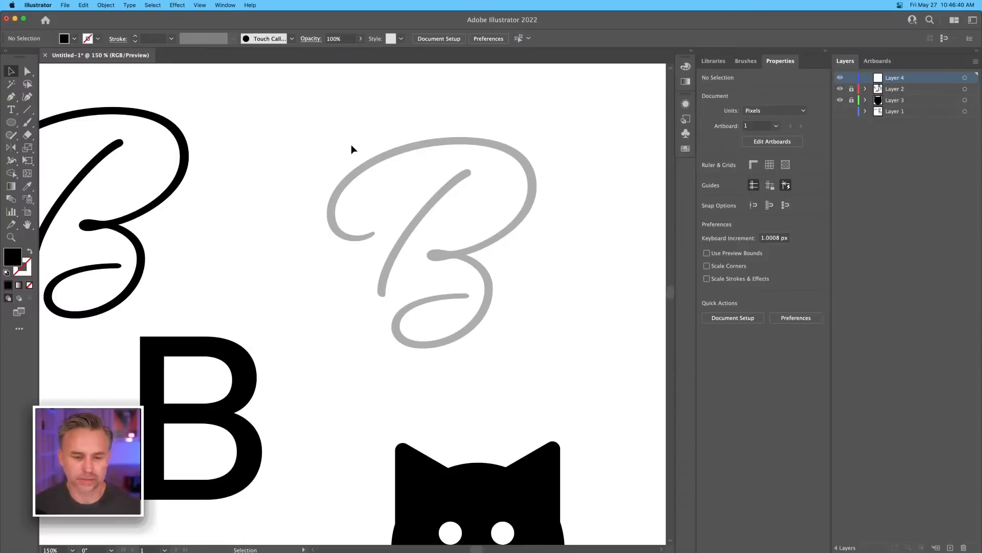
Step: Sketch a B about 184 by 197 px over the faded script B with the Pencil tool, and swap its fill and stroke
key(b)
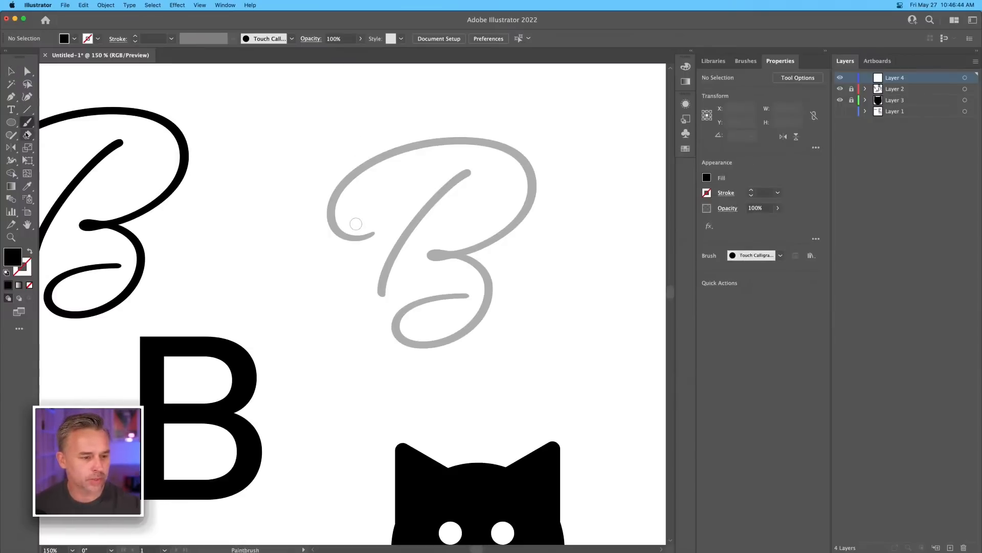
key(n)
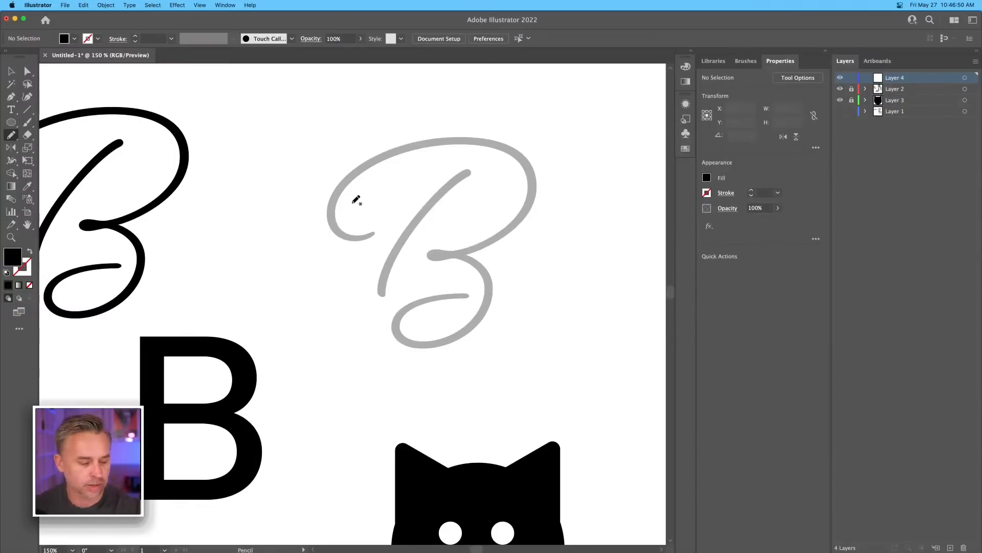
mouse_move(328, 211)
mouse_down()
mouse_move(335, 190)
mouse_move(469, 136)
mouse_move(480, 206)
mouse_move(408, 224)
mouse_move(447, 211)
mouse_move(481, 277)
mouse_move(356, 317)
mouse_up()
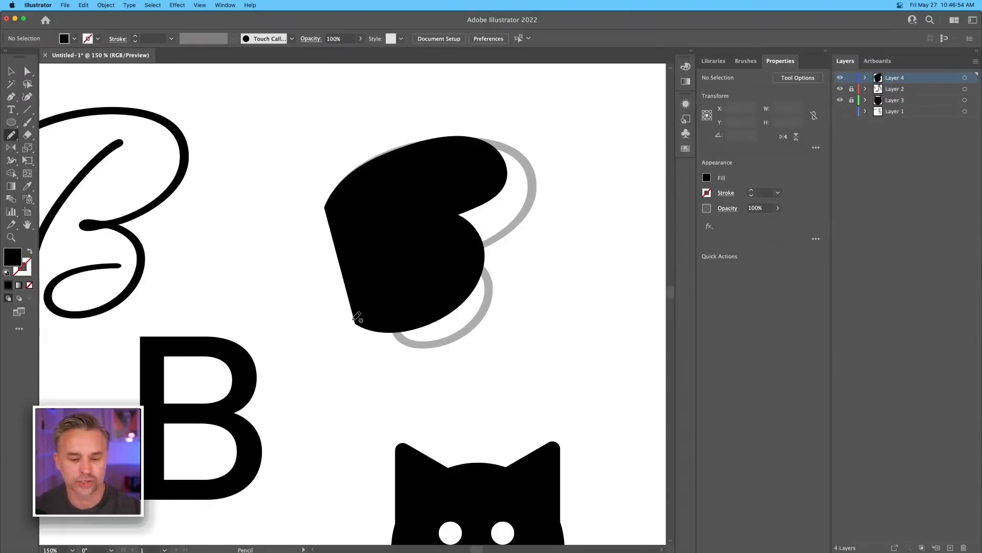
key(v)
key(super+a)
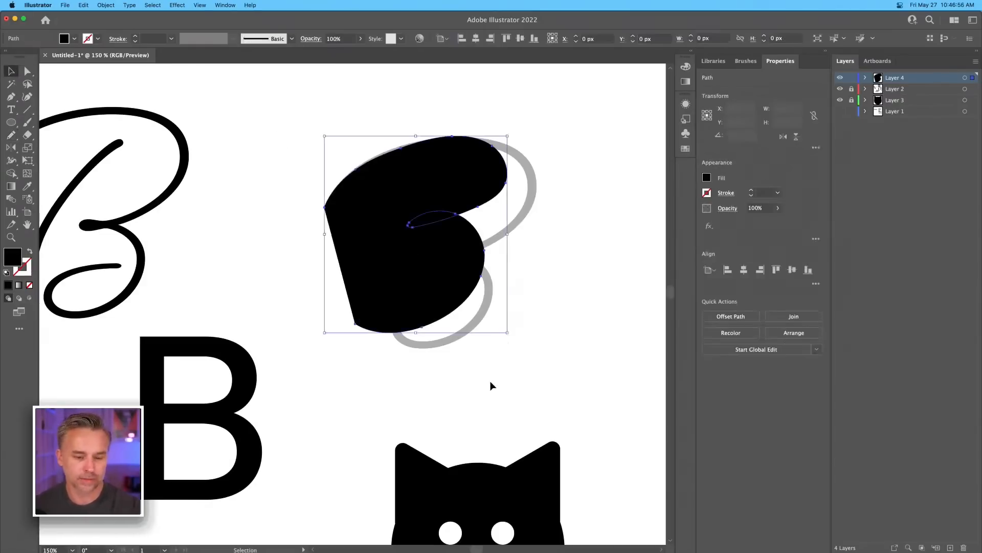
click(31, 250)
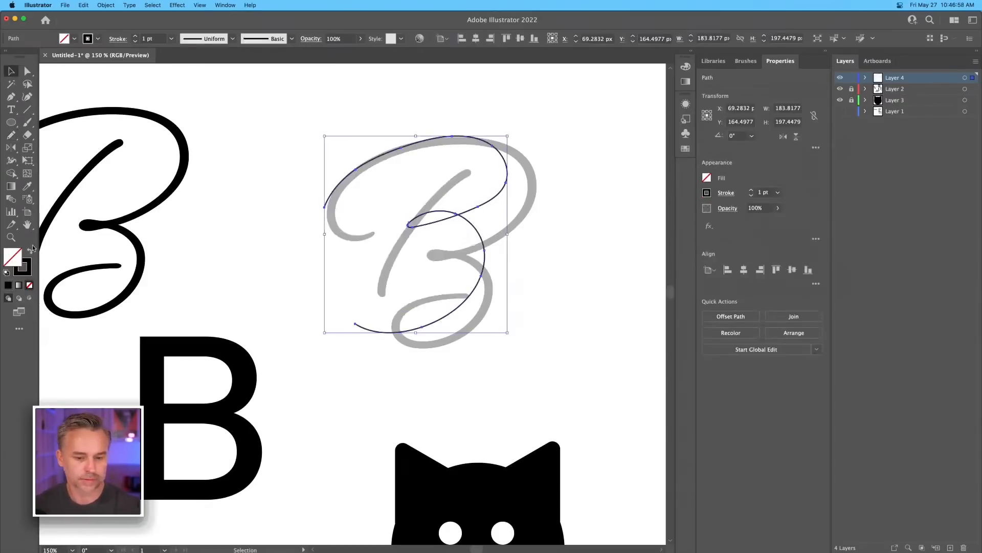
Step: With the Pencil tool, add a stem to the B over the faded reference and draw a stemmed B with open looped bowls on blank canvas above
key(b)
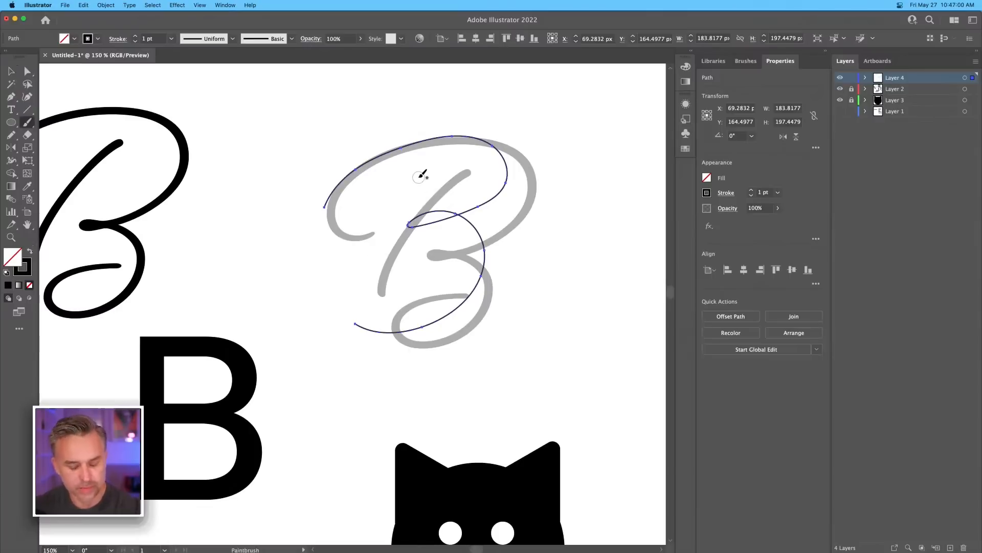
key(n)
mouse_move(424, 167)
mouse_down()
mouse_move(364, 315)
mouse_move(409, 440)
mouse_move(468, 515)
mouse_up()
key(space)
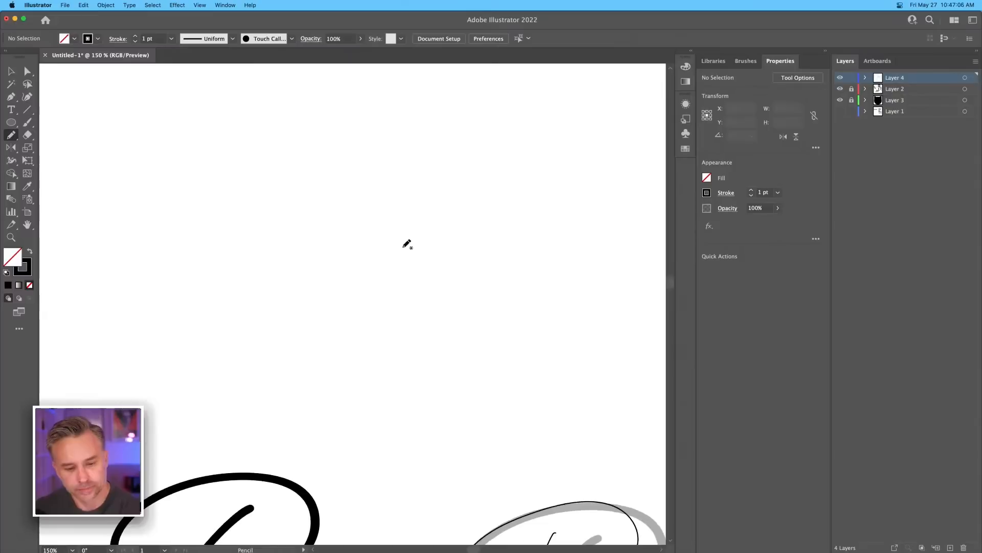
drag(424, 227, 388, 379)
mouse_move(368, 241)
mouse_down()
mouse_move(465, 270)
mouse_move(406, 280)
mouse_move(519, 326)
mouse_move(339, 365)
mouse_up()
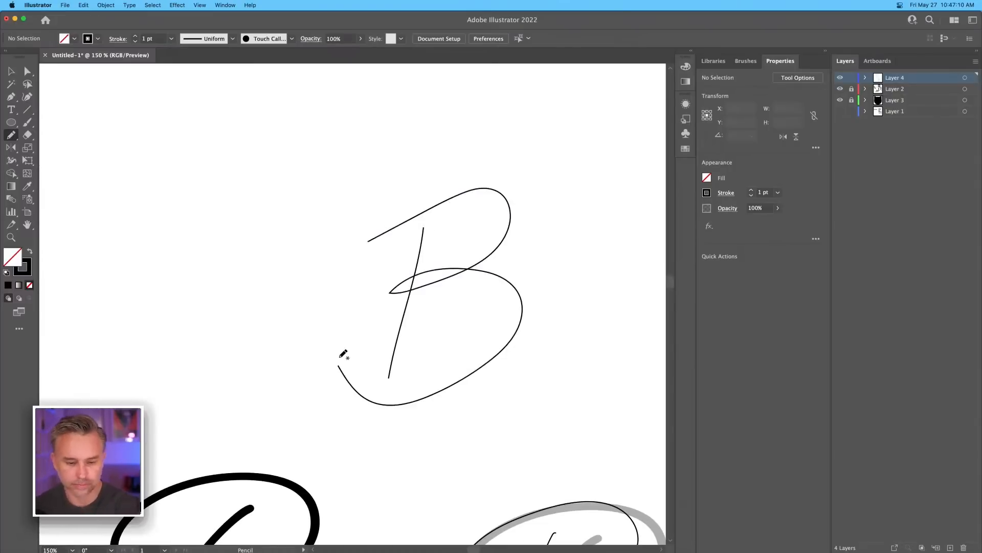
Step: Draw a B with a pointed waist and trailing tail beside the last sketch, and a curly, stemless B above them
drag(261, 259, 450, 244)
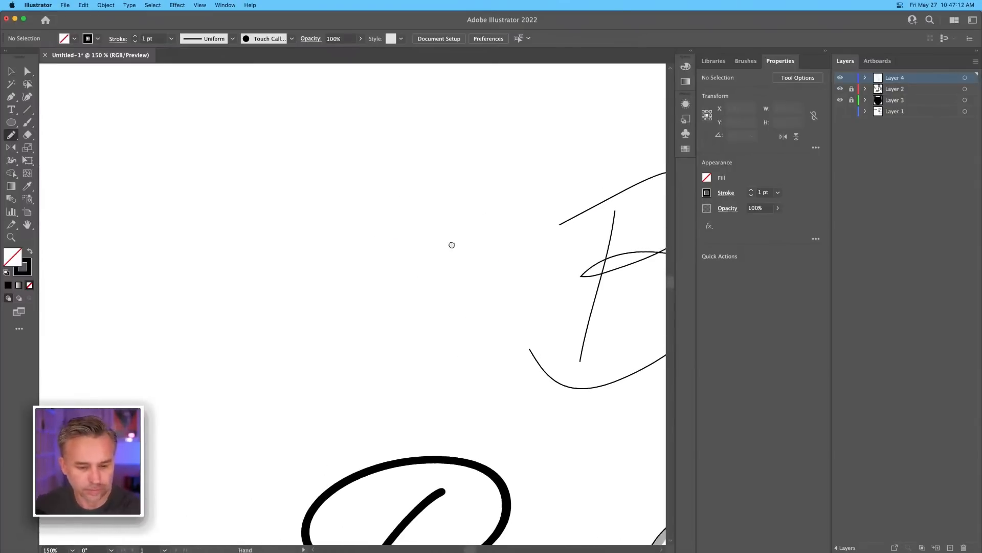
mouse_move(371, 232)
mouse_down()
mouse_move(352, 367)
mouse_move(396, 256)
mouse_move(274, 390)
mouse_up()
scroll(256, 366, up, 5)
scroll(256, 366, right, 6)
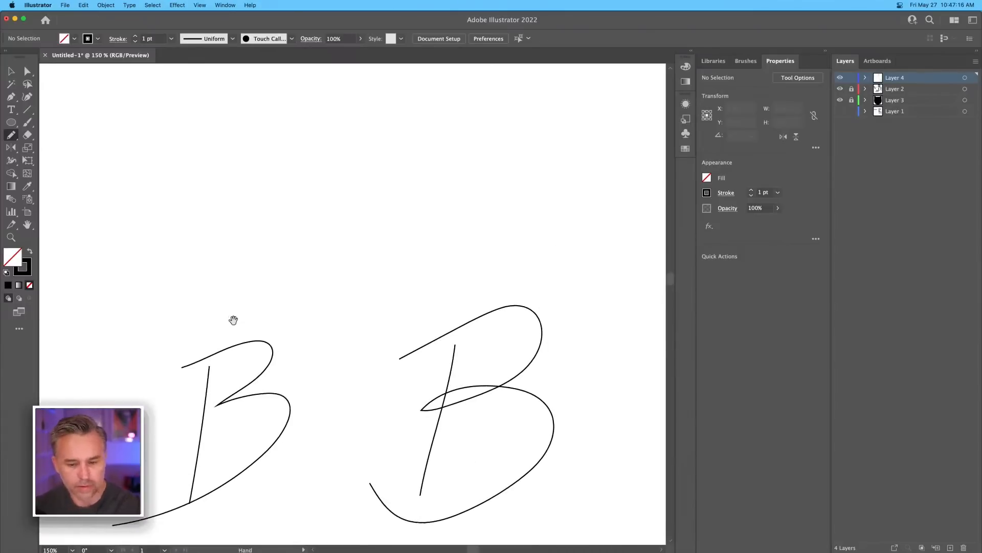
mouse_move(380, 223)
mouse_down()
mouse_move(431, 166)
mouse_move(420, 238)
mouse_move(369, 287)
mouse_move(445, 303)
mouse_up()
scroll(257, 197, up, 5)
scroll(258, 197, right, 7)
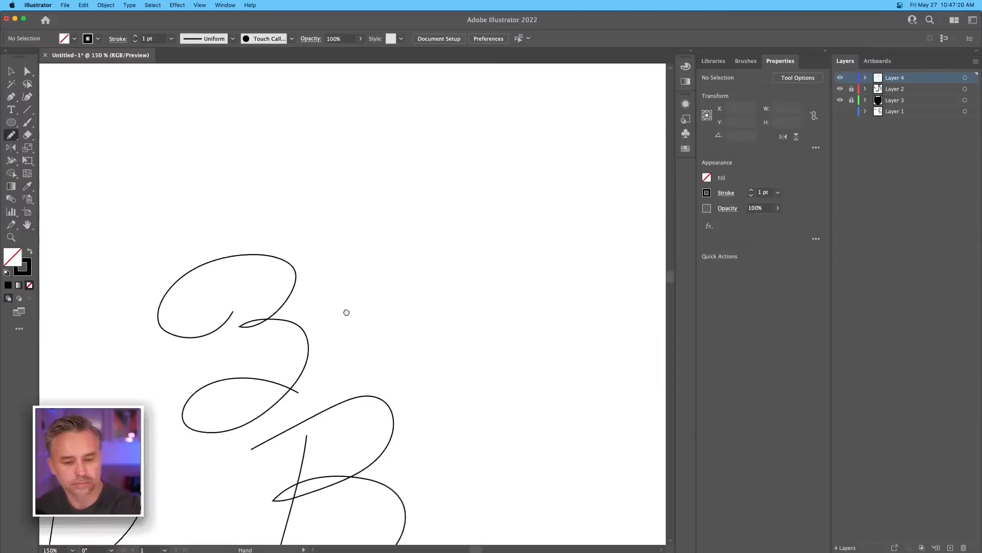
Step: Draw two more freehand Bs above the sketches with slanted stems and curled base loops, the upper one about 124 by 172 px
drag(449, 216, 416, 357)
mouse_move(410, 215)
mouse_down()
mouse_move(523, 213)
mouse_move(447, 278)
mouse_move(520, 284)
mouse_move(394, 363)
mouse_move(489, 342)
mouse_up()
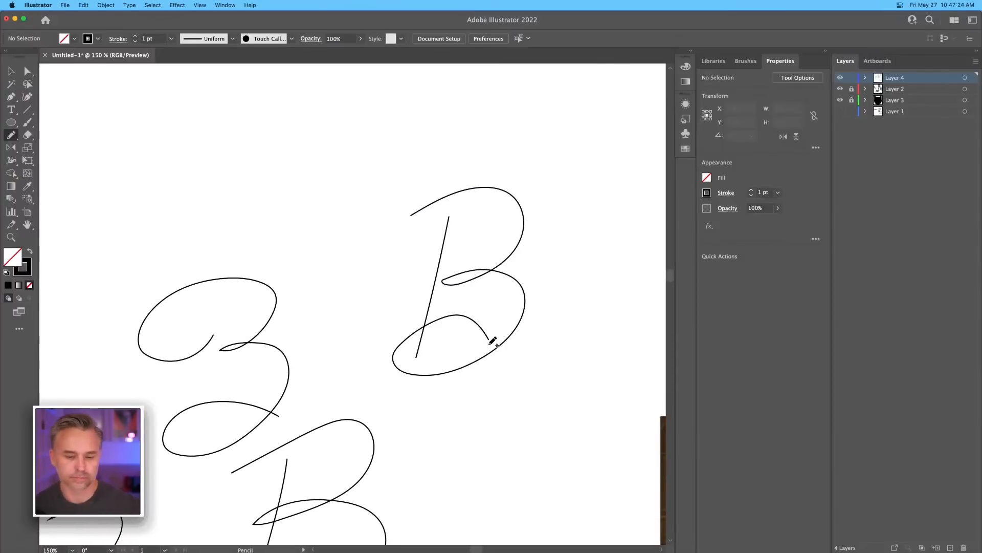
scroll(492, 340, up, 5)
scroll(417, 347, left, 4)
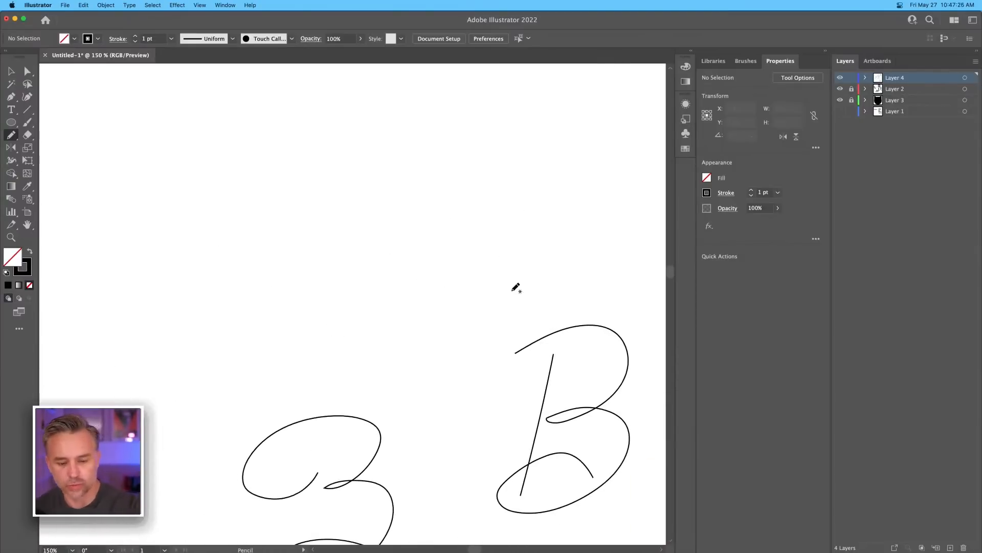
drag(412, 220, 373, 339)
mouse_move(366, 220)
mouse_down()
mouse_move(477, 208)
mouse_move(462, 302)
mouse_move(429, 332)
mouse_up()
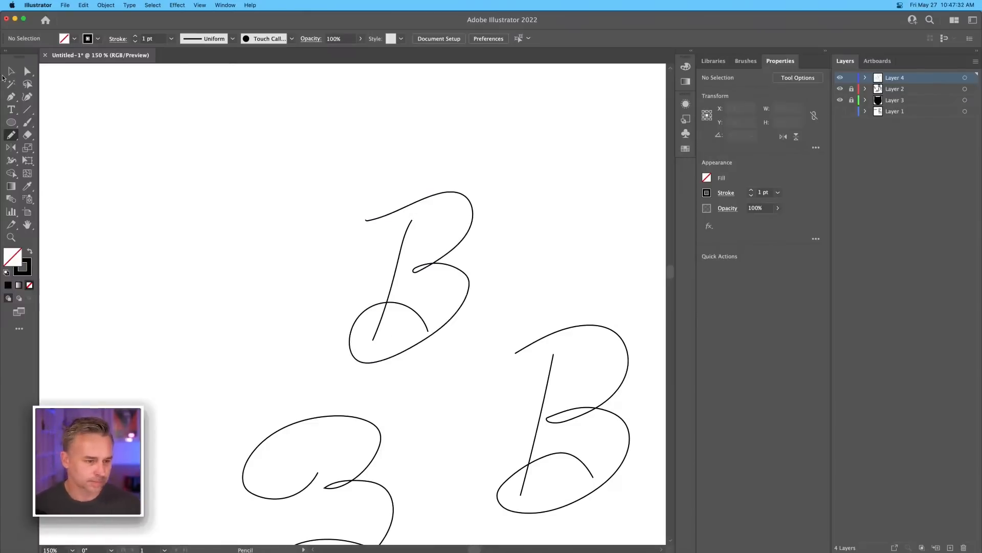
Step: Select both strokes of the uppermost B and simplify its paths to 12 points
click(11, 72)
mouse_move(317, 171)
mouse_down()
mouse_move(430, 307)
mouse_move(473, 392)
mouse_up()
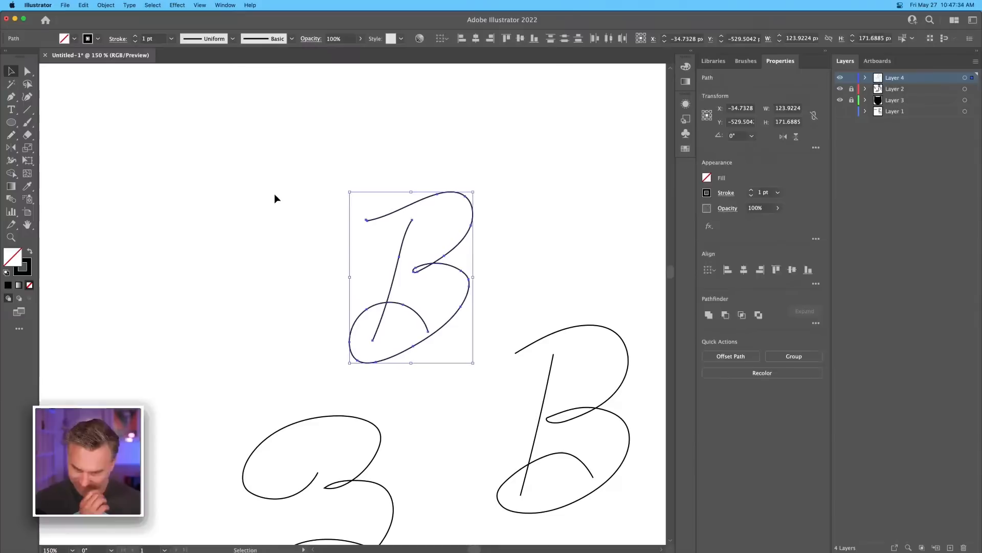
key(super+c)
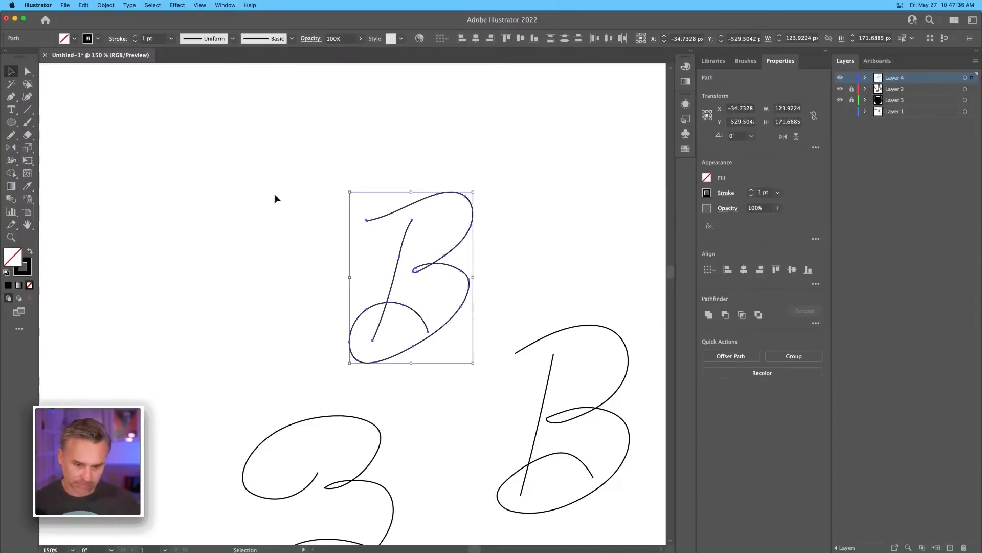
key(super+equal)
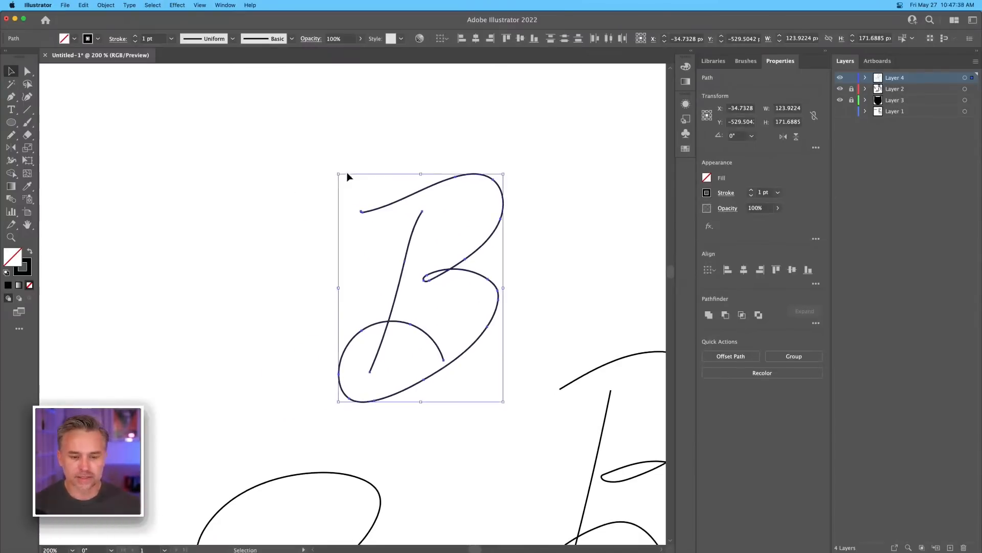
click(104, 5)
mouse_move(119, 223)
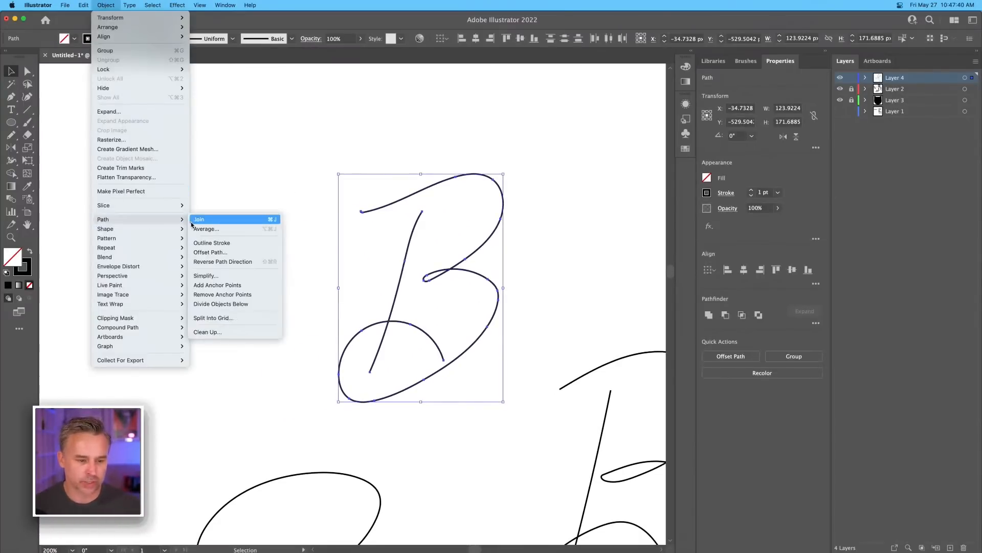
click(240, 280)
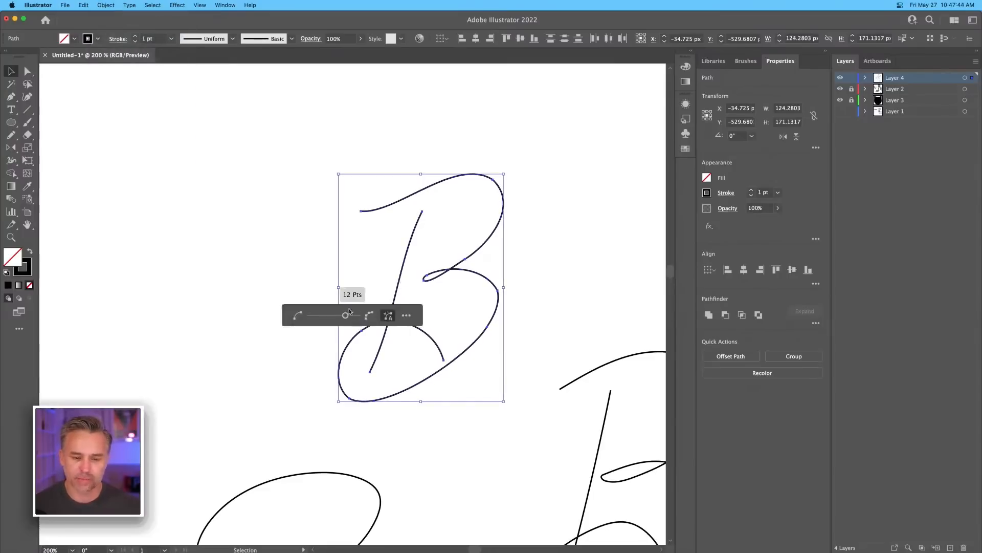
mouse_move(346, 317)
mouse_down()
mouse_move(325, 317)
mouse_move(346, 316)
mouse_up()
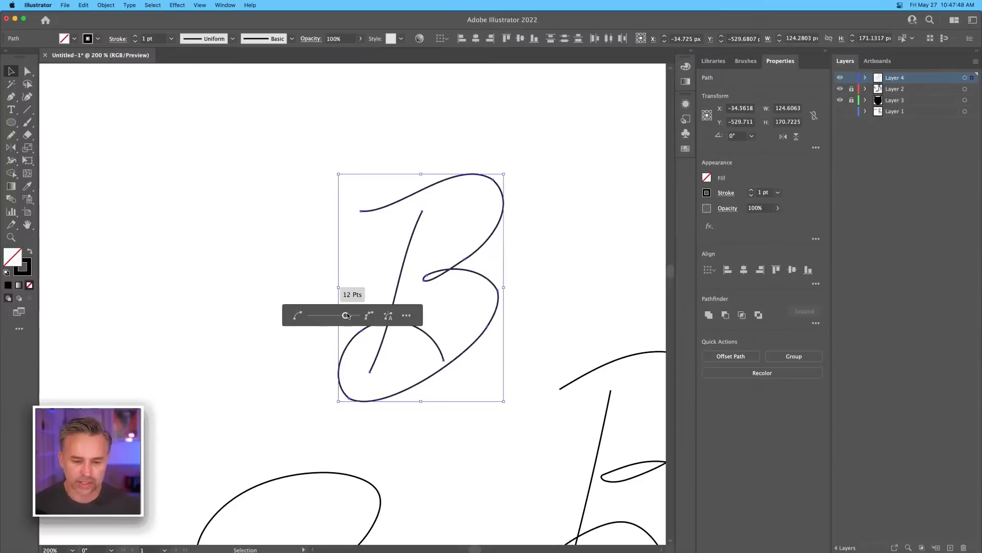
click(313, 246)
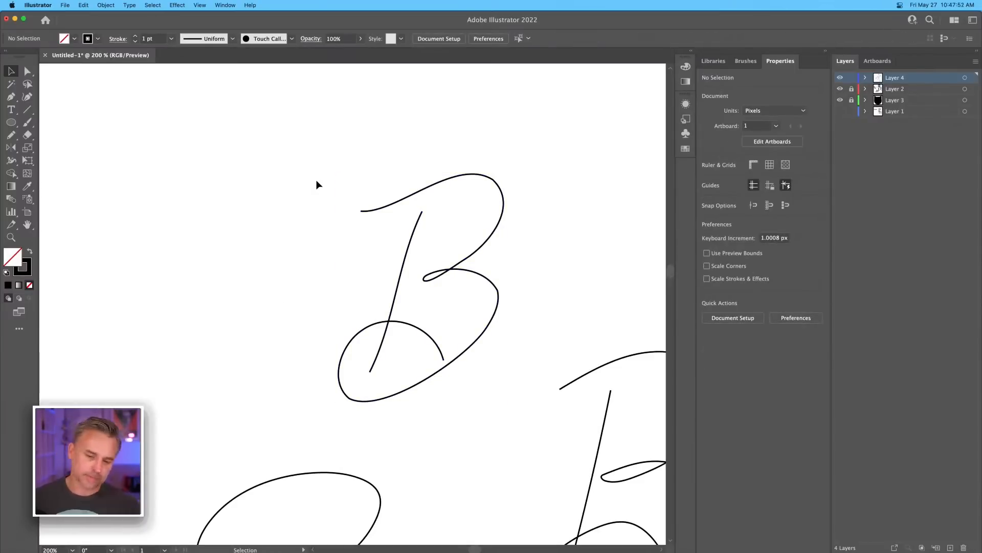
Step: Give the simplified B a width profile with tapered ends and a 9 pt stroke weight
drag(272, 142, 499, 403)
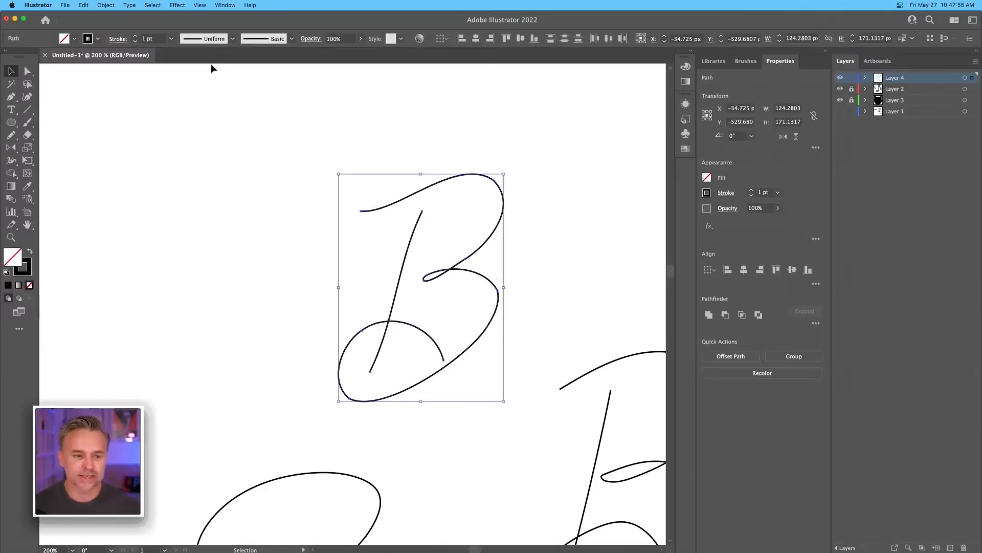
click(291, 39)
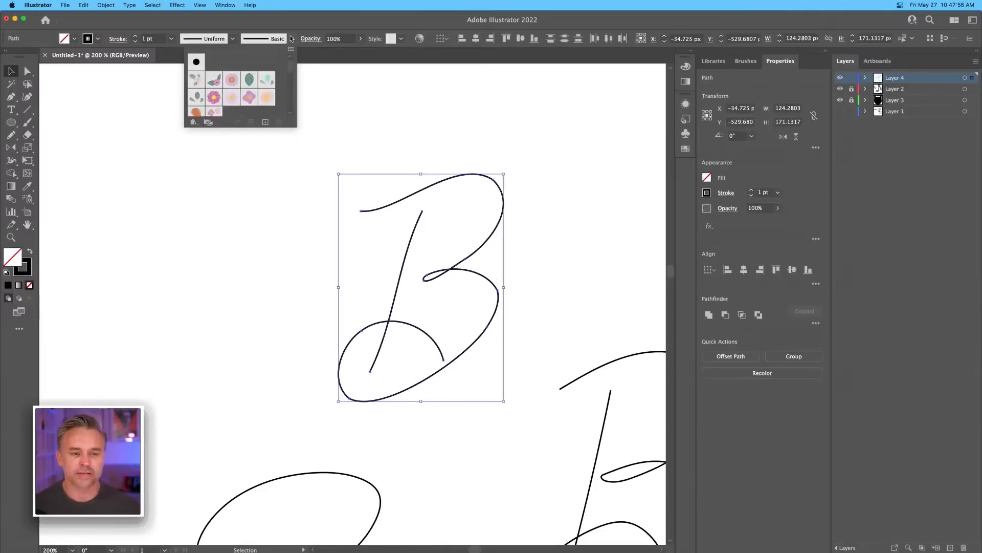
click(232, 39)
click(206, 73)
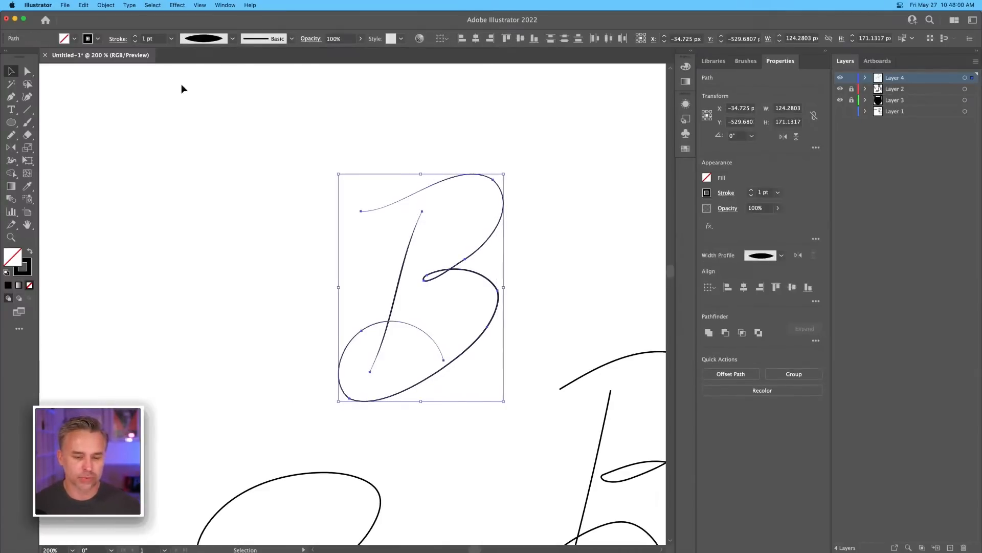
click(136, 37)
click(136, 37)
click(136, 37)
click(136, 37)
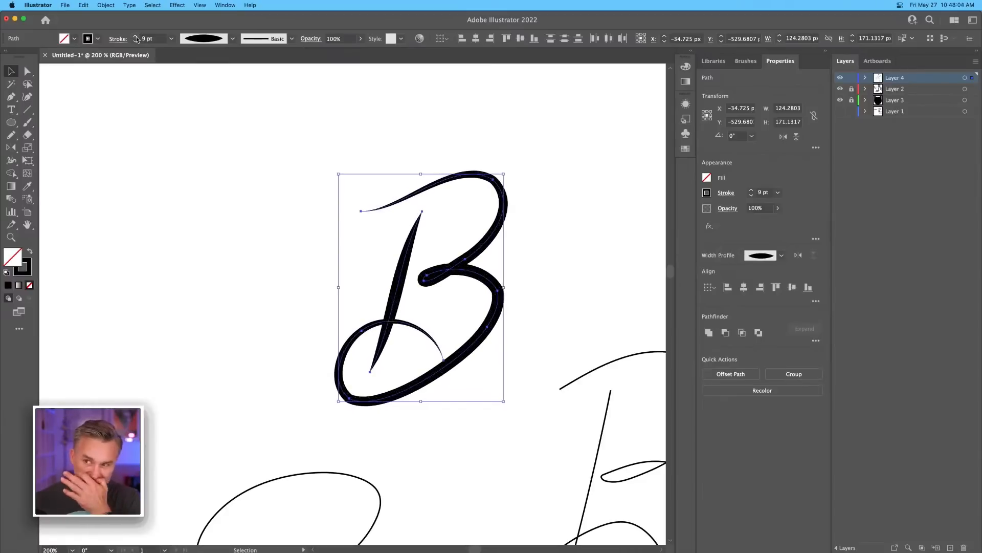
click(259, 189)
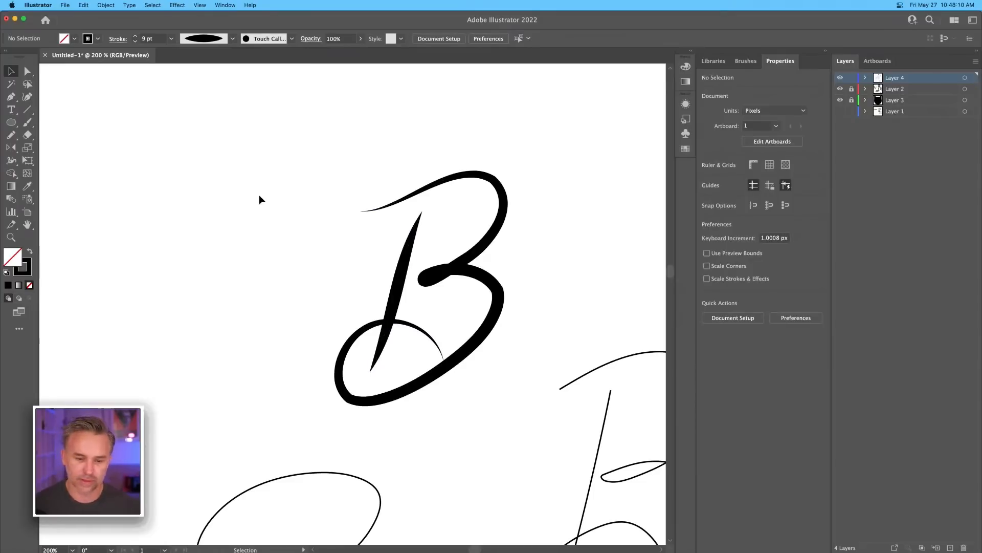
Step: Open up the B's waist loop by moving its end anchor outward, deleting the neighbouring anchor, and converting the end to a smooth point with vertical handles
click(422, 278)
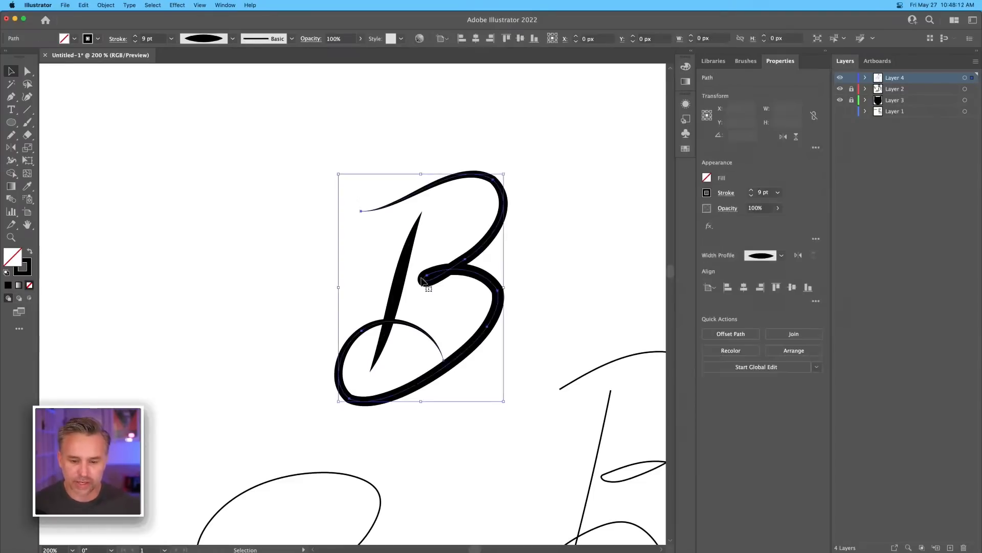
click(28, 71)
click(405, 297)
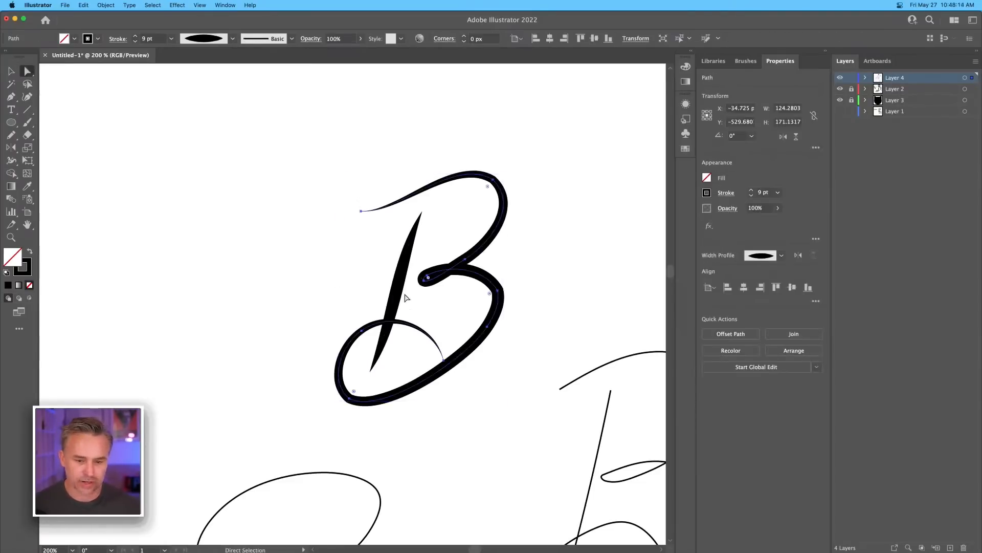
click(426, 281)
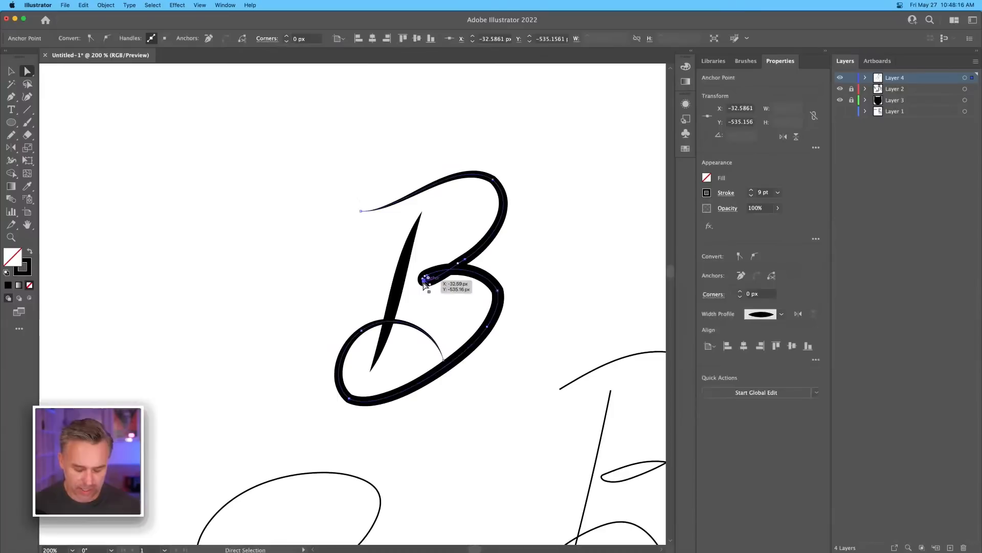
scroll(425, 283, up, 2)
scroll(424, 285, down, 3)
scroll(424, 284, left, 5)
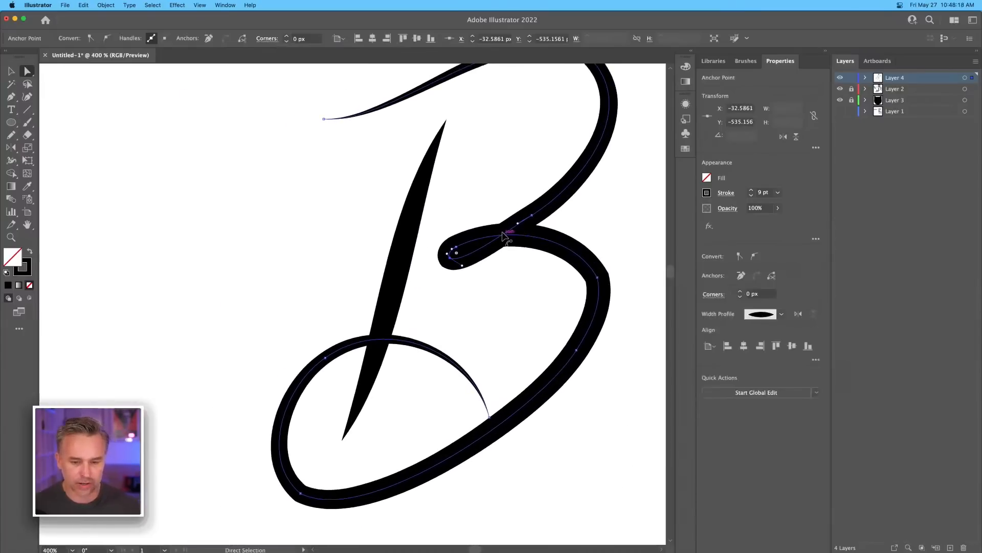
drag(448, 259, 435, 263)
key(minus)
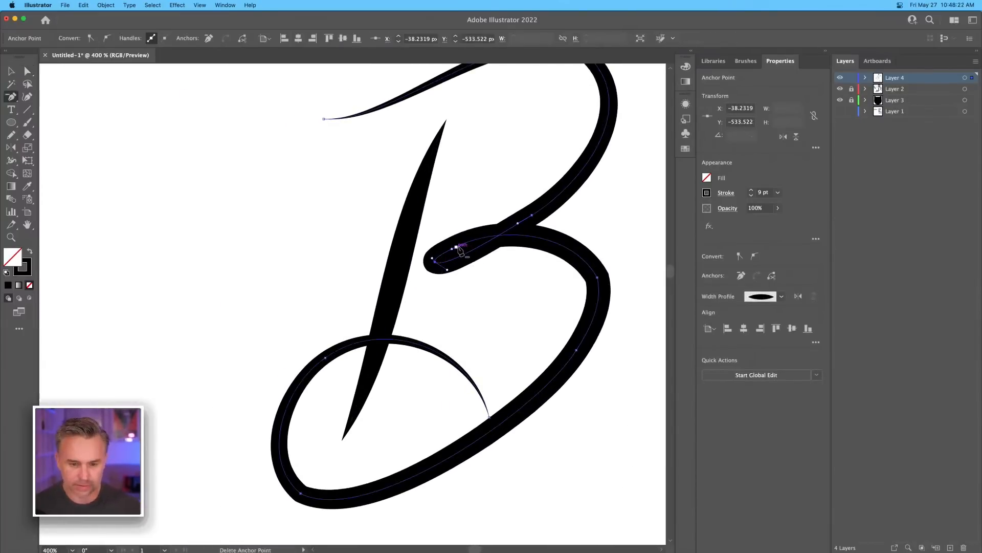
click(456, 246)
key(shift+c)
drag(435, 262, 435, 224)
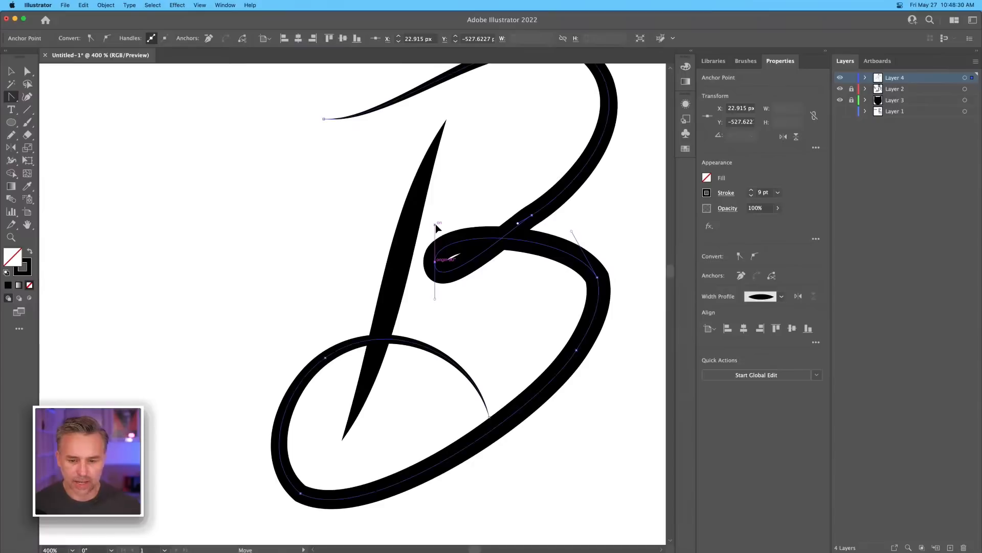
Step: Smooth the B's upper bowl where it enters the waist loop and the lower bowl's outer curve by adjusting their anchor handles
key(a)
click(533, 213)
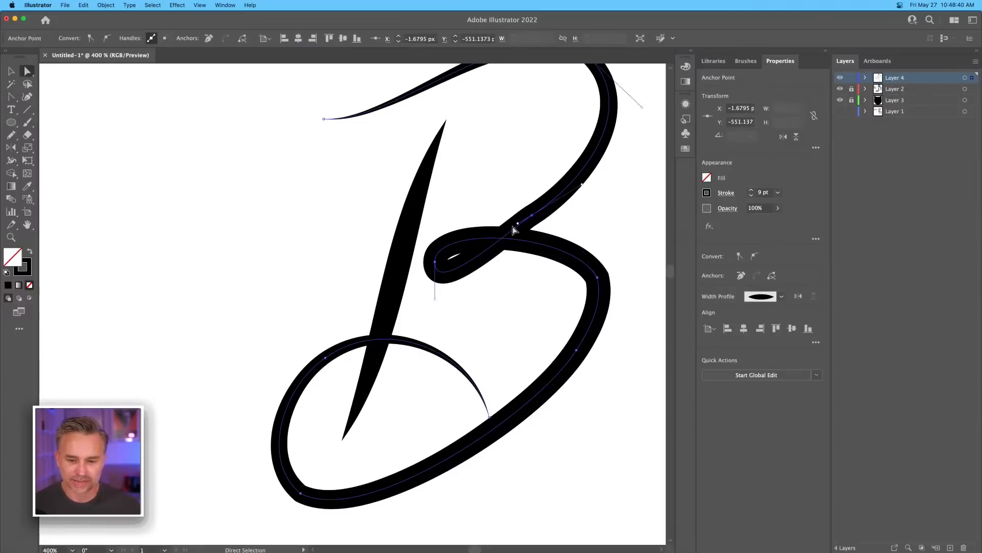
drag(518, 225, 539, 217)
key(super+minus)
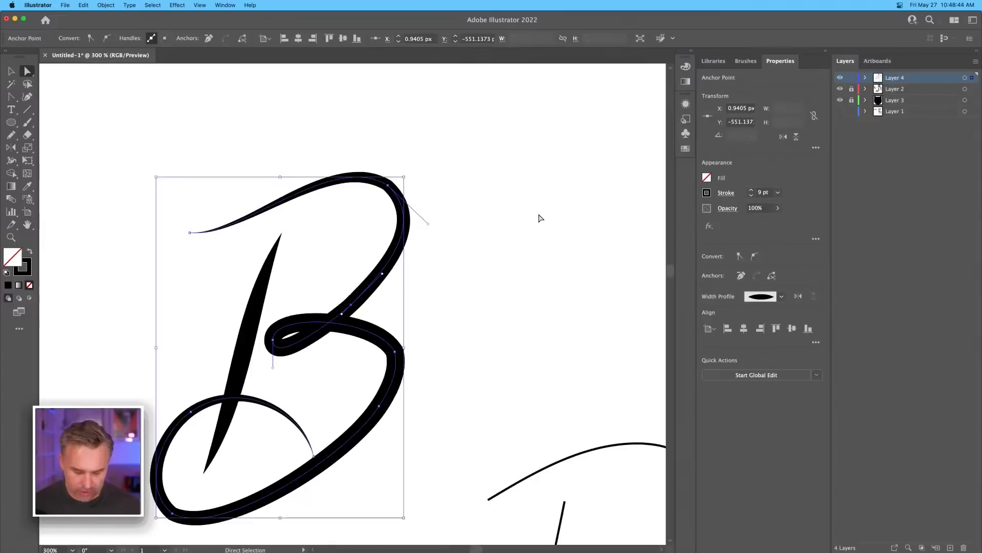
drag(395, 314, 535, 216)
drag(535, 252, 541, 279)
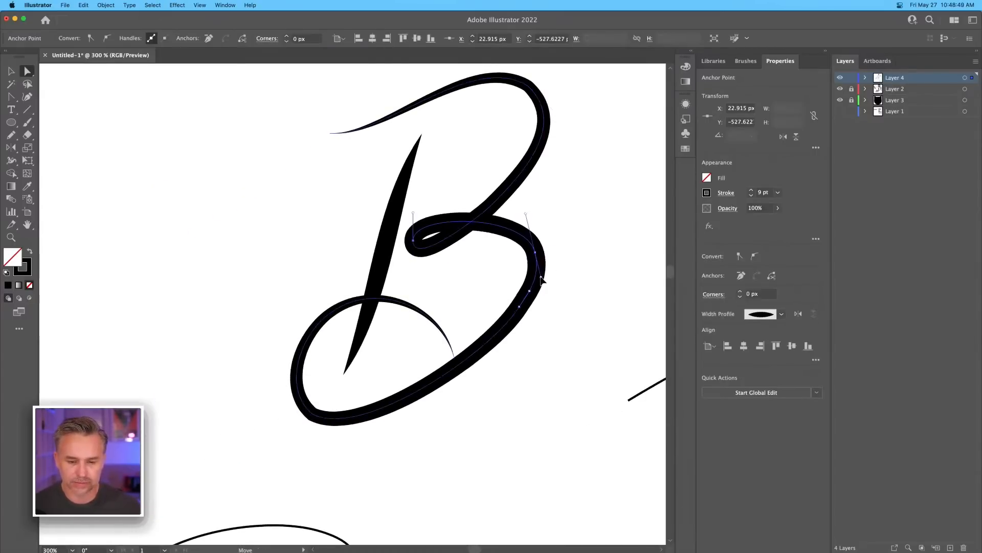
click(303, 221)
Step: Select both strokes of the thick B and review it beside the thin B sketches at 66.67% zoom
key(super+minus)
key(super+minus)
key(super+minus)
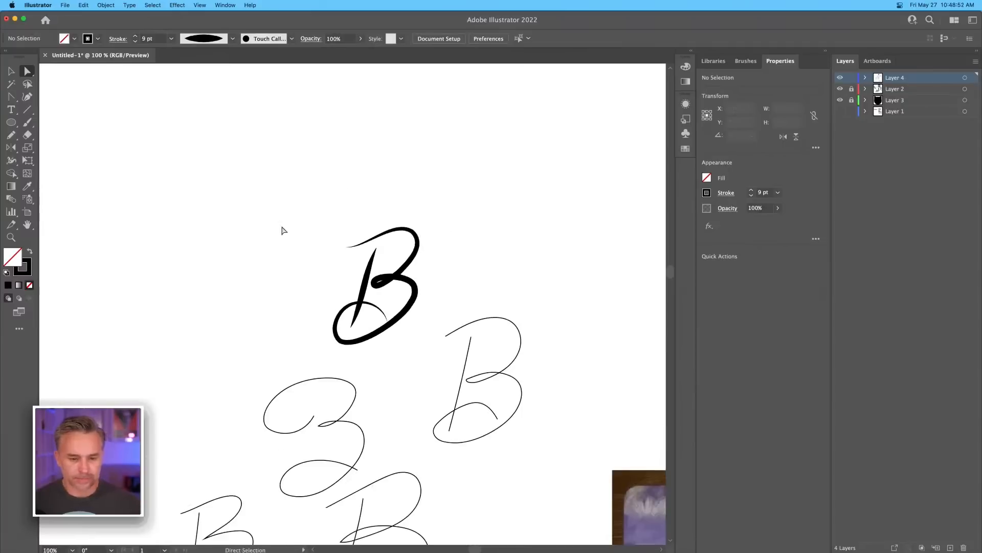
click(11, 71)
scroll(267, 221, down, 3)
scroll(268, 222, left, 3)
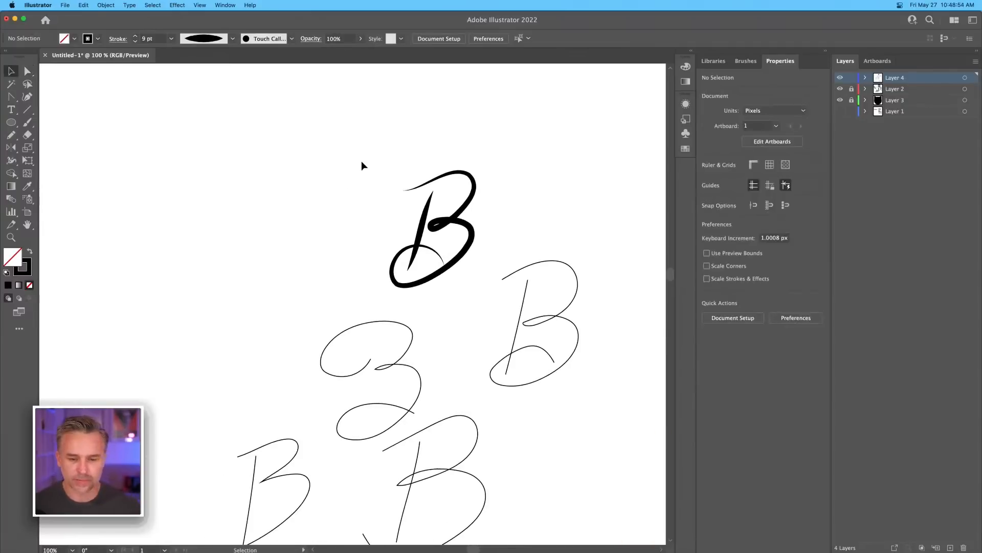
click(469, 287)
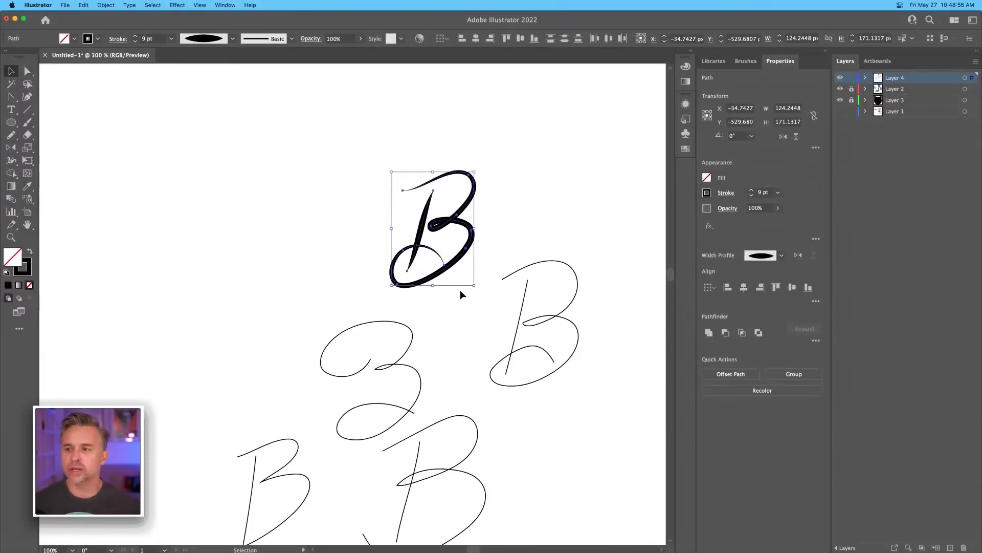
key(a)
key(super+minus)
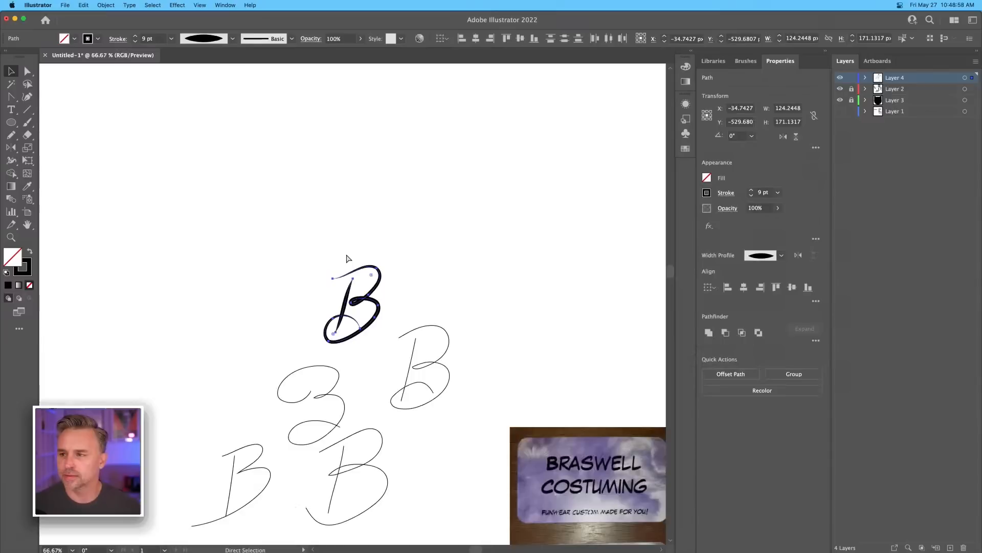
key(v)
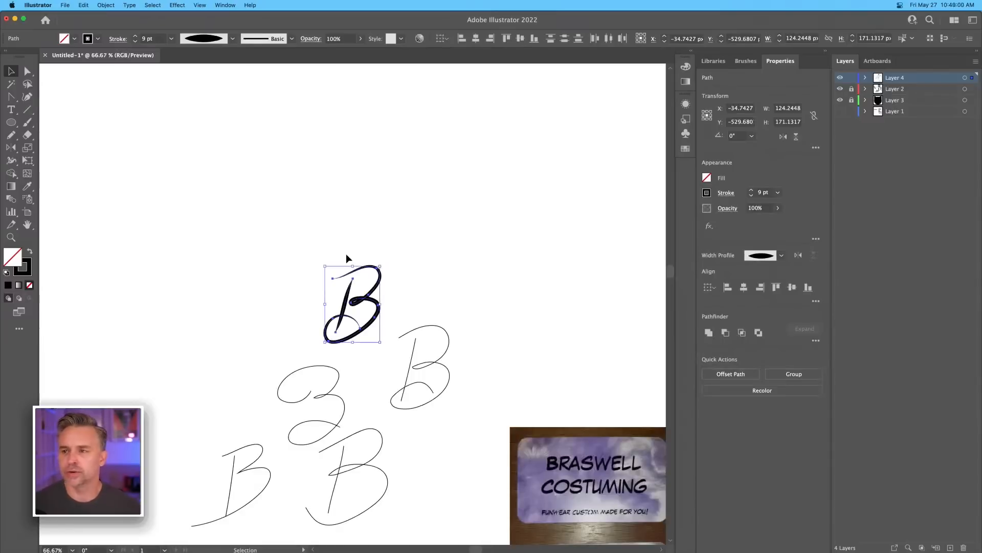
Step: Delete the thin B sketches around the thick tapered B, including the leftover stem line
key(super+minus)
key(super+minus)
key(super+minus)
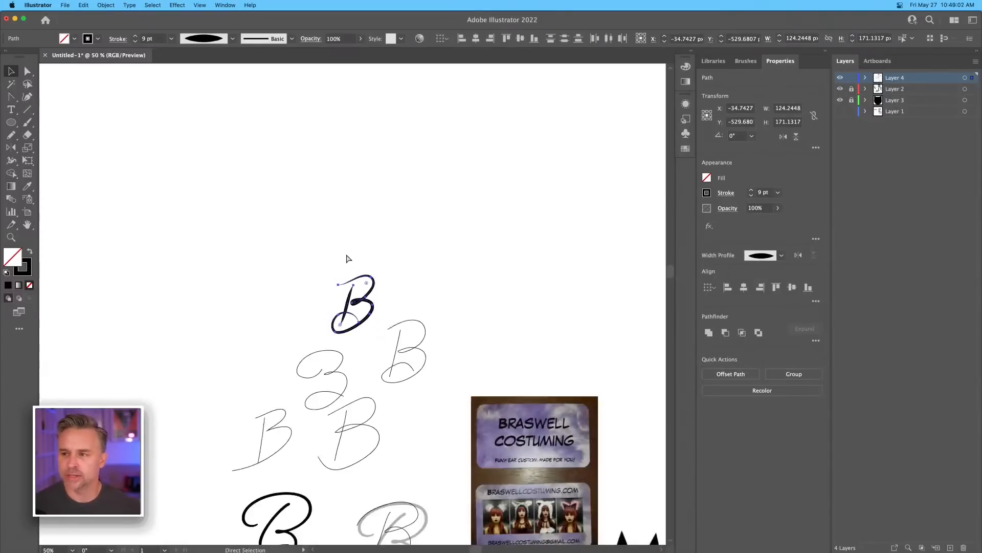
key(space)
drag(402, 316, 474, 218)
key(a)
key(super+plus)
key(super+plus)
key(super+minus)
key(super+minus)
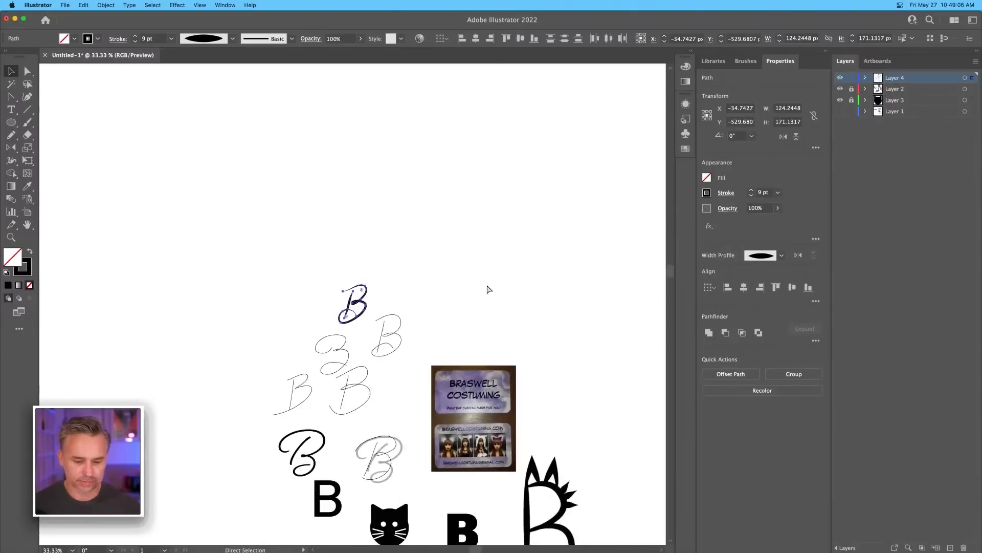
key(v)
drag(266, 344, 370, 374)
key(Delete)
click(373, 335)
key(Delete)
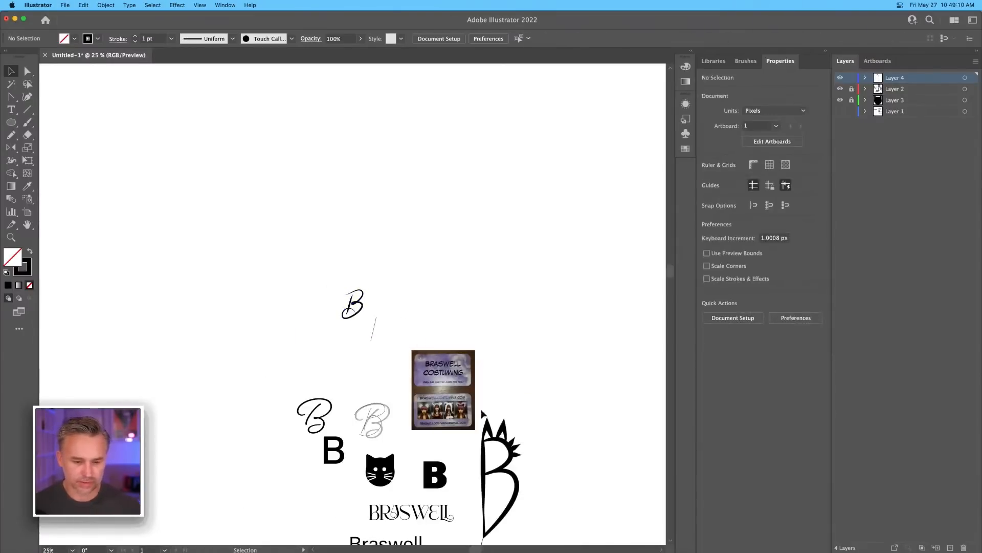
click(372, 337)
key(Delete)
Step: Move the thick B down above the earlier script Bs, enlarge it to about 192 by 248 px, and tilt it slightly clockwise
drag(329, 277, 364, 362)
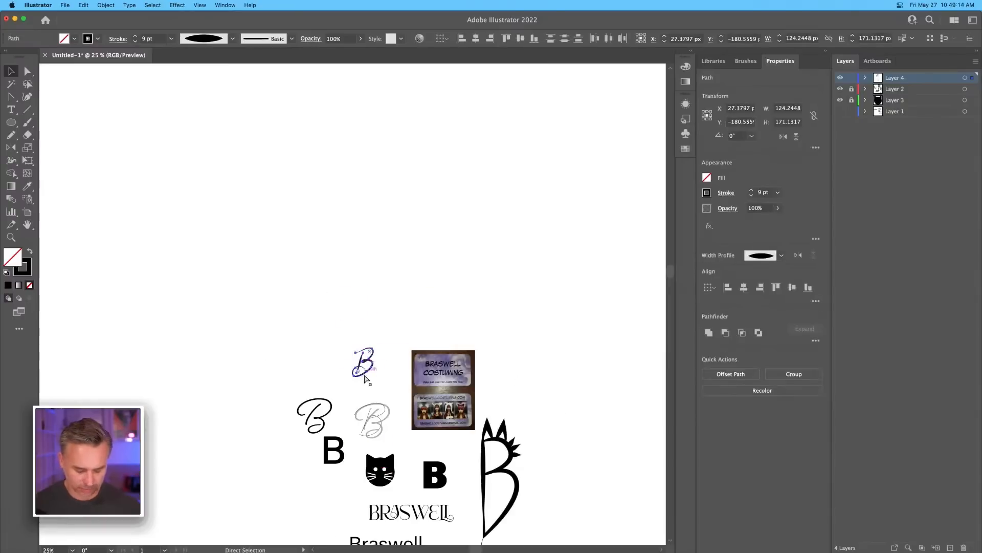
scroll(366, 379, up, 3)
scroll(364, 373, up, 1)
drag(357, 339, 405, 282)
drag(359, 188, 303, 134)
drag(391, 244, 408, 289)
drag(392, 212, 319, 160)
drag(398, 267, 392, 260)
scroll(256, 203, down, 3)
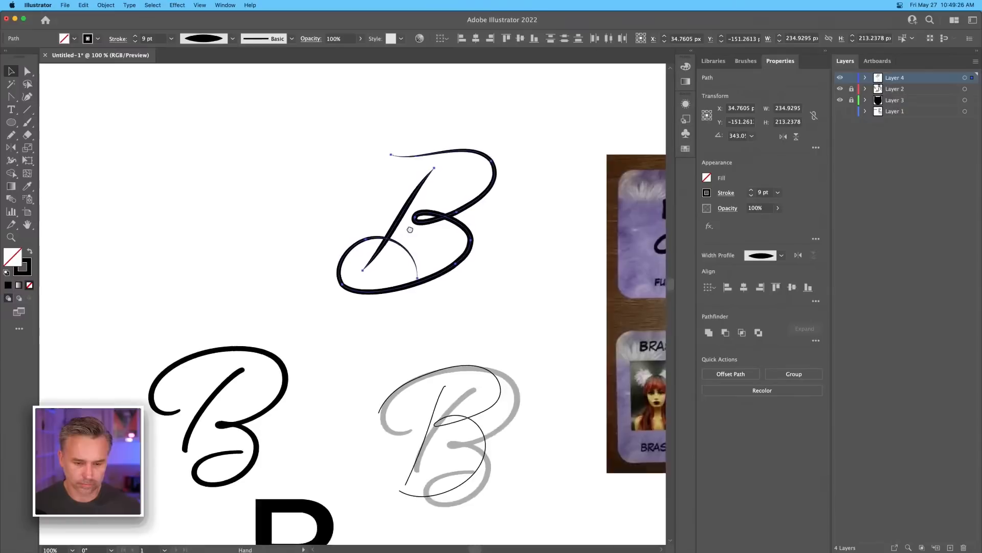
scroll(256, 203, right, 2)
drag(336, 122, 320, 145)
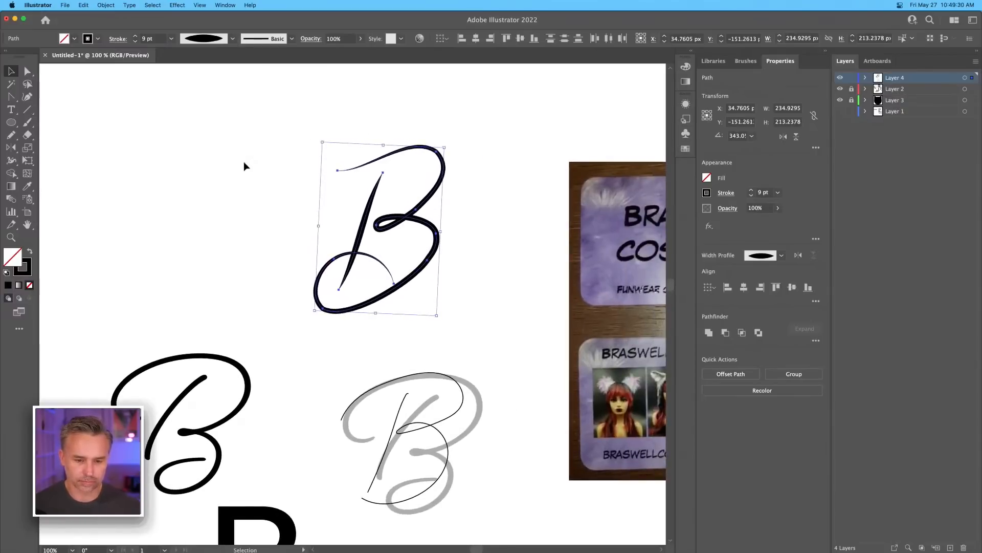
click(244, 162)
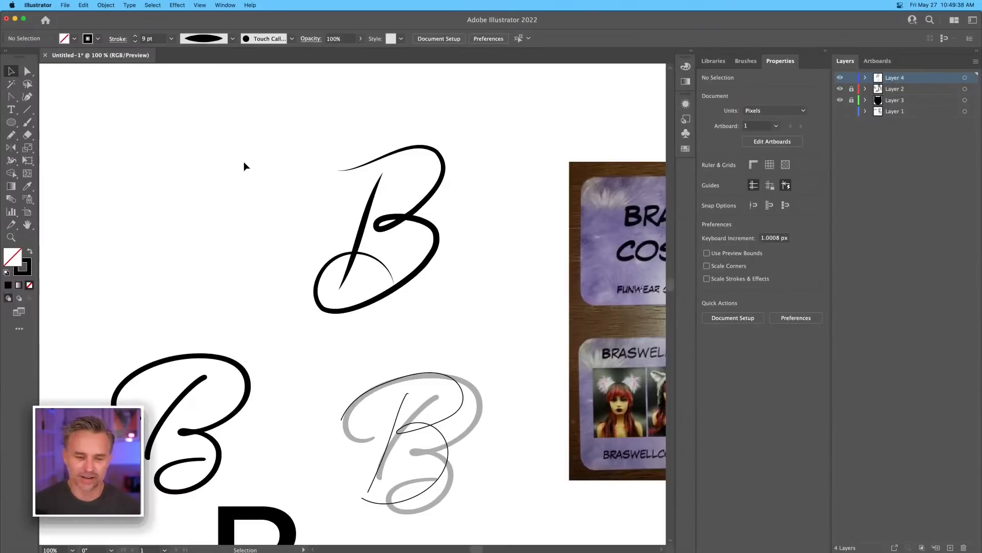
Step: Try a 15 pt stroke weight on both strokes of the enlarged B and compare it with the surrounding artwork
drag(299, 129, 434, 325)
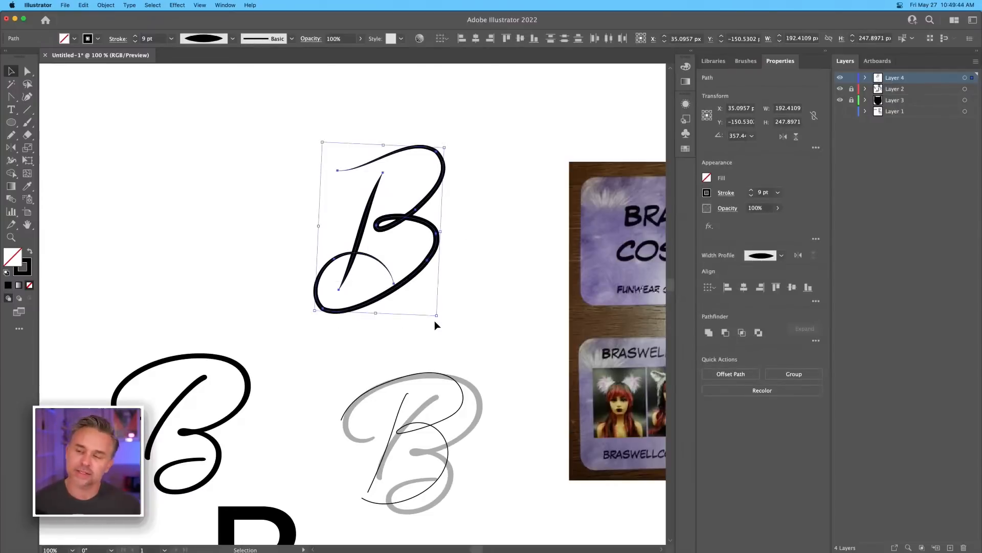
click(135, 37)
click(136, 36)
click(136, 36)
click(135, 36)
click(136, 36)
click(136, 37)
key(space)
drag(591, 334, 338, 225)
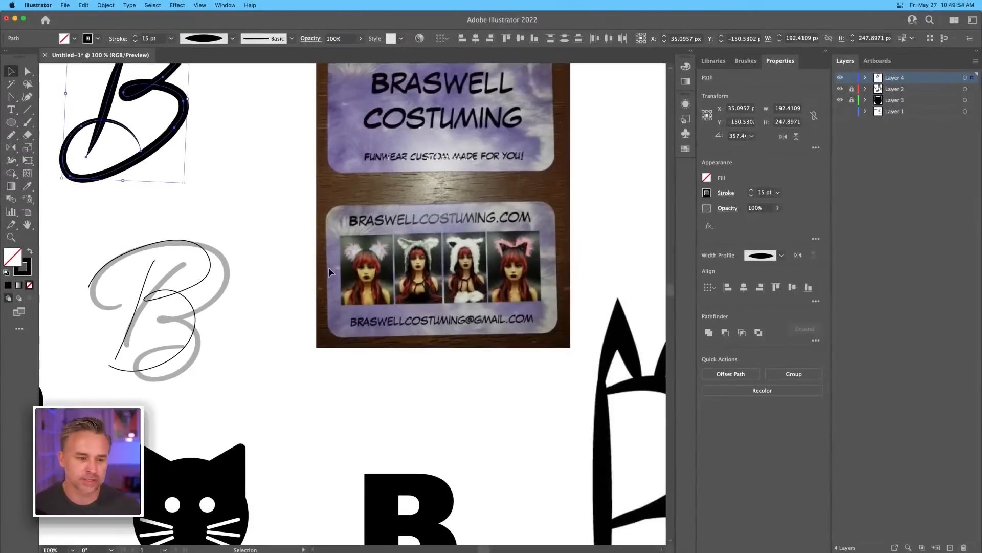
drag(208, 156, 449, 334)
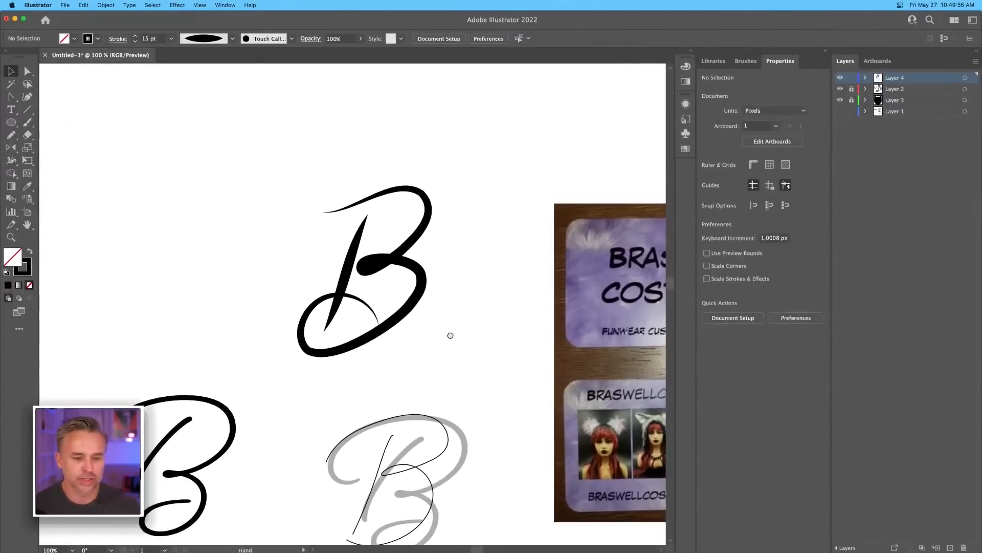
Step: Set the stroke weight of both strokes of the enlarged B to 12 pt
drag(222, 138, 449, 358)
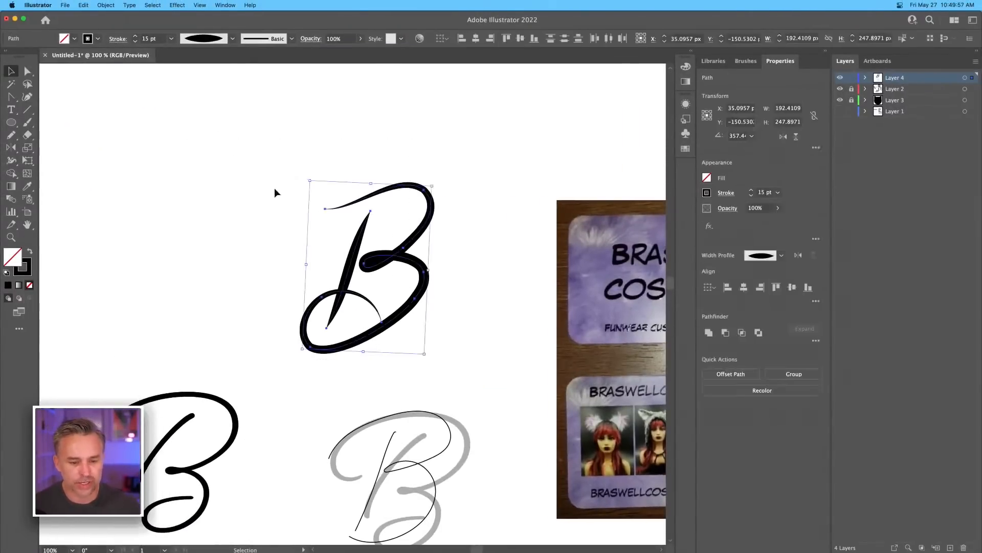
click(135, 41)
click(135, 42)
click(135, 42)
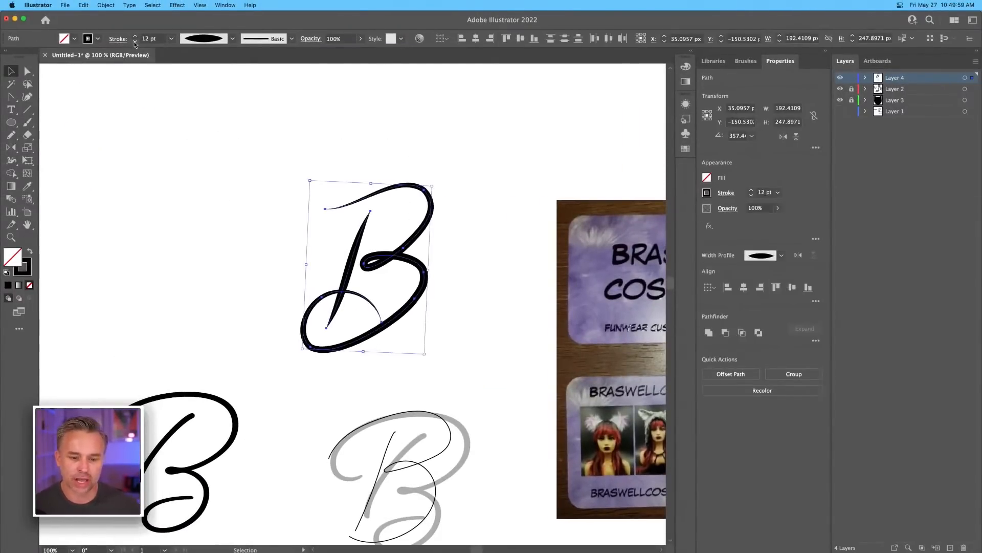
click(313, 240)
drag(224, 160, 511, 364)
click(261, 193)
Step: Draw a diagonal line about 232 px long beside the B and give it a wedge-shaped width profile ending in a point
click(28, 110)
drag(229, 168, 308, 300)
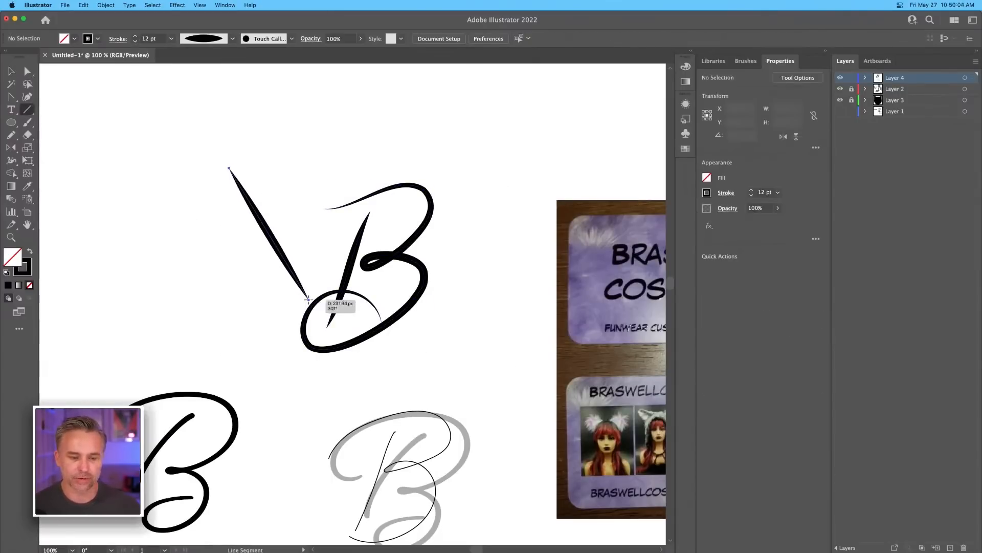
key(v)
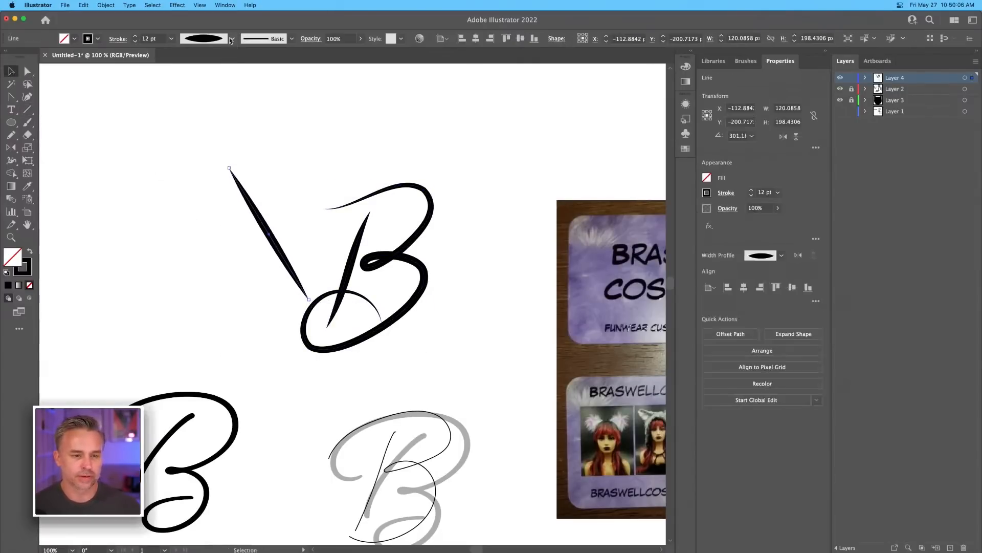
click(231, 39)
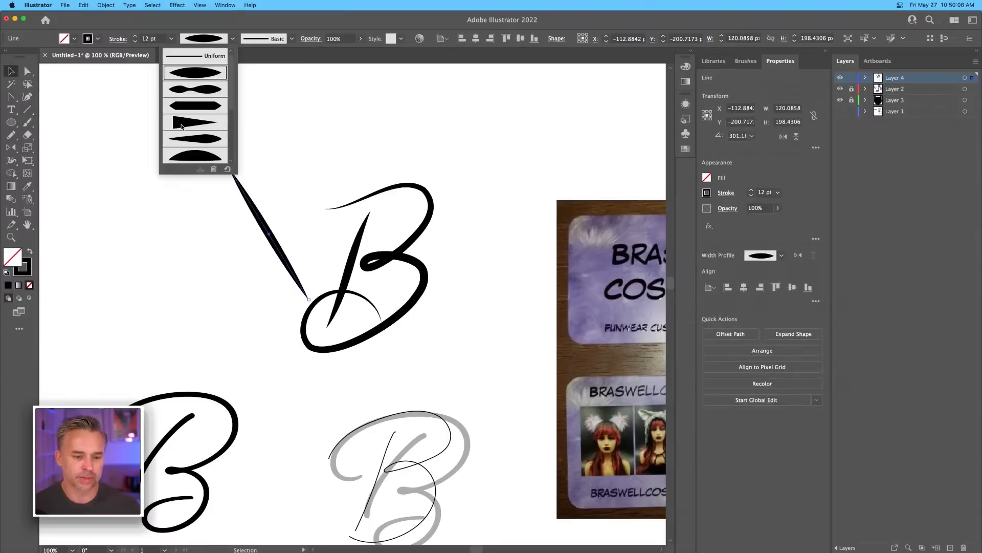
click(195, 122)
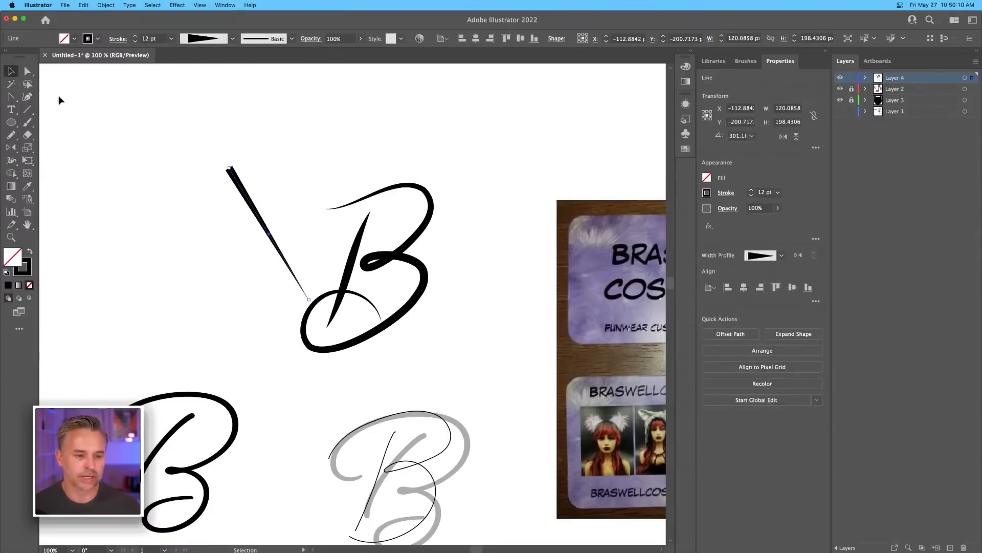
mouse_move(263, 225)
mouse_down()
mouse_move(360, 251)
mouse_move(254, 202)
mouse_move(253, 222)
mouse_up()
Step: Duplicate the B's curved stroke beside the original and rotate the wedge-shaped line into place as the copy's stem
click(410, 258)
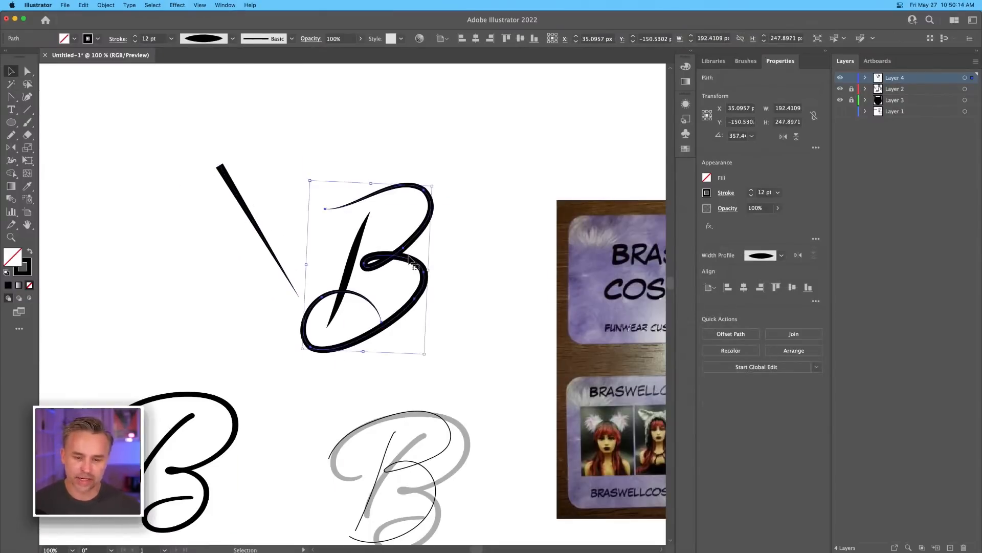
drag(409, 258, 186, 258)
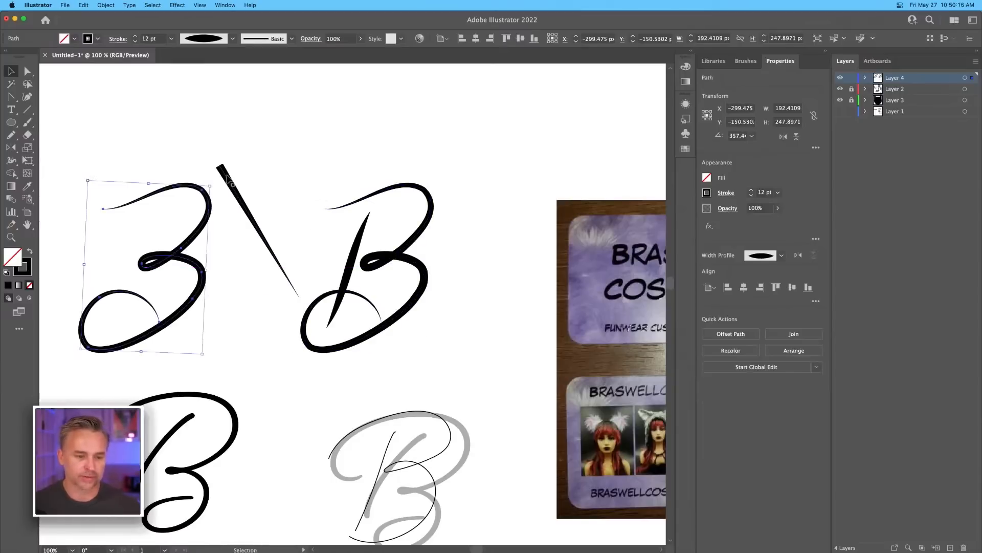
click(227, 178)
drag(217, 163, 291, 150)
drag(279, 198, 146, 226)
click(28, 71)
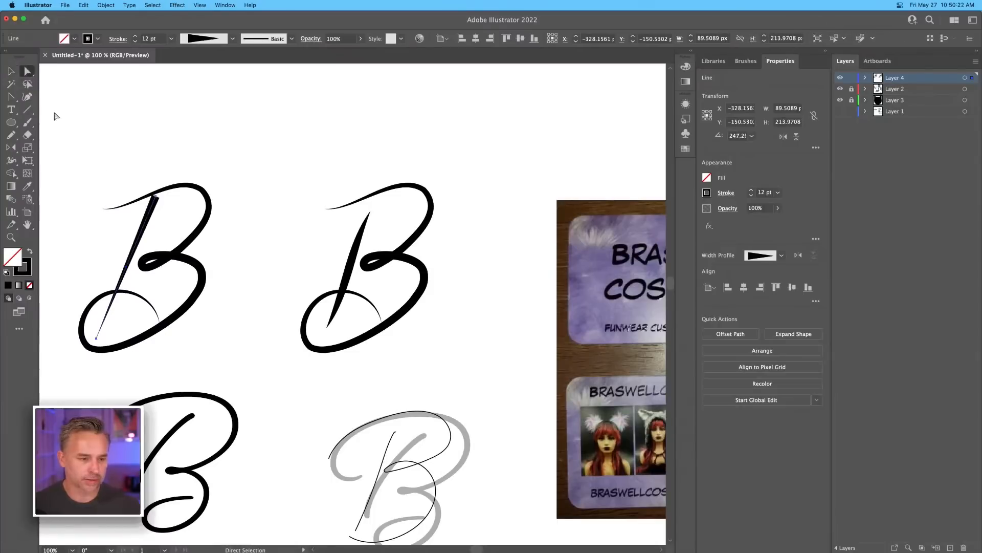
mouse_move(156, 196)
mouse_down()
mouse_move(158, 176)
mouse_move(157, 197)
mouse_up()
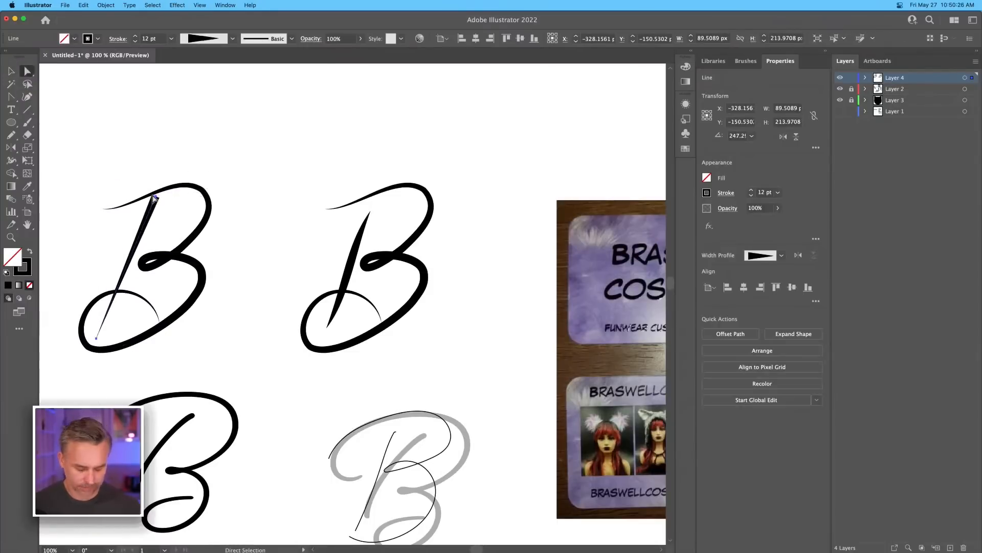
Step: Draw a vertical wedge-shaped line about 207 px long beside the copied B as a needle shaft
key(super+equal)
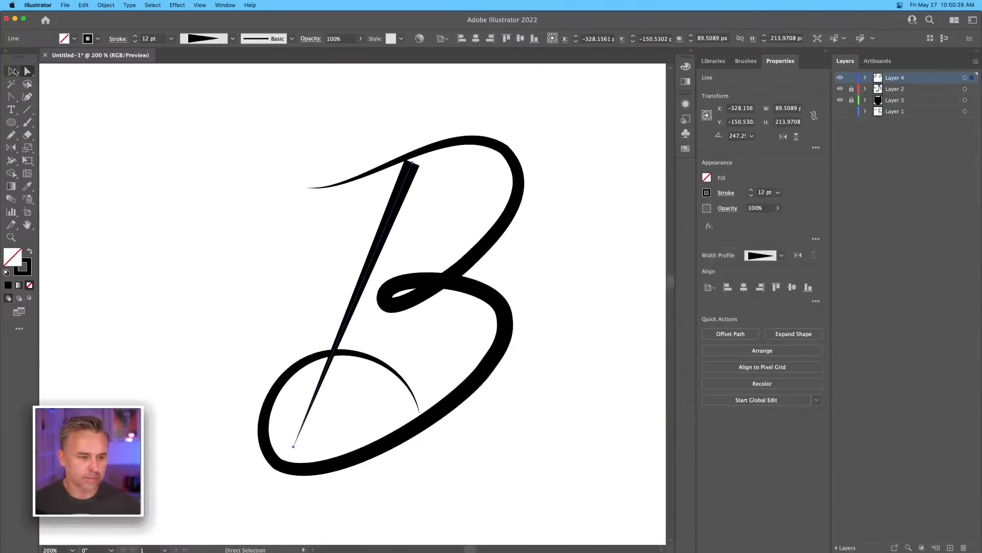
click(27, 108)
drag(150, 157, 151, 433)
drag(161, 195, 245, 221)
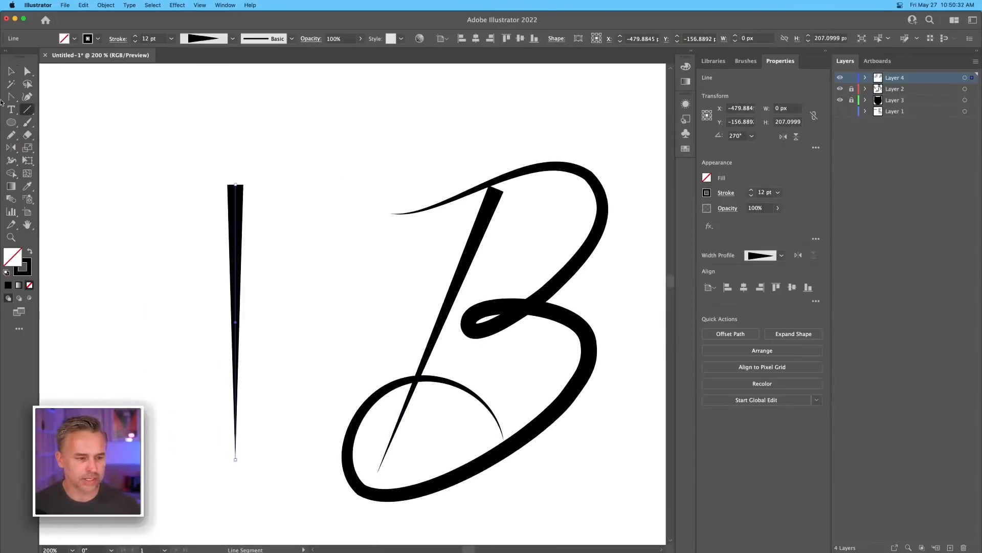
Step: Draw an ellipse about 13 by 38 px at the needle shaft's wide end and give it a uniform width profile
click(18, 120)
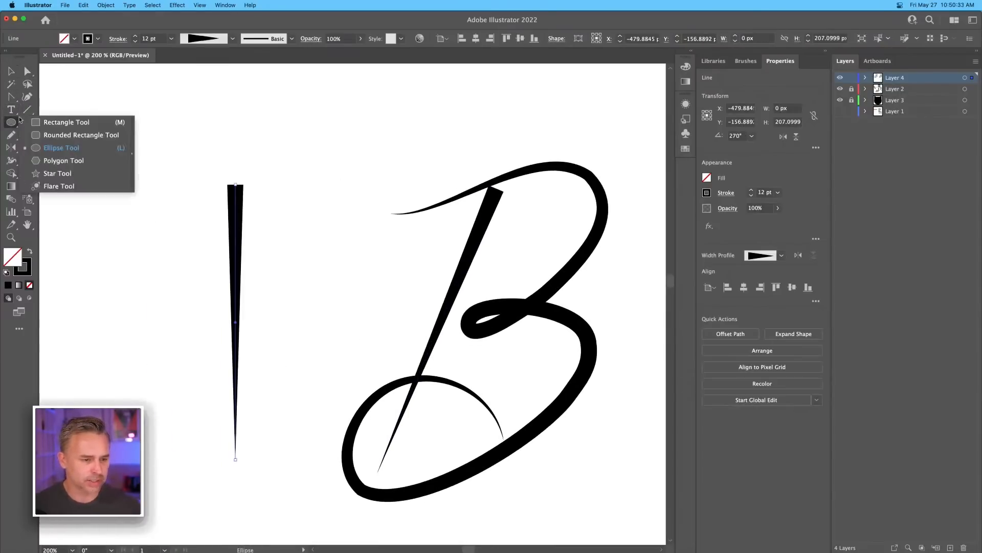
click(52, 147)
drag(224, 137, 242, 187)
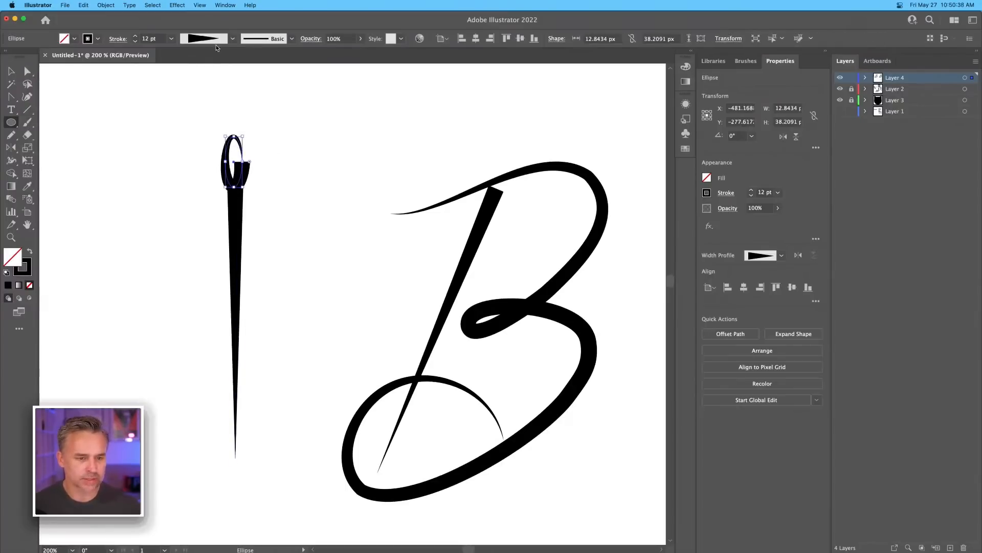
click(230, 39)
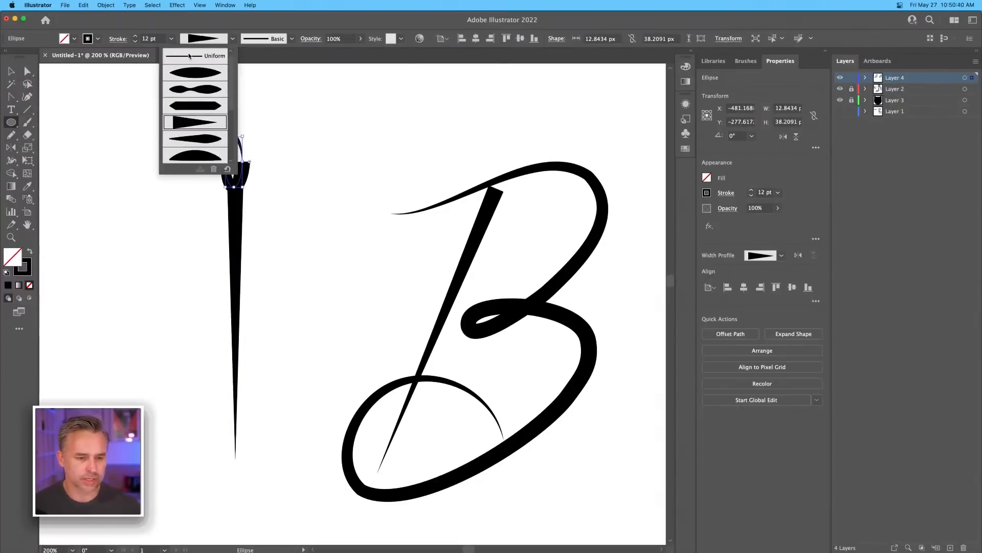
click(189, 56)
click(4, 72)
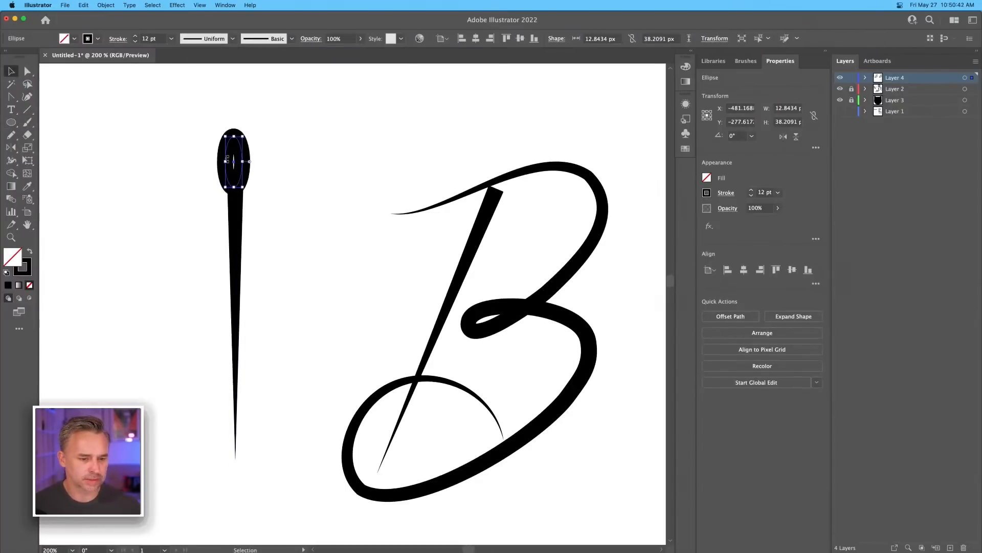
Step: Reduce the ellipse's stroke weight to 7 pt to open up the needle's eye
click(135, 41)
click(135, 42)
click(135, 41)
click(135, 41)
click(135, 41)
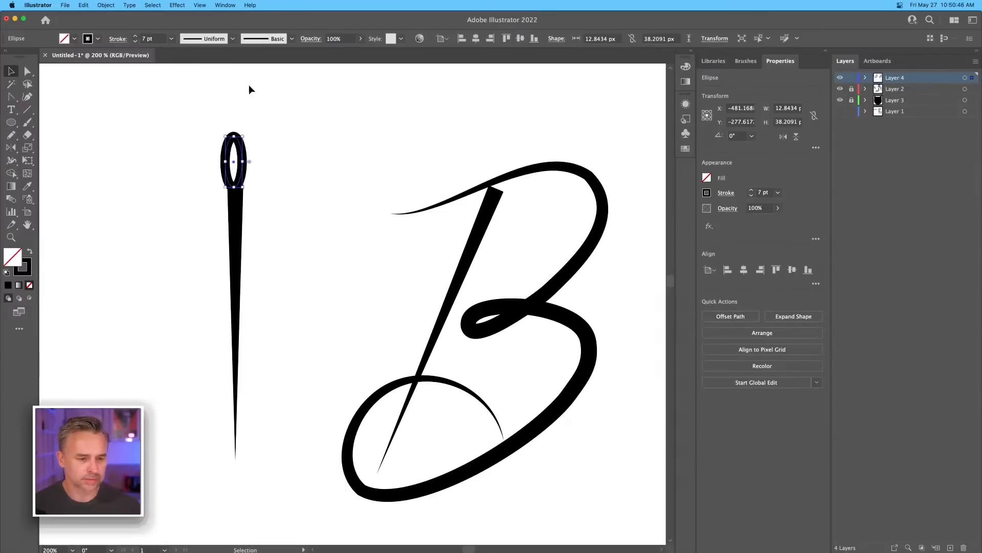
Step: Narrow the ellipse to about 9 px wide, lengthen it, and line it up over the shaft's wide end as the needle's eye
drag(227, 164, 236, 196)
key(super+z)
drag(181, 149, 300, 248)
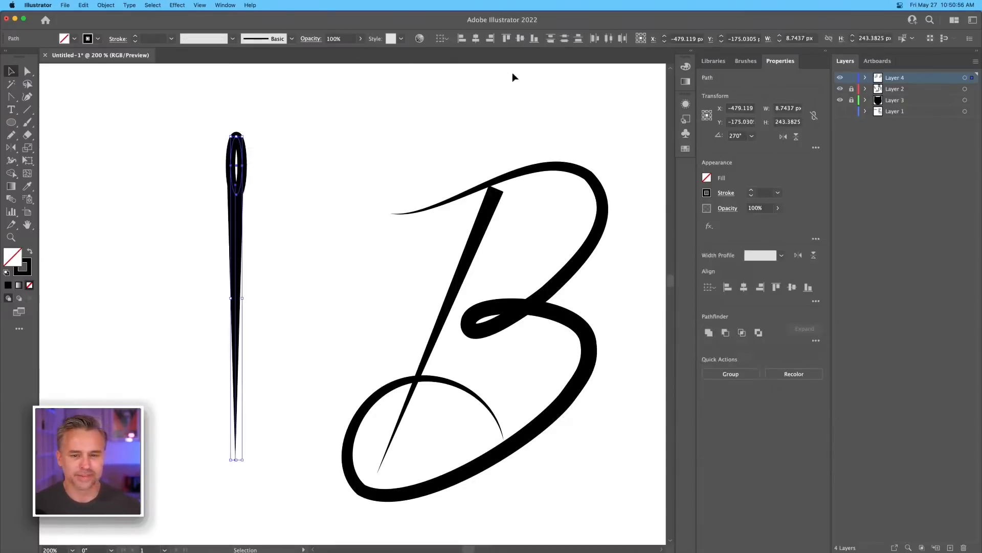
key(super+8)
click(201, 169)
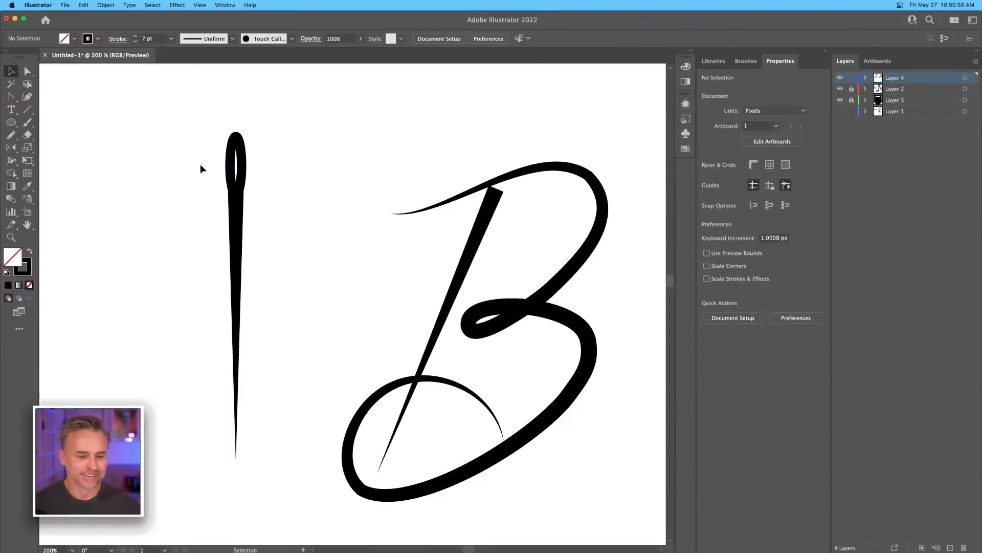
Step: Replace the copied B's wedge-shaped stem with the grouped needle, tilted clockwise so its eye meets the upper stroke
click(446, 317)
key(Delete)
drag(247, 235, 267, 273)
key(super+g)
drag(237, 231, 427, 264)
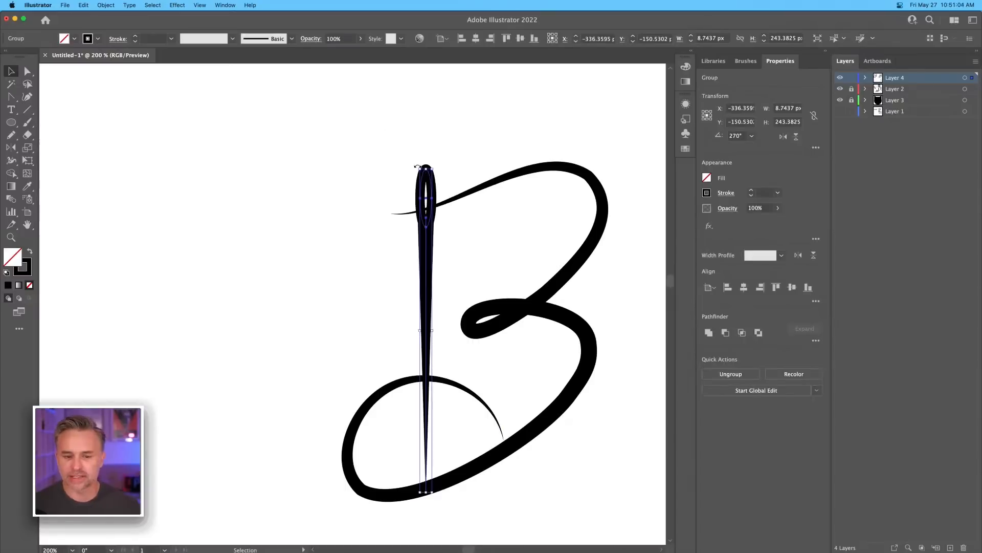
drag(416, 166, 458, 162)
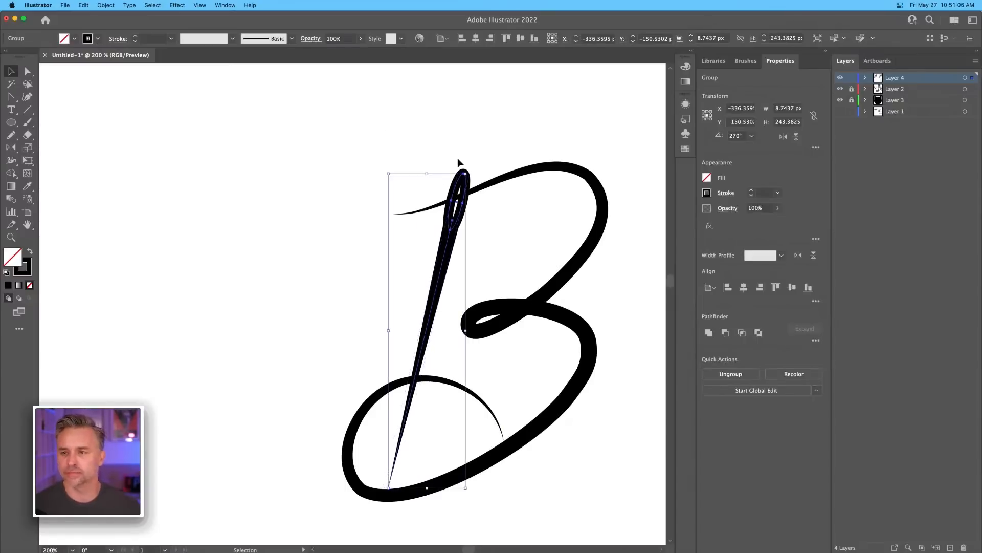
click(363, 148)
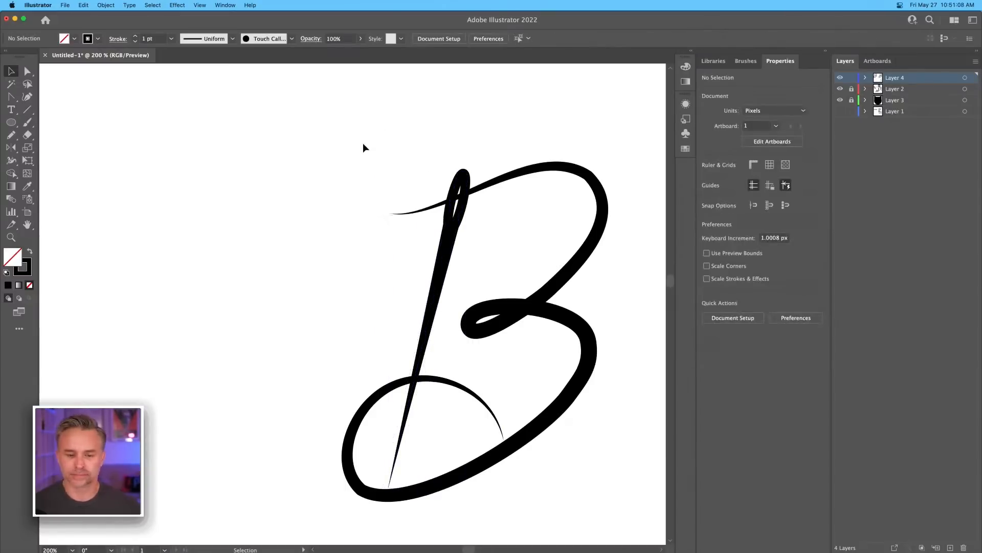
Step: Duplicate the complete needle B into the empty space beside it, on the side away from the original B
key(super+minus)
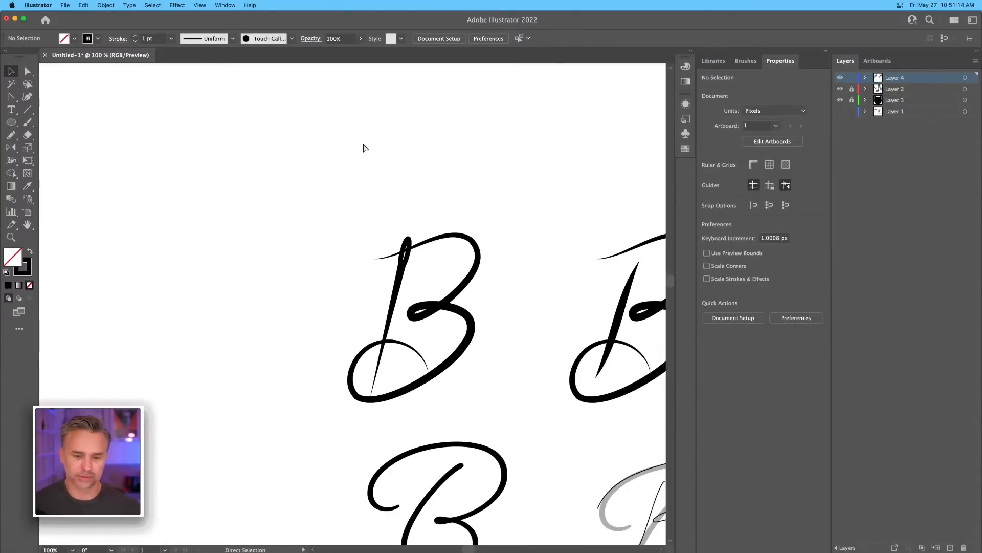
key(v)
drag(254, 193, 513, 411)
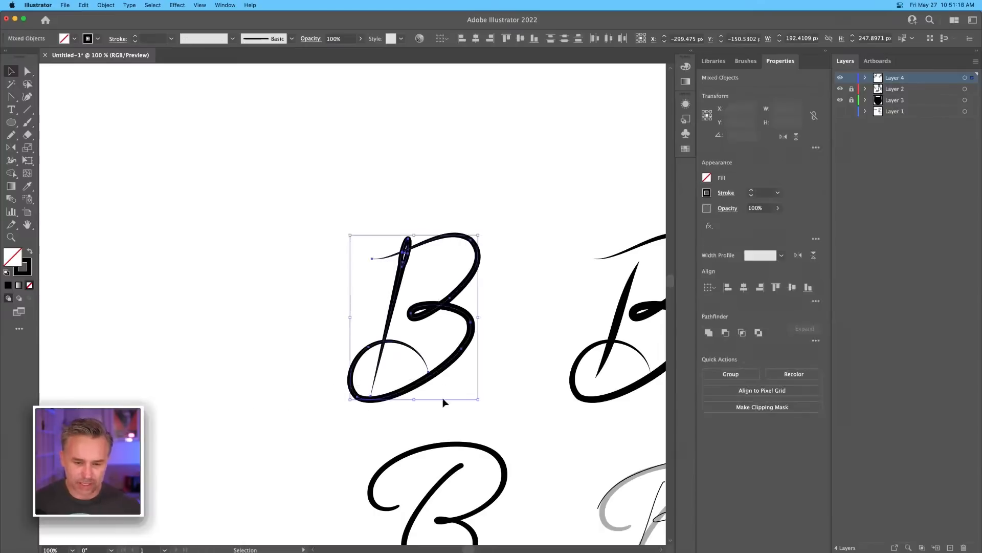
drag(443, 377, 263, 368)
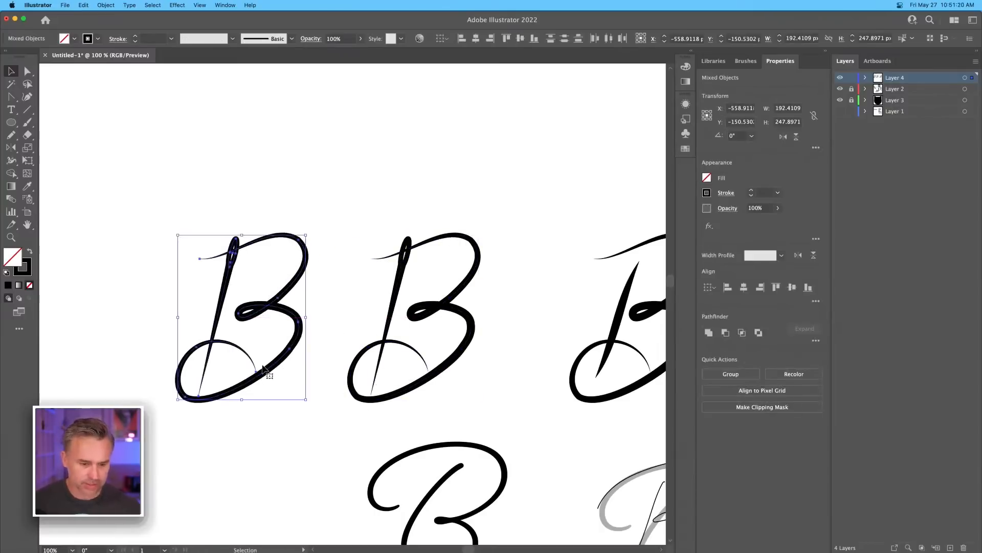
Step: Pull the copied B's lower-loop stroke end inward, clear of the bowl, and flatten the arc leading to it
click(253, 242)
drag(164, 203, 325, 412)
key(space)
drag(215, 395, 365, 371)
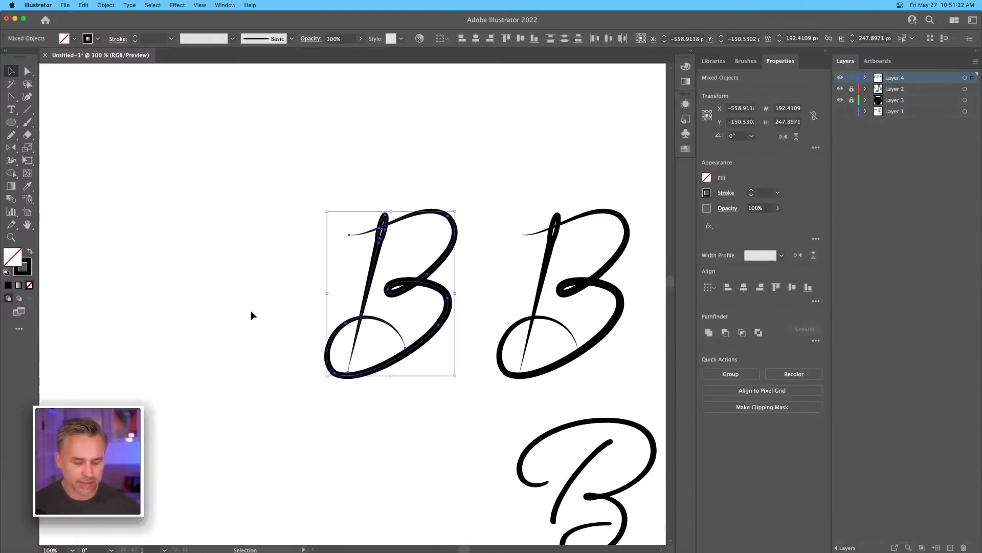
click(252, 324)
scroll(355, 324, up, 5)
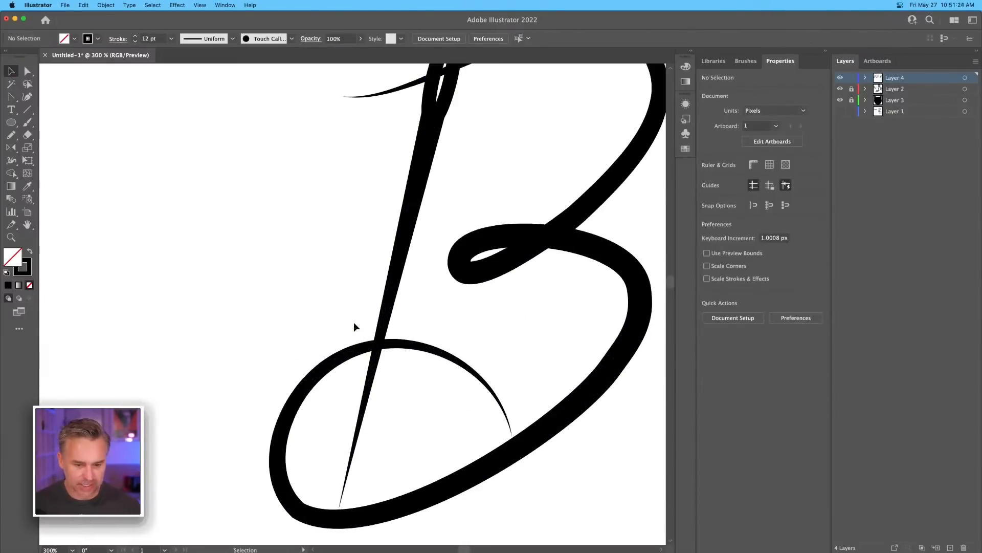
click(511, 432)
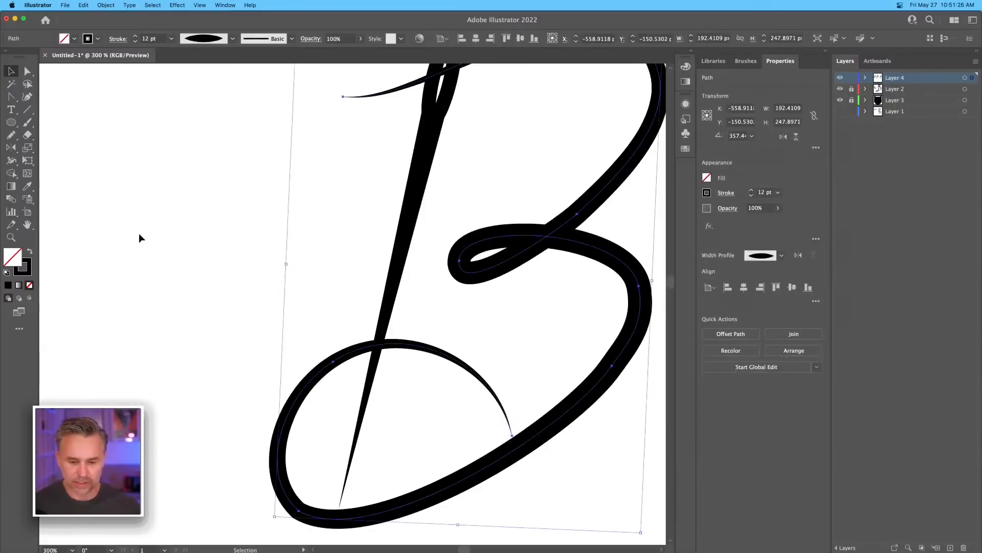
click(28, 71)
click(477, 432)
click(512, 435)
drag(513, 437, 488, 419)
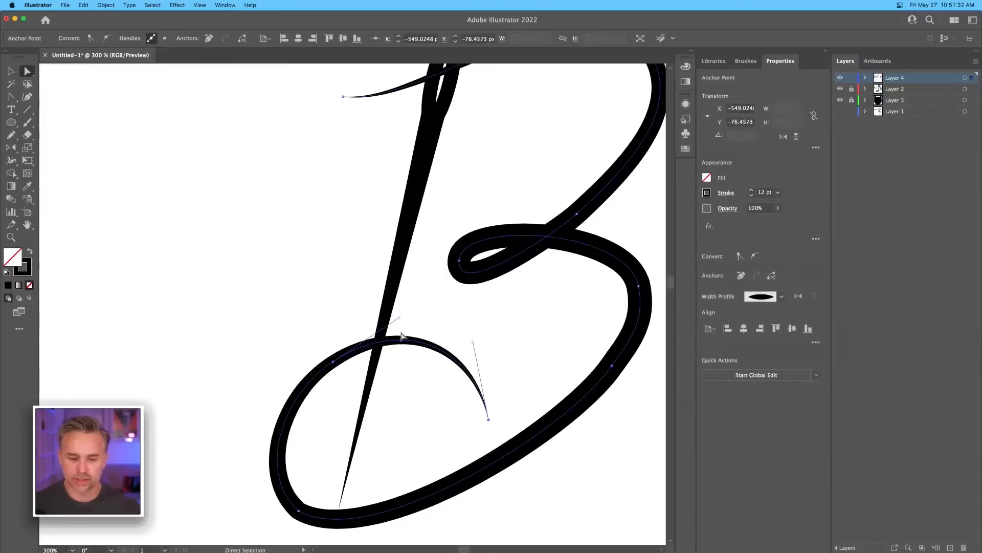
drag(426, 349, 424, 353)
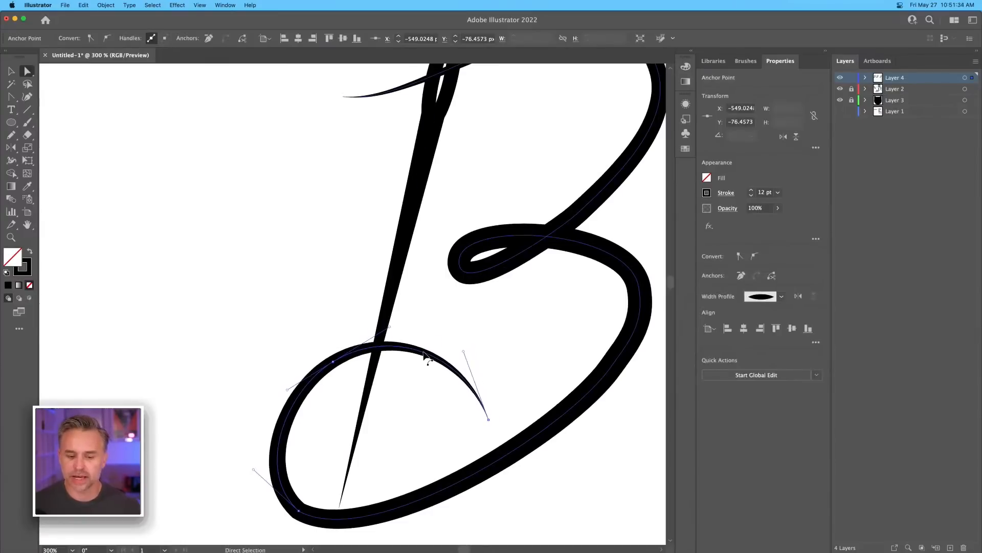
click(284, 235)
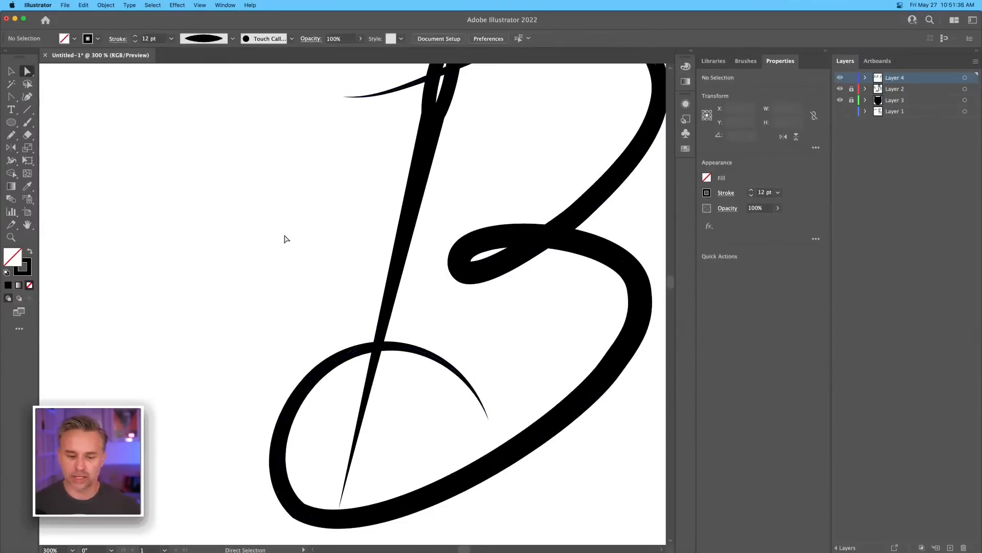
Step: Move the anchor on the outer side of the copied B's lower bowl slightly down along the curve to smooth its contour
key(super+minus)
key(super+minus)
key(super+minus)
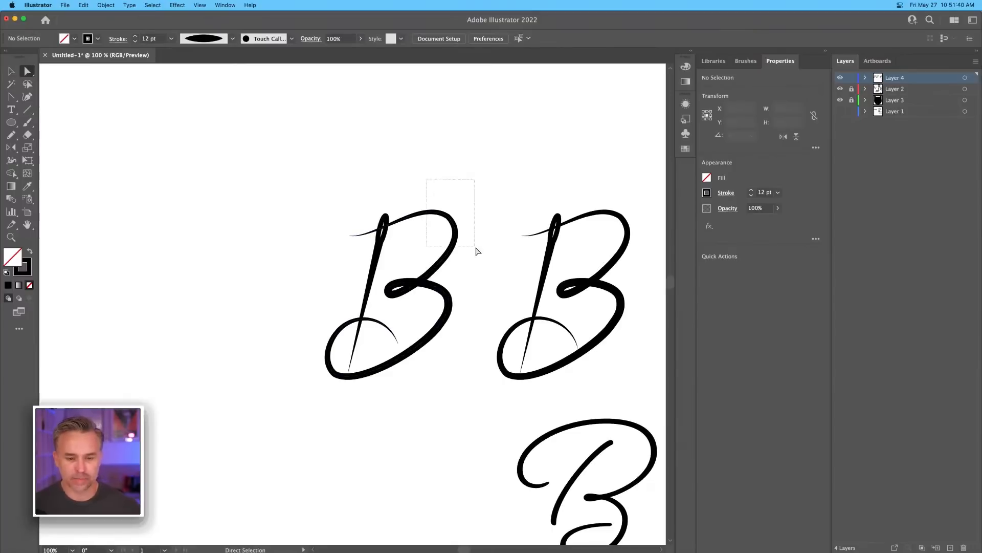
click(454, 225)
key(super+plus)
key(super+plus)
drag(351, 228, 445, 175)
mouse_move(364, 193)
mouse_down()
mouse_move(364, 167)
mouse_move(379, 183)
mouse_up()
drag(377, 395, 466, 199)
click(542, 300)
drag(514, 381, 509, 393)
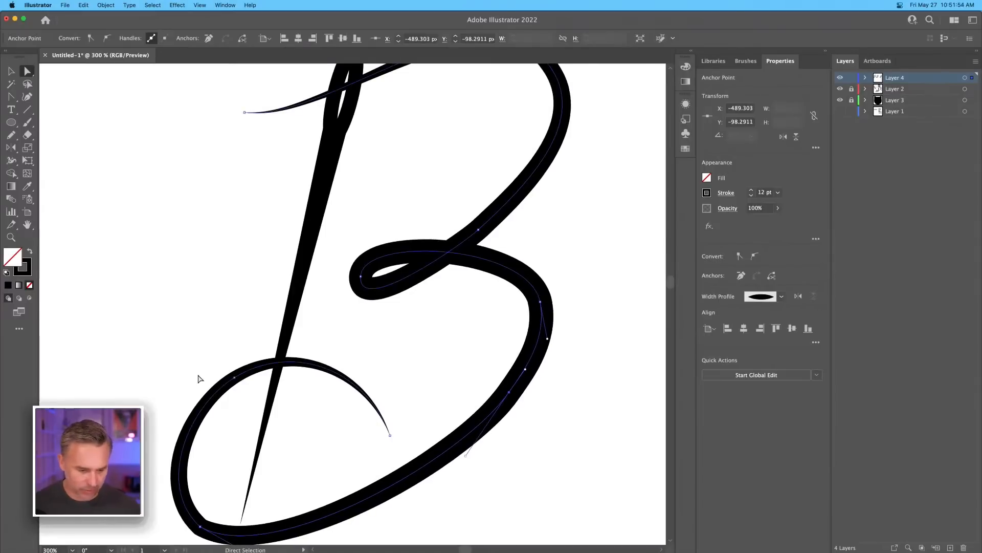
Step: Pull new symmetrical handles from the lower loop's bottom anchor with the Anchor Point tool to round off its kink
drag(195, 403, 345, 239)
click(349, 362)
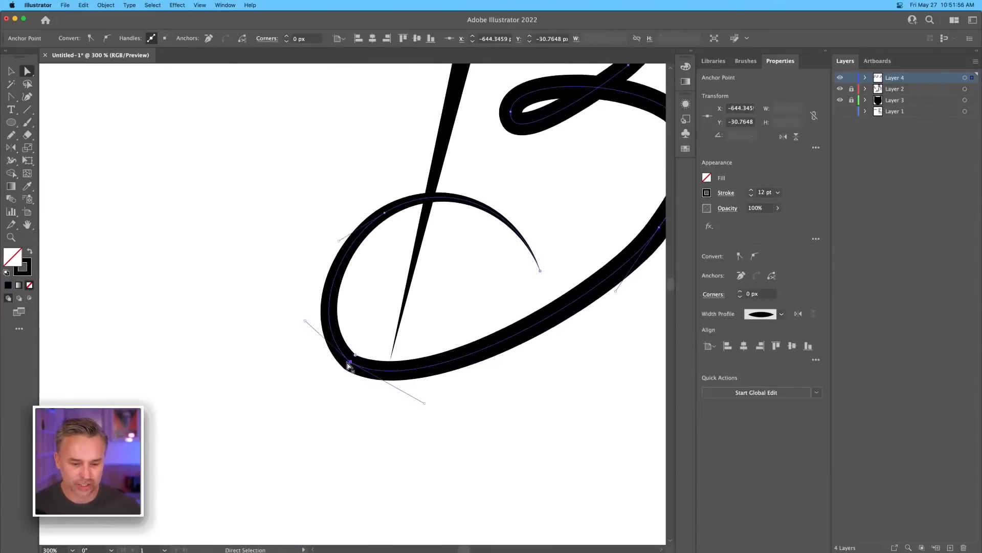
key(shift+c)
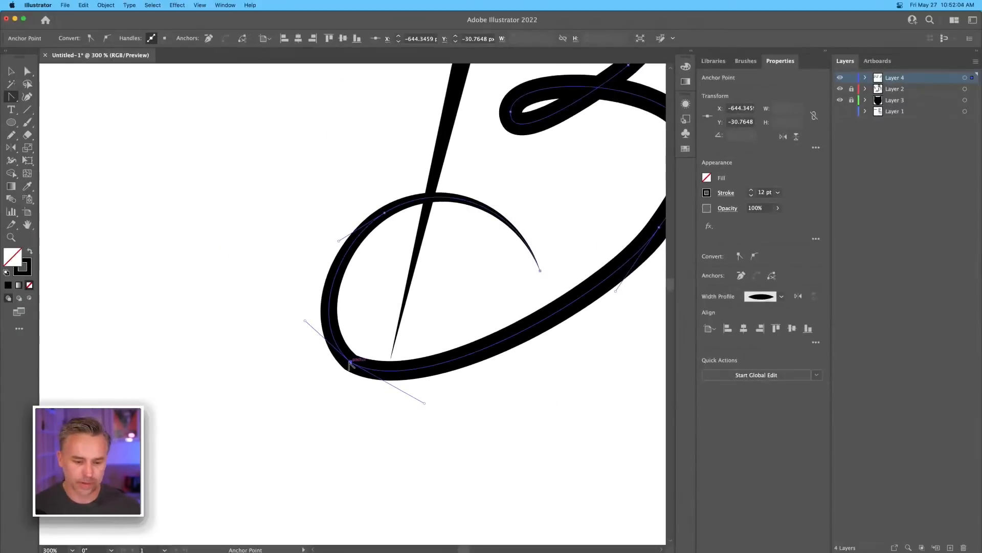
click(355, 362)
drag(351, 362, 292, 317)
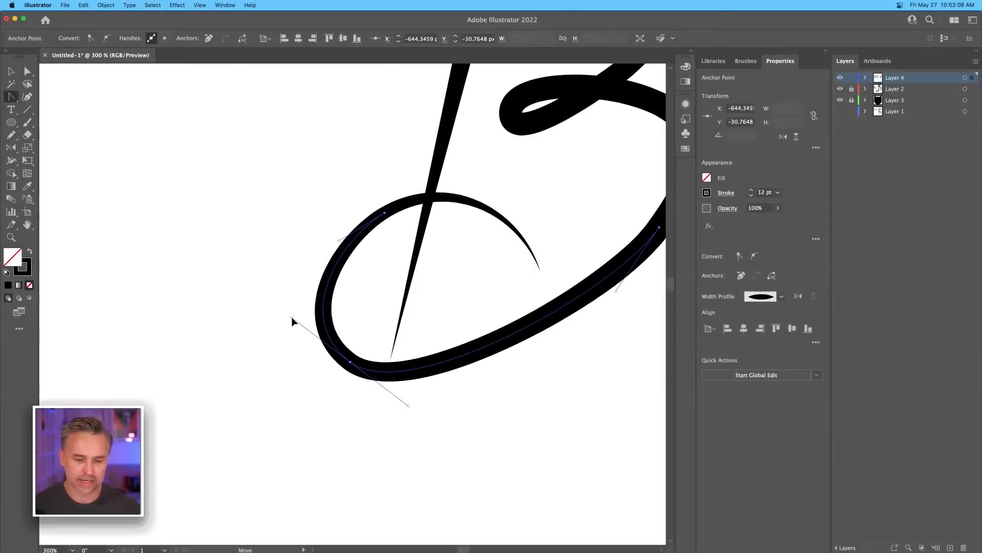
click(10, 72)
click(139, 158)
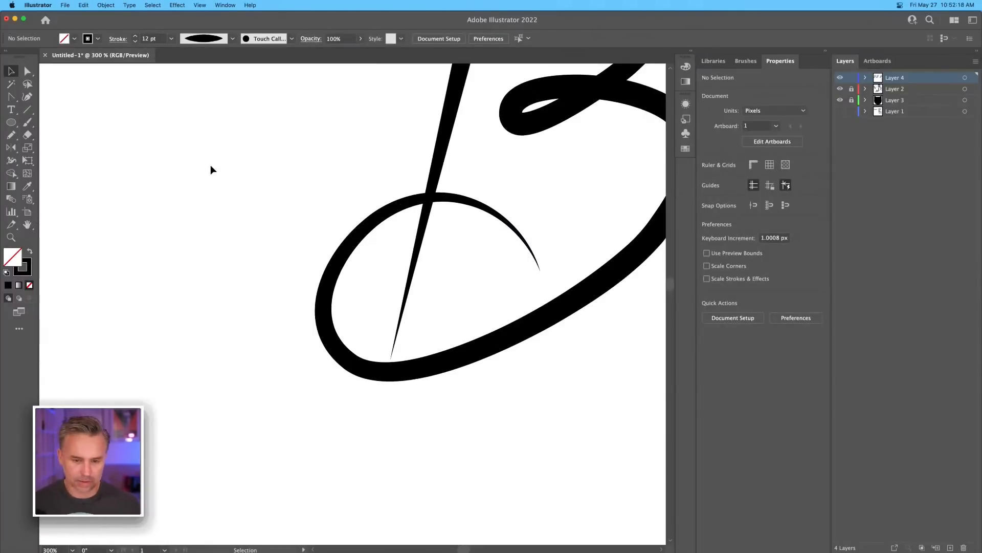
Step: Raise the lower loop's bottom anchor so the needle tip extends below the stroke
key(super+1)
key(v)
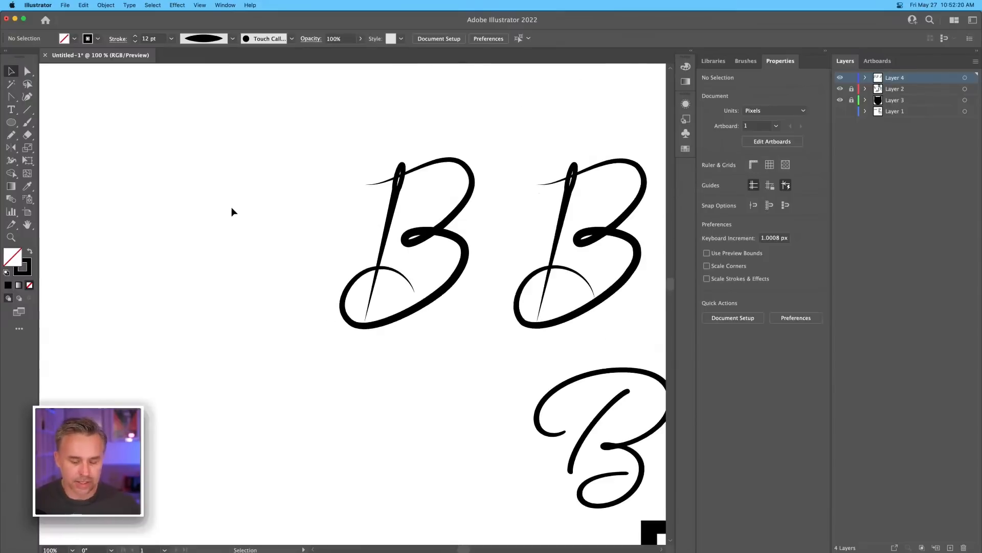
key(super+equal)
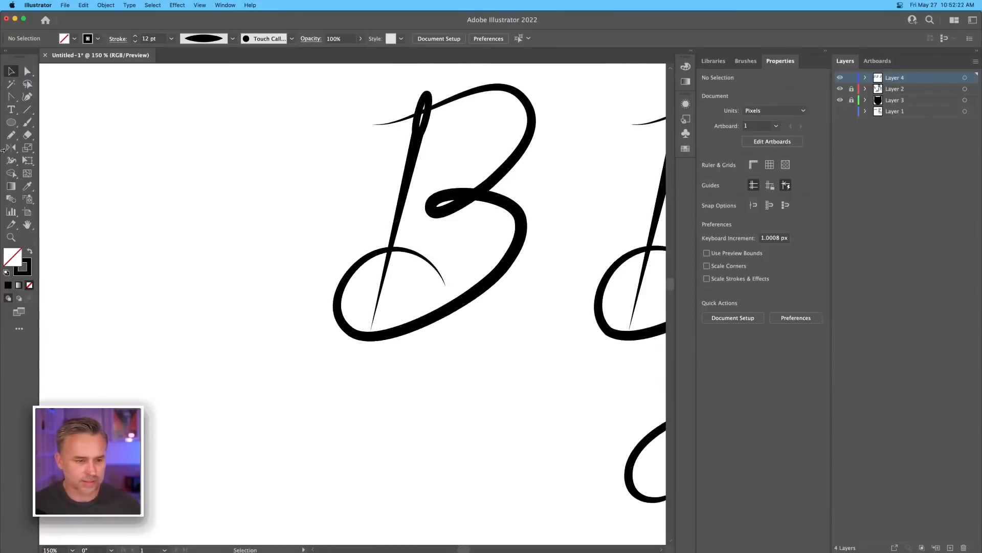
click(27, 71)
click(350, 333)
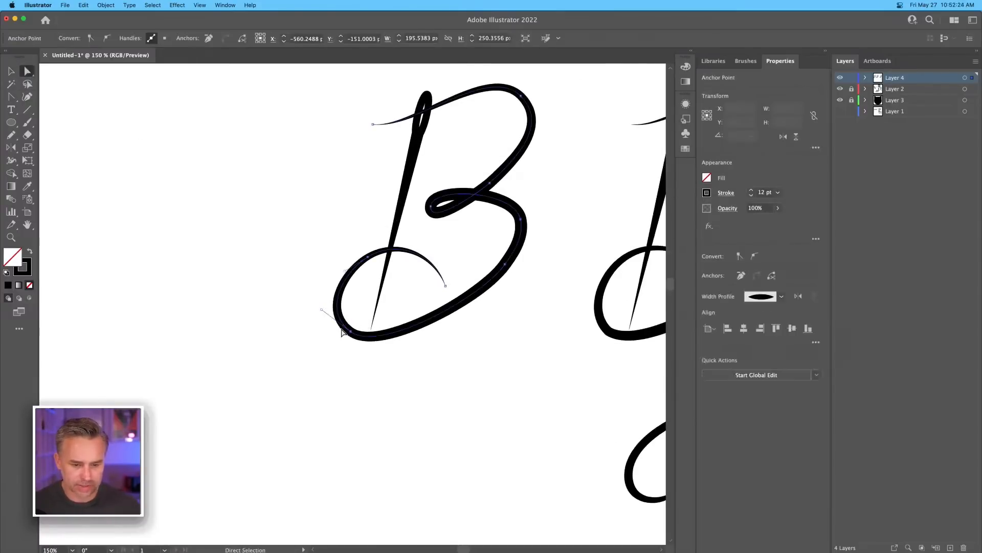
drag(350, 333, 366, 354)
click(351, 333)
click(302, 294)
Step: Refine the curve on the outer side of the raised lower loop
scroll(307, 256, right, 3)
scroll(307, 256, up, 2)
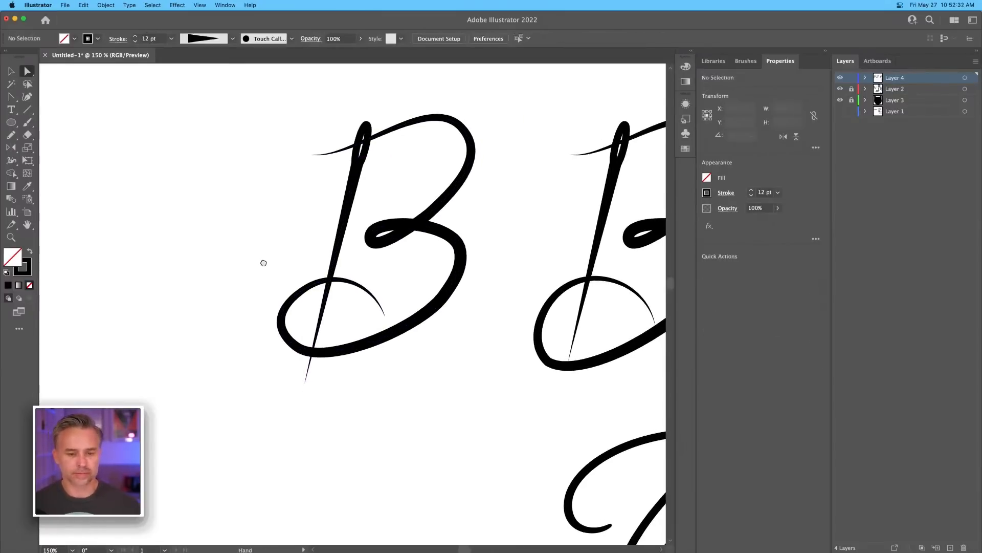
click(277, 322)
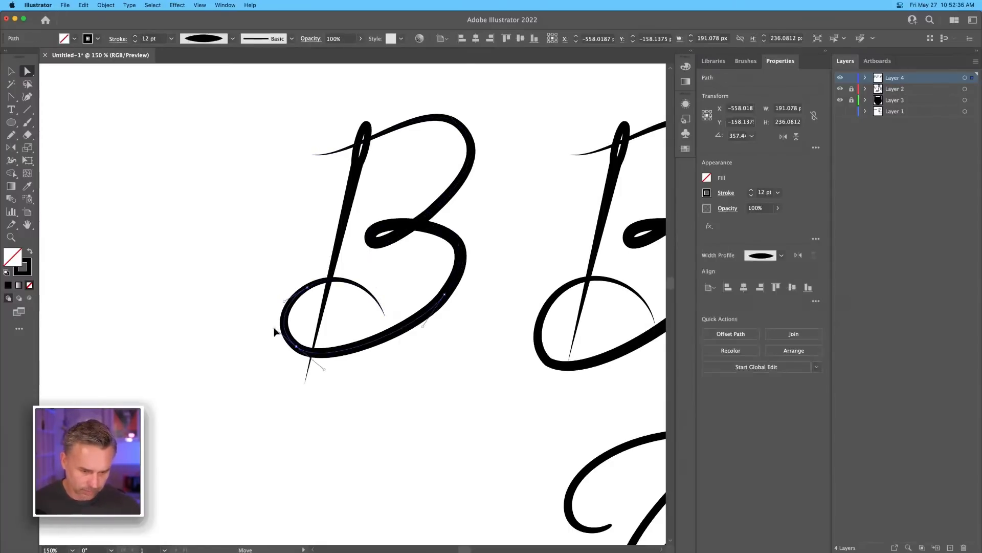
click(247, 307)
key(super+minus)
key(super+minus)
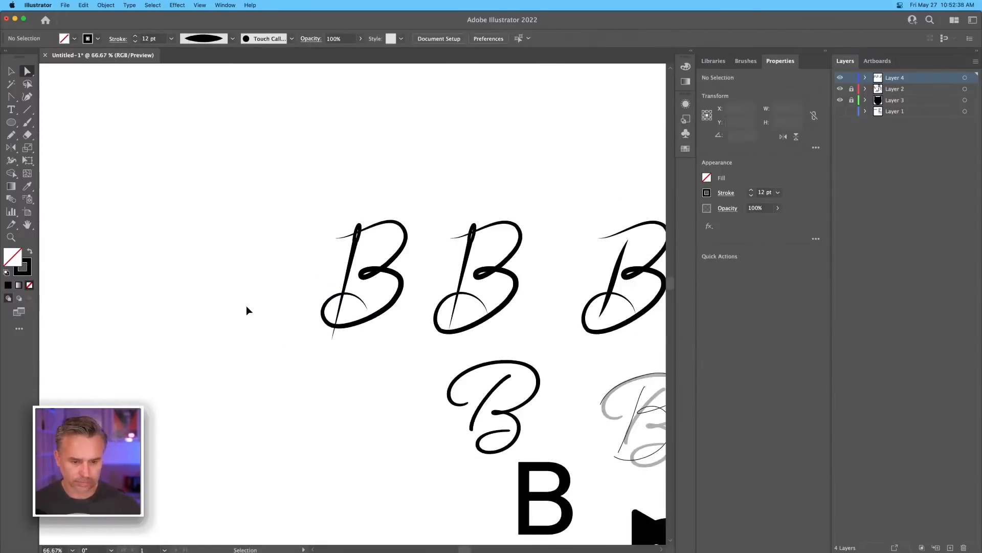
drag(270, 276, 242, 230)
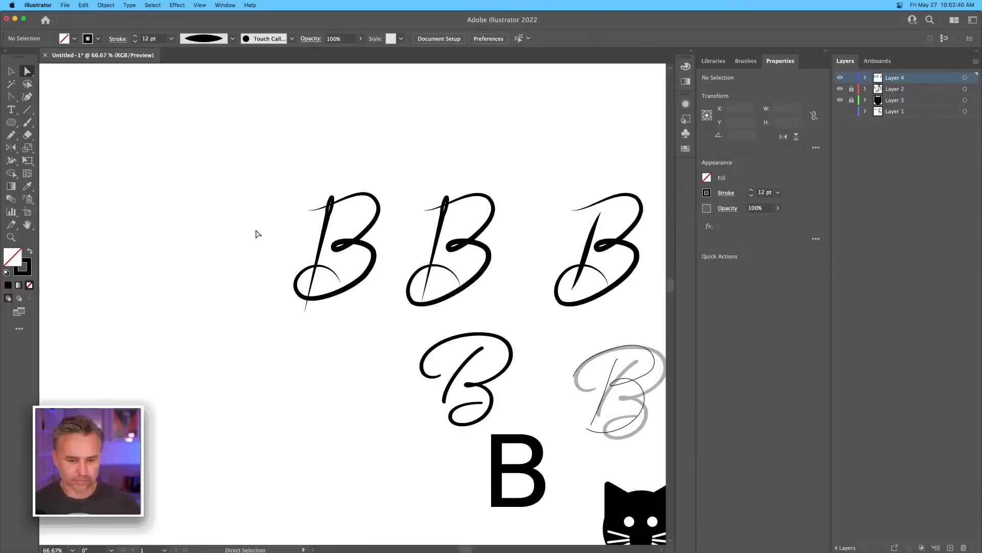
Step: Tilt the copied B's needle slightly further clockwise, keeping its tip below the lower loop
click(11, 71)
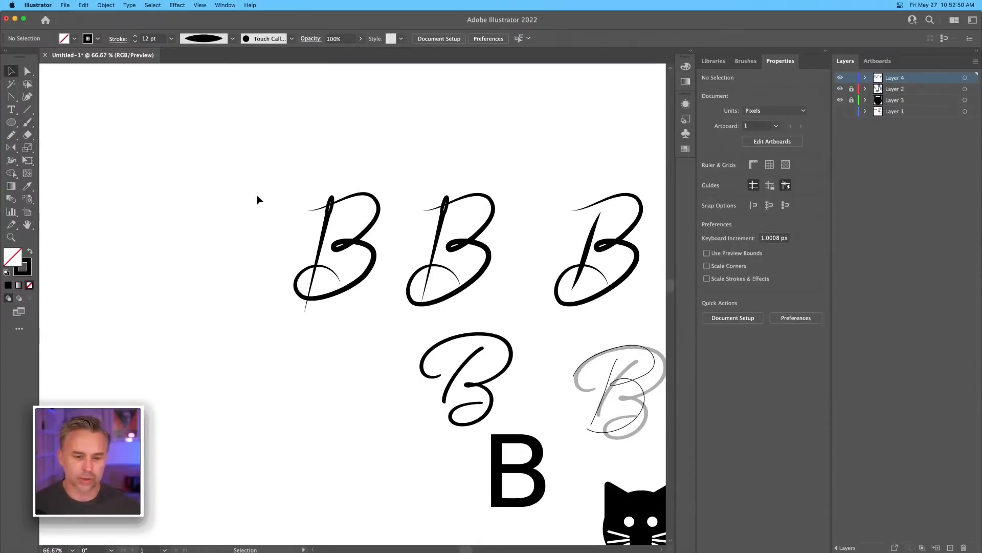
drag(294, 227, 293, 189)
key(Up)
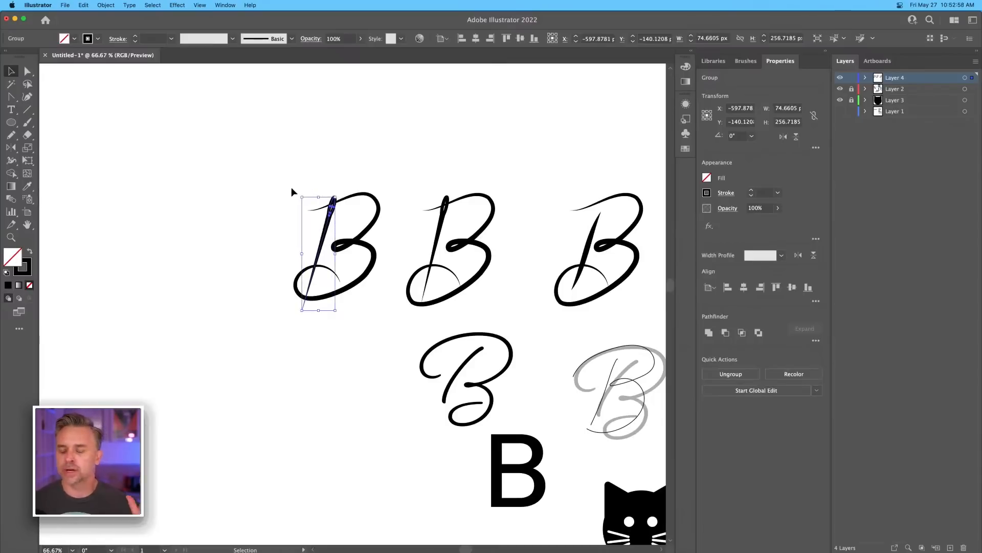
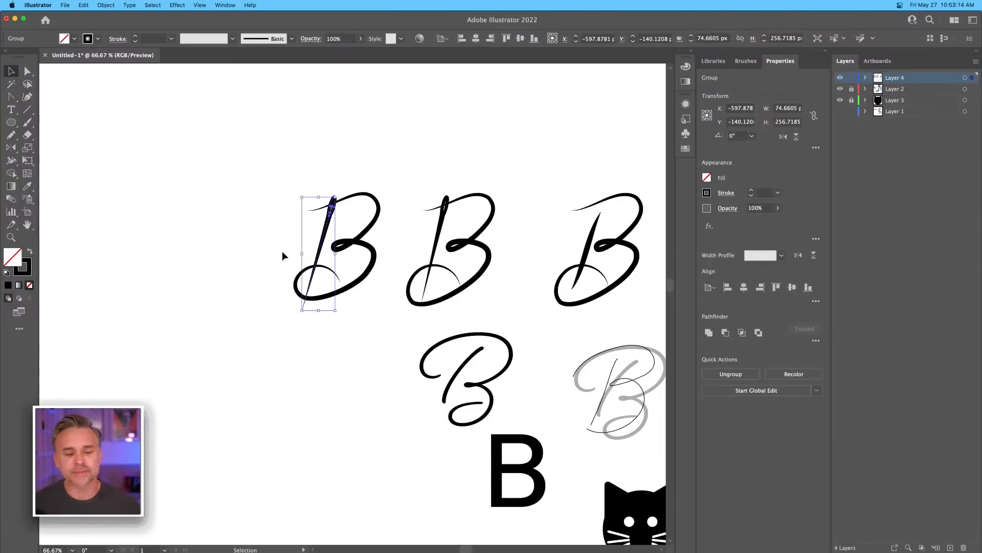
click(260, 252)
Step: Delete the extra anchor on the outer side of the copied B's lower bowl
key(super+minus)
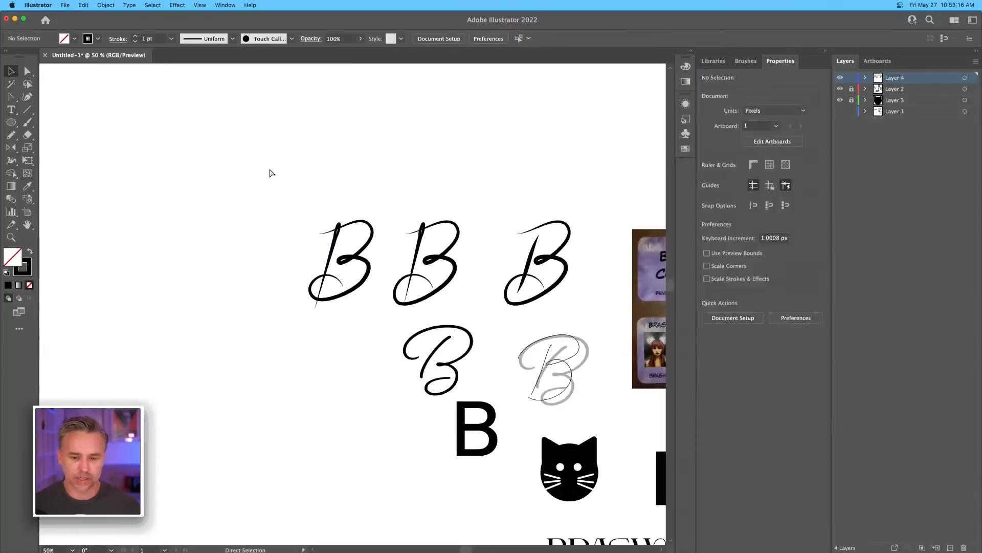
key(super+equal)
key(super+equal)
key(super+equal)
key(super+equal)
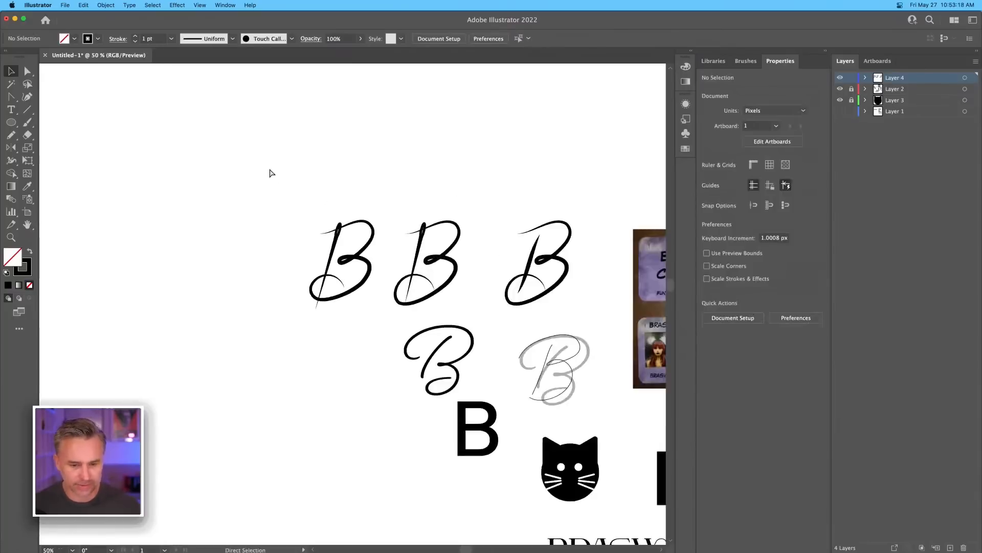
drag(250, 158, 345, 259)
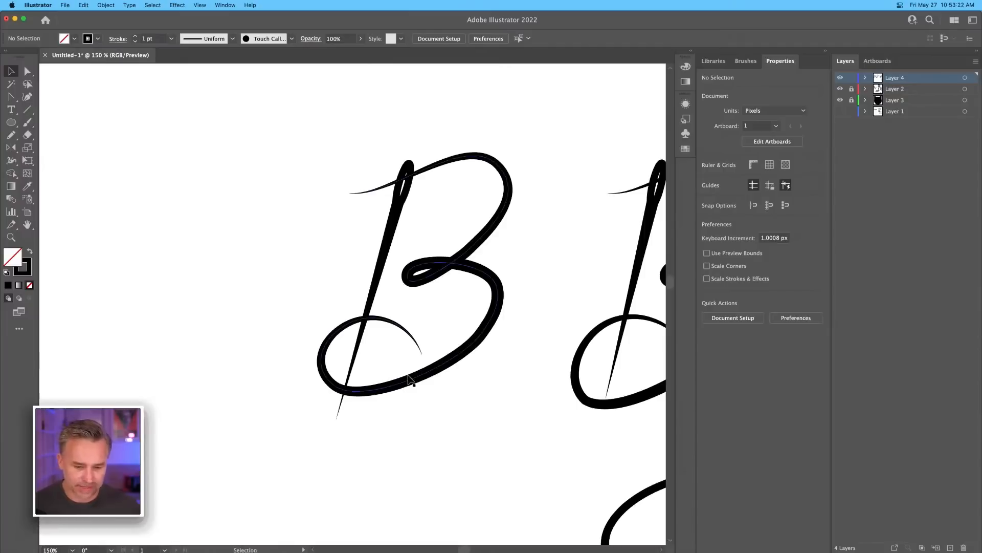
click(384, 380)
click(27, 71)
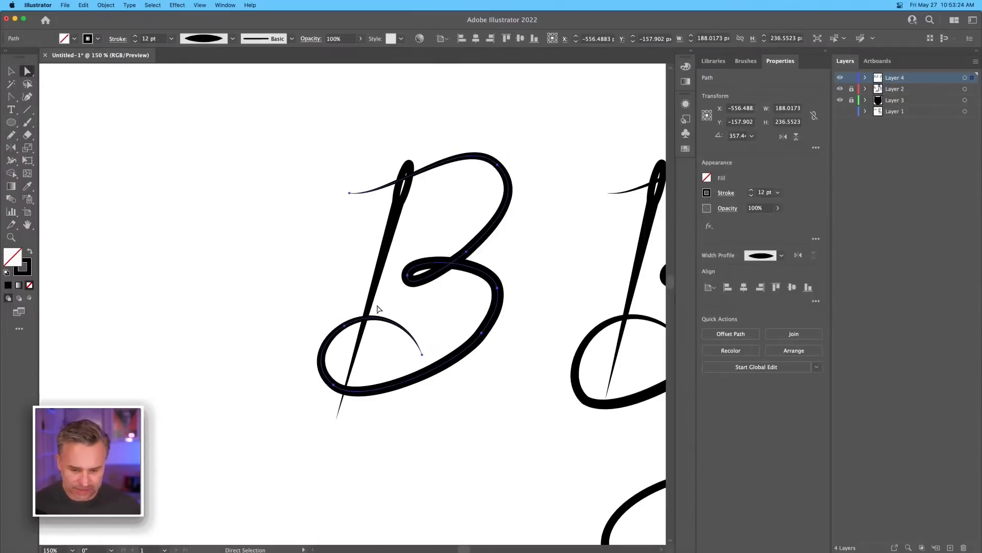
key(shift+c)
key(minus)
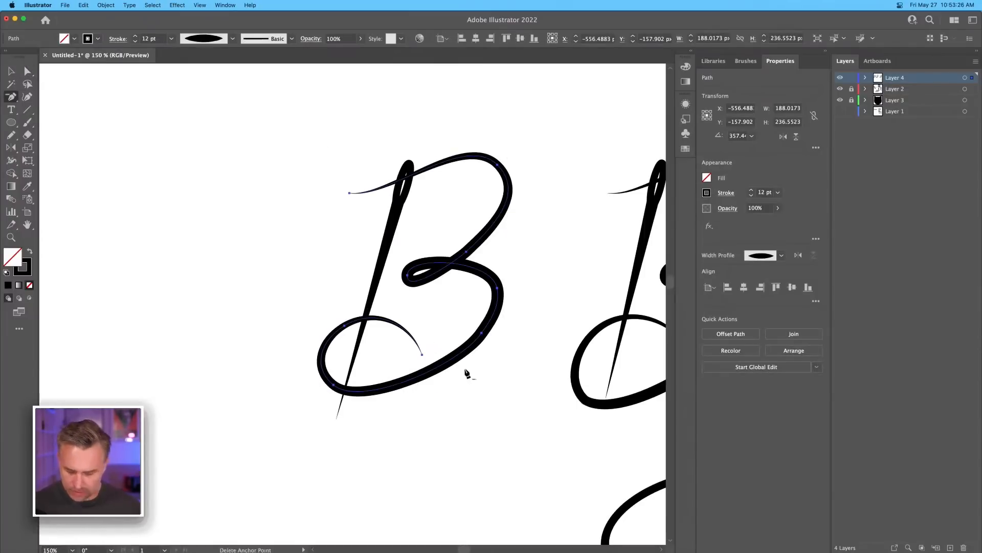
click(481, 334)
key(shift+c)
key(a)
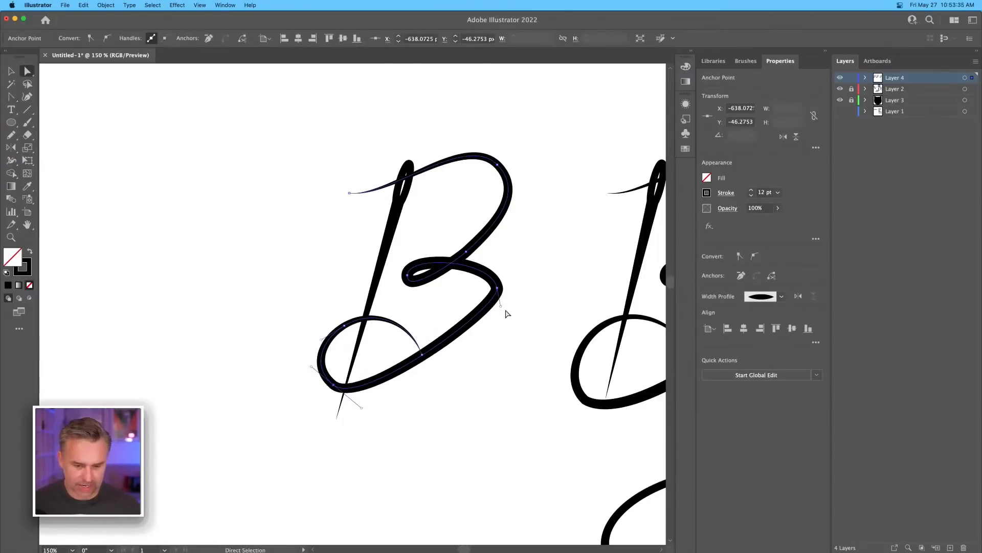
Step: Lengthen the handles of the lower bowl's remaining outer anchor to restore a full, round curve
click(496, 281)
drag(501, 308, 492, 358)
drag(499, 259, 494, 247)
click(287, 244)
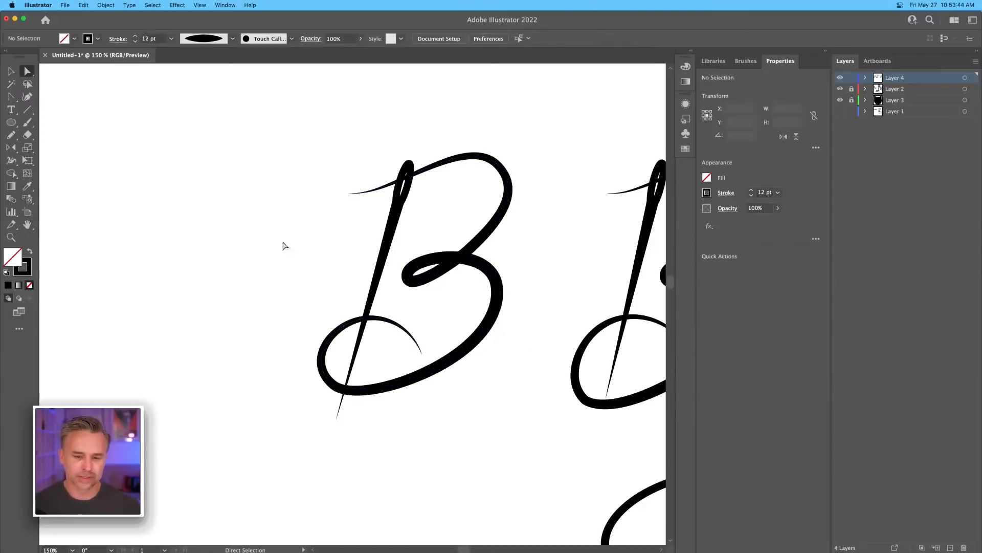
Step: Adjust the anchor of the copied B's small middle loop, raising the loop slightly
click(415, 279)
drag(408, 274, 471, 251)
key(super+z)
click(417, 307)
click(407, 276)
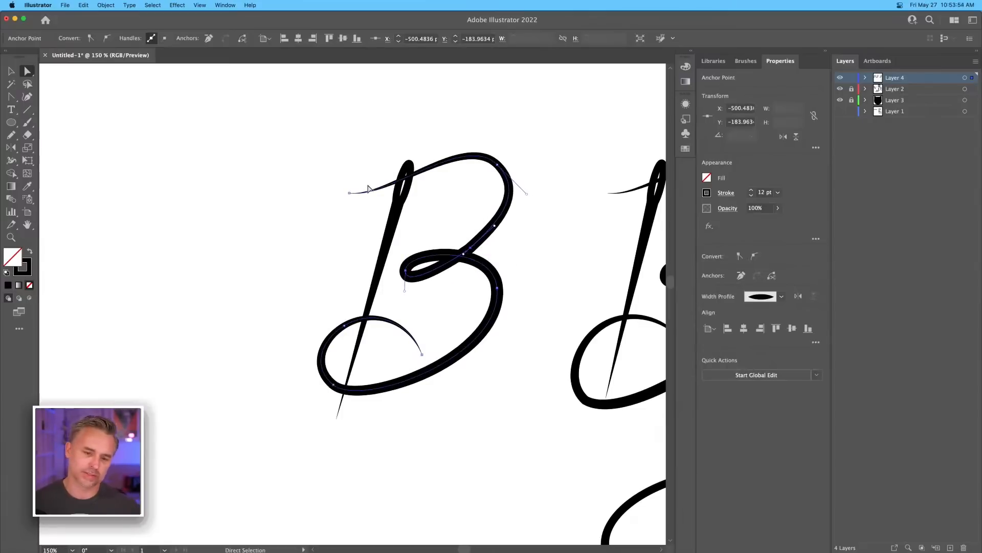
Step: Lower the tapered start of the upper stroke slightly where it leads into the needle's eye
mouse_move(348, 195)
mouse_down()
mouse_move(343, 204)
mouse_move(402, 200)
mouse_up()
click(272, 229)
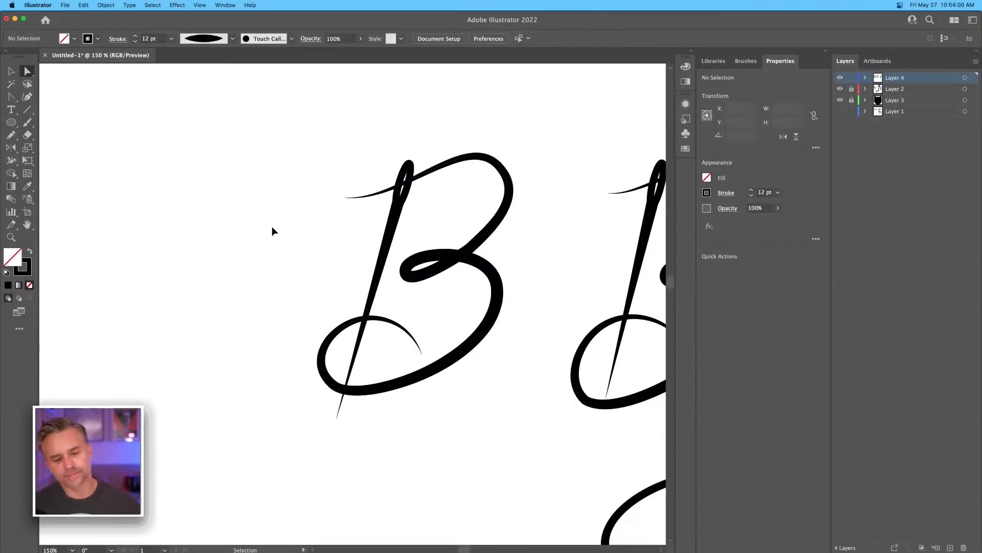
key(super+z)
click(272, 227)
key(space)
drag(269, 225, 245, 230)
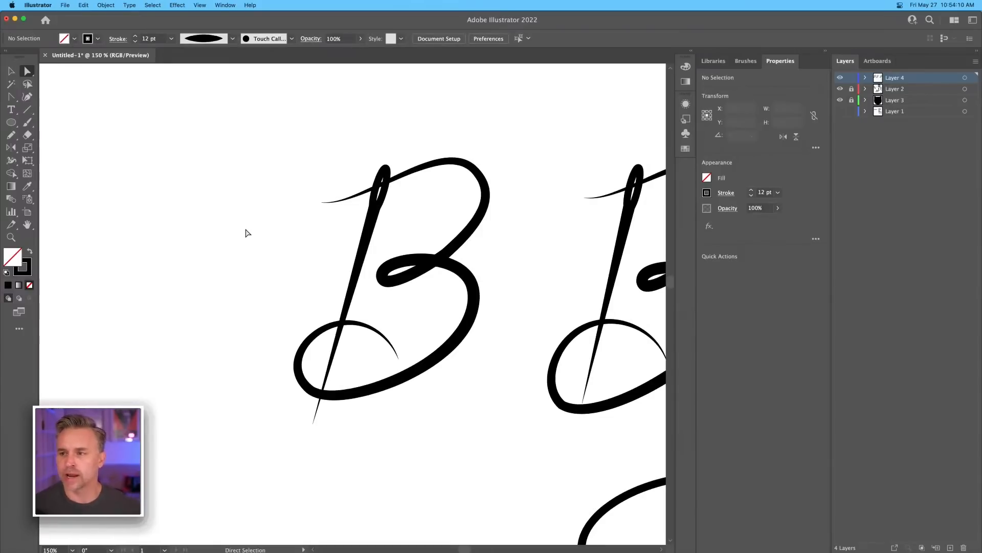
Step: Duplicate the refined needle B into the empty space on the side away from the other letters
click(10, 71)
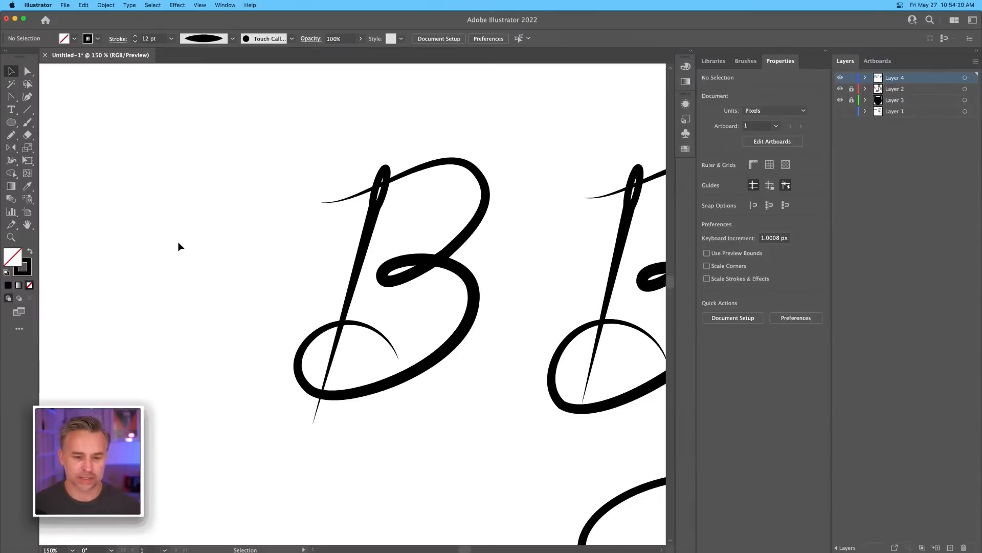
key(super+minus)
key(super+minus)
drag(235, 264, 364, 261)
drag(407, 198, 539, 379)
drag(535, 290, 368, 291)
click(277, 154)
drag(357, 224, 383, 355)
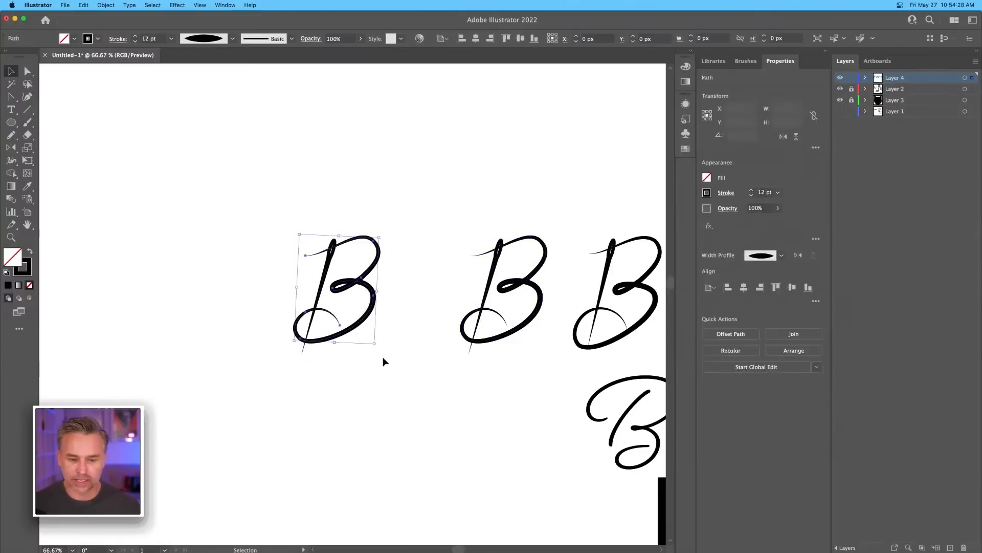
click(722, 194)
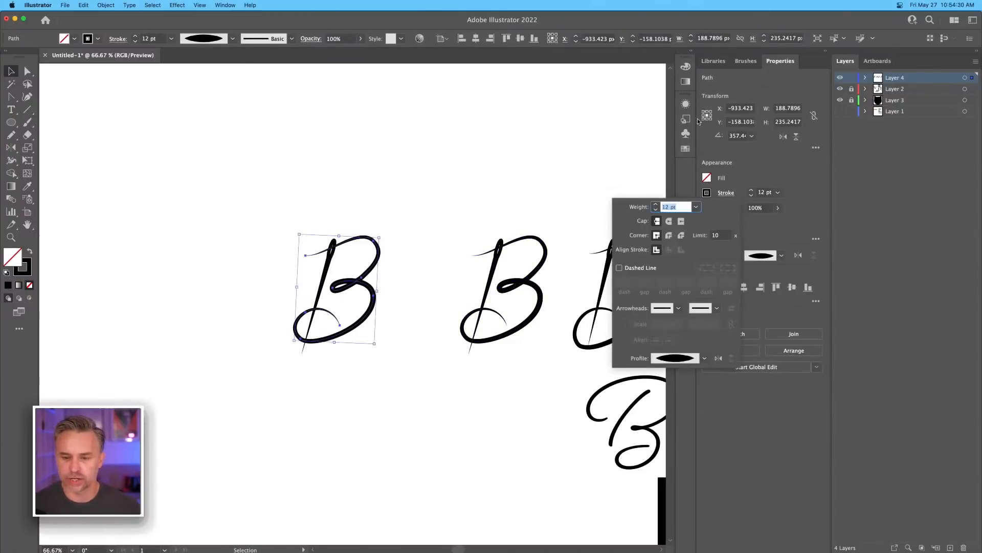
click(691, 55)
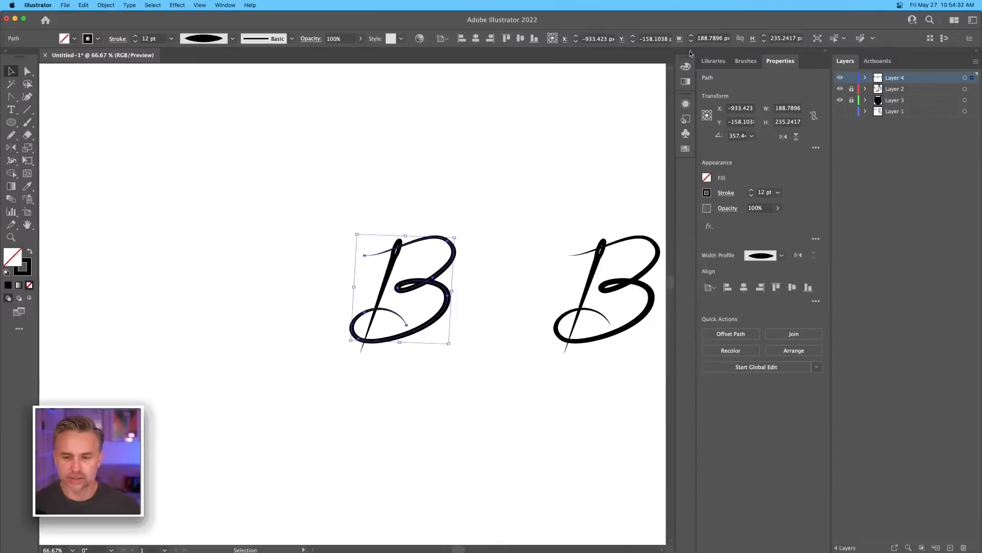
click(571, 322)
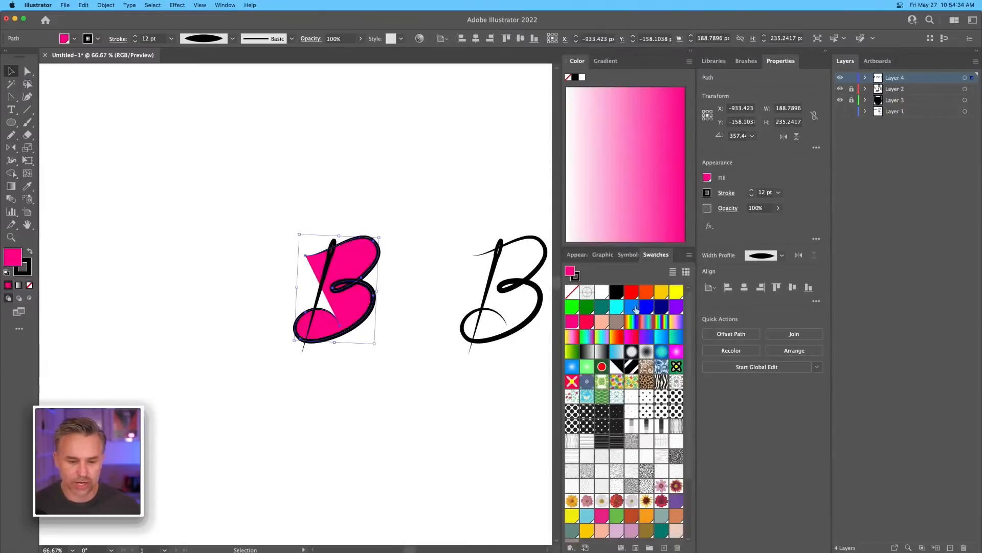
key(super+z)
key(a)
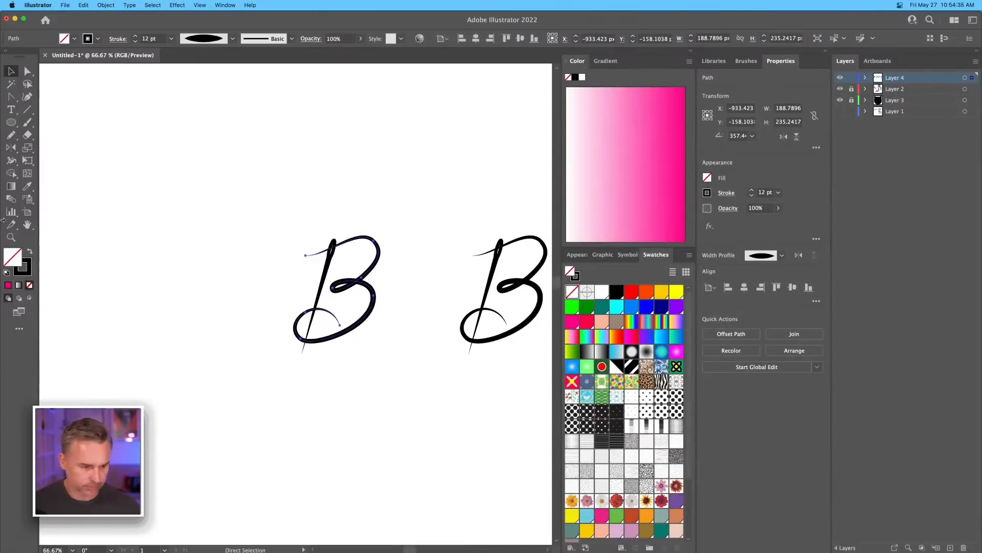
Step: Try purple and several blue stroke colours on the copied B's bowl line, and set the stroke back to black
click(26, 274)
key(v)
click(676, 307)
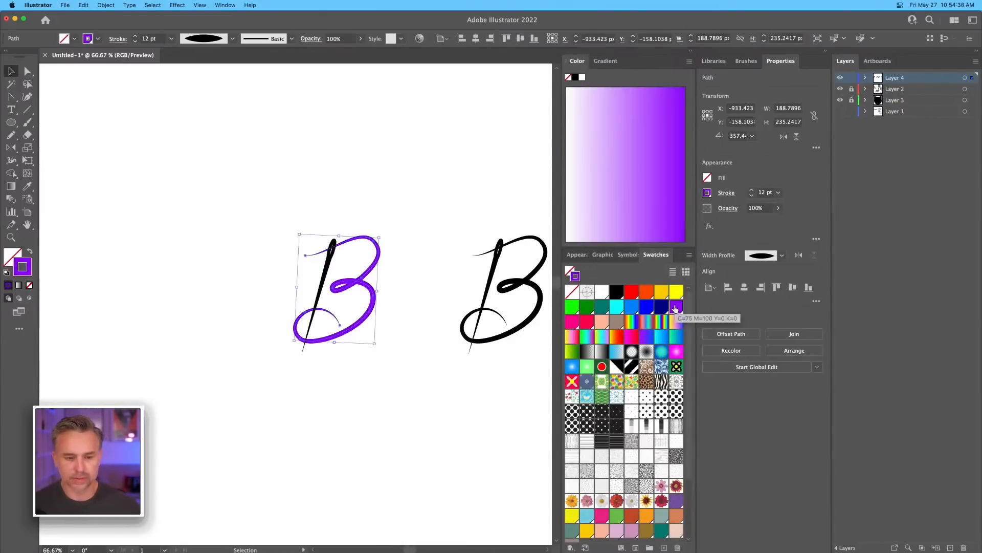
click(661, 307)
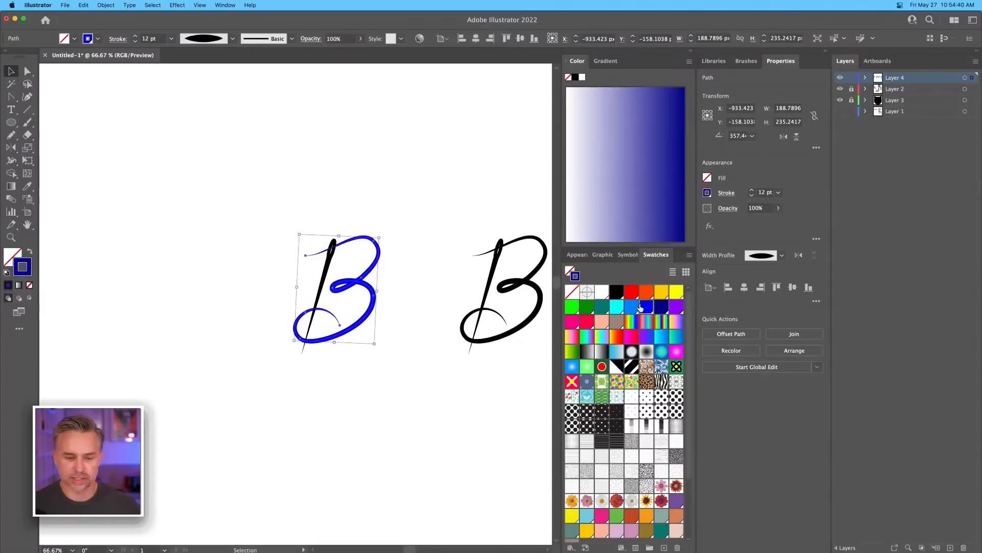
click(632, 307)
click(616, 307)
click(602, 307)
click(616, 292)
click(328, 153)
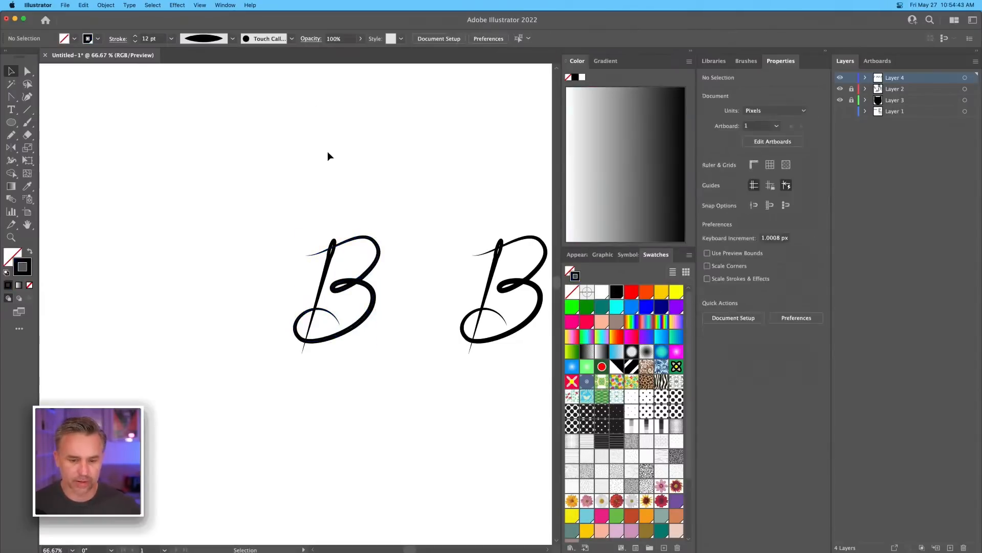
click(690, 51)
Step: Unlock Layer 2, fade the solid black Beloved Script Bold B to about 25% opacity, and lock the layer again
drag(504, 119, 445, 107)
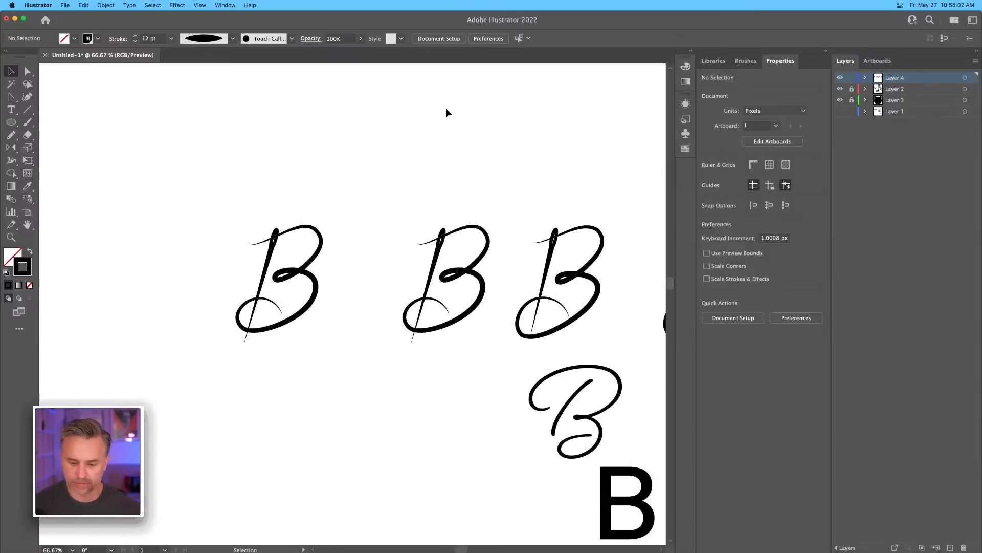
drag(472, 433, 340, 339)
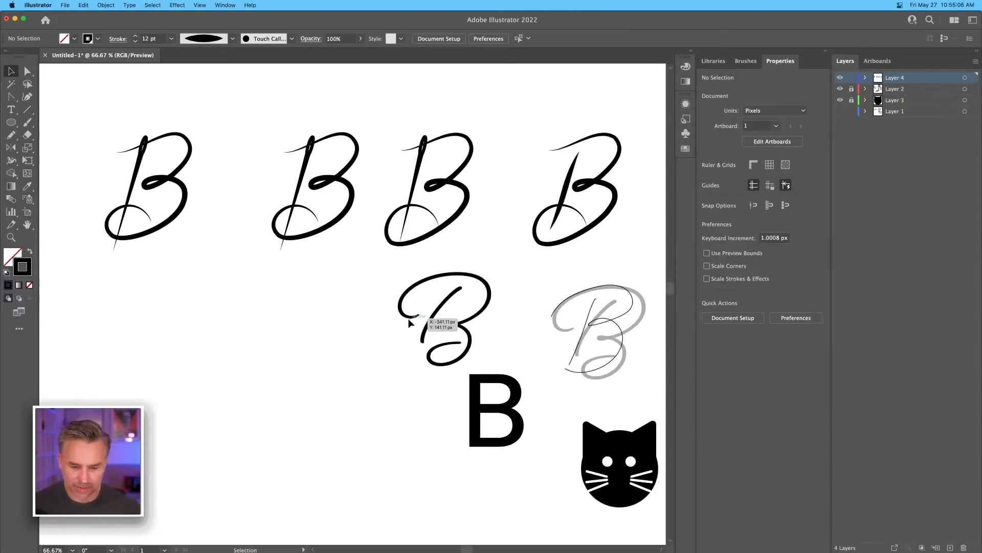
key(super+equal)
key(super+equal)
drag(408, 323, 318, 292)
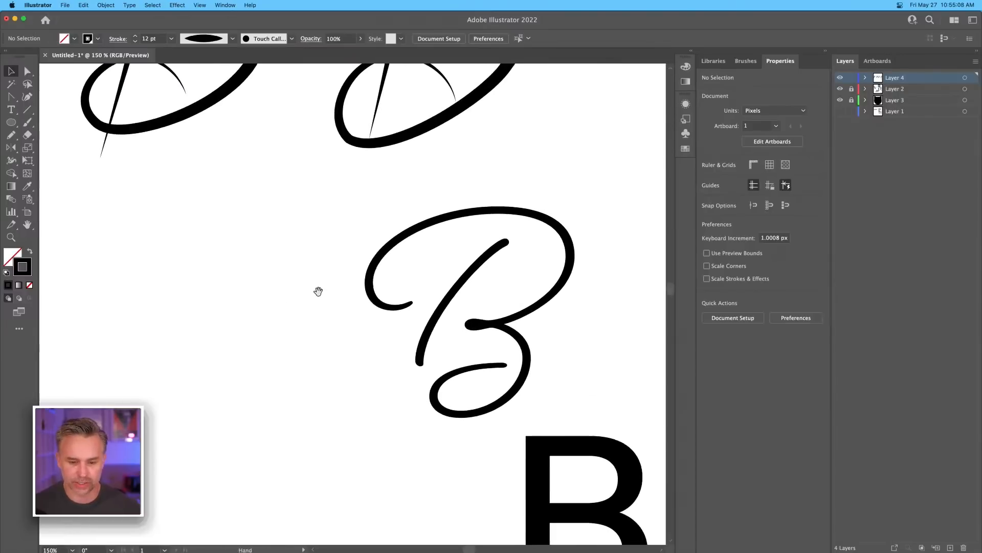
drag(484, 323, 444, 319)
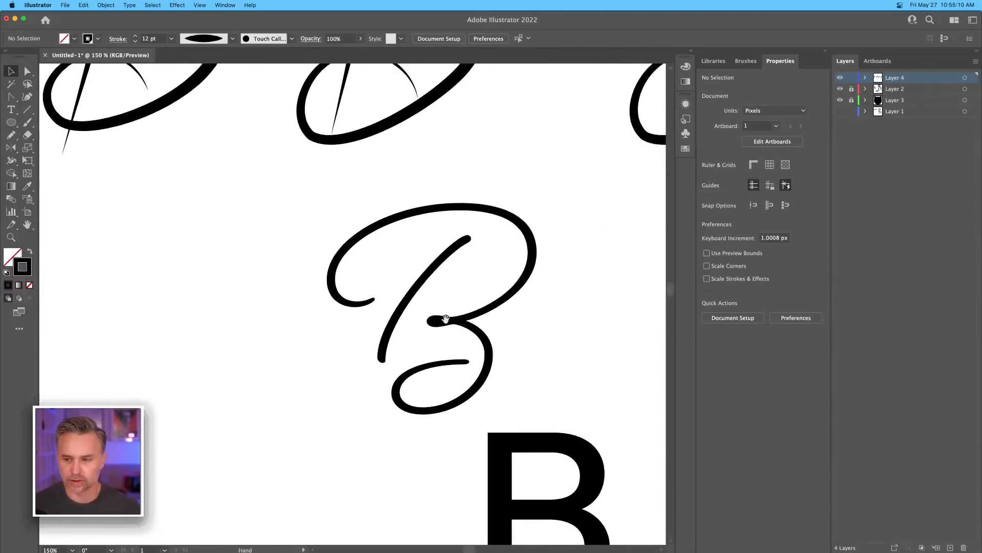
click(883, 89)
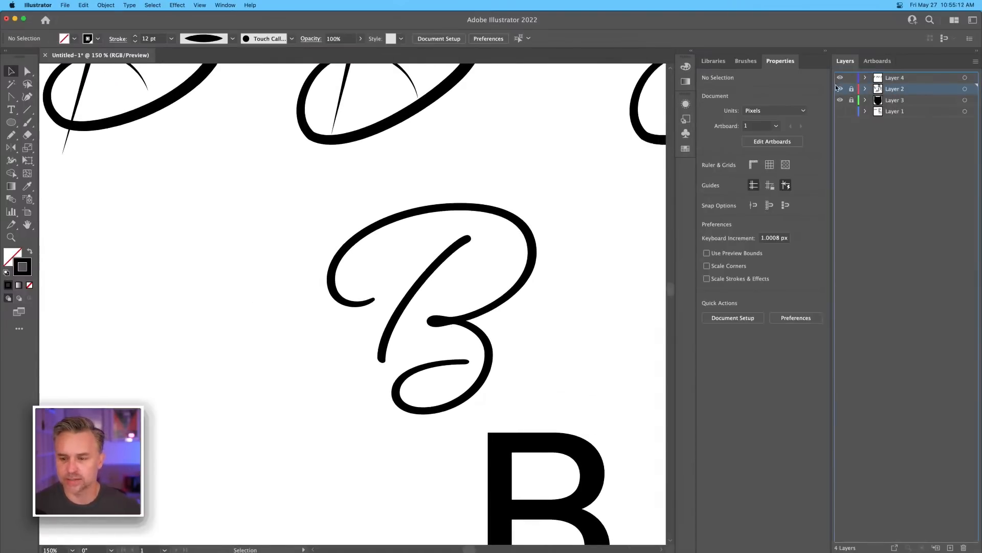
click(840, 89)
click(840, 89)
click(851, 89)
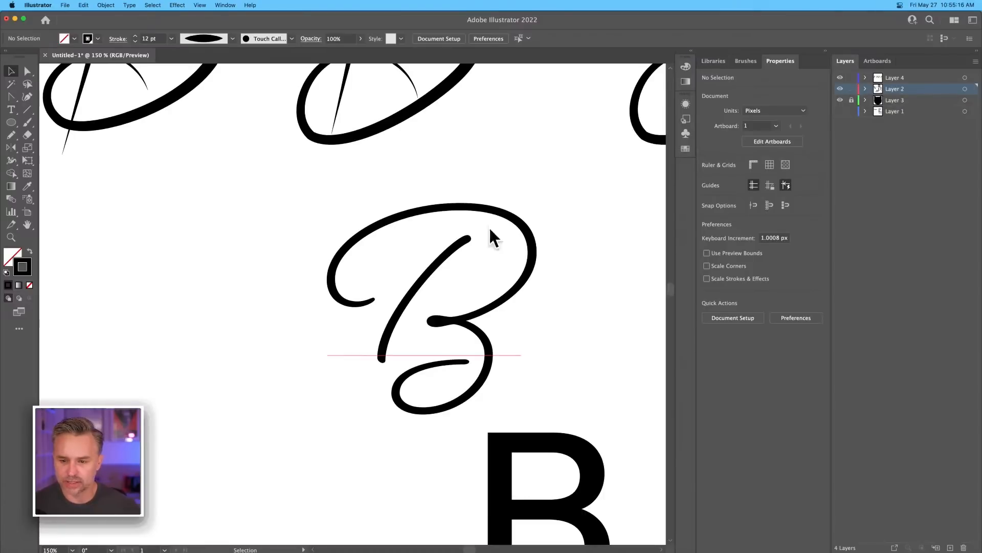
click(343, 279)
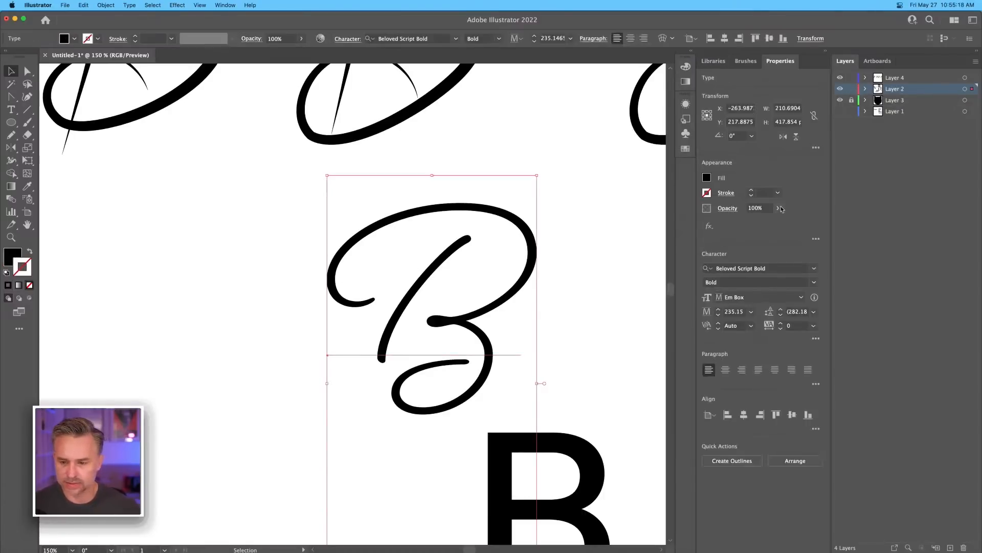
click(748, 222)
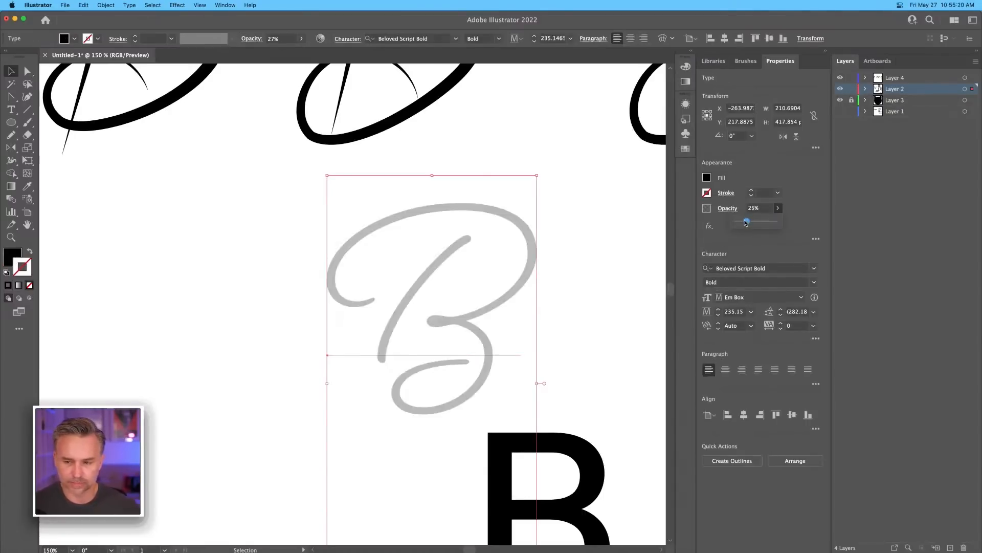
click(851, 89)
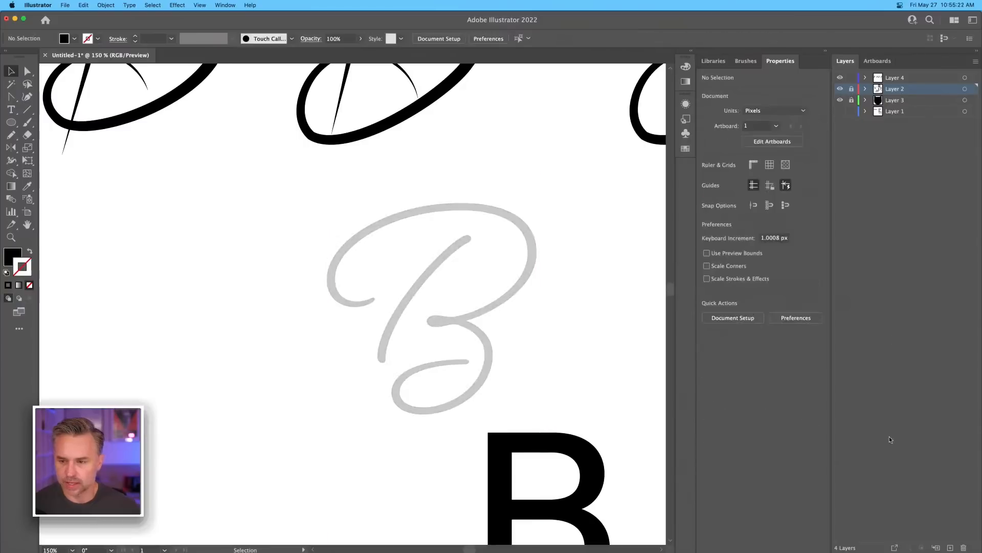
Step: Create a new layer and trace the faded script B's swash and bowls with the Pencil, using a black 1 pt stroke without fill
click(952, 548)
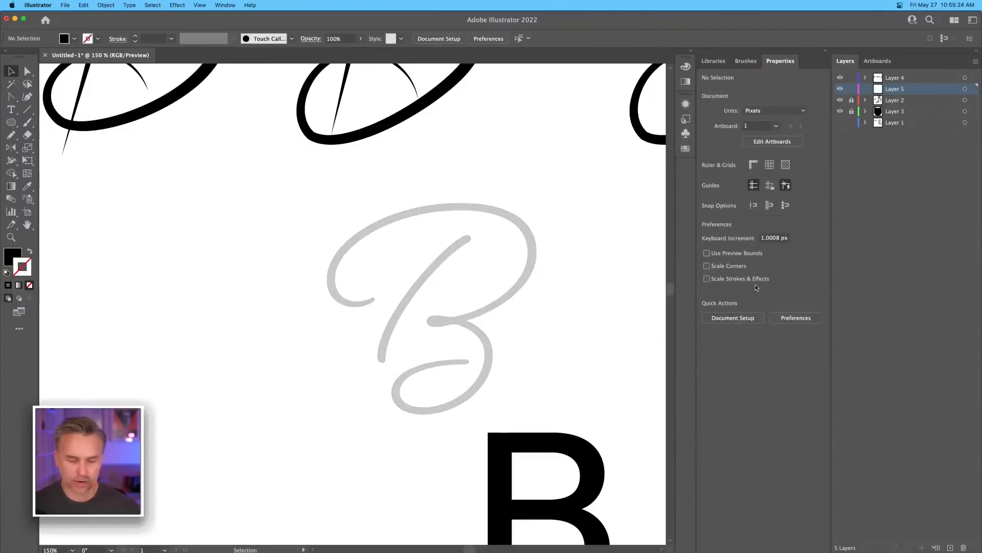
key(n)
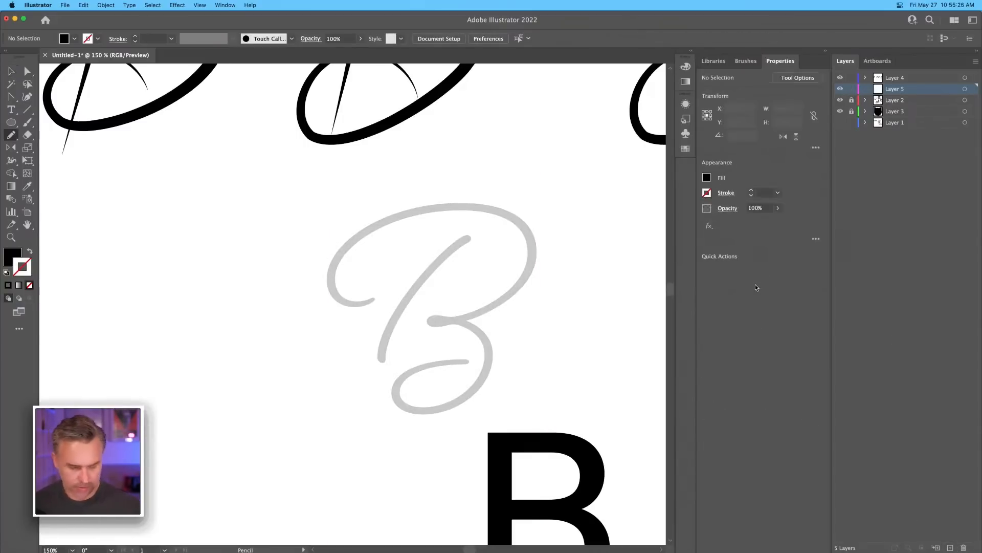
click(28, 251)
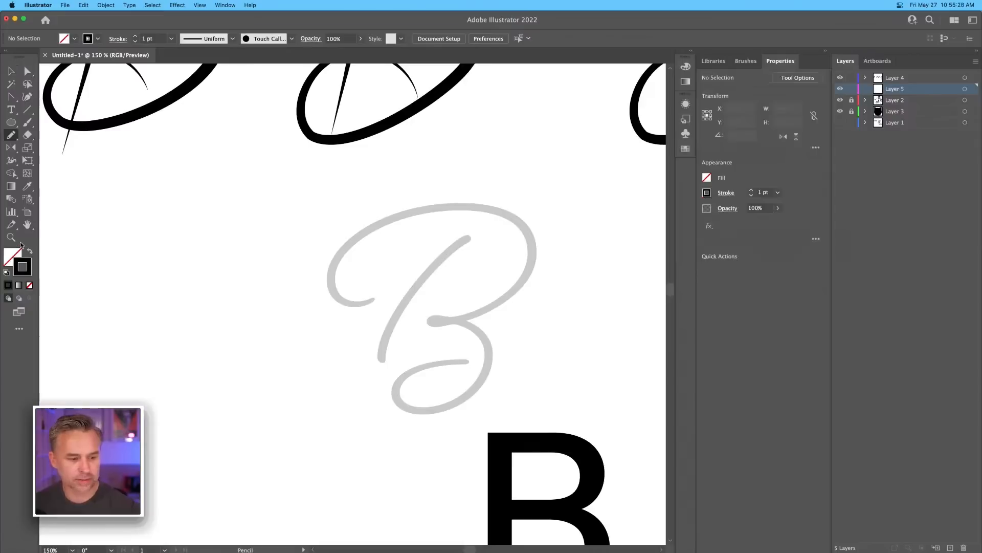
mouse_move(373, 300)
mouse_down()
mouse_move(336, 287)
mouse_move(340, 255)
mouse_move(371, 231)
mouse_move(487, 210)
mouse_move(531, 230)
mouse_move(514, 285)
mouse_move(466, 316)
mouse_move(426, 319)
mouse_move(454, 316)
mouse_move(476, 331)
mouse_move(488, 351)
mouse_move(480, 383)
mouse_move(445, 408)
mouse_move(397, 408)
mouse_move(396, 382)
mouse_move(430, 362)
mouse_move(469, 360)
mouse_up()
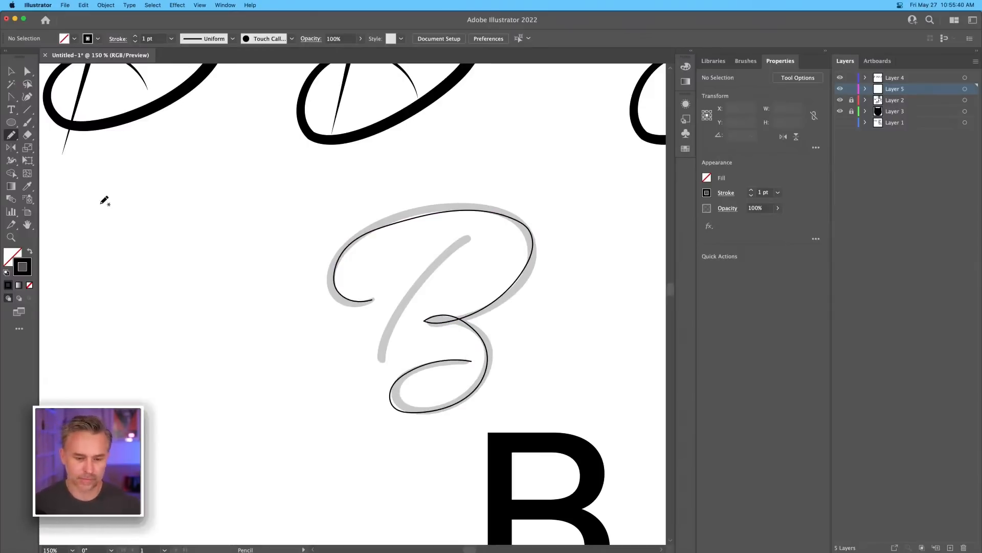
Step: Simplify the traced pencil path to 9 points
click(11, 71)
click(384, 224)
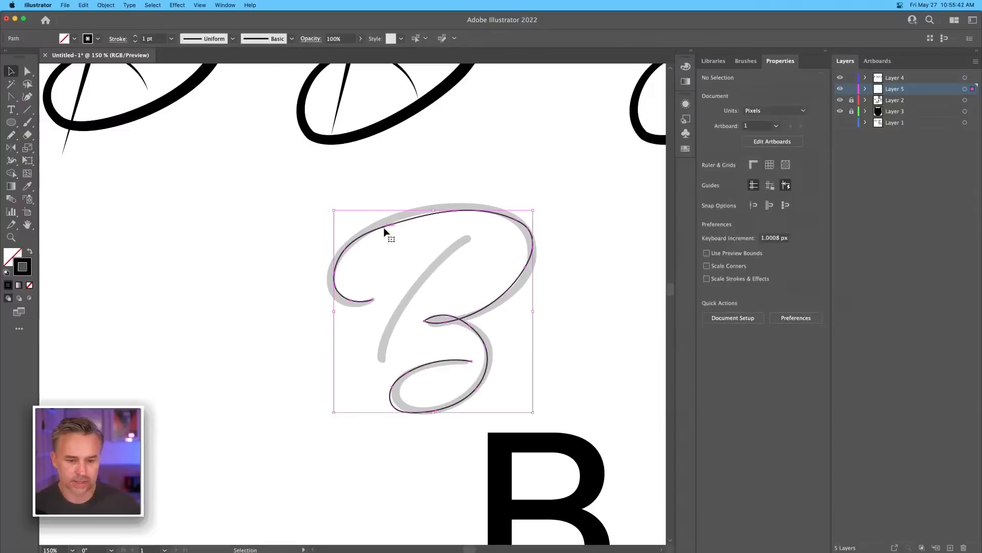
click(105, 5)
mouse_move(110, 221)
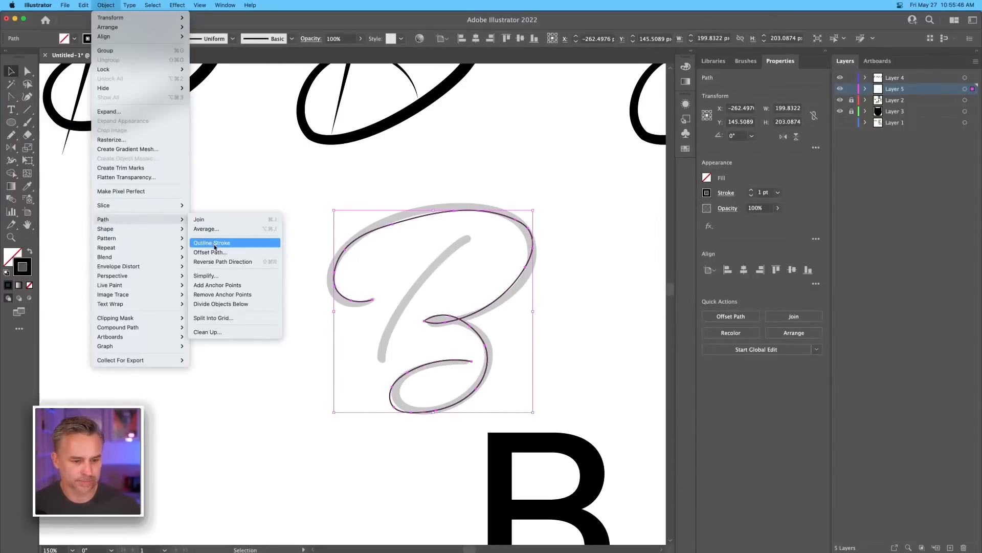
click(237, 277)
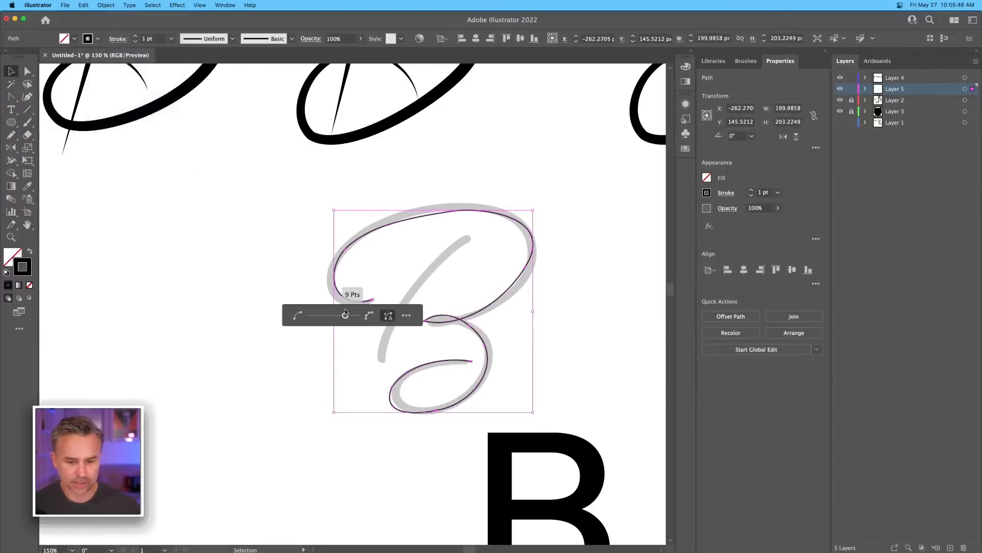
click(431, 198)
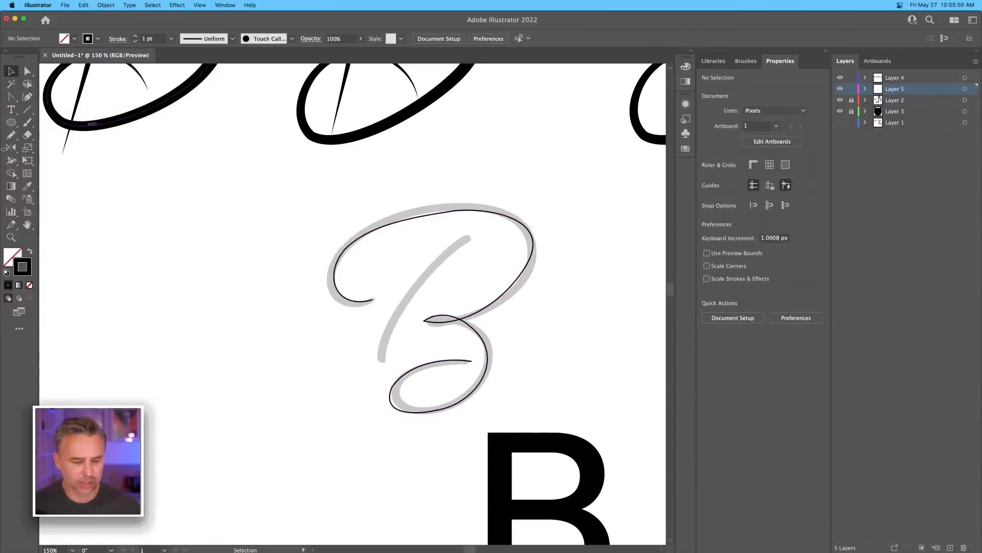
Step: Convert the traced path's pointed middle loop to a smooth curve and lengthen the handles of the top anchor to round the upper stroke
key(super+=)
key(super+=)
drag(371, 275, 281, 261)
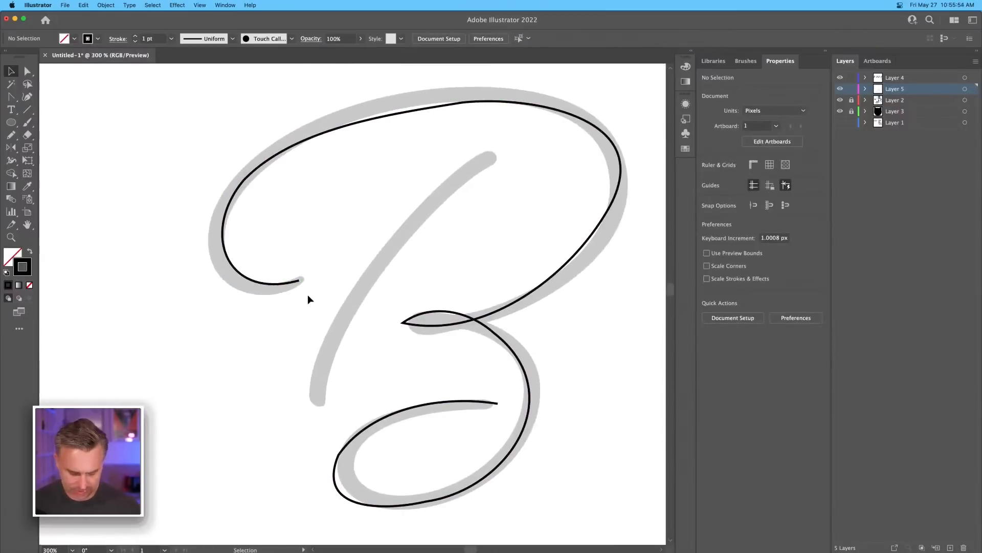
key(shift+c)
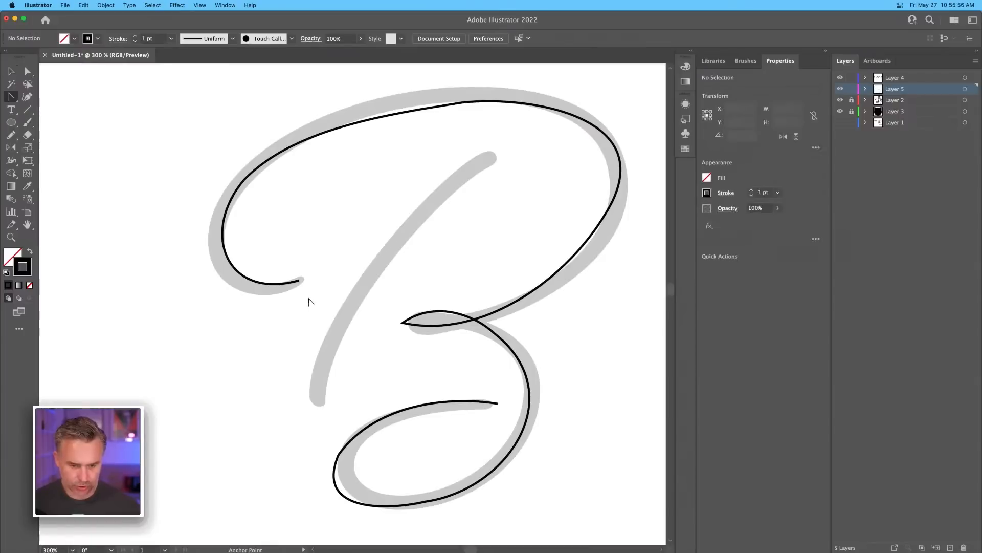
drag(404, 323, 406, 302)
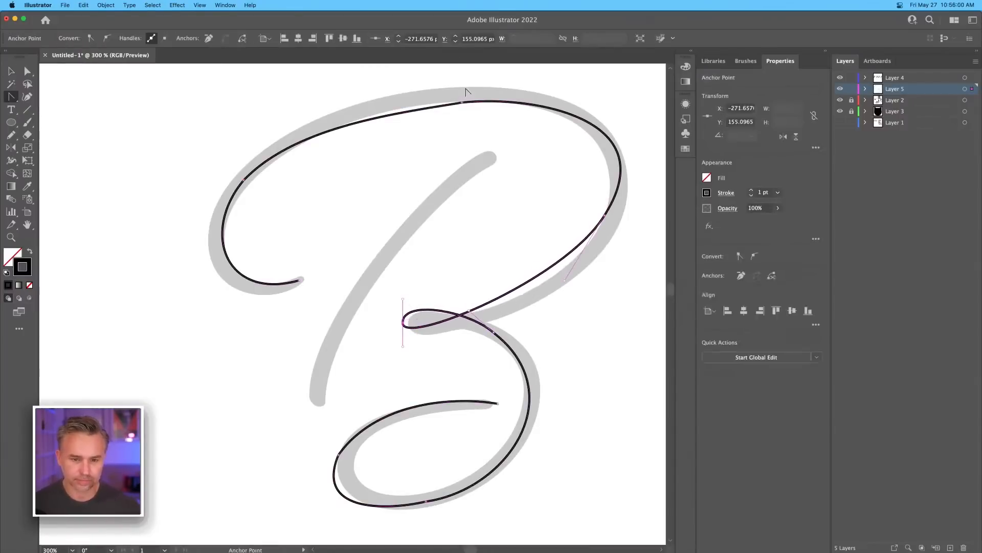
drag(462, 102, 543, 102)
scroll(421, 226, down, 2)
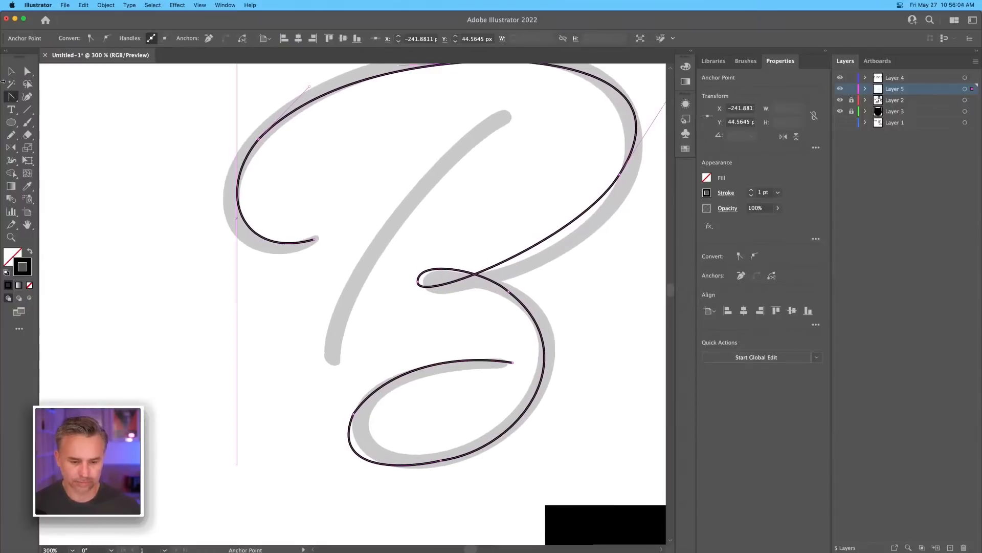
Step: Sample the tapered 12 pt stroke of the needle B with the Eyedropper and apply it to the traced script path
click(12, 72)
key(super+1)
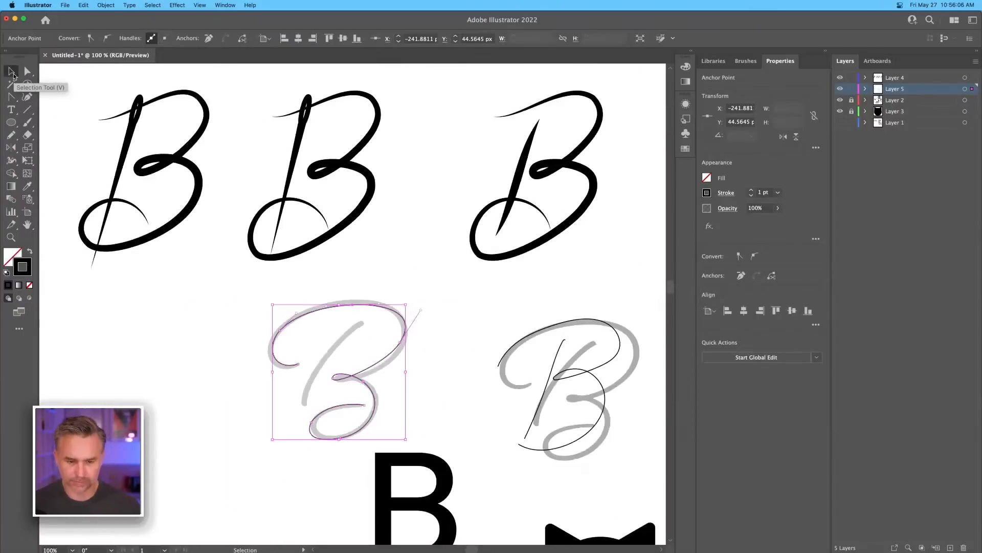
drag(162, 320, 279, 326)
key(i)
drag(189, 190, 362, 233)
click(216, 212)
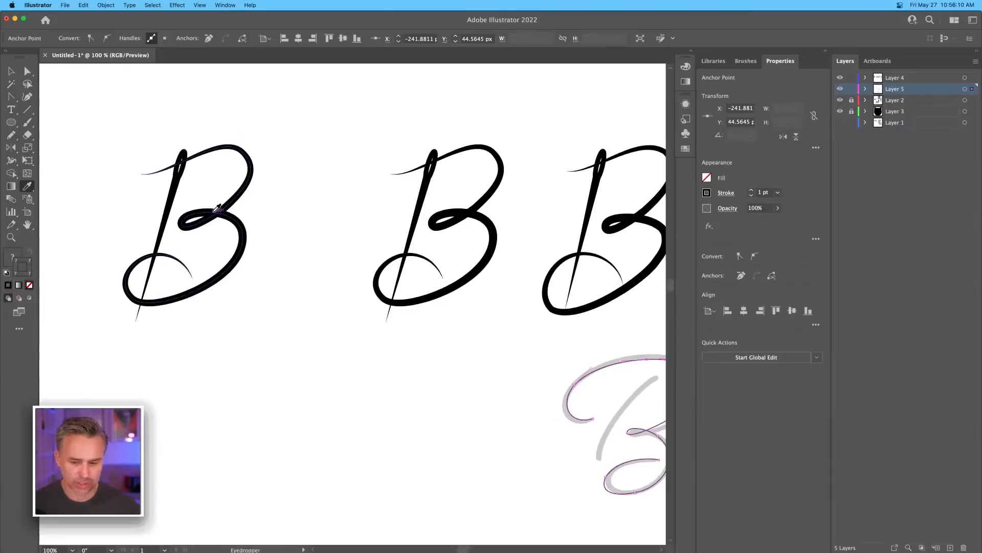
drag(323, 266, 266, 211)
click(12, 72)
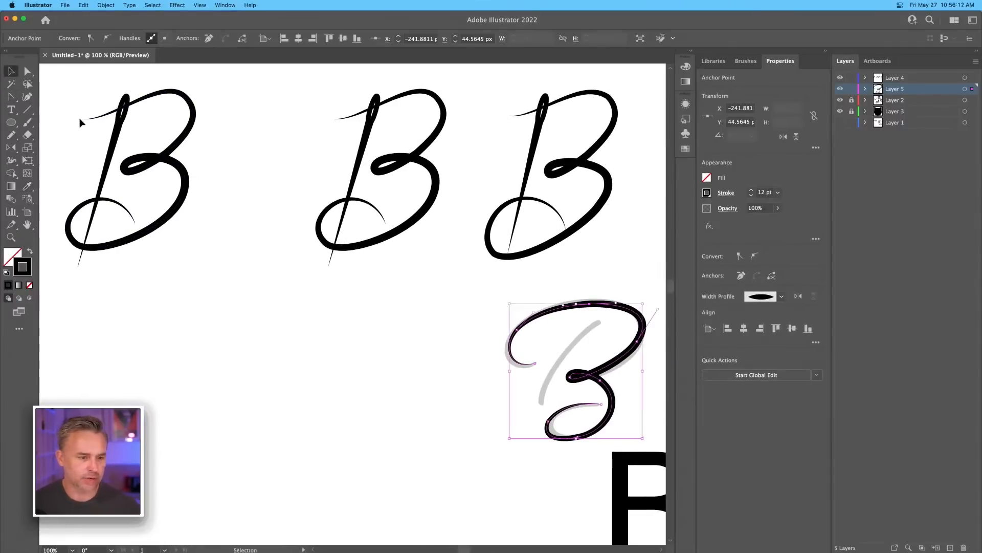
Step: Duplicate the sewing needle into the empty area below and place the thick traced script stroke over it as a second B
mouse_move(114, 138)
mouse_down()
mouse_move(406, 193)
mouse_move(388, 181)
mouse_move(254, 348)
mouse_move(143, 348)
mouse_up()
drag(549, 303, 135, 281)
key(space)
drag(289, 294, 508, 278)
Step: Move the outermost needle B down beside the new needle B so the two versions stand next to each other
drag(213, 92, 445, 206)
drag(399, 176, 260, 345)
click(344, 225)
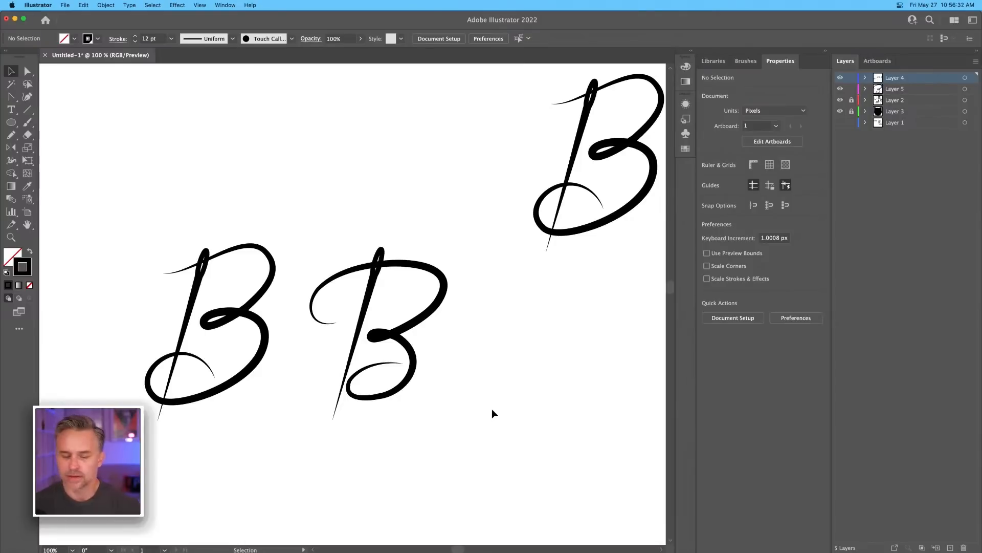
drag(379, 314, 511, 288)
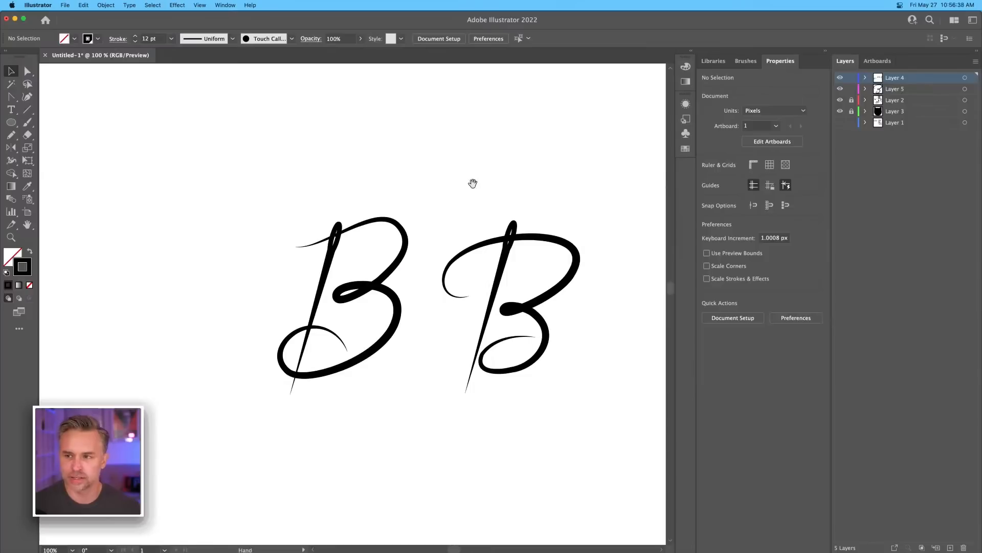
scroll(446, 179, right, 3)
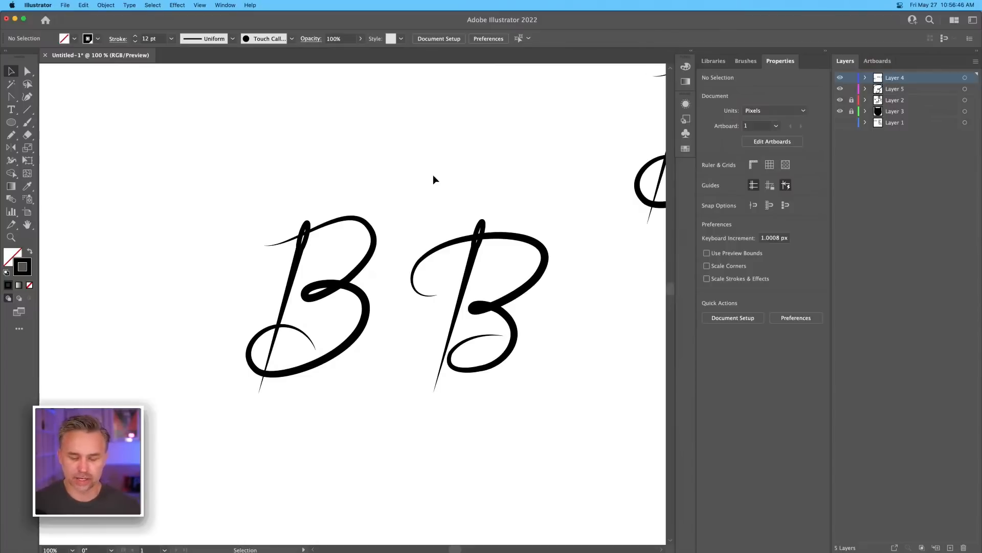
Step: Unlock Layer 2 and Layer 3 and duplicate the cat head with its eyes and whiskers into the empty area beyond the large B
key(a)
scroll(561, 254, down, 3)
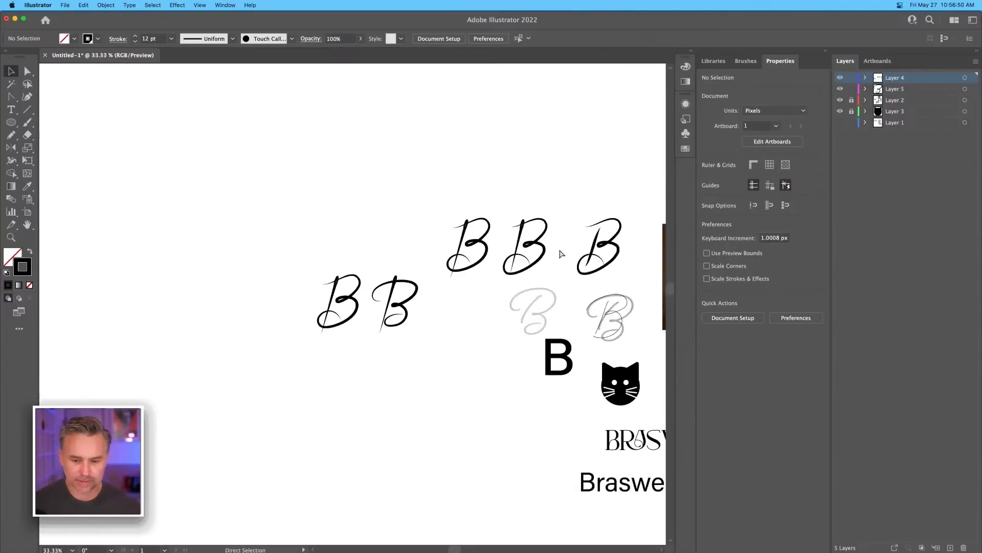
drag(563, 254, 457, 140)
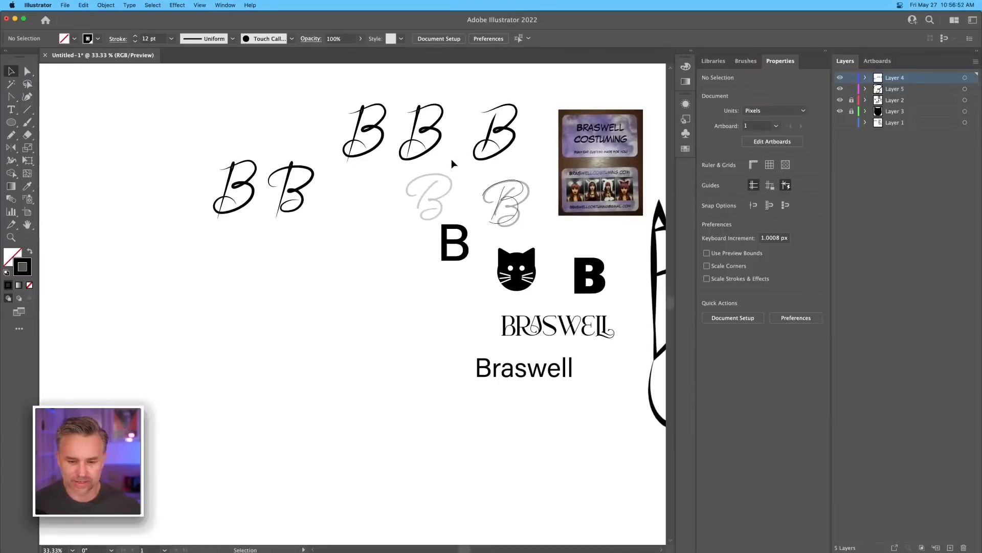
key(super+equal)
key(super+equal)
key(super+equal)
drag(504, 275, 217, 301)
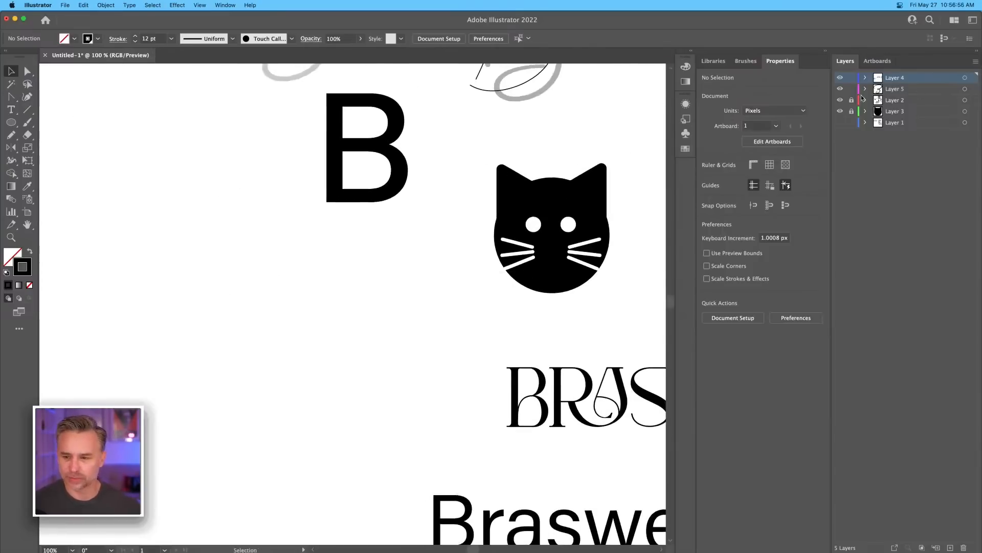
drag(851, 100, 851, 112)
drag(485, 206, 503, 214)
drag(439, 156, 600, 321)
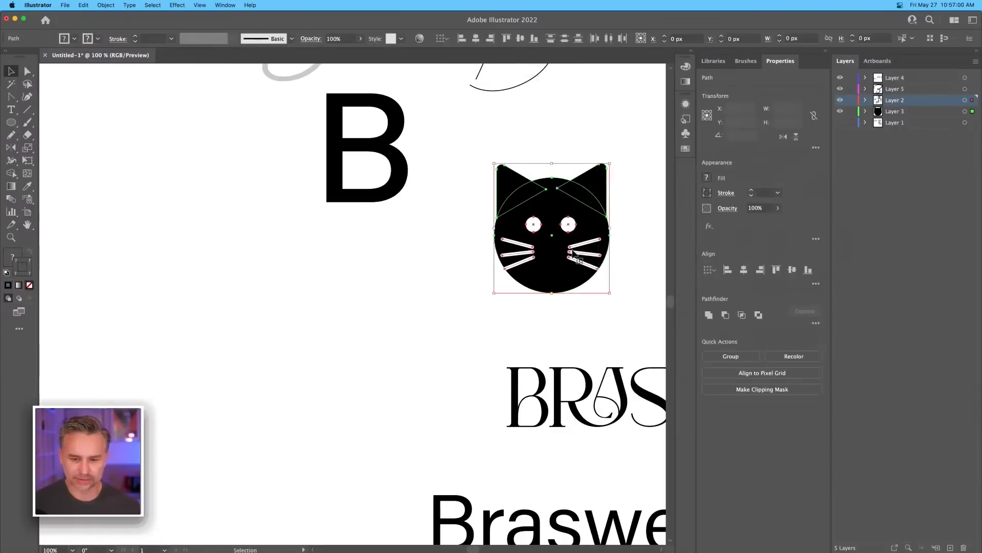
drag(566, 247, 491, 318)
key(super+shift+a)
Step: Give the copied cat's three left whiskers a black stroke and shift them outward past the edge of the face
click(428, 320)
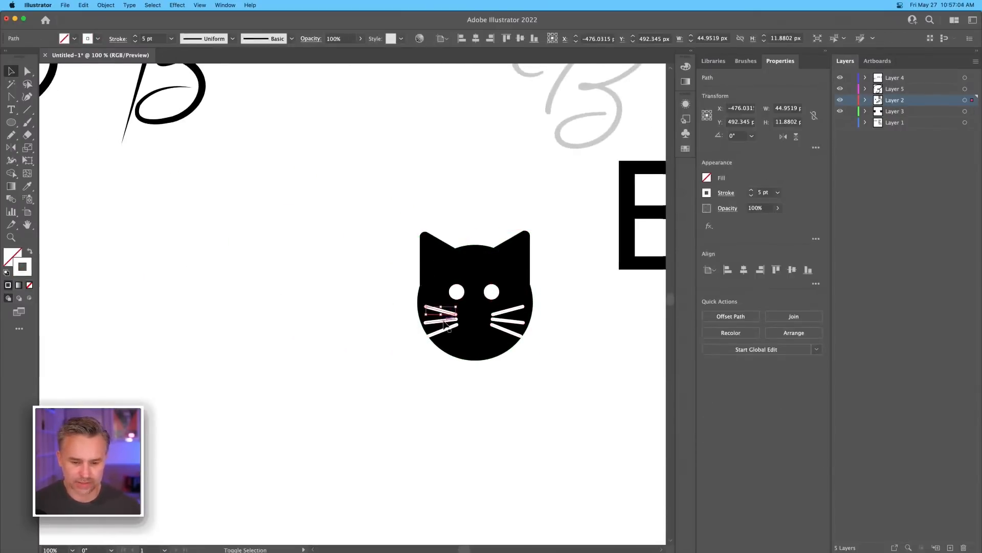
shift+click(441, 311)
shift+click(441, 330)
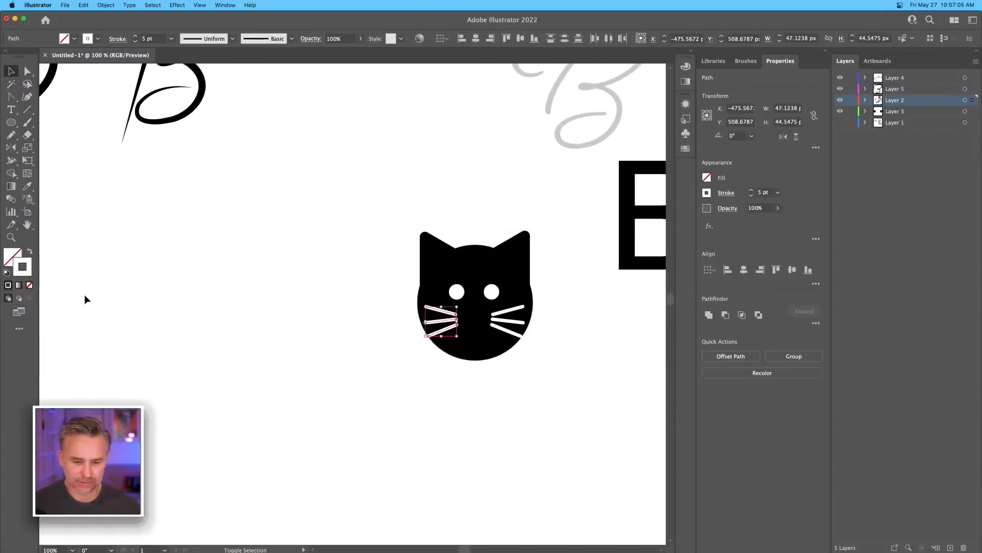
click(707, 193)
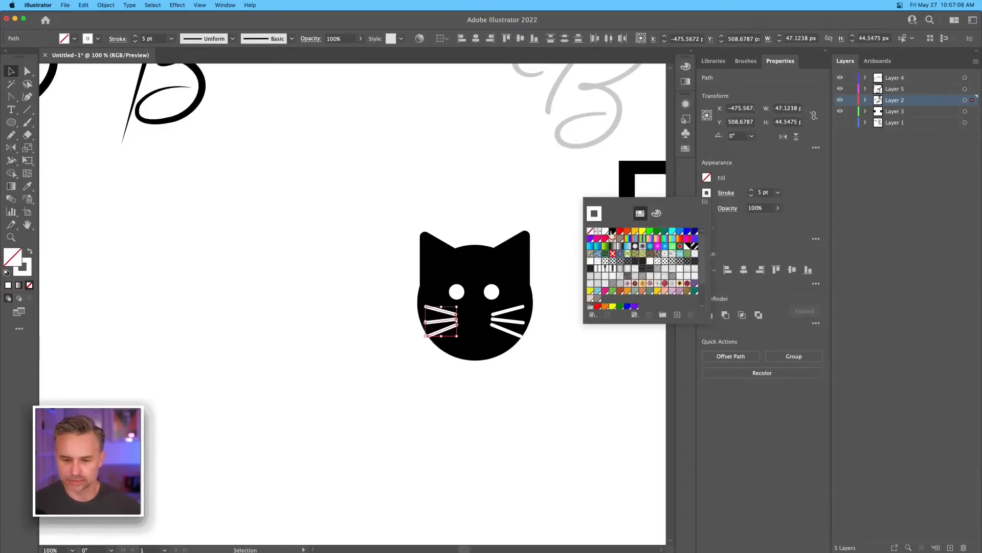
click(612, 231)
click(292, 347)
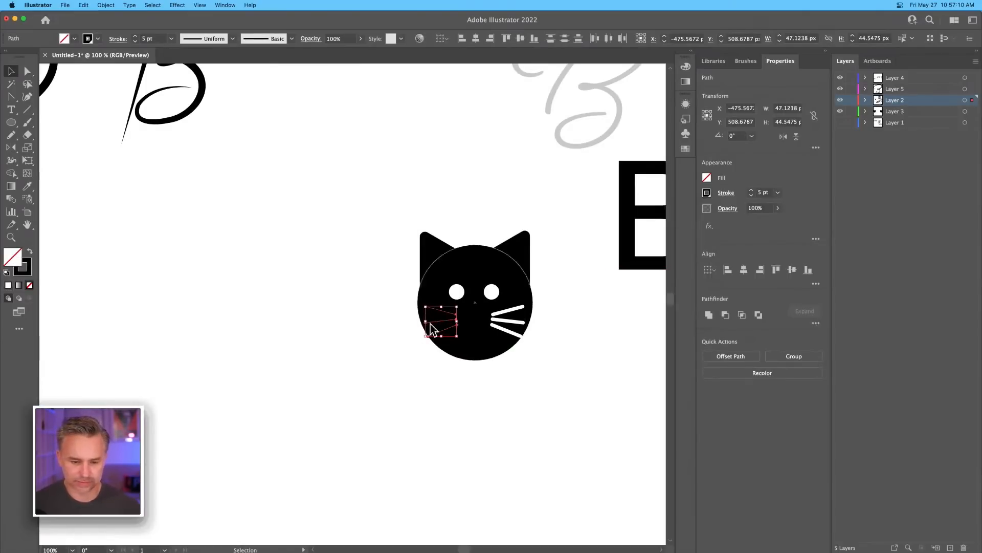
drag(433, 327, 412, 328)
Step: Delete the three white whiskers on the right side of the copied cat's face
click(499, 322)
drag(521, 330, 520, 333)
key(Delete)
click(514, 309)
key(Delete)
click(510, 331)
key(Delete)
Step: Copy the black left whiskers to the right side of the face and reflect the copy so it mirrors the left set
drag(405, 352, 542, 327)
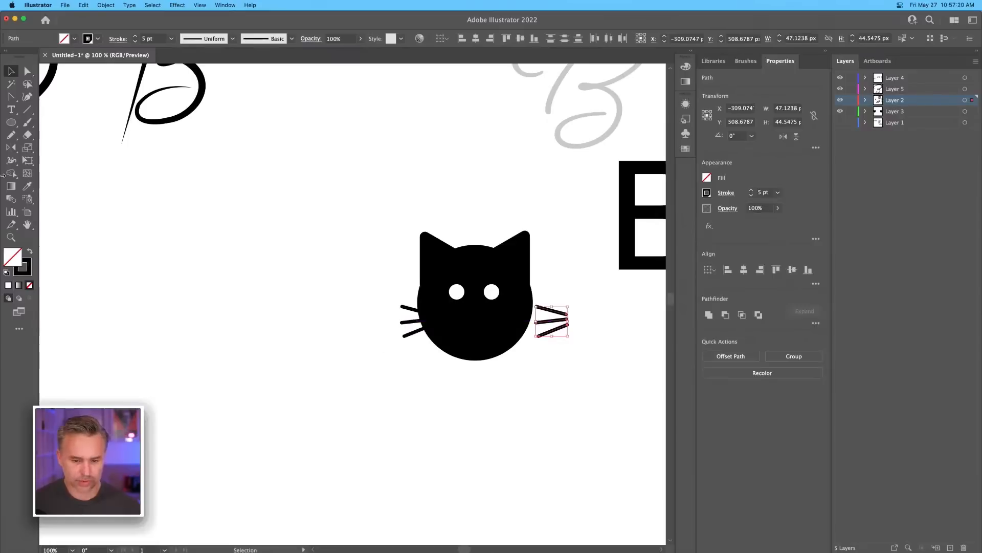
double_click(11, 148)
key(Return)
click(11, 71)
shift+click(545, 319)
mouse_move(552, 321)
mouse_down()
mouse_move(537, 321)
mouse_move(552, 323)
mouse_up()
click(562, 295)
click(558, 308)
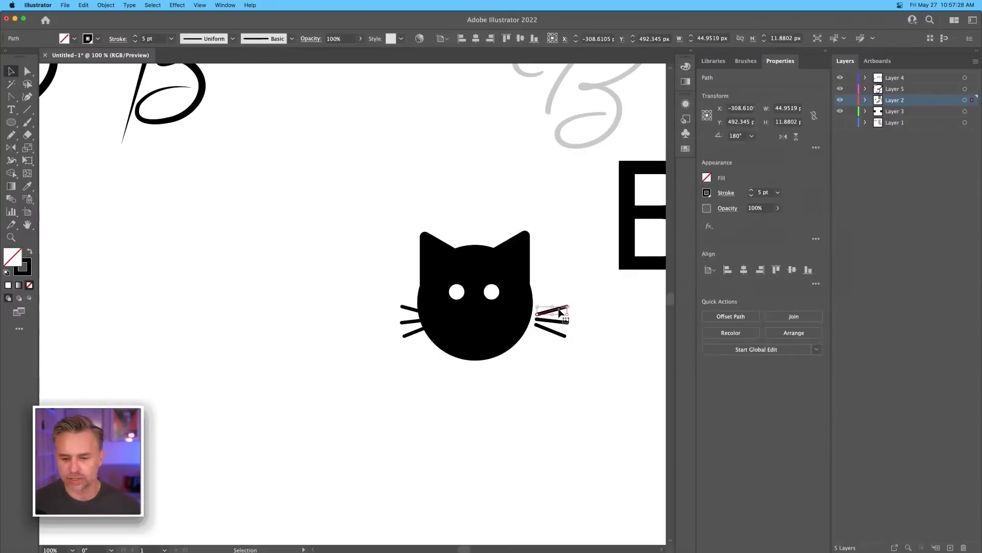
Step: Group the right whiskers and the left whiskers as two separate groups
drag(549, 289, 570, 353)
key(ctrl+g)
key(v)
drag(377, 294, 408, 354)
key(super+g)
key(super+g)
click(393, 273)
Step: Delete the grey handwritten B sketch above the copied cat head
drag(417, 210, 523, 263)
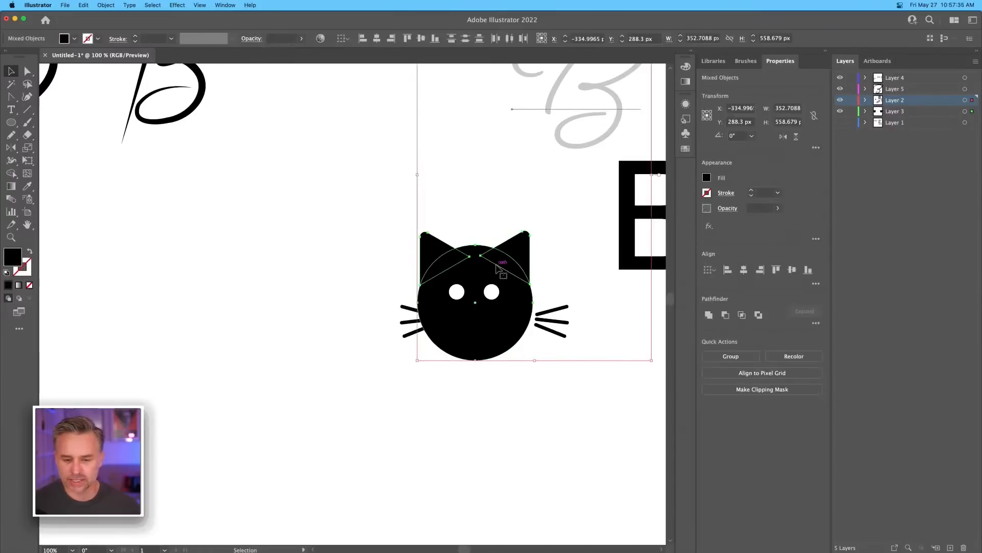
click(385, 198)
click(576, 95)
key(Delete)
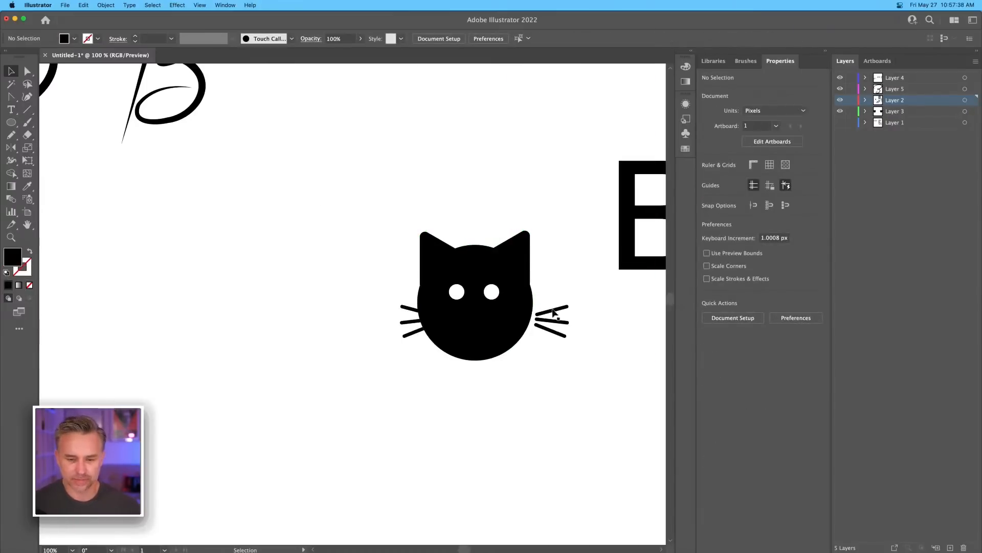
Step: Move the right whiskers in against the face and scale the black head shape down to about 138 px wide
drag(560, 313, 547, 314)
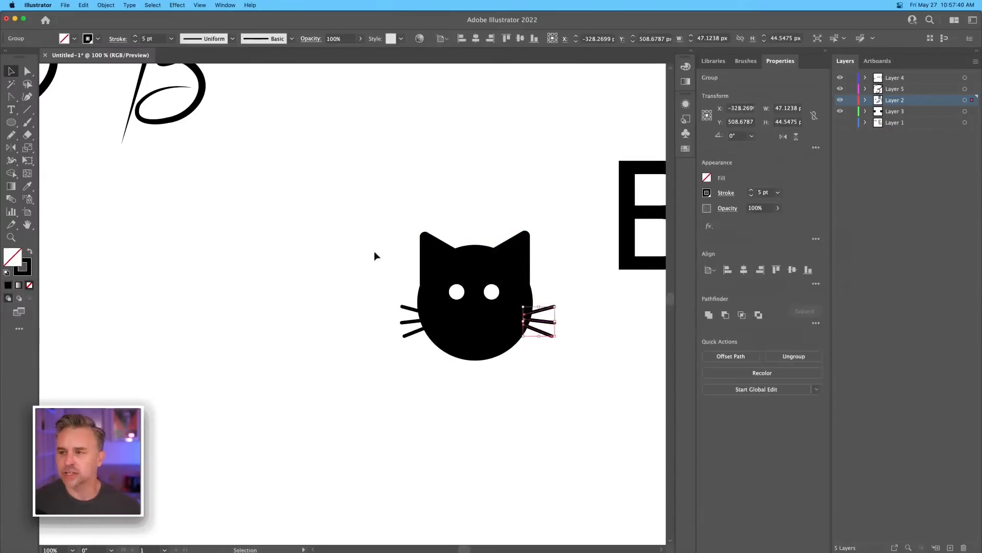
click(467, 250)
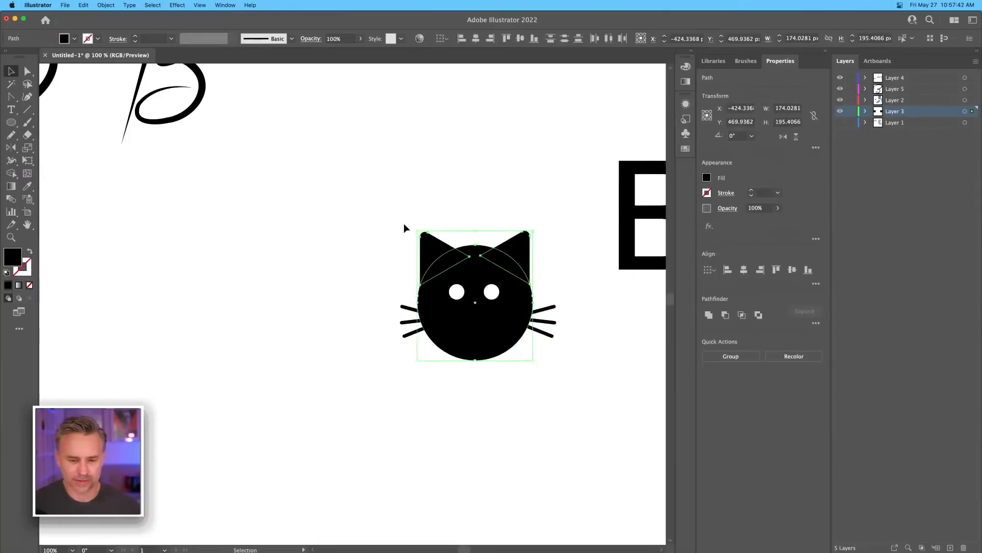
click(397, 235)
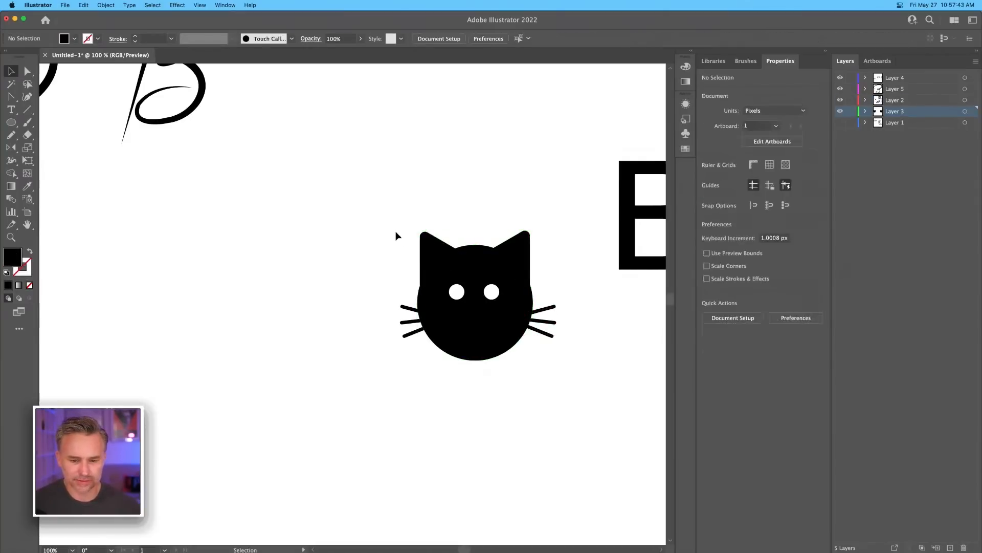
click(521, 261)
drag(415, 231, 440, 259)
drag(484, 332, 477, 334)
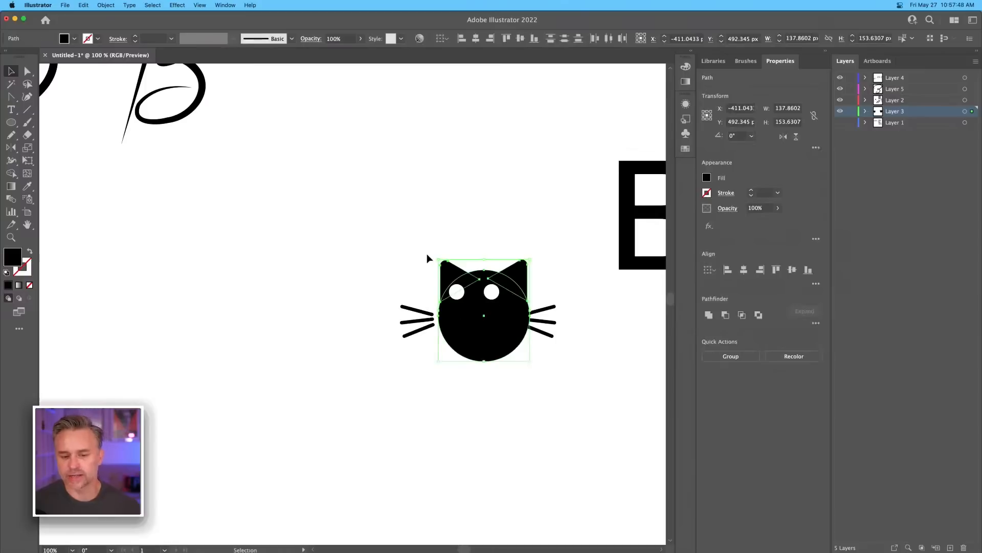
Step: Move both whisker groups in against the smaller head and reposition the white eyes closer together, centred on the face
click(428, 258)
drag(407, 310, 420, 313)
drag(548, 324, 541, 329)
drag(421, 322, 422, 328)
drag(460, 292, 496, 306)
click(454, 222)
Step: Compare the cat head that has black outer whiskers with the other logo variations
drag(477, 215, 407, 182)
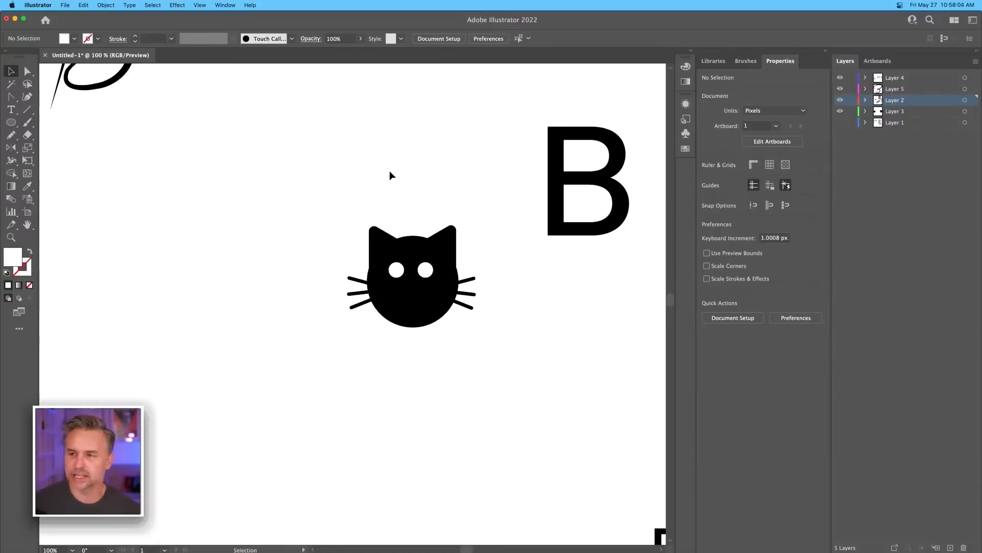
drag(326, 184, 242, 236)
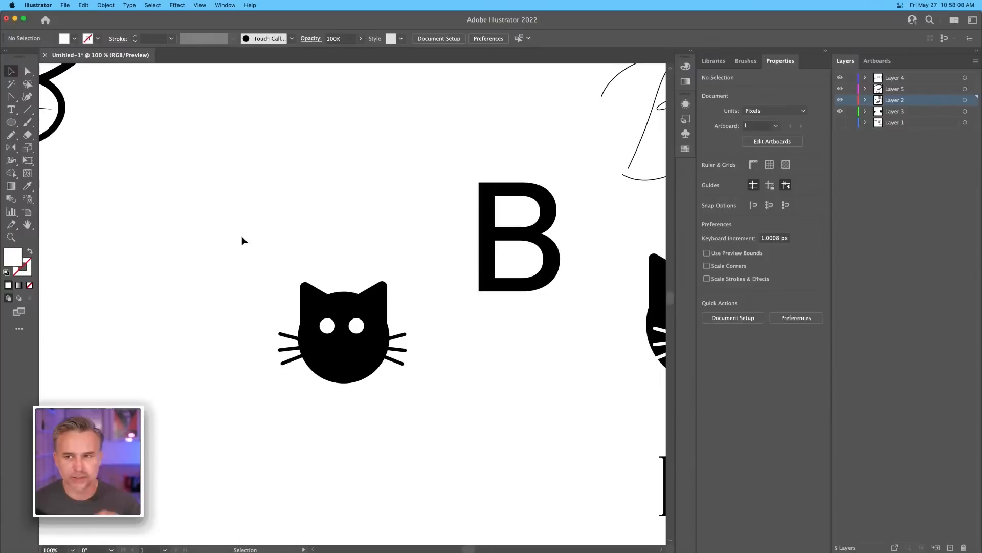
key(super+minus)
key(super+minus)
key(super+minus)
key(super+minus)
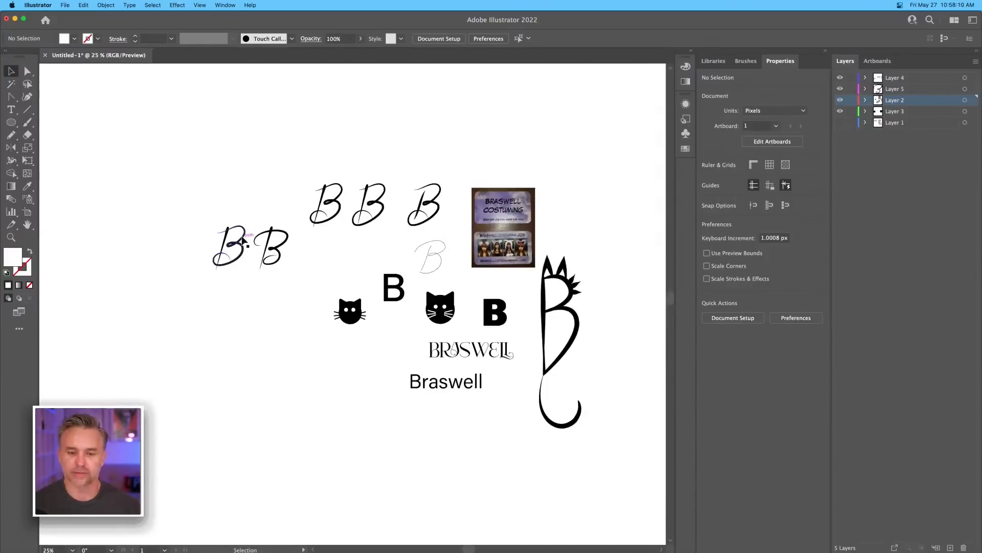
Step: Examine the Braswell Costuming business card photo, including its lettering and the cat-ear product images
drag(477, 167, 320, 281)
key(super+plus)
key(super+plus)
key(super+plus)
key(super+plus)
key(super+plus)
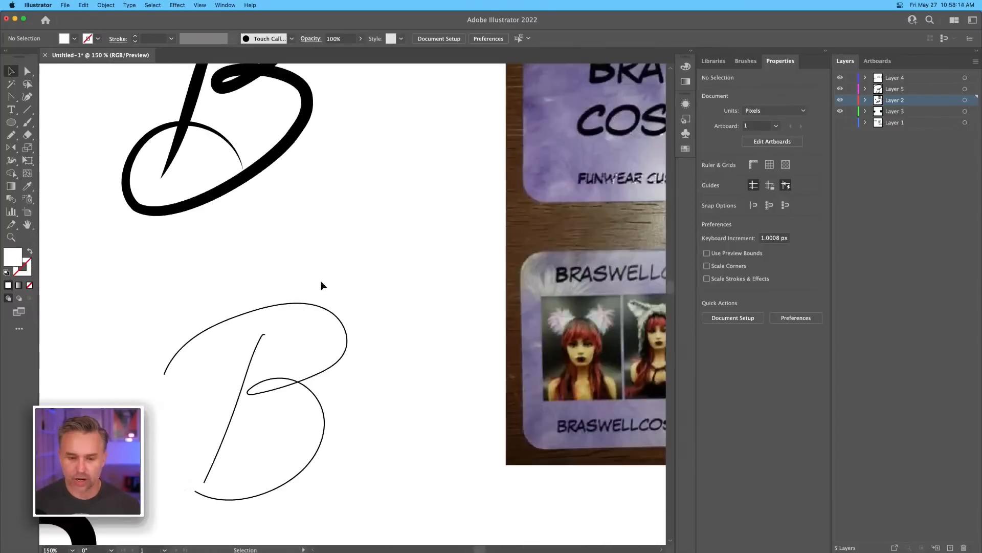
drag(441, 255, 184, 307)
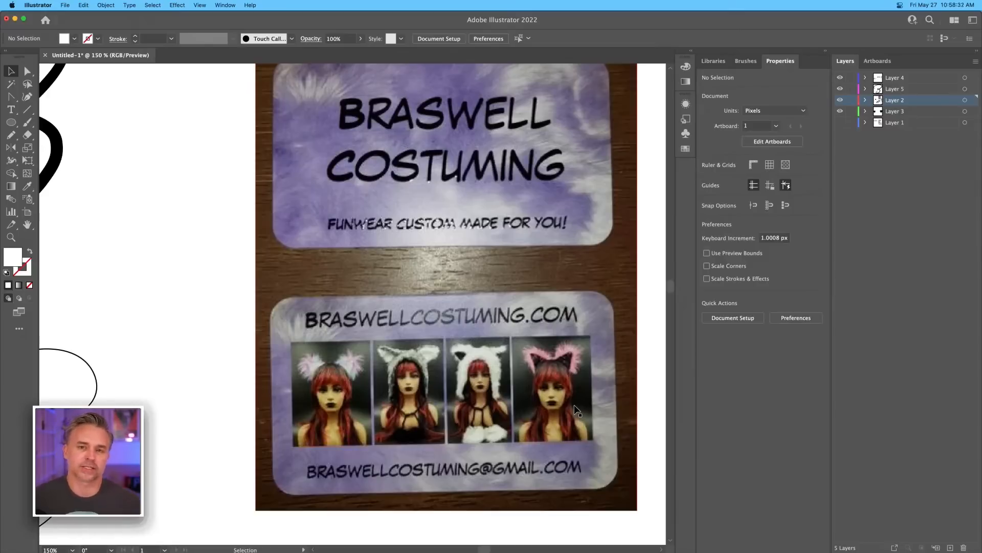
key(super+minus)
key(super+minus)
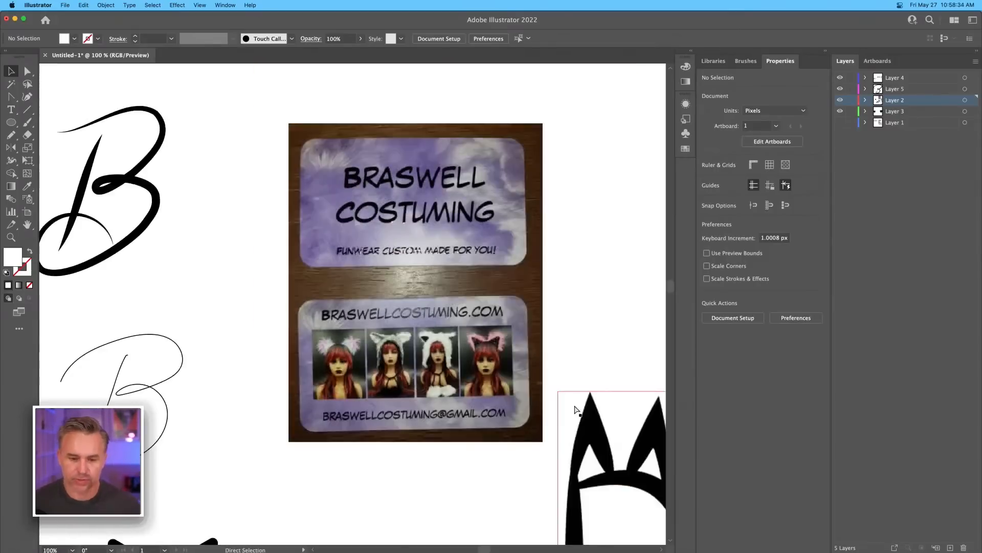
Step: Duplicate the small cat's head shape above it without eyes or whiskers and stack a circle copy beneath it as a body
scroll(233, 248, left, 6)
scroll(233, 248, down, 4)
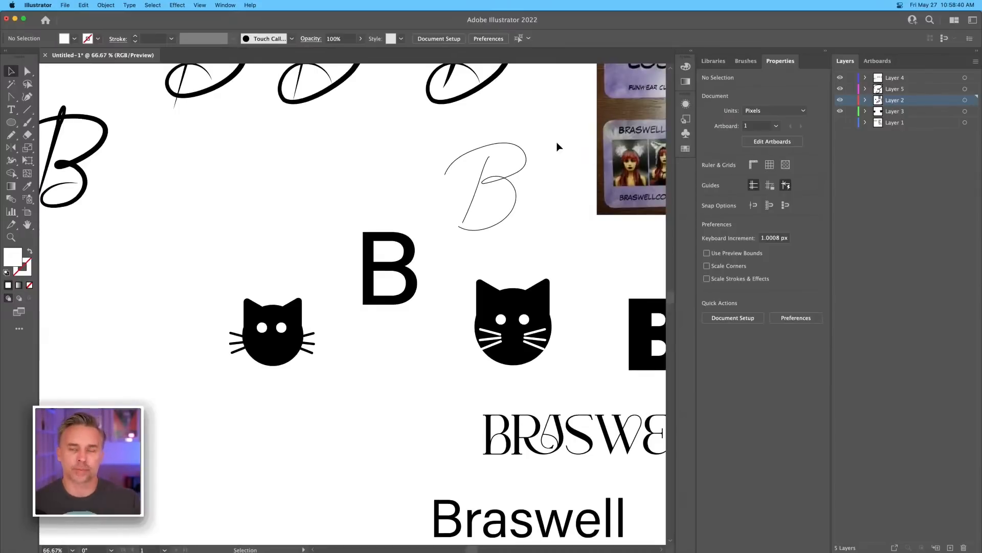
key(super+plus)
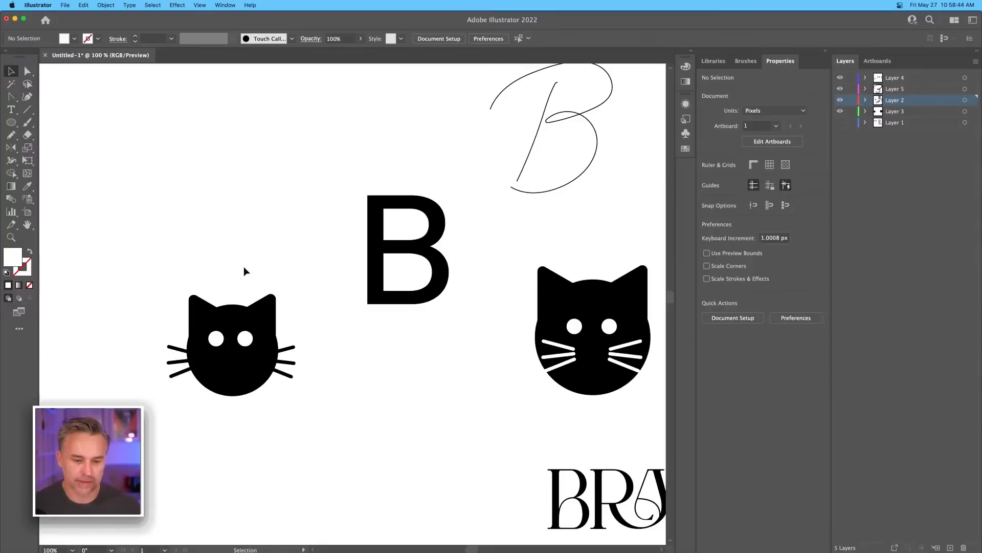
drag(177, 245, 259, 238)
scroll(225, 184, left, 5)
scroll(222, 185, right, 5)
click(180, 140)
click(171, 164)
drag(185, 162, 262, 190)
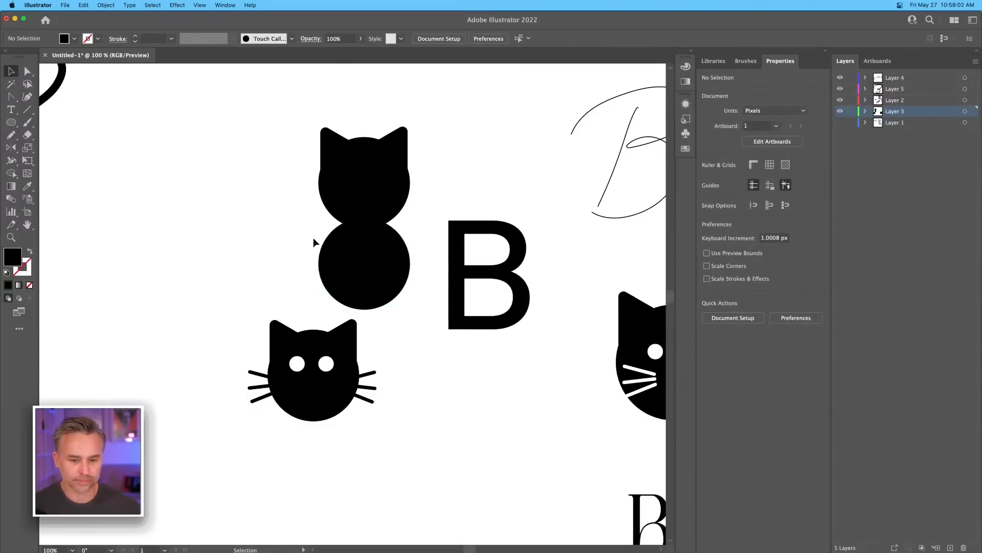
Step: Copy the two ears from the stacked cat silhouette onto the top of the sans-serif letter B
click(397, 150)
drag(397, 150, 519, 225)
click(462, 191)
mouse_move(449, 222)
mouse_down()
mouse_move(463, 222)
mouse_move(446, 208)
mouse_up()
key(super+z)
Step: Cut the sans-serif B and paste it in place on a new layer directly above Layer 1, behind the ears
click(462, 183)
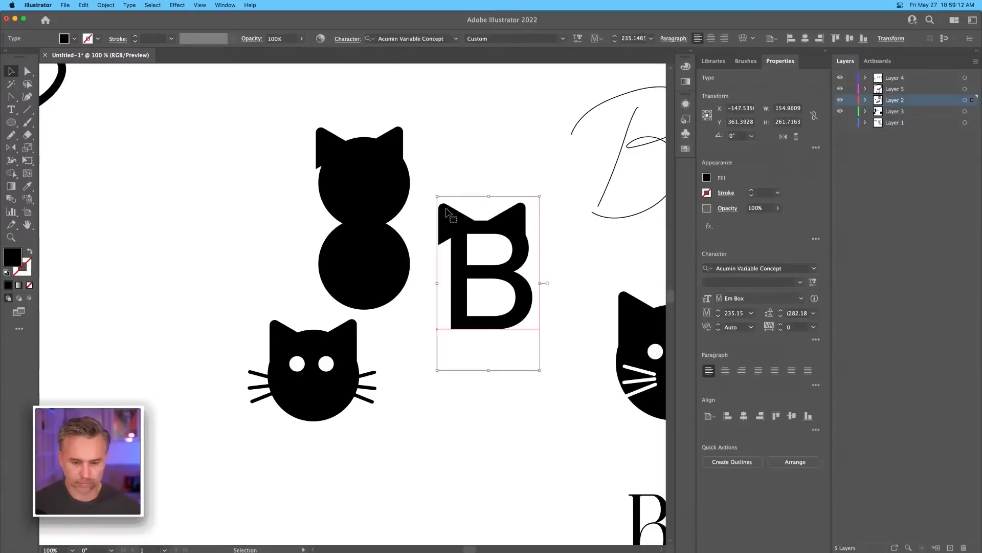
click(441, 170)
click(445, 219)
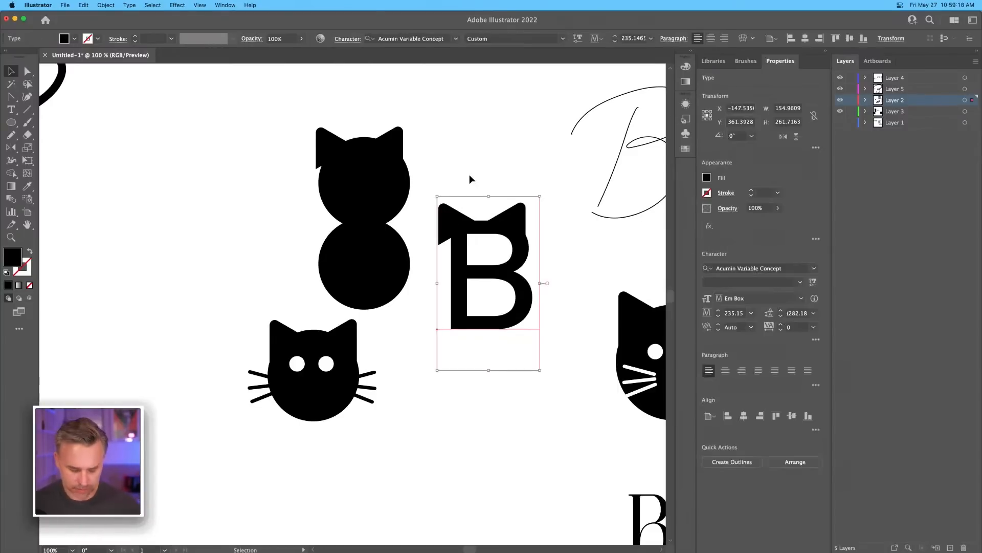
key(Delete)
click(896, 114)
click(903, 125)
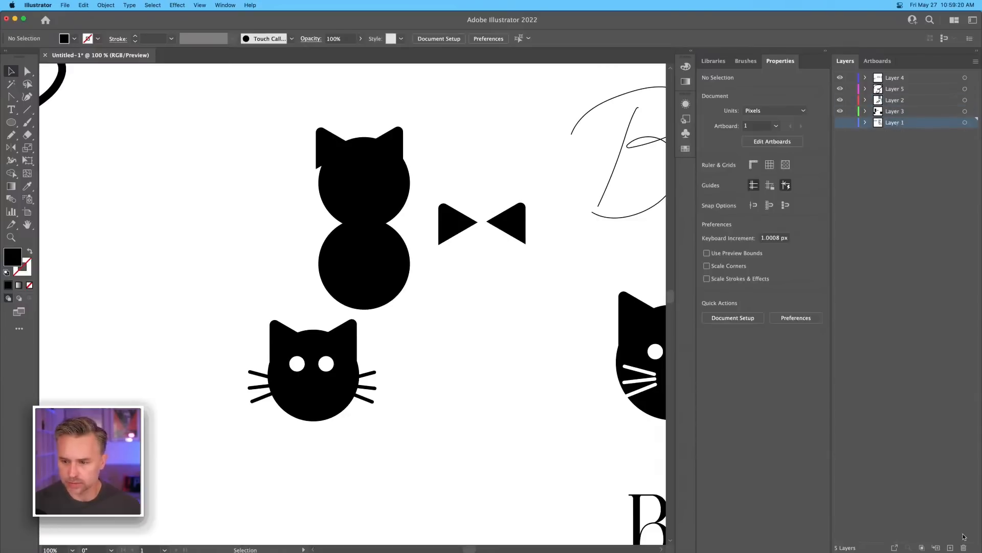
click(949, 547)
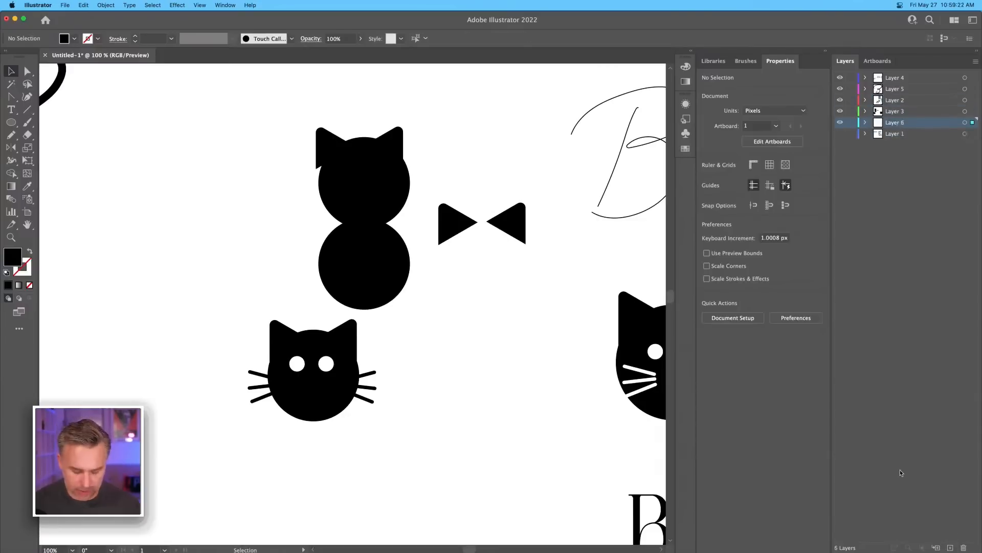
key(super+shift+v)
click(263, 213)
Step: Align the left ear with the outer edge of the B's stem and curve the ear's lower edge clear of the upper counter
drag(446, 217, 458, 217)
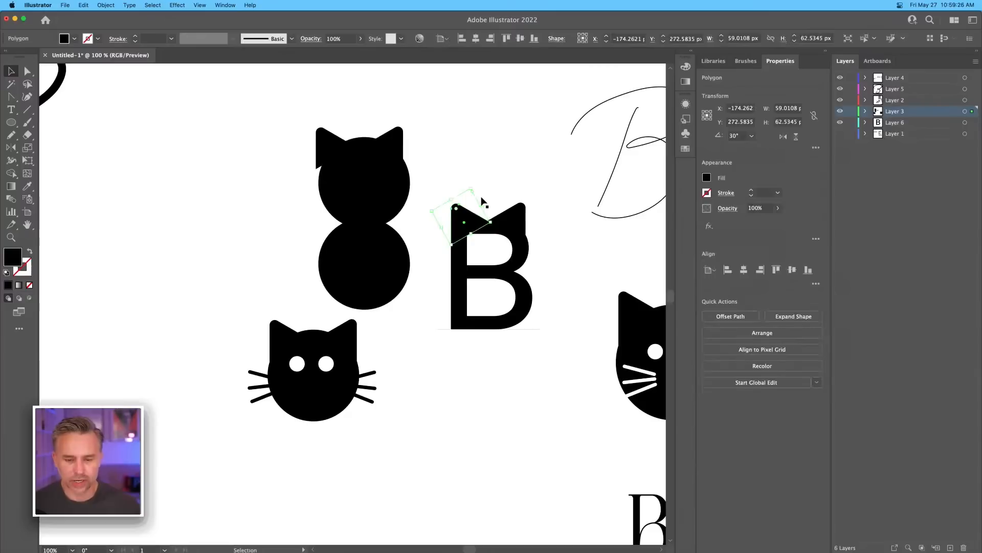
key(super+equal)
key(super+equal)
key(super+equal)
drag(432, 237, 469, 163)
click(28, 71)
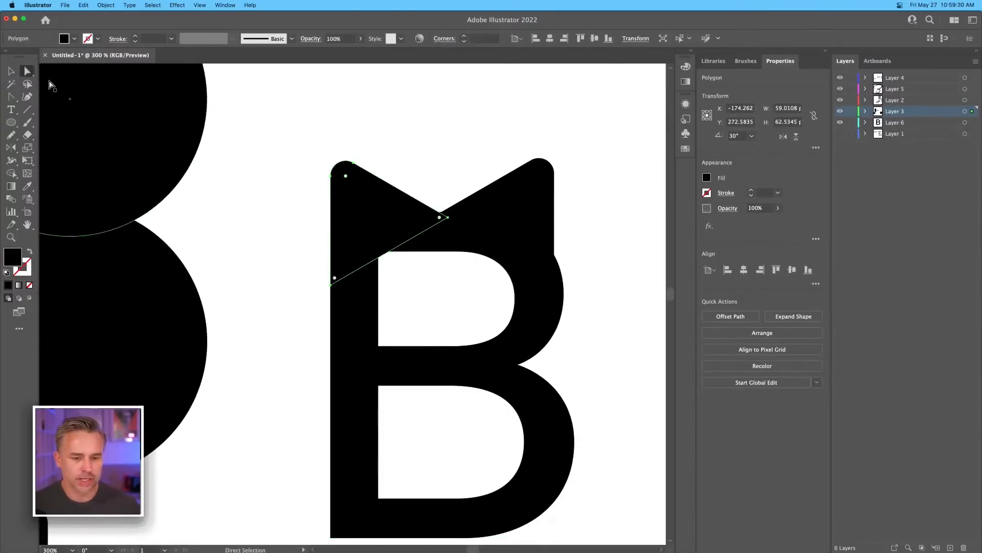
click(11, 96)
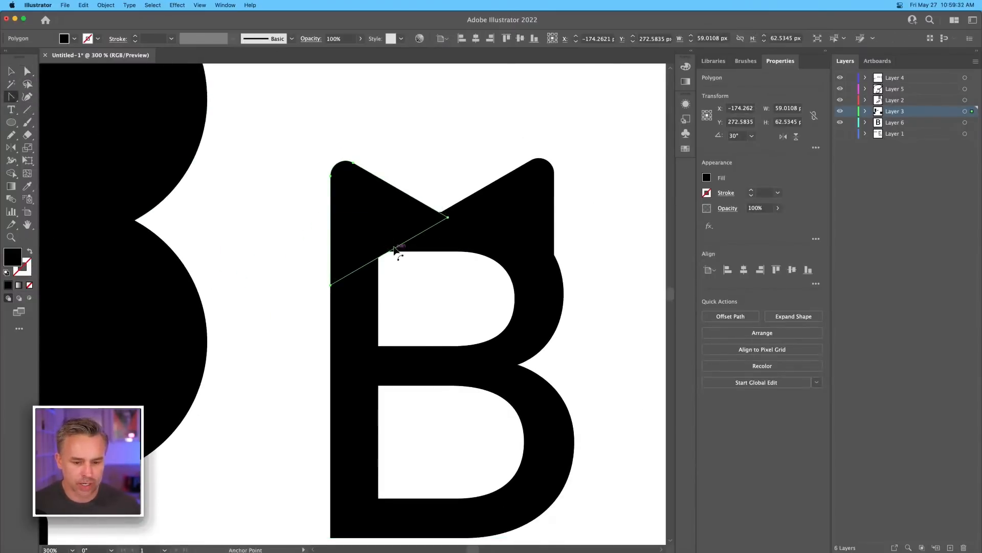
mouse_move(395, 251)
mouse_down()
mouse_move(384, 253)
mouse_move(386, 241)
mouse_up()
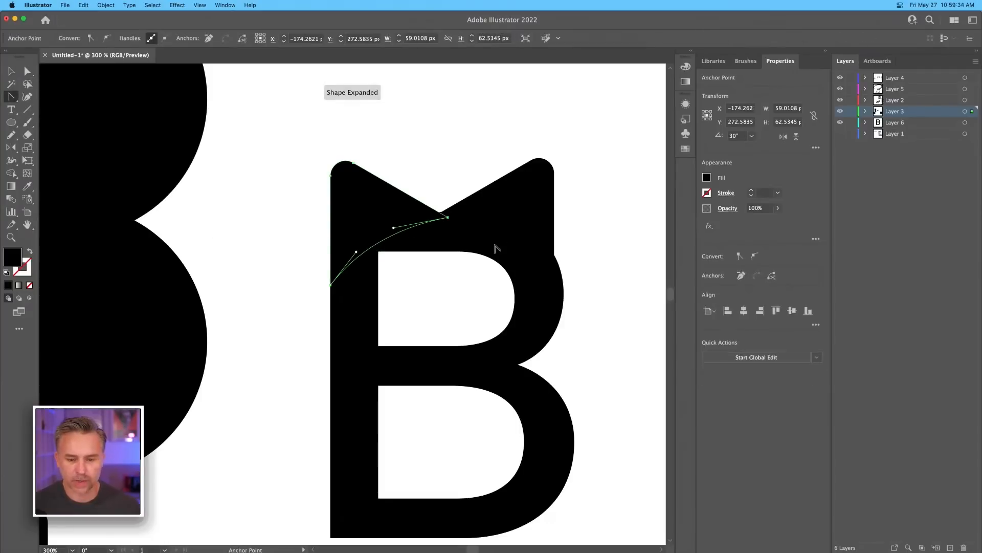
click(11, 71)
click(242, 242)
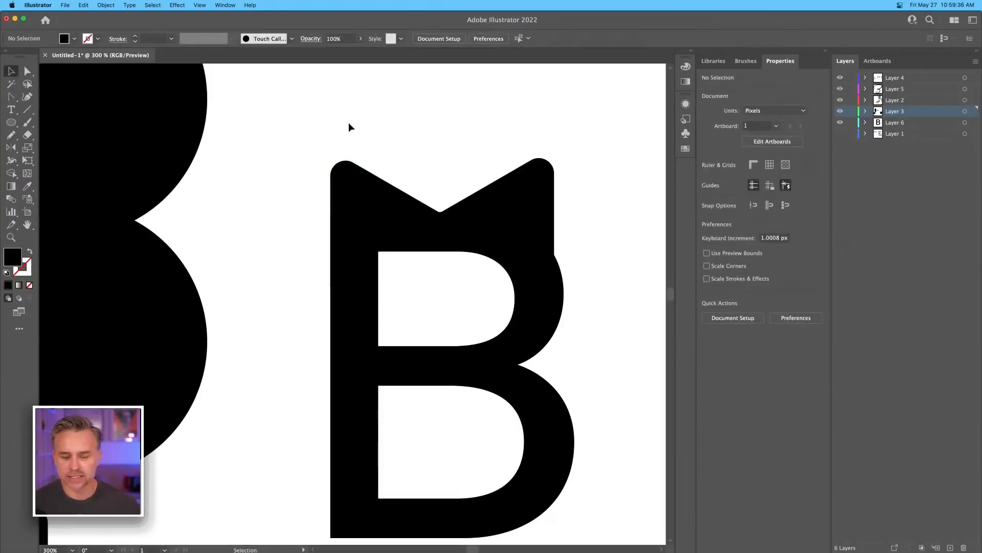
key(super+minus)
key(super+minus)
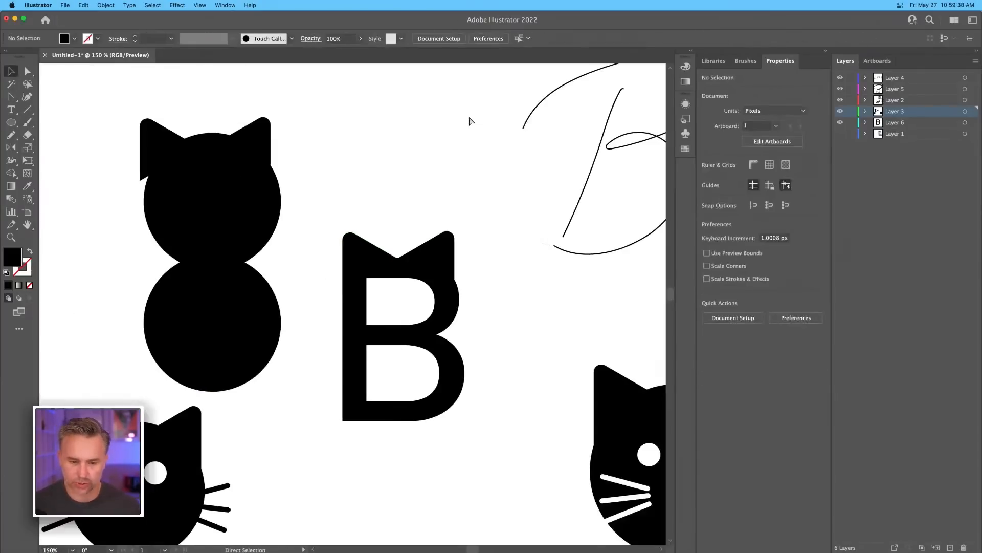
Step: Shrink both cat ears on top of the letter B and tilt each one slightly toward the letter's middle
click(366, 240)
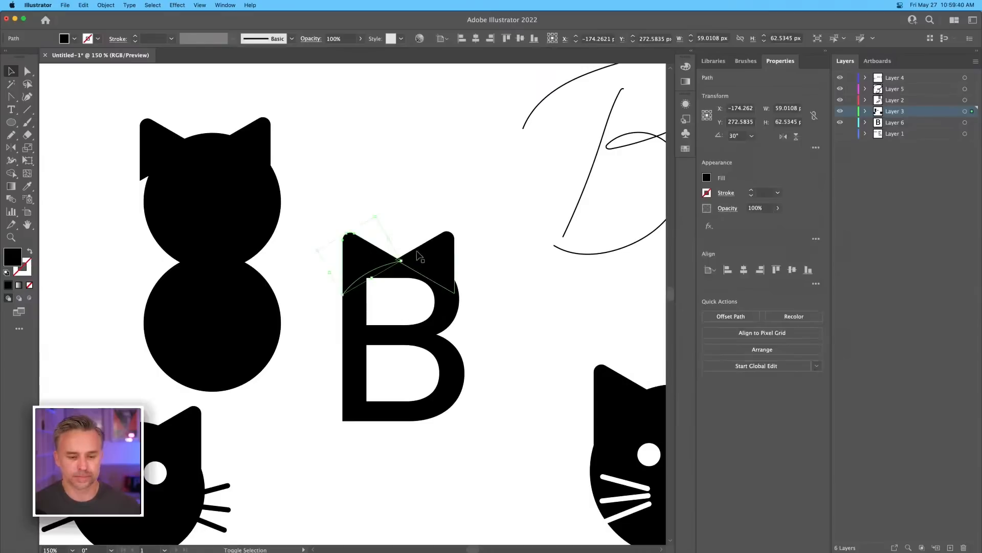
drag(342, 295, 366, 257)
click(332, 218)
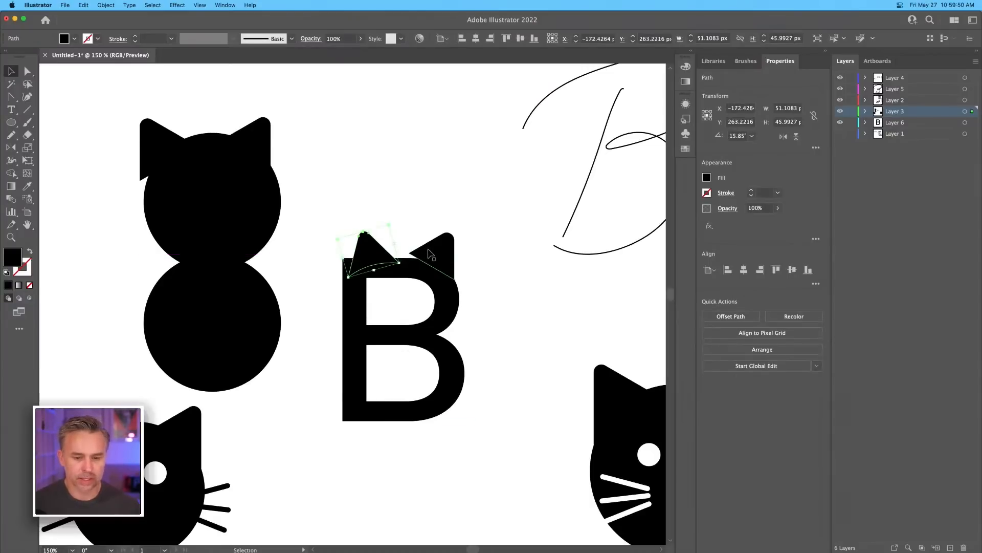
click(438, 249)
drag(431, 209, 364, 248)
mouse_move(363, 248)
mouse_down()
mouse_move(329, 237)
mouse_move(361, 257)
mouse_up()
click(335, 200)
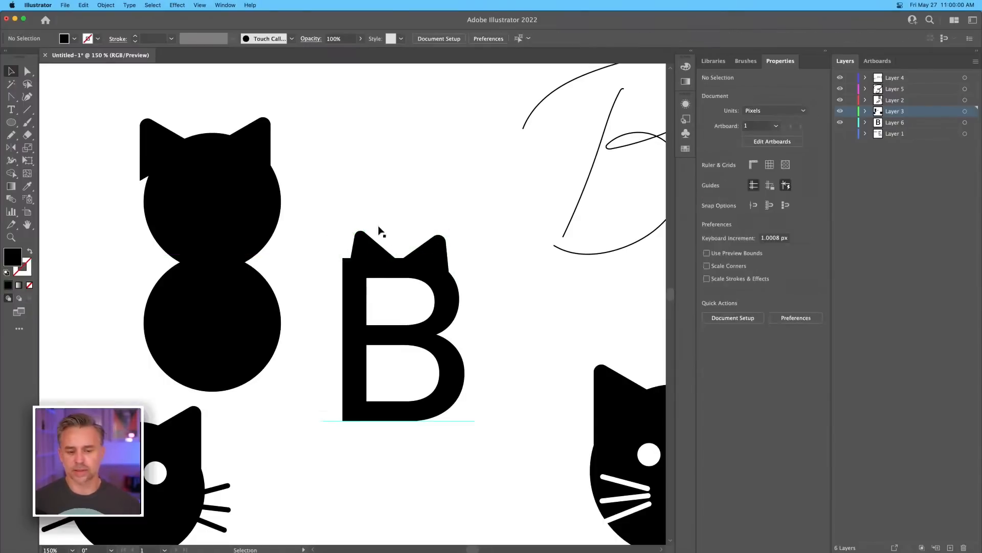
Step: Nudge the right ear closer to the left one and rotate it slightly to balance the pair
drag(429, 251, 426, 248)
click(387, 185)
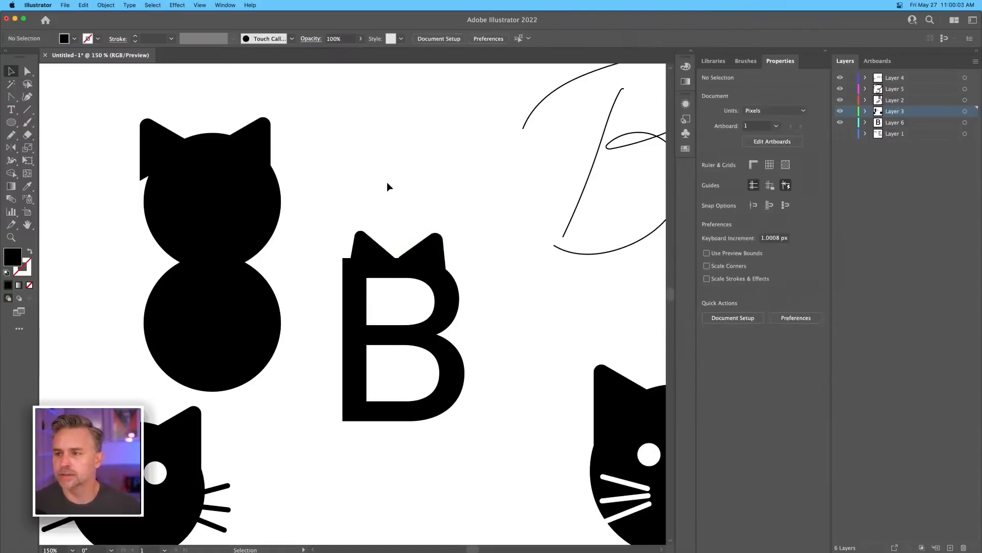
click(407, 261)
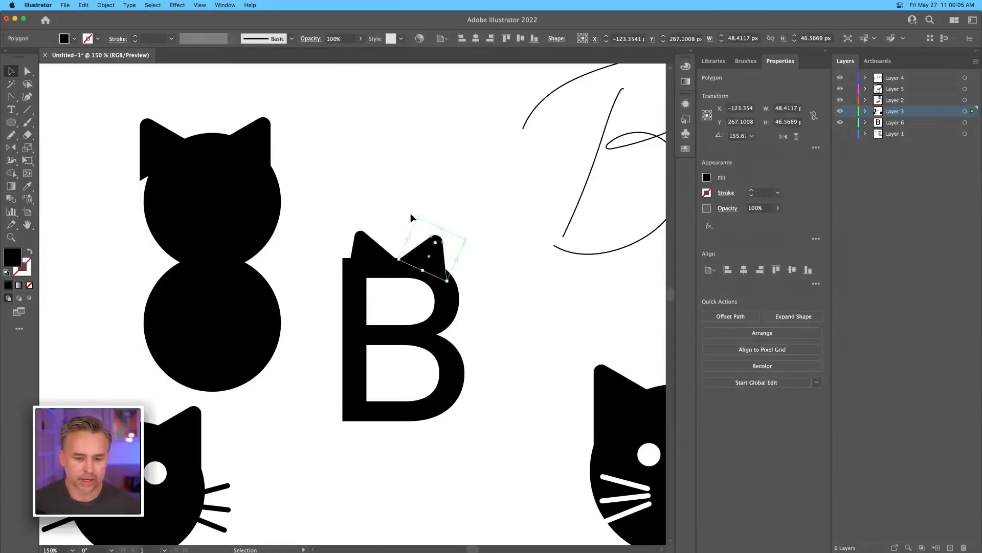
drag(418, 213, 413, 214)
drag(411, 259, 410, 259)
click(334, 190)
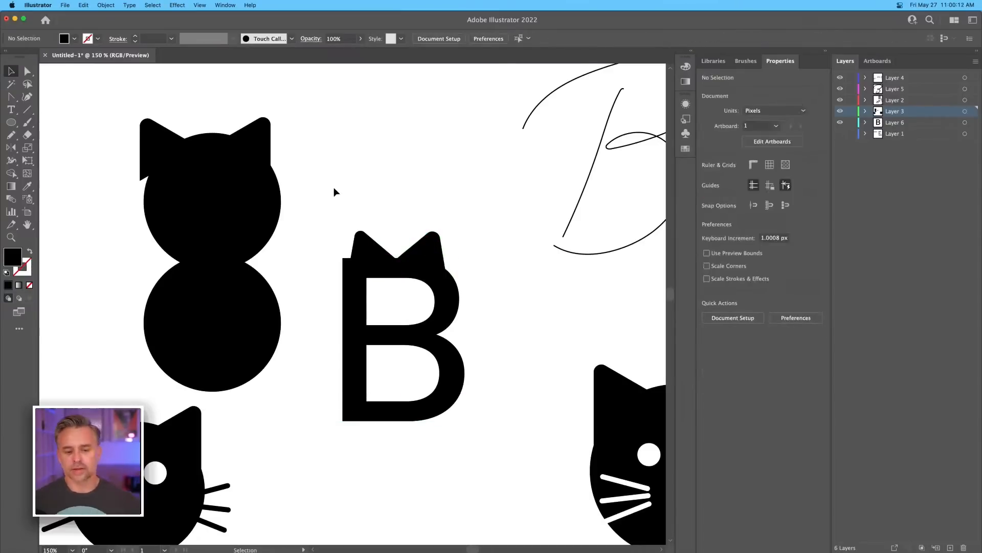
Step: Draw a closed inner-ear triangle about 18 px wide and 19 px tall inside the left ear with the Pen tool
key(super+equal)
key(super+equal)
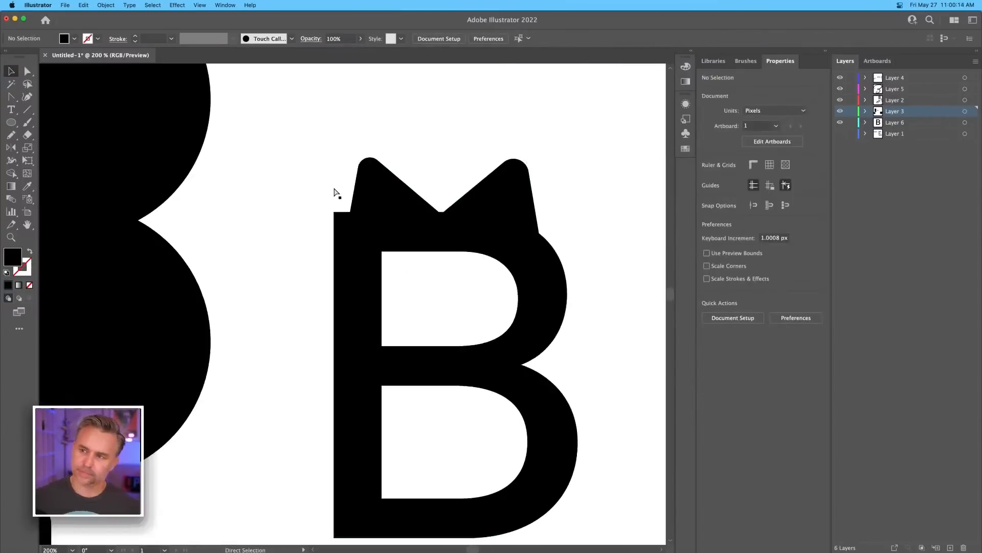
drag(389, 218, 355, 246)
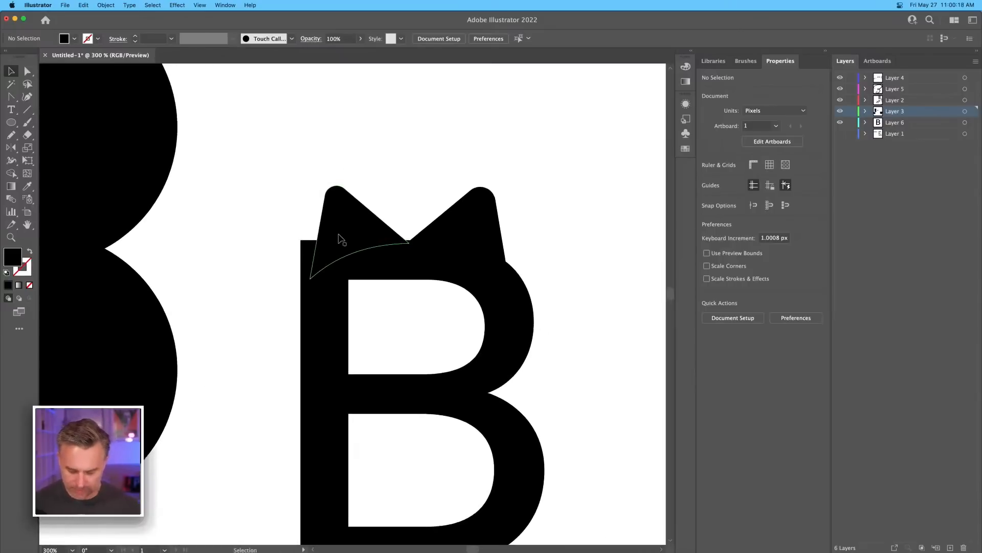
key(p)
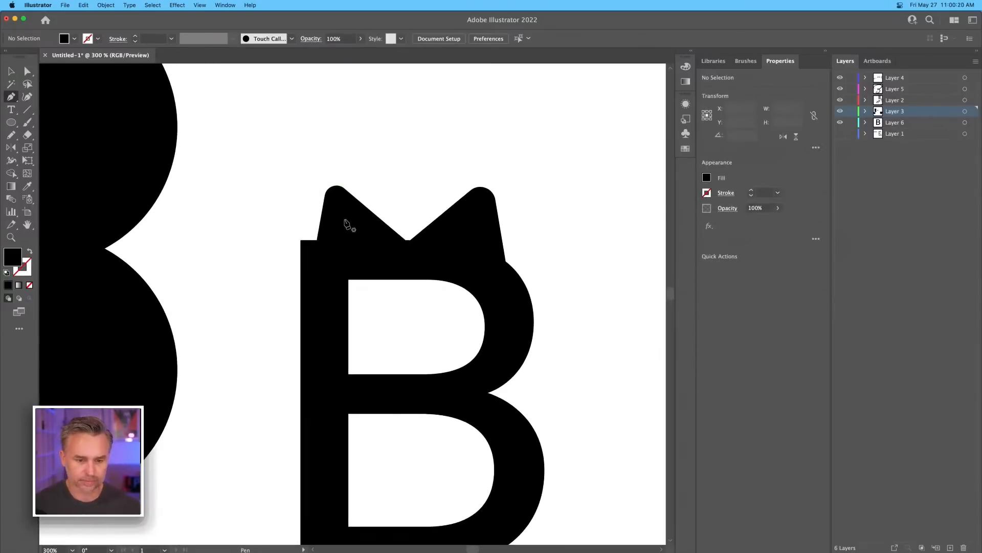
click(345, 219)
click(373, 242)
click(337, 257)
click(344, 220)
Step: Fill the inner-ear triangle with white
click(12, 71)
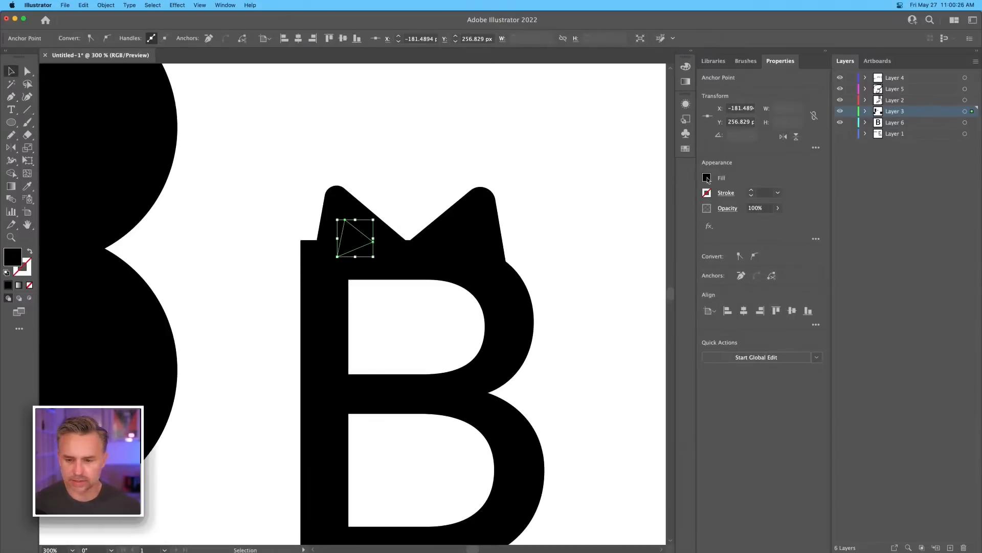
click(707, 178)
click(606, 215)
click(14, 70)
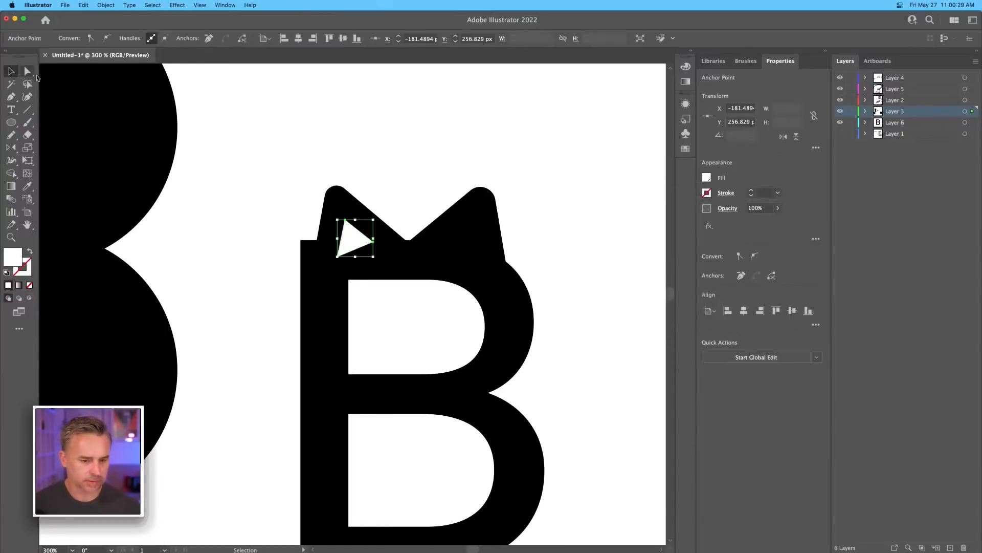
click(290, 195)
Step: Round all corners of the white inner-ear triangle to a radius of about 3 px
click(349, 232)
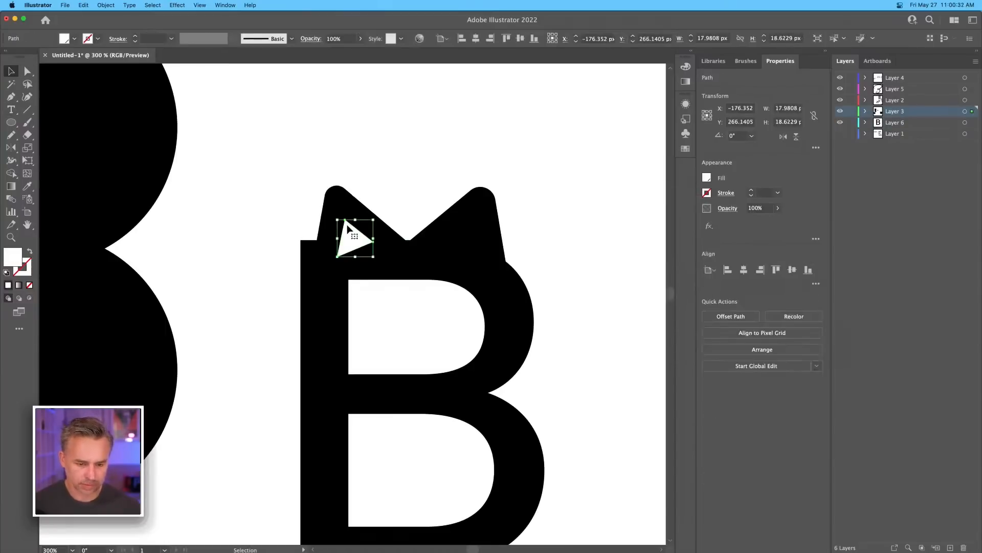
key(super+equal)
key(super+equal)
key(super+equal)
key(super+equal)
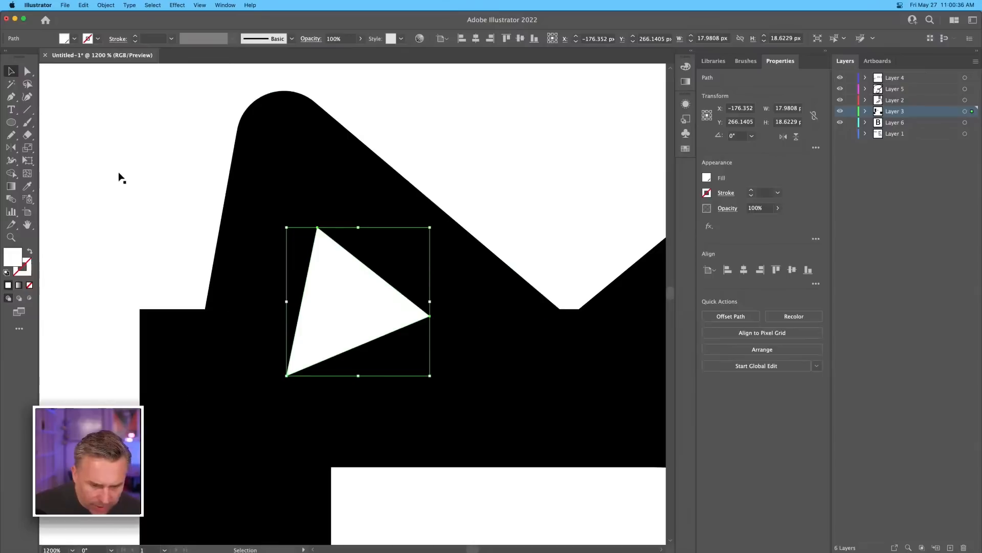
click(121, 179)
click(320, 263)
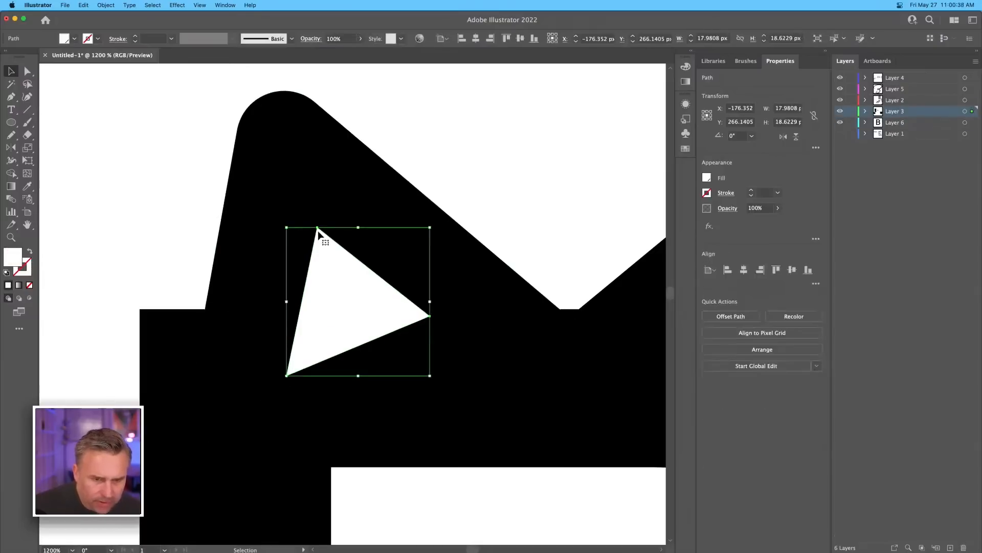
click(29, 73)
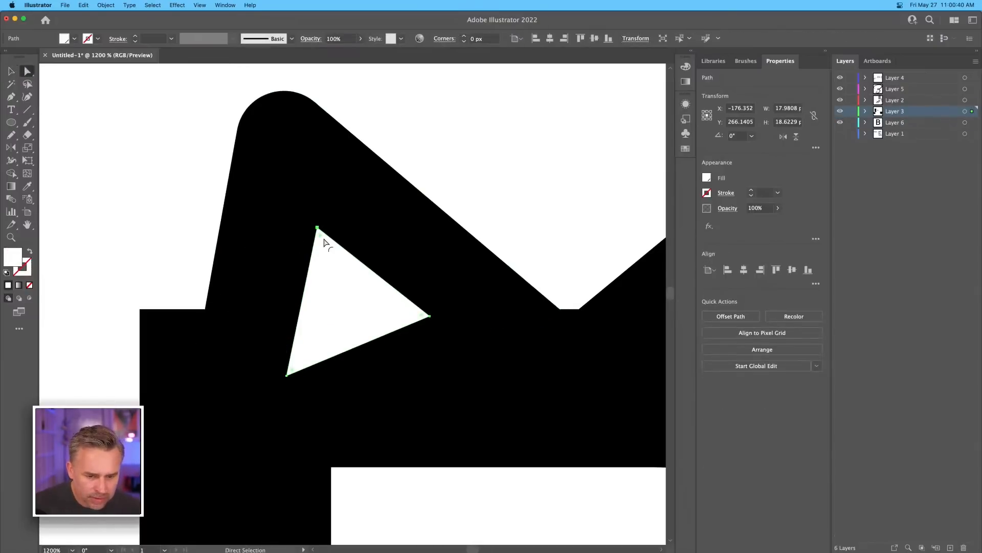
drag(320, 239, 330, 274)
Step: Duplicate the rounded white triangle into the right ear at the same height and reflect the copy to mirror the left one
key(super+minus)
key(super+minus)
key(super+minus)
key(super+minus)
key(super+minus)
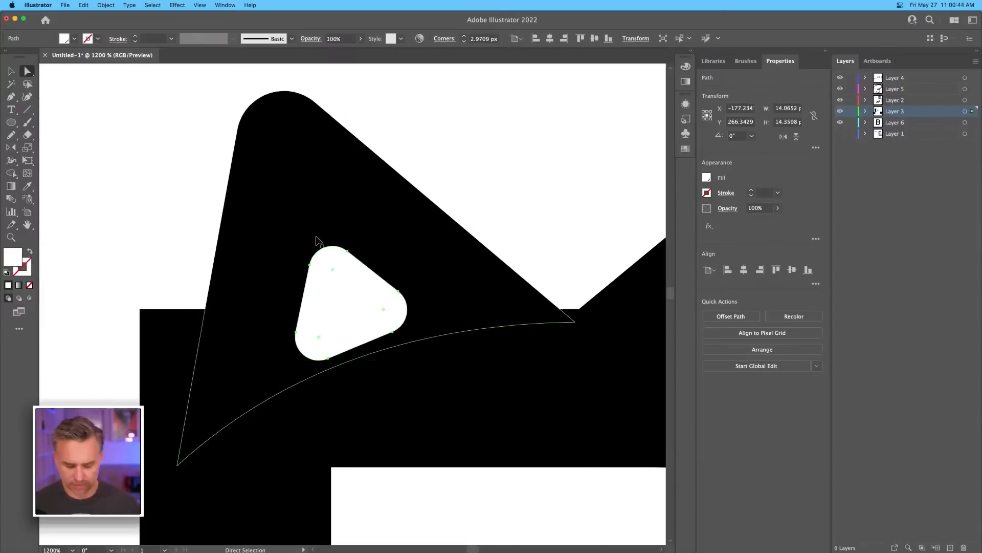
click(10, 72)
click(482, 207)
drag(351, 306, 422, 287)
key(super+z)
double_click(9, 148)
key(Return)
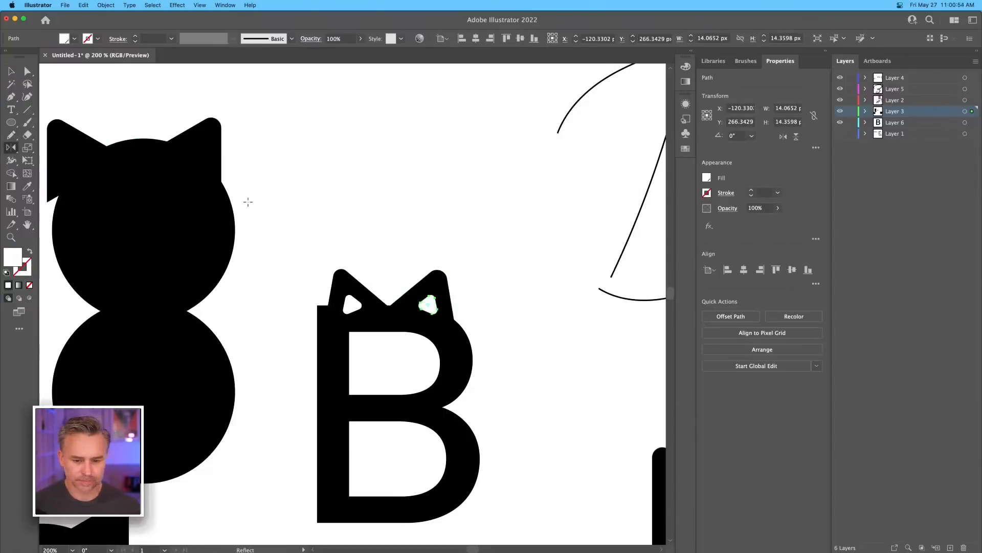
click(10, 71)
click(427, 198)
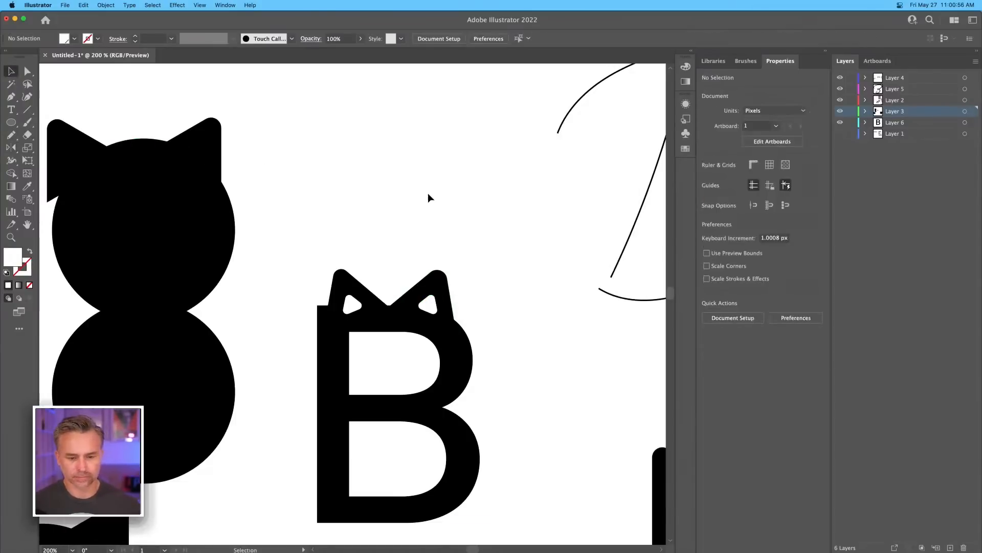
Step: Reposition and tilt the cat ears with their white inner shapes, seating the left one on the B's upper-left corner
drag(298, 358, 309, 219)
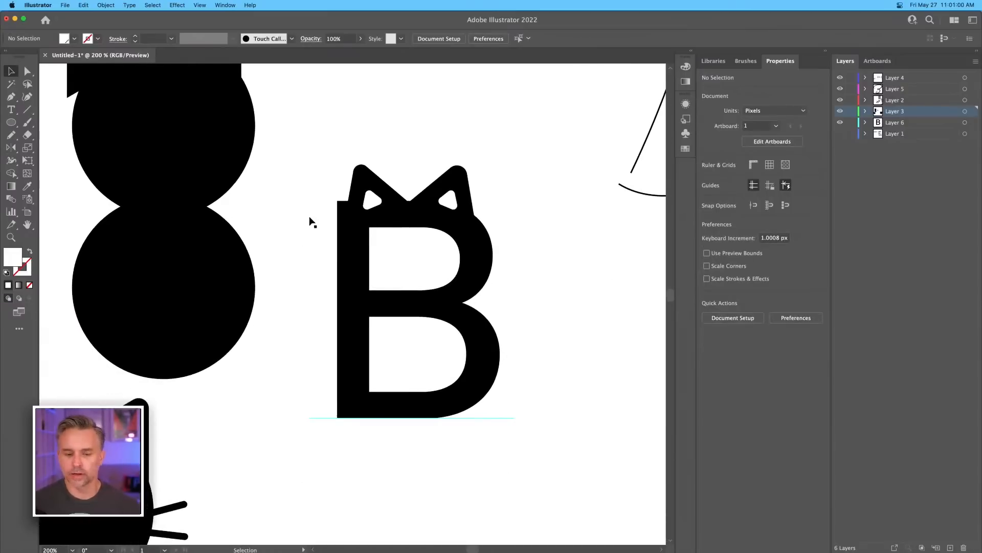
drag(328, 136, 381, 199)
click(351, 275)
right_click(351, 275)
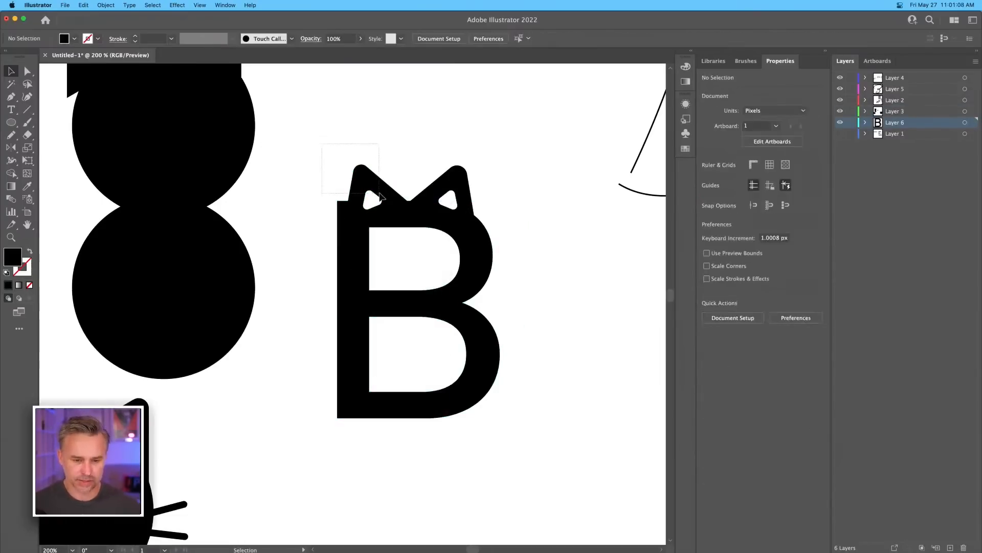
click(369, 195)
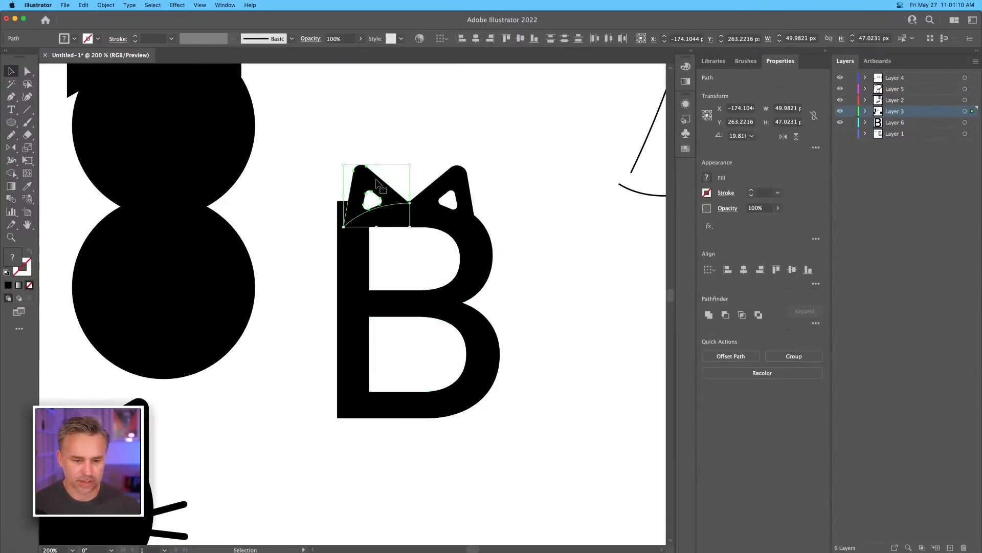
drag(339, 158, 343, 191)
click(431, 144)
drag(476, 196, 444, 191)
click(416, 134)
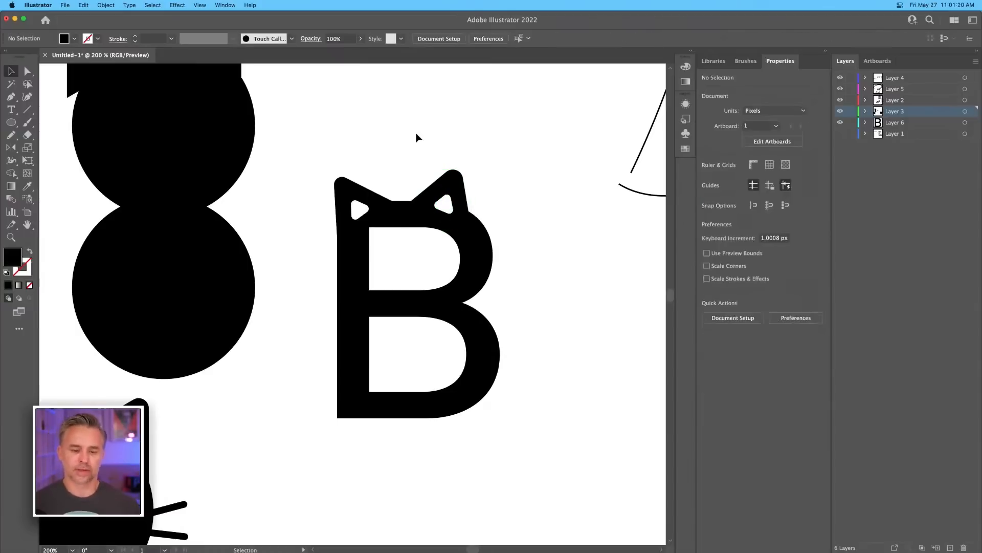
key(p)
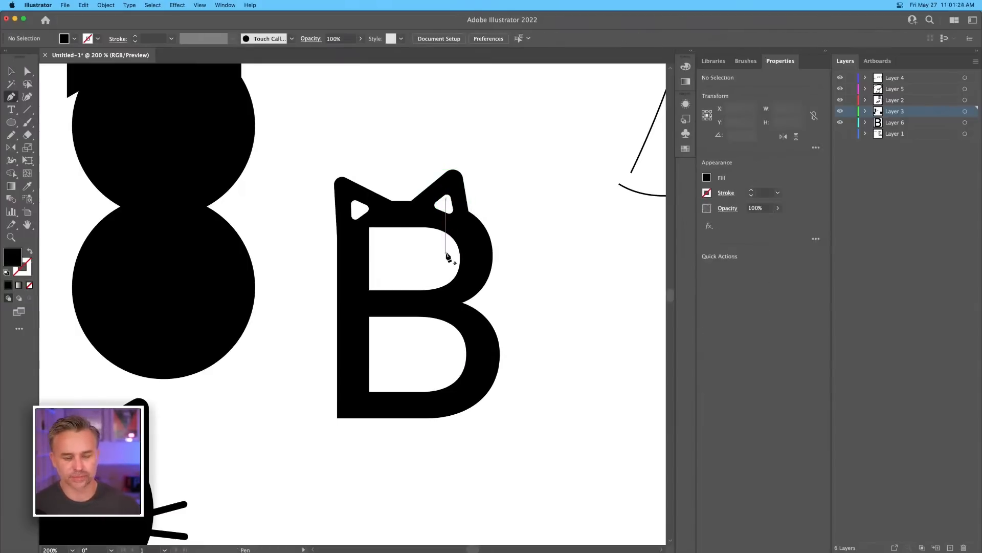
click(435, 252)
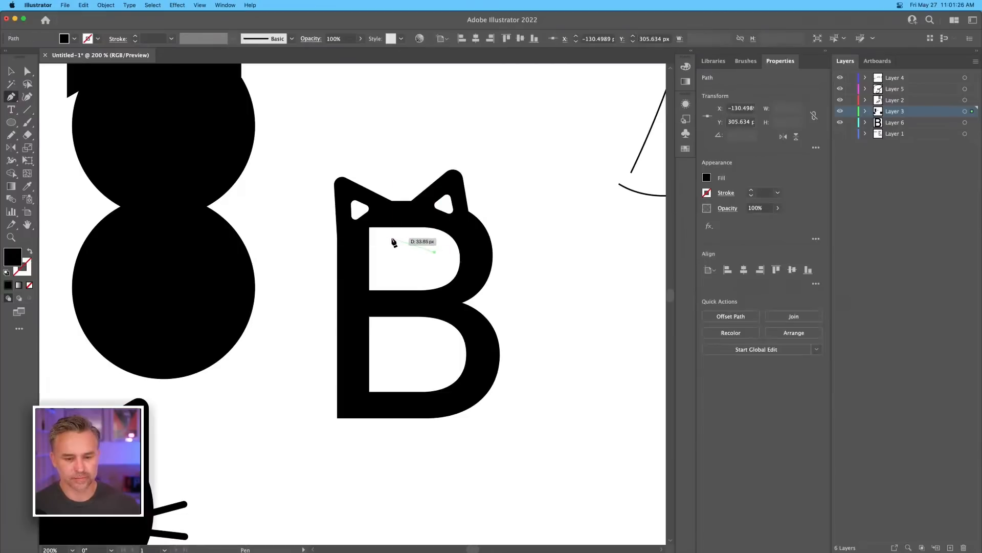
click(391, 239)
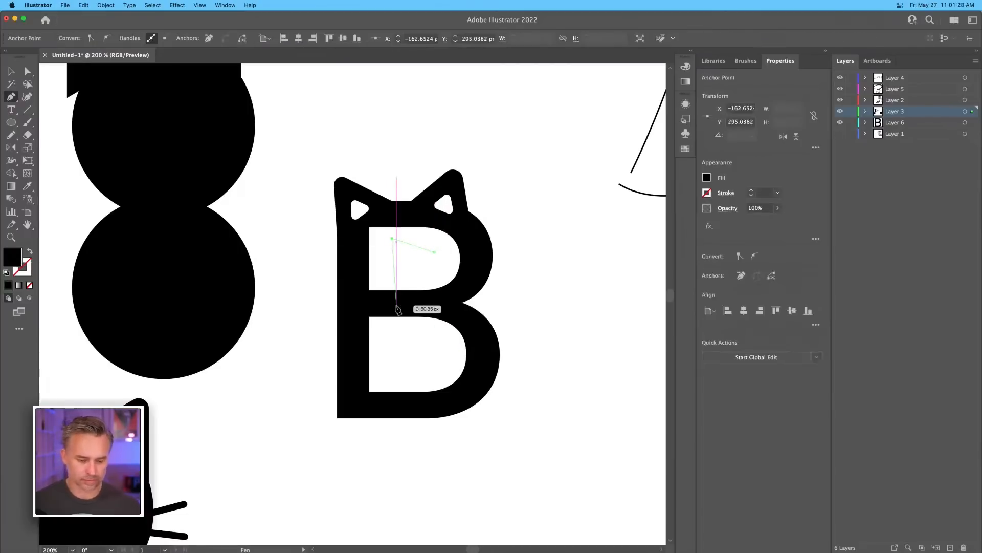
click(11, 71)
key(super+z)
key(super+z)
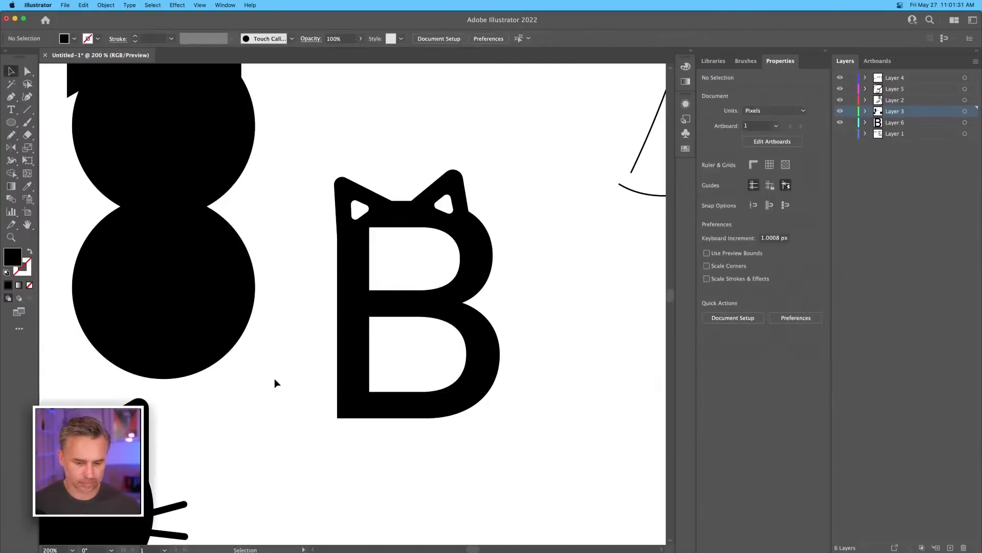
Step: Copy the whiskers from the lower cat head, flip them and scale them down inside the B's upper counter
click(173, 505)
drag(173, 506, 398, 415)
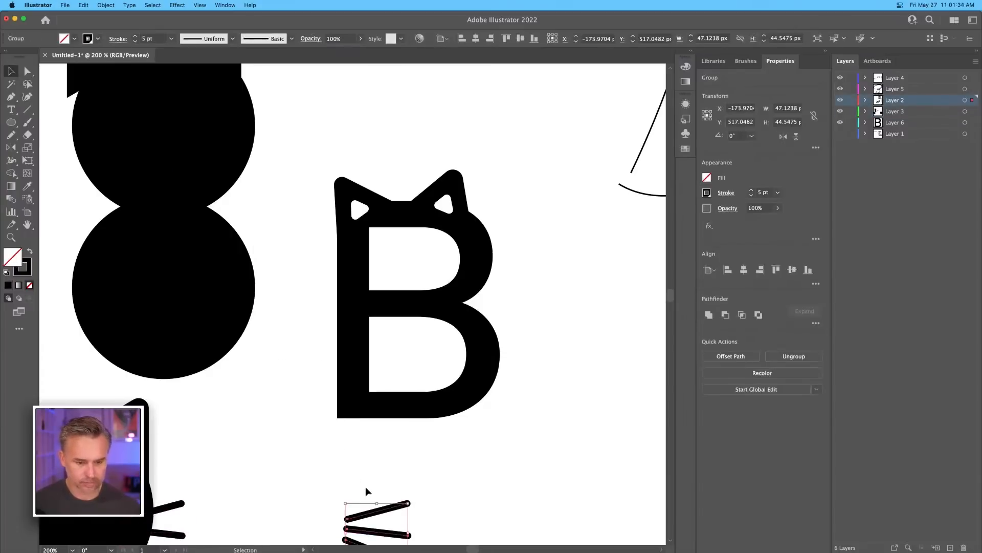
drag(368, 509, 390, 277)
click(337, 505)
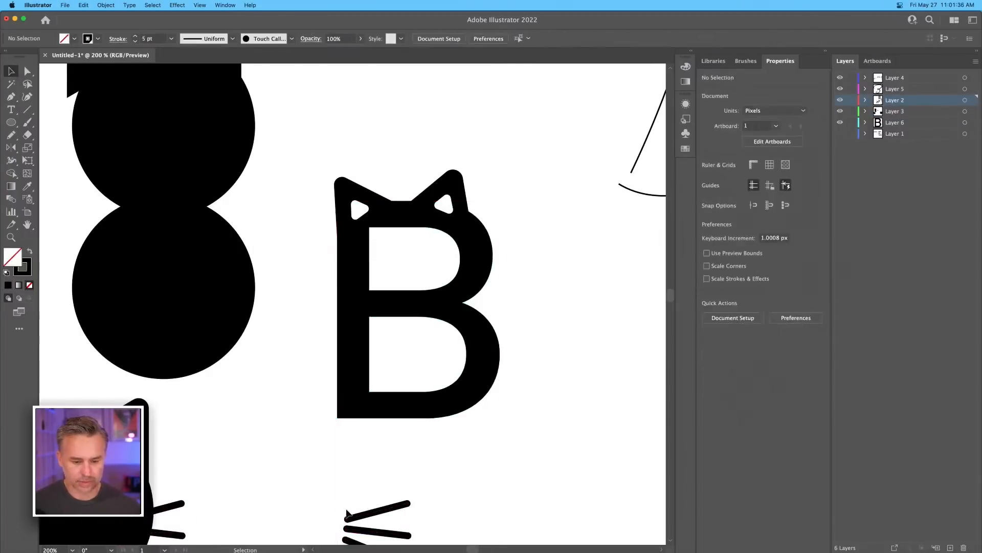
click(365, 521)
drag(365, 520, 482, 306)
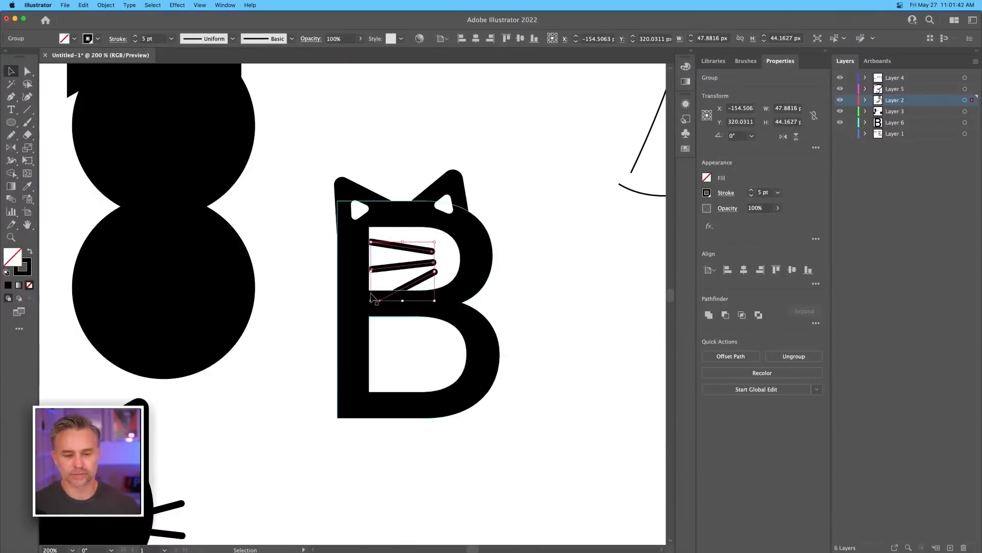
drag(371, 303, 427, 262)
click(321, 225)
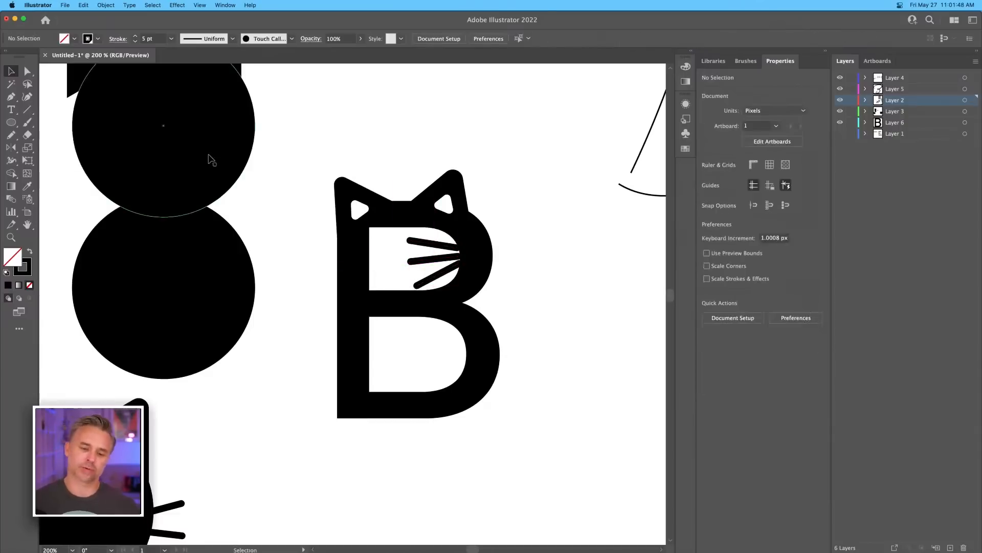
drag(358, 199, 322, 141)
key(super+z)
click(301, 238)
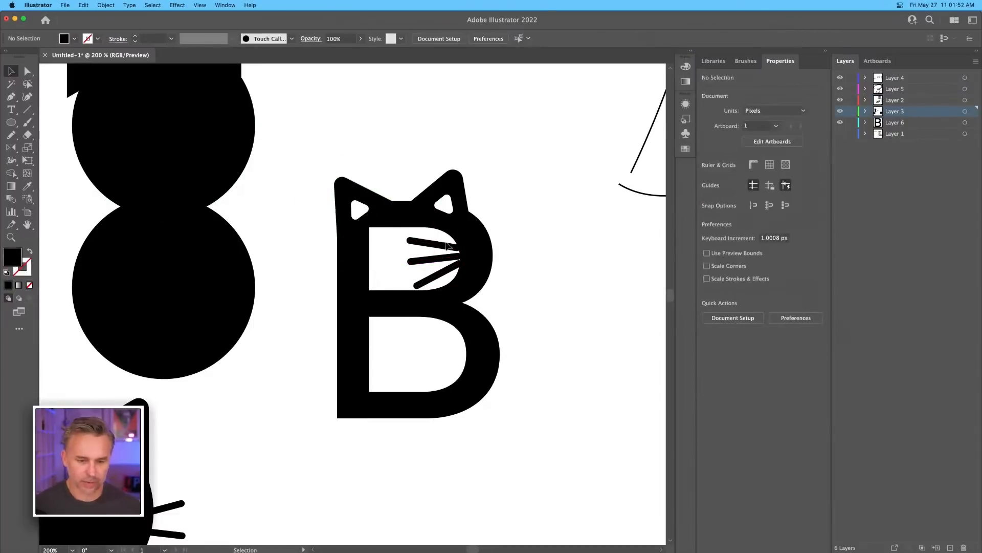
Step: Place whiskers outside the cat-eared B, one set on each side of its upper half
drag(443, 247, 281, 350)
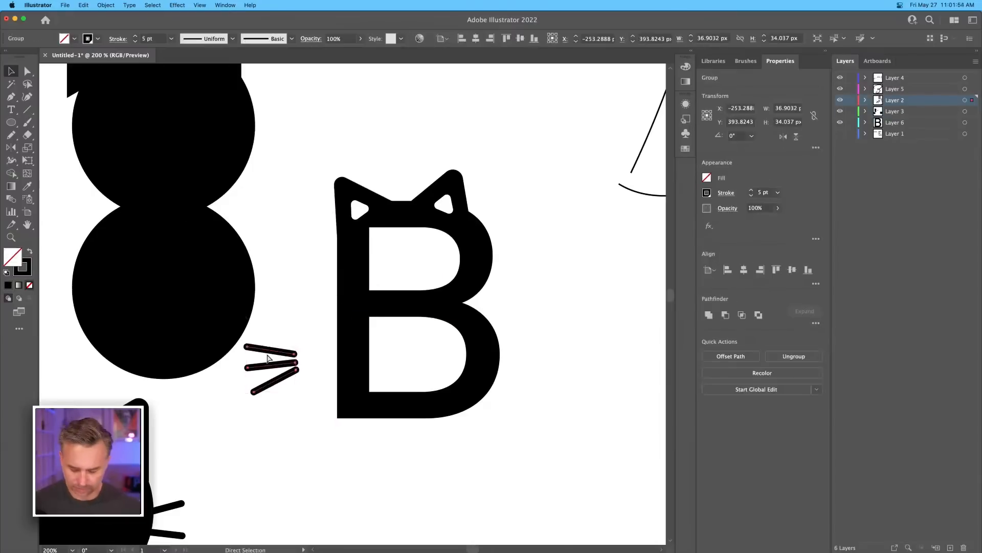
key(super+minus)
key(super+minus)
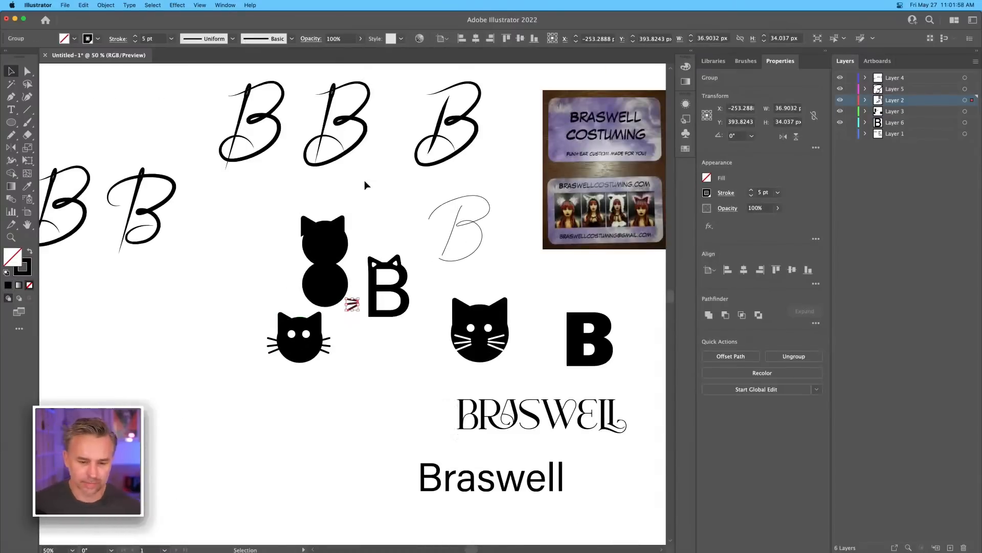
key(super+equal)
key(super+equal)
drag(400, 207, 369, 237)
drag(324, 320, 550, 226)
click(595, 146)
key(super+1)
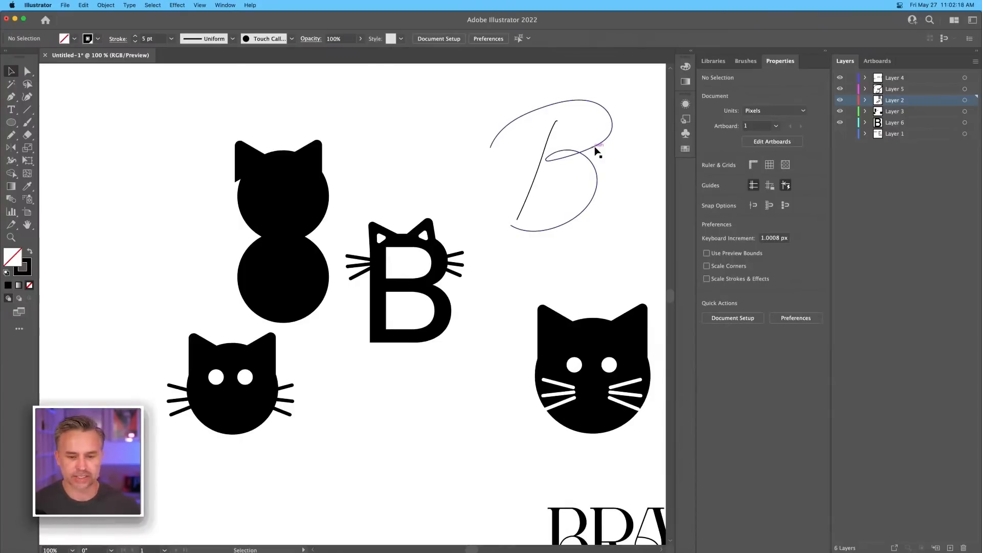
Step: Examine the whiskered cat-eared B at different magnifications
key(super+minus)
key(super+equal)
key(super+equal)
key(super+equal)
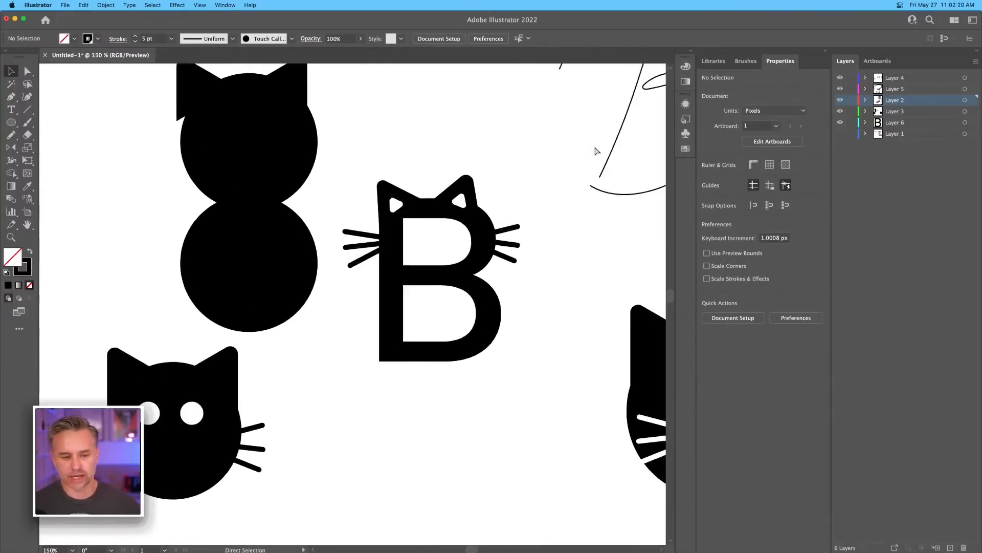
key(space)
drag(473, 262, 454, 306)
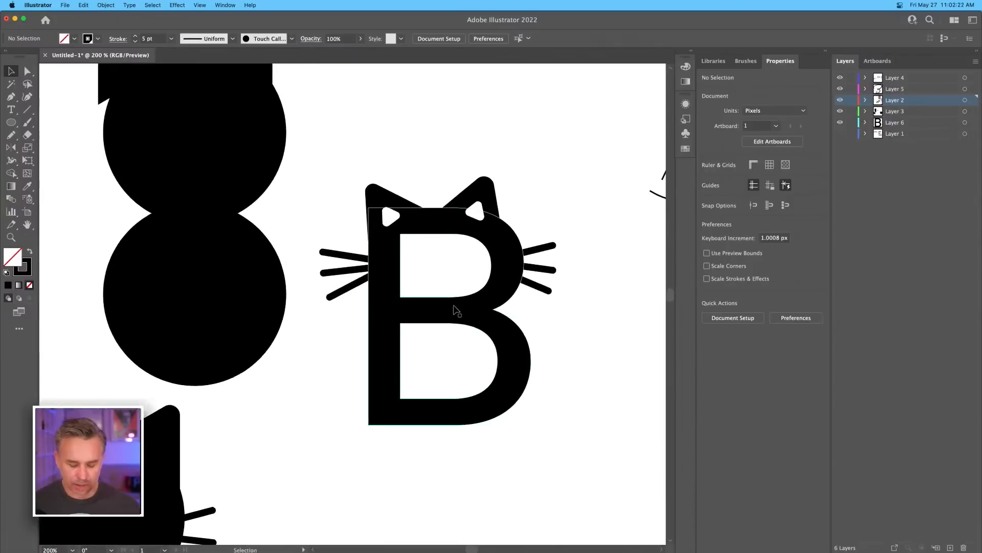
key(super+equal)
scroll(358, 256, right, 4)
scroll(358, 256, up, 1)
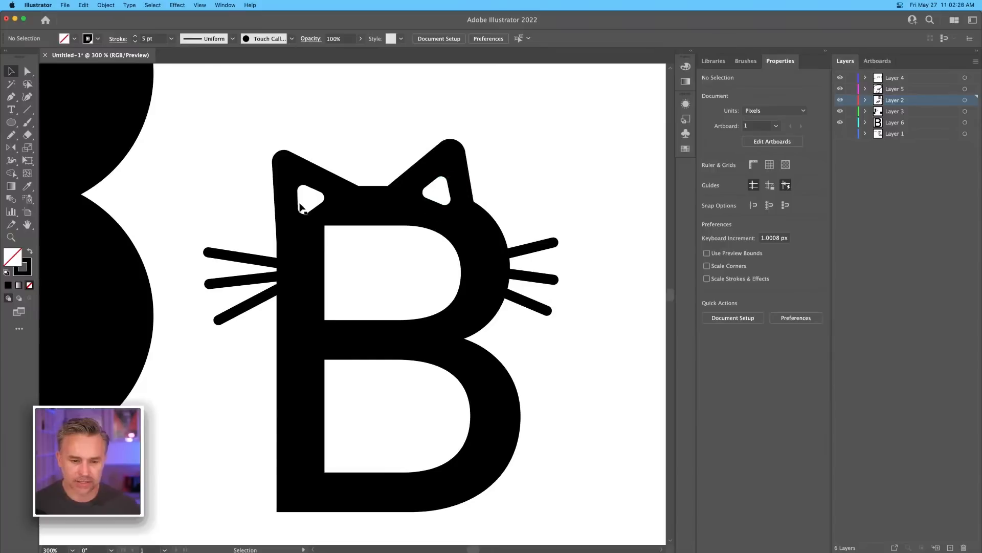
Step: Duplicate the complete cat-eared B with its whiskers into the empty canvas area below the script B sketches
key(super+minus)
key(super+minus)
key(super+minus)
key(super+minus)
key(super+minus)
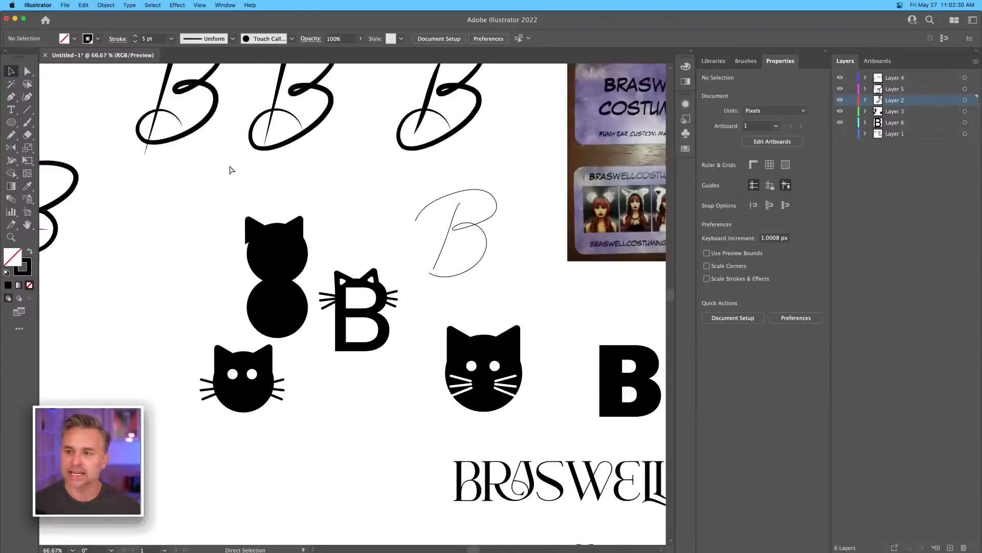
drag(233, 233, 338, 208)
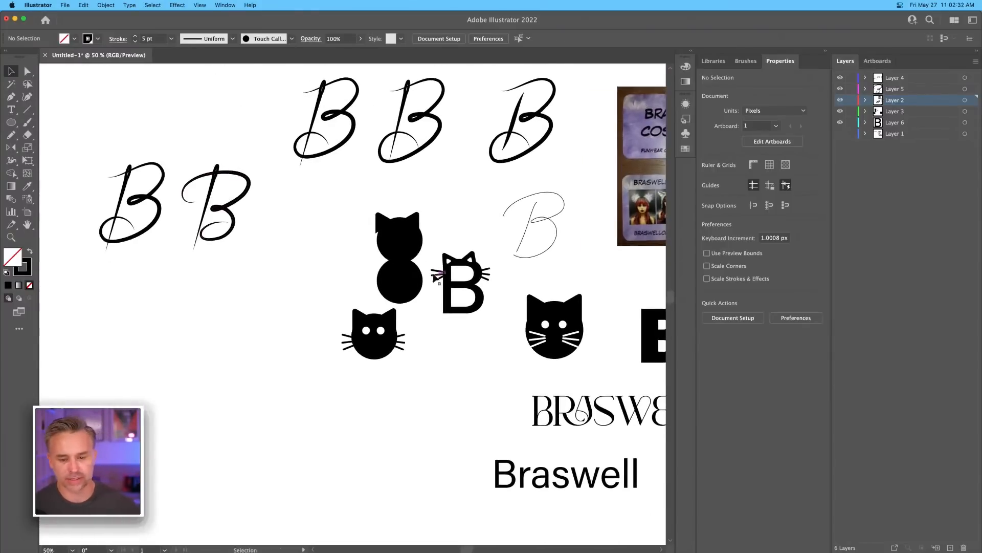
click(463, 285)
drag(463, 286, 101, 339)
drag(255, 321, 391, 265)
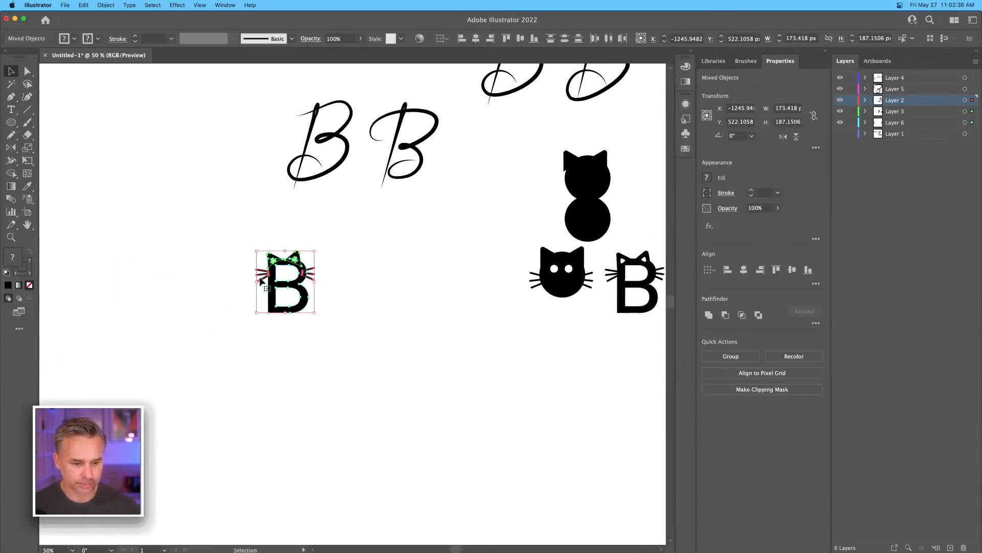
drag(271, 287, 221, 322)
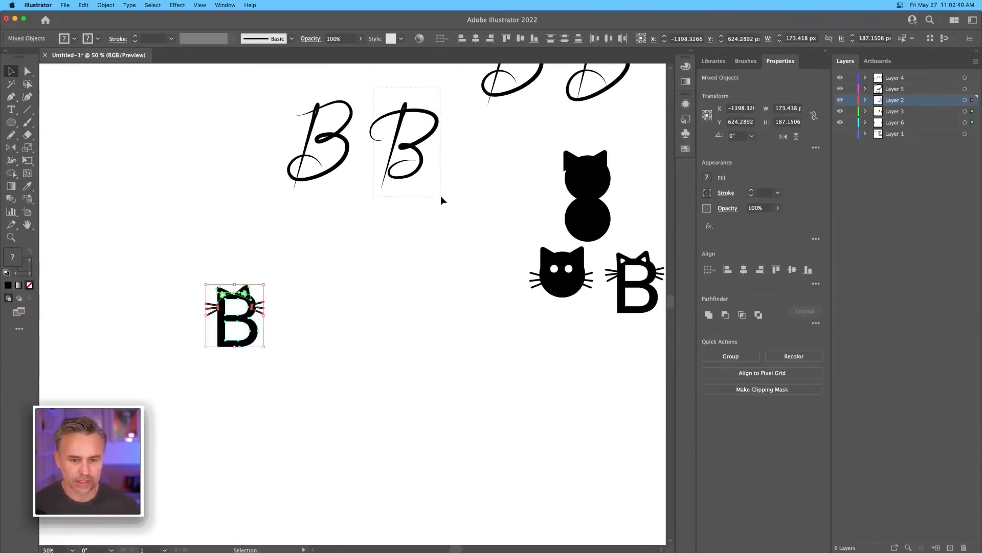
Step: Move the script B with the curled upper stroke beside the copied cat B and line the cat B up with it
click(423, 121)
drag(427, 139, 404, 358)
drag(193, 281, 257, 387)
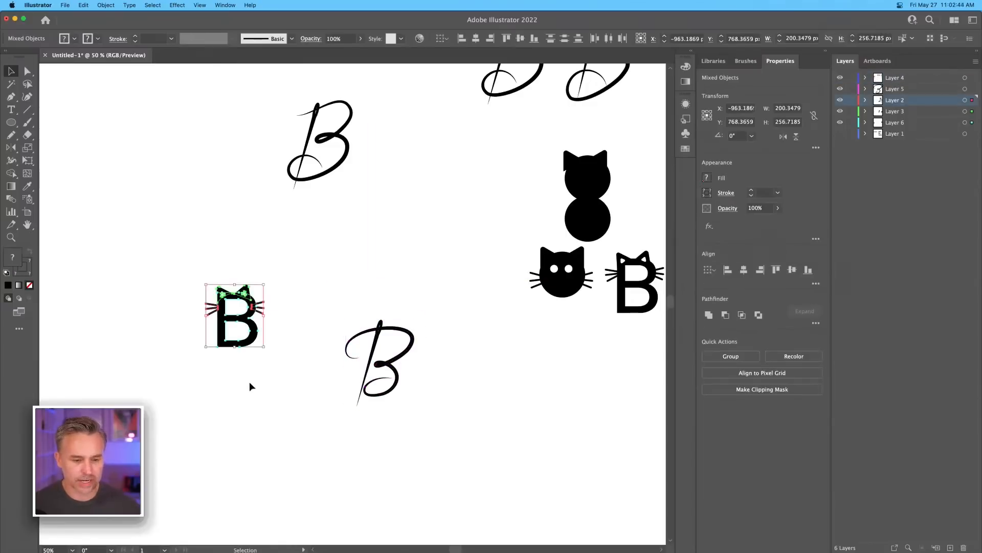
drag(224, 294, 221, 339)
click(176, 302)
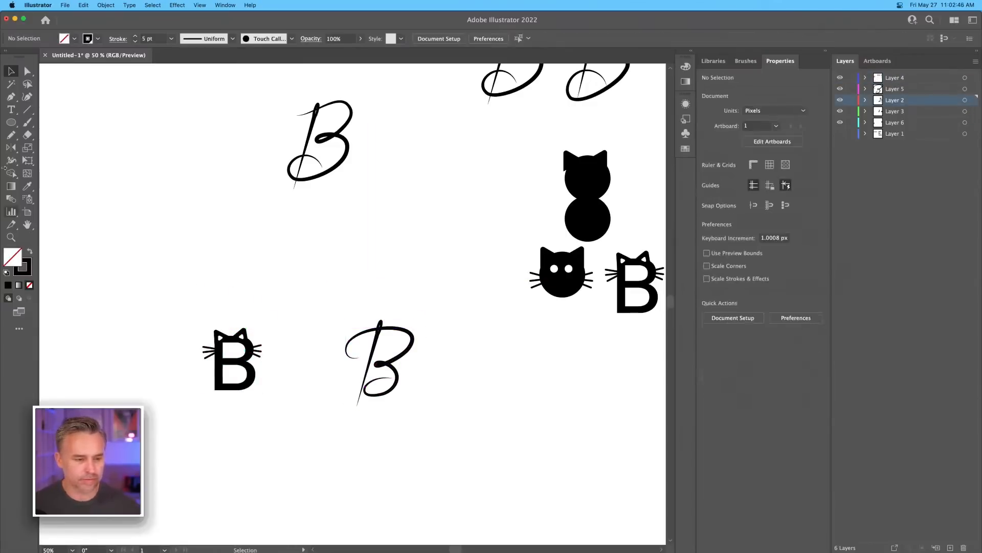
Step: Add a text label "1" above the copied cat B
click(11, 109)
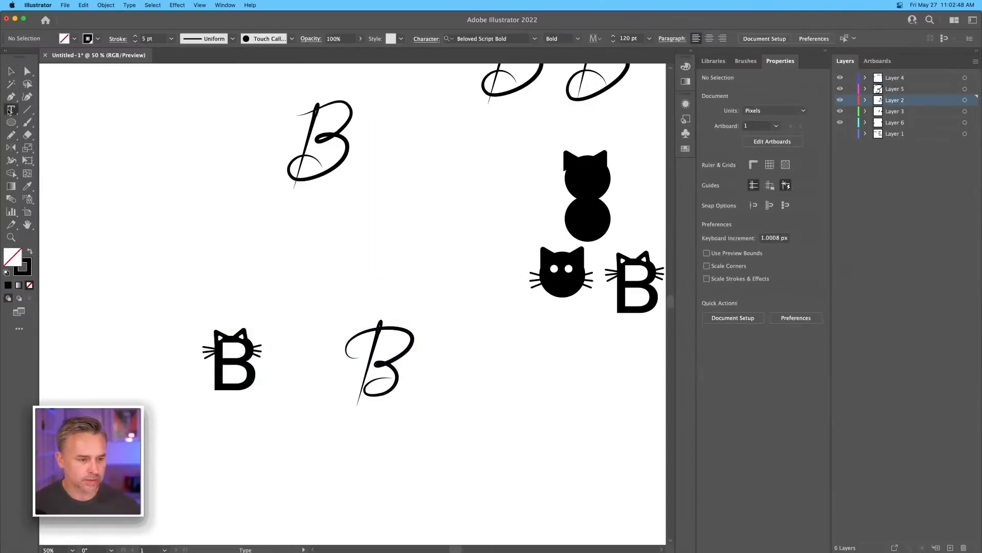
click(179, 284)
text(1)
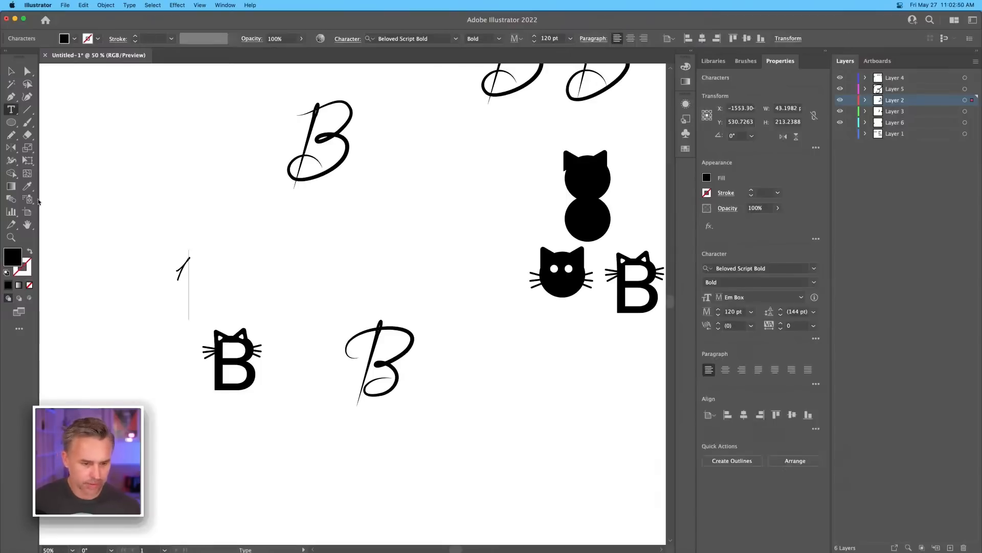
click(10, 74)
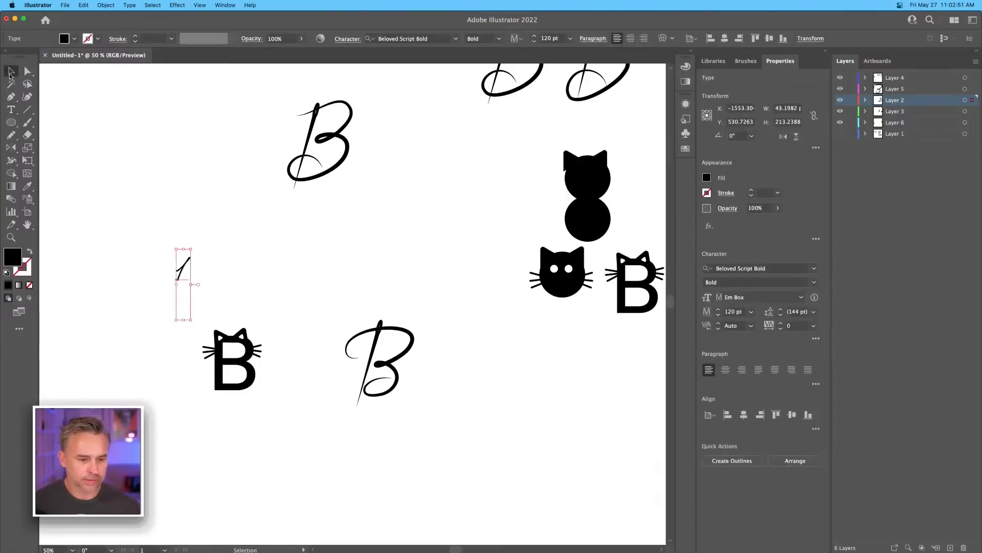
Step: Clear the script filter from the font list and set the "1" label's font to Arial
click(787, 269)
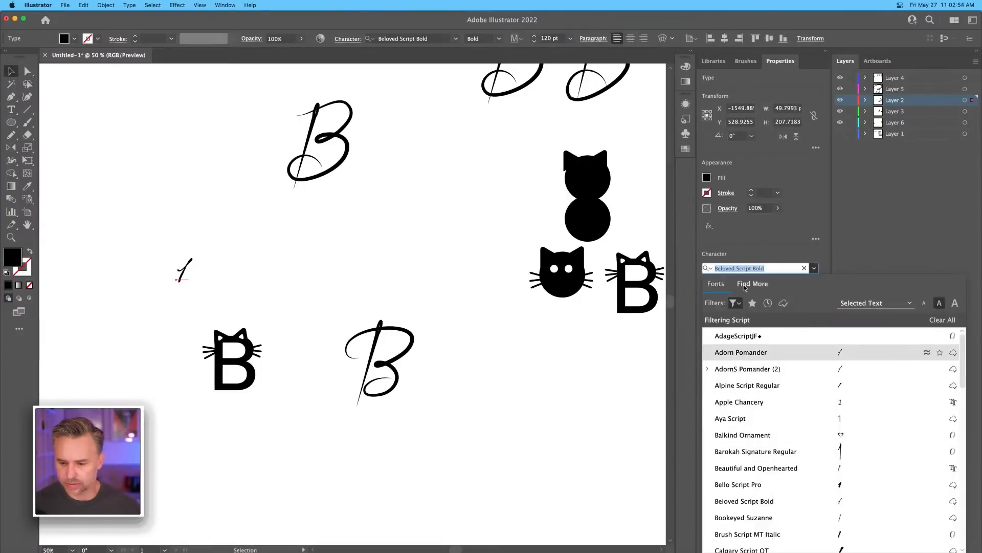
click(736, 302)
click(744, 323)
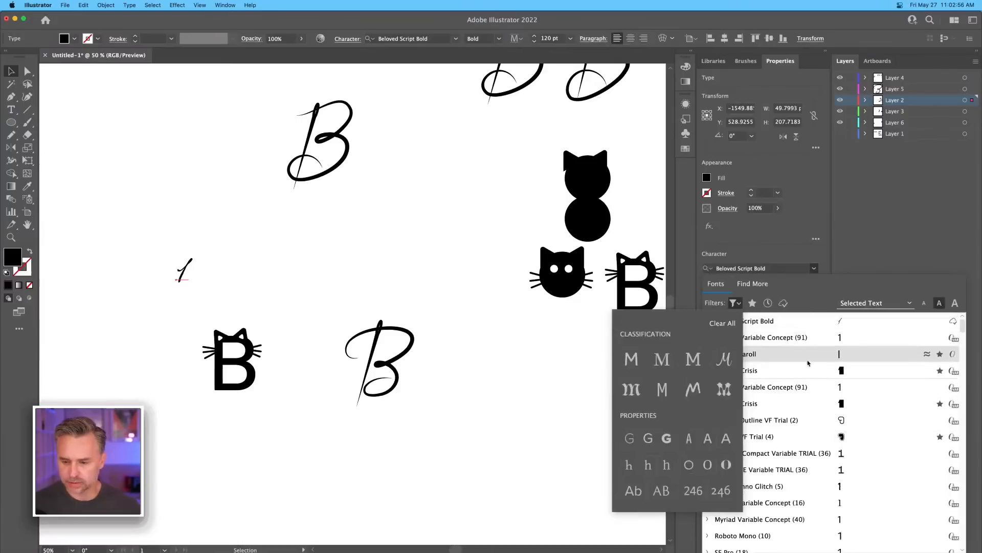
click(137, 271)
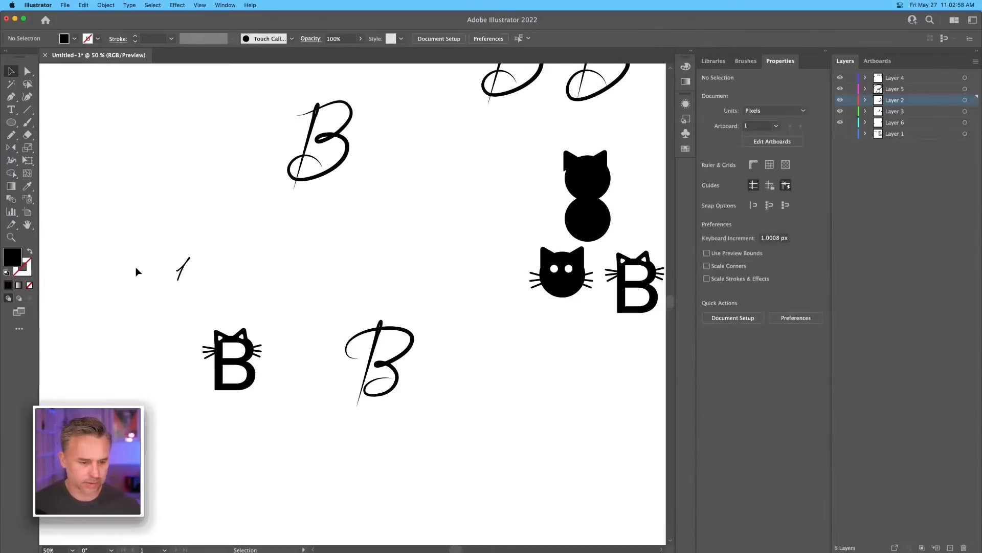
click(181, 277)
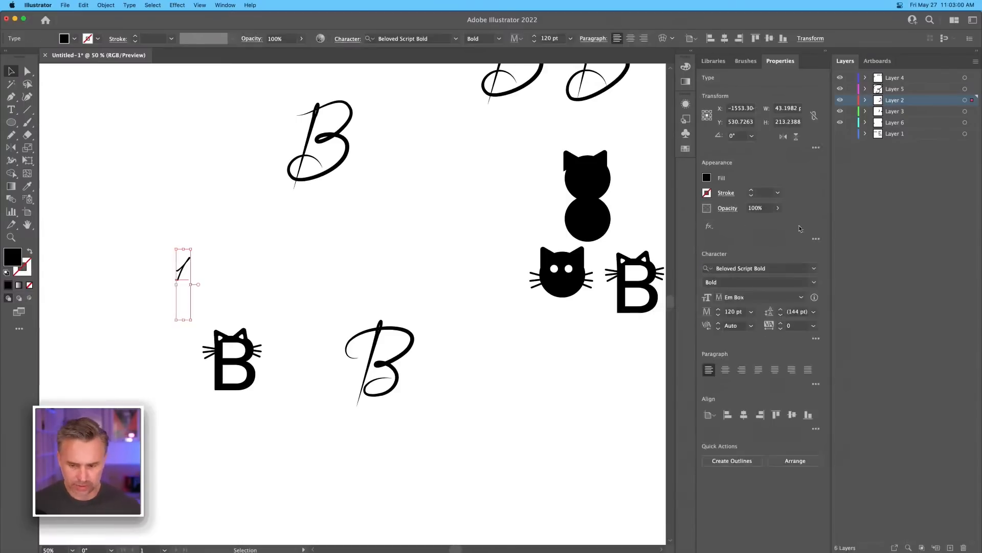
click(768, 262)
text(aira)
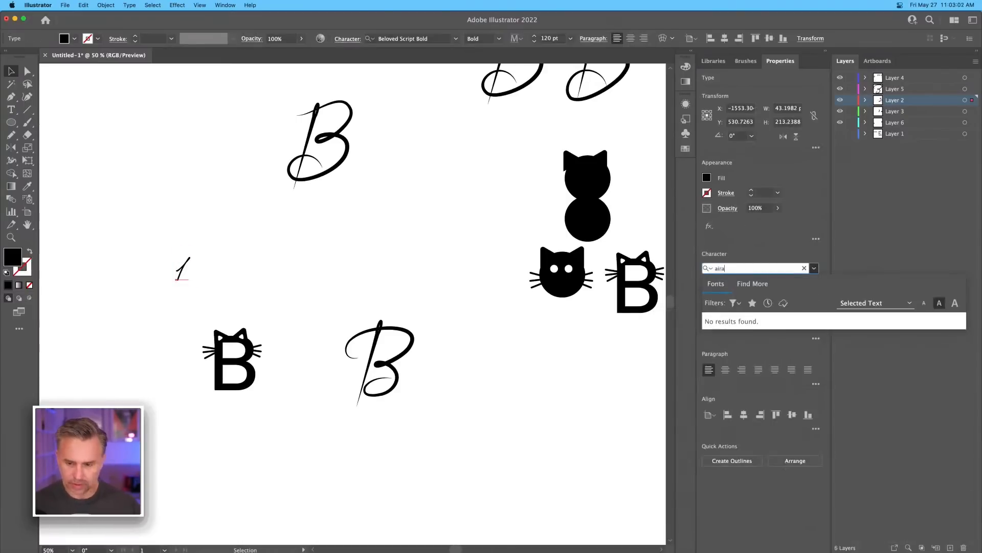
key(BackSpace)
key(BackSpace)
text(rial)
key(Return)
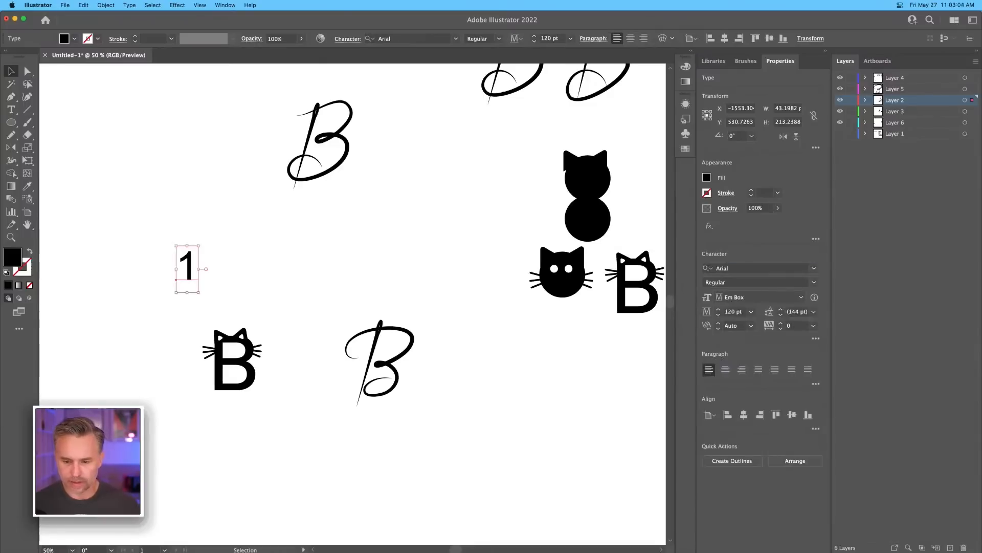
Step: Duplicate the "1" label above the script B and change the copy's text to "2"
drag(190, 275, 352, 276)
double_click(350, 277)
double_click(350, 276)
text(2)
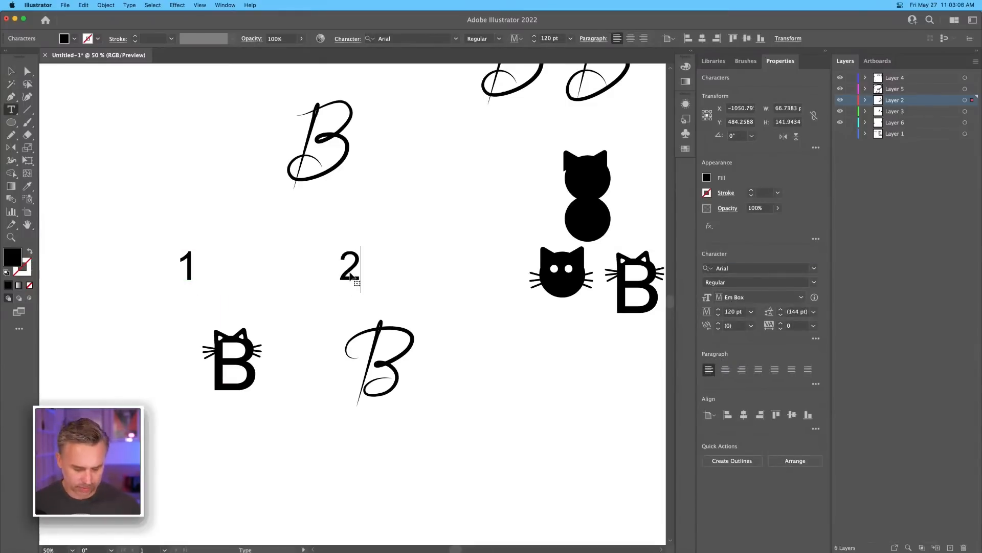
Step: Finish the "2" label and move the script B above the numbered options farther up, clear of the labels
click(11, 71)
click(129, 152)
key(super+equal)
scroll(129, 152, up, 5)
scroll(162, 160, left, 3)
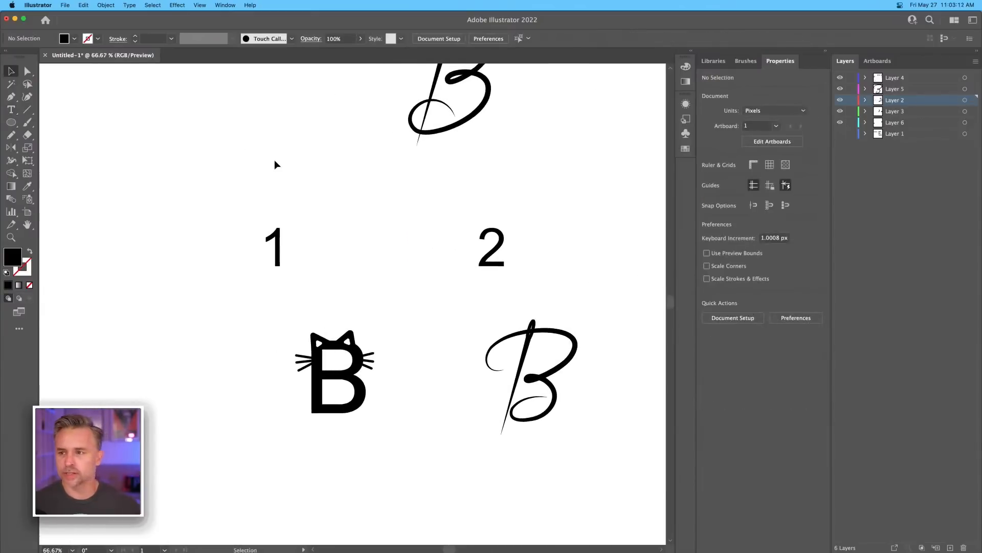
drag(328, 148, 473, 318)
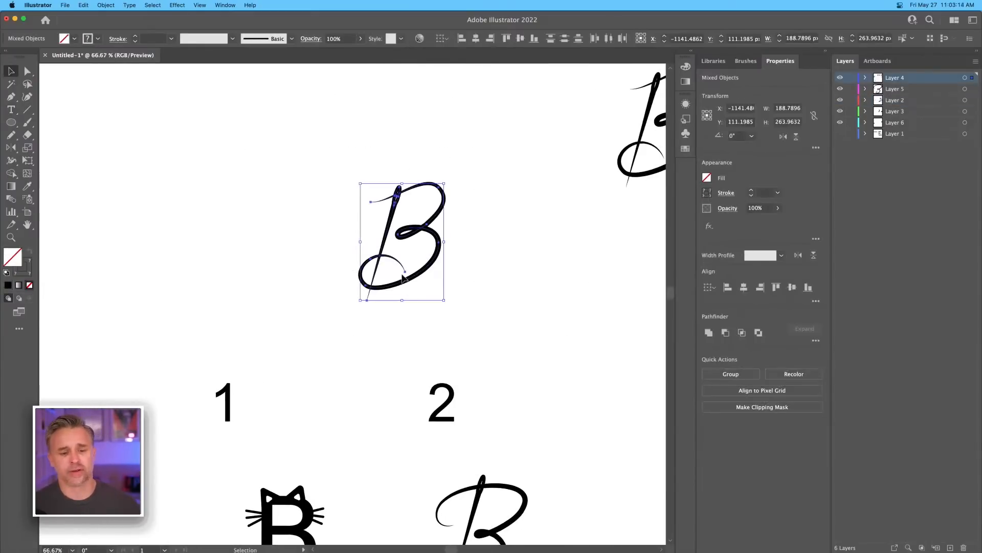
drag(412, 278, 494, 139)
drag(343, 296, 346, 94)
drag(366, 279, 335, 303)
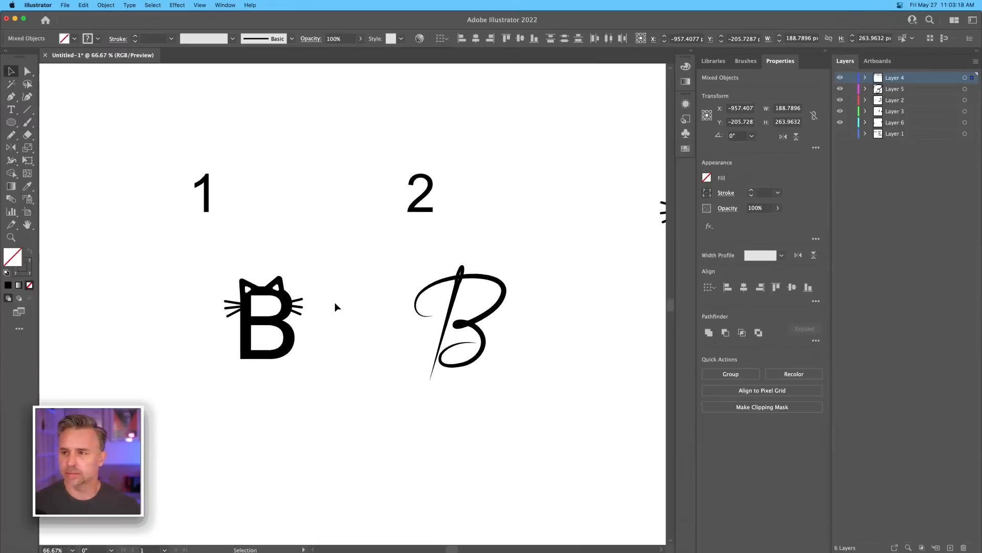
Step: Collapse the Properties panel to give the two numbered logo options more room
key(super+equal)
drag(477, 368, 202, 134)
drag(236, 392, 544, 154)
drag(487, 241, 541, 180)
click(825, 51)
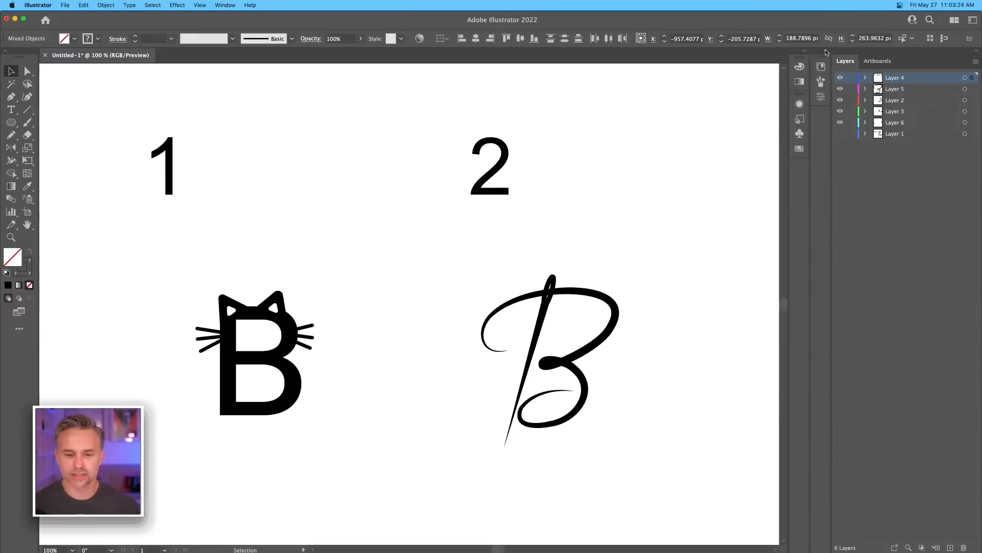
drag(373, 128, 425, 138)
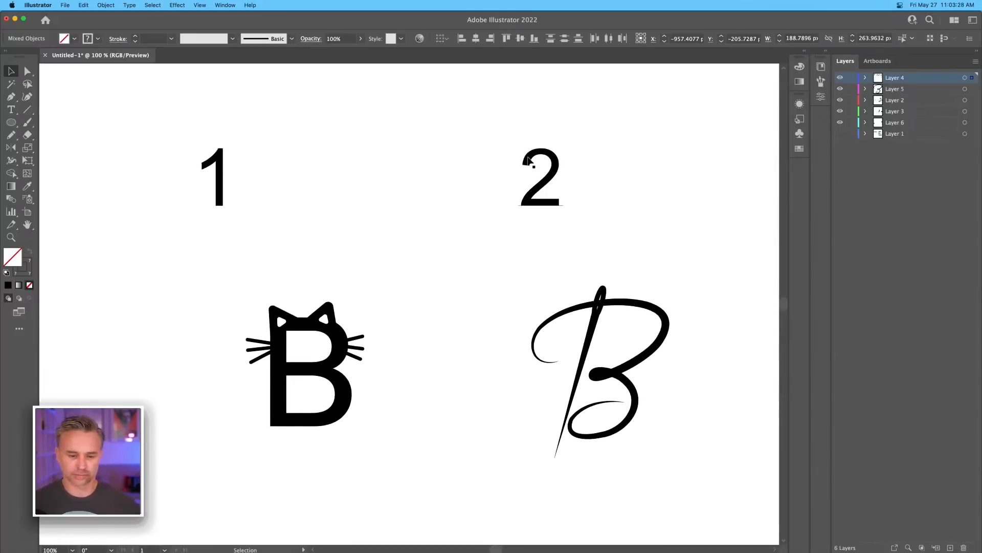
drag(397, 267, 358, 251)
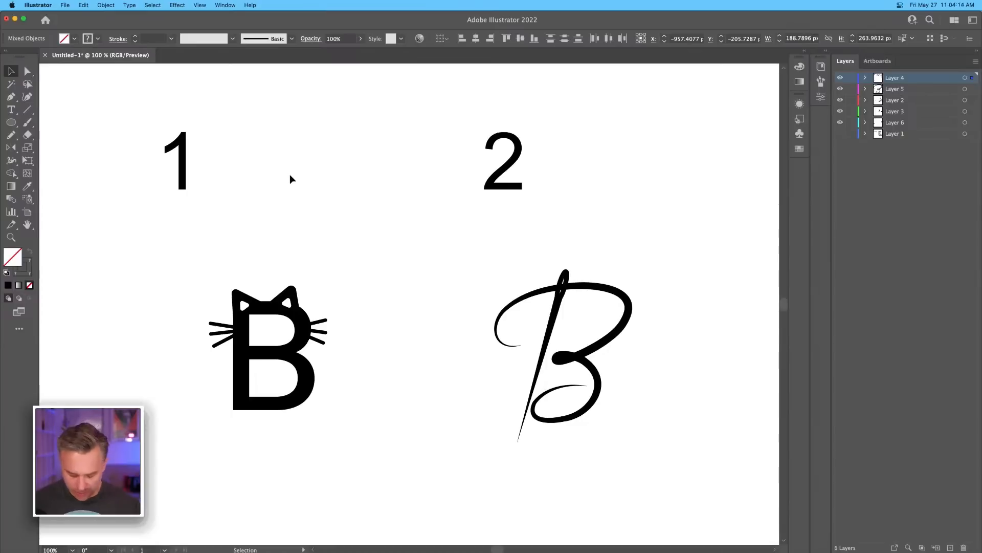
Step: Select all strokes of option 2's script B, including the needle
drag(513, 363, 374, 309)
key(super+equal)
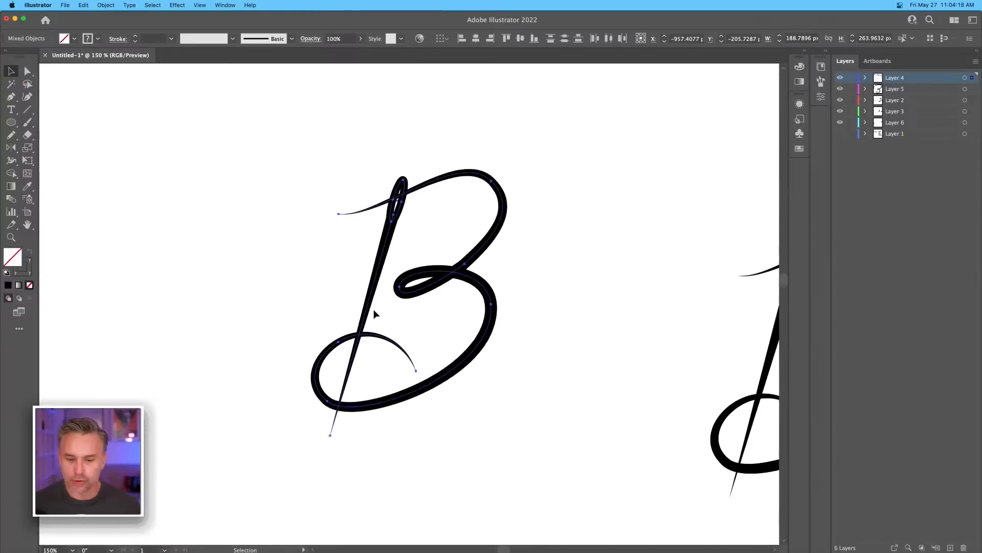
click(236, 304)
drag(170, 438, 377, 67)
drag(248, 427, 289, 175)
scroll(346, 339, down, 10)
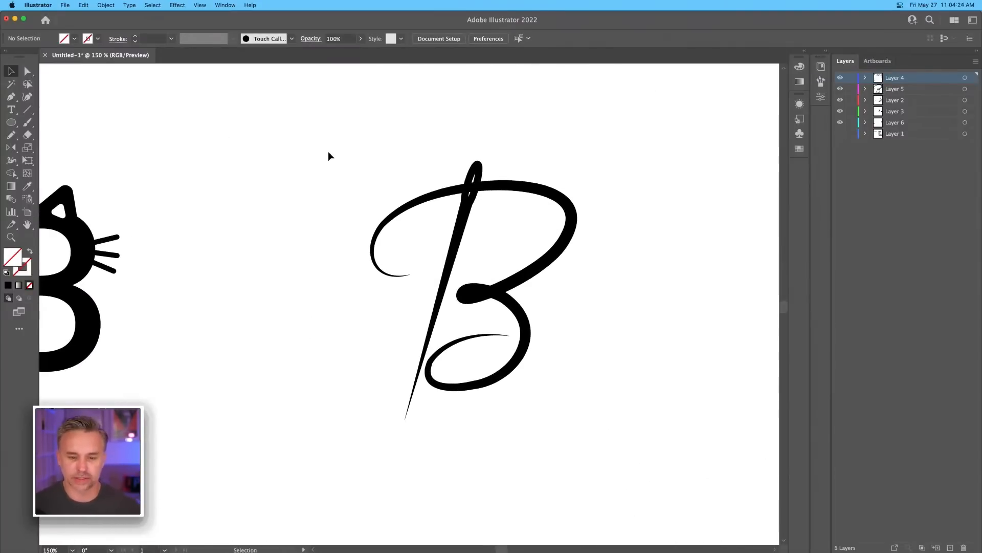
drag(315, 132, 620, 477)
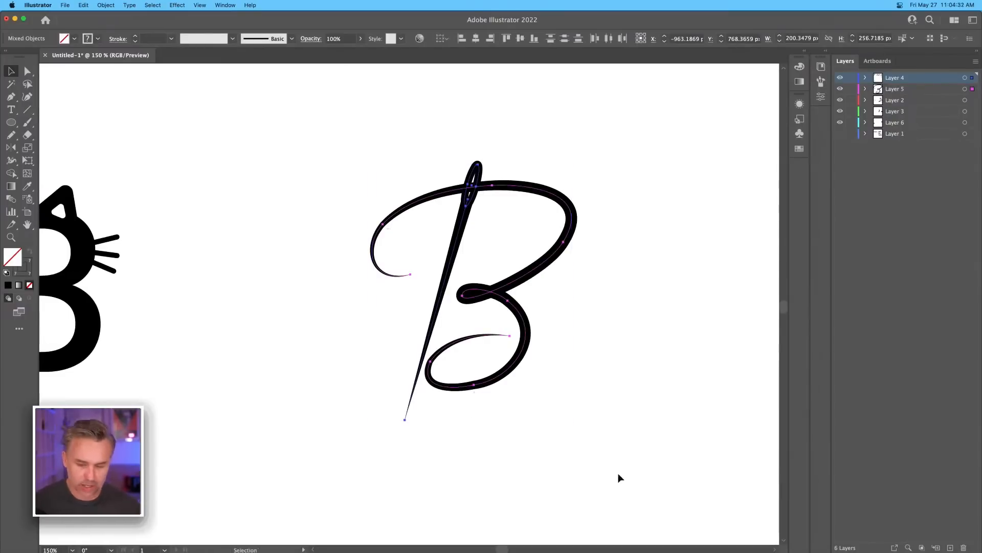
Step: Save the document on the computer's Desktop as Braswell1.ai in Adobe Illustrator format, with Illustrator 2020 compatibility
key(super+s)
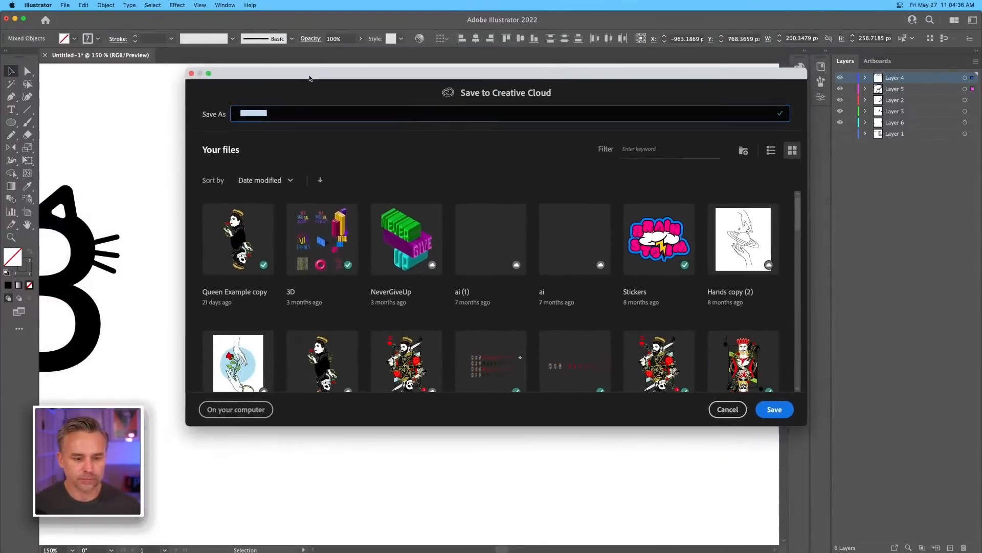
click(243, 411)
key(super+s)
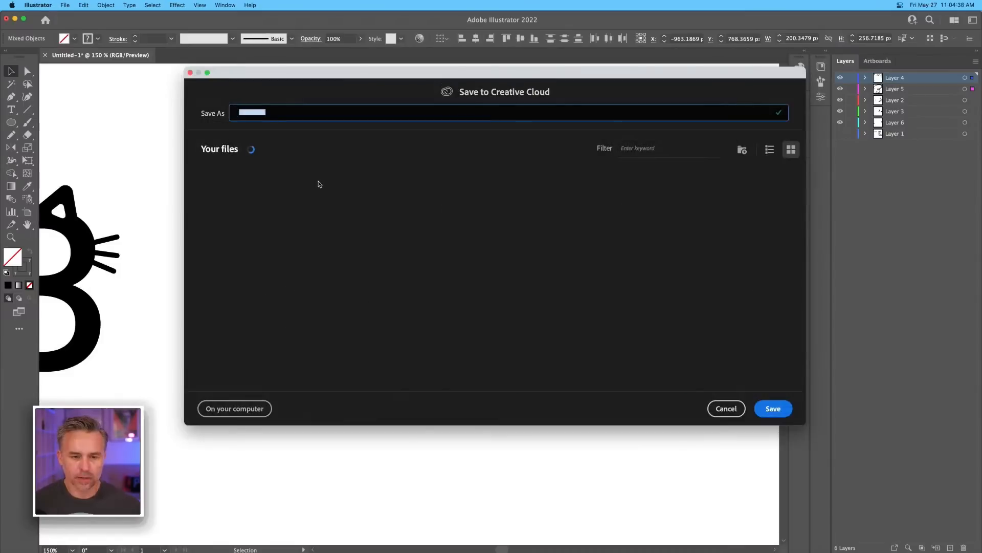
click(230, 407)
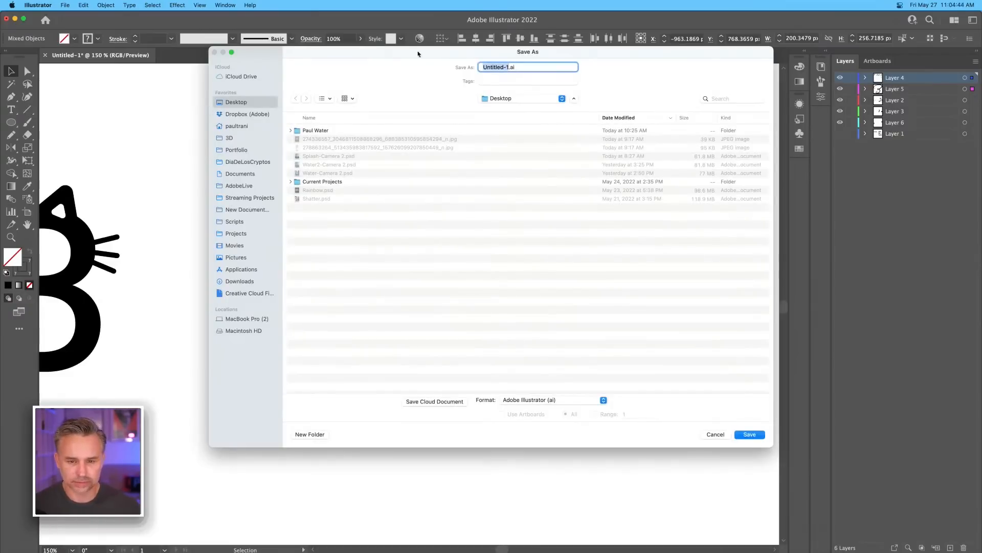
text(Braswell)
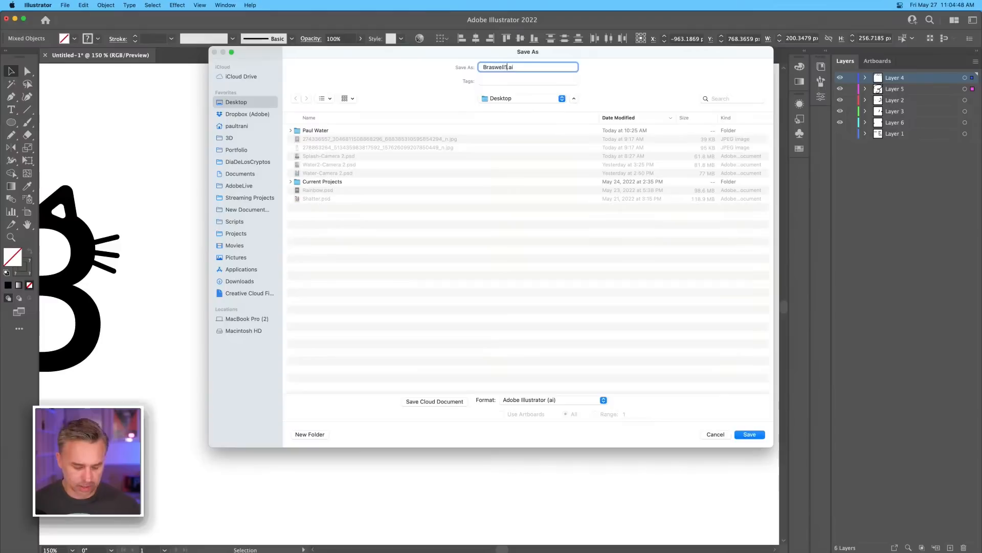
key(Return)
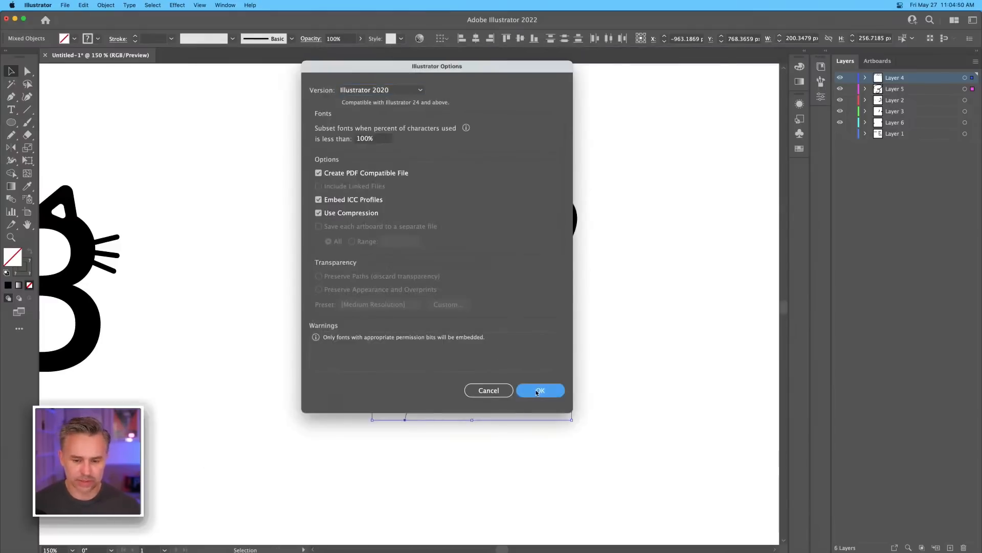
key(Return)
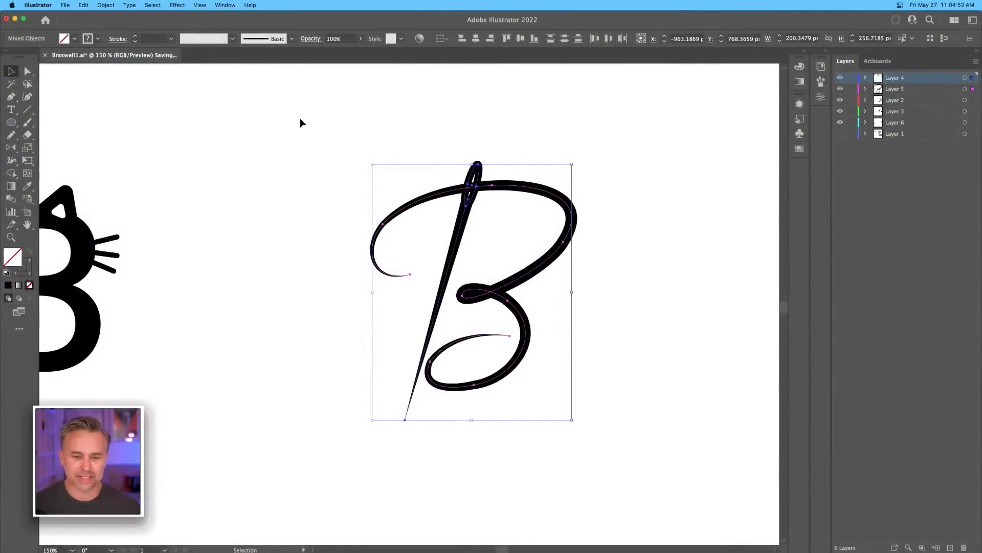
Step: Copy option 2's script B and paste it into a new 1080 x 1350 px document
drag(300, 117, 624, 478)
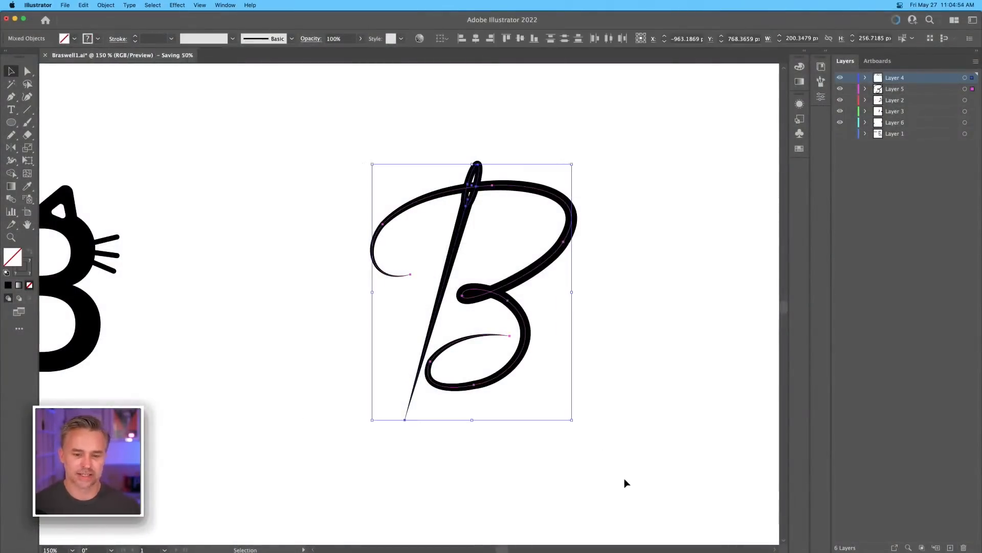
key(v)
key(super+n)
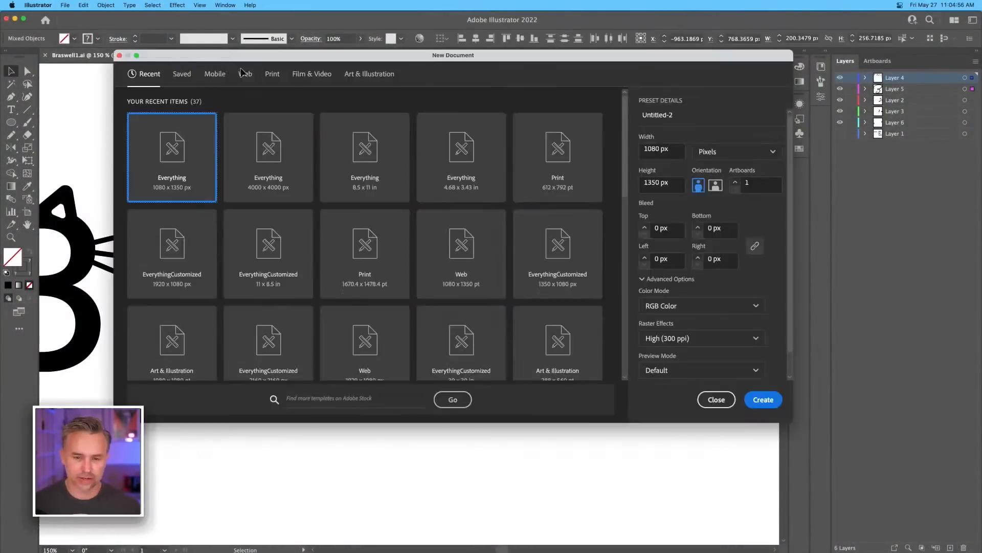
key(Escape)
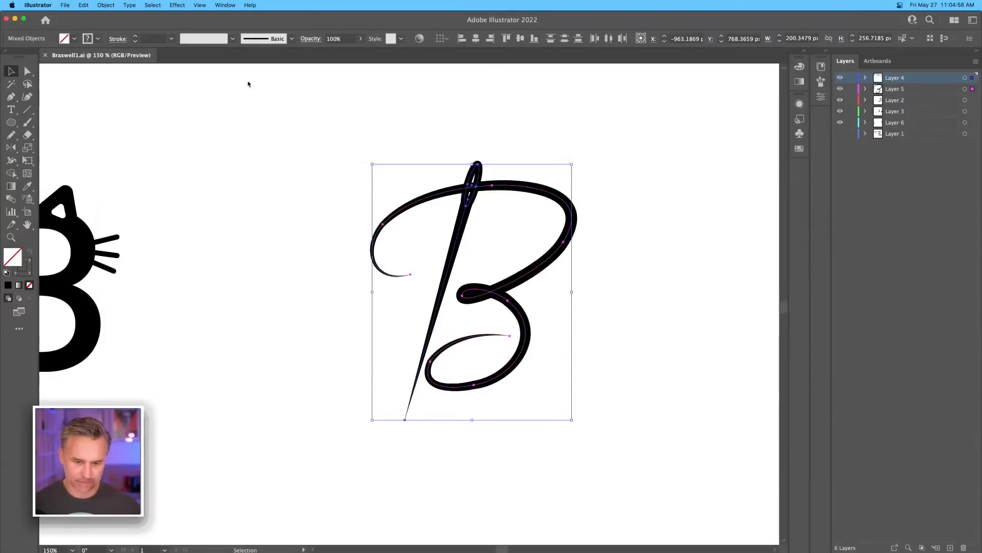
key(alt+super+n)
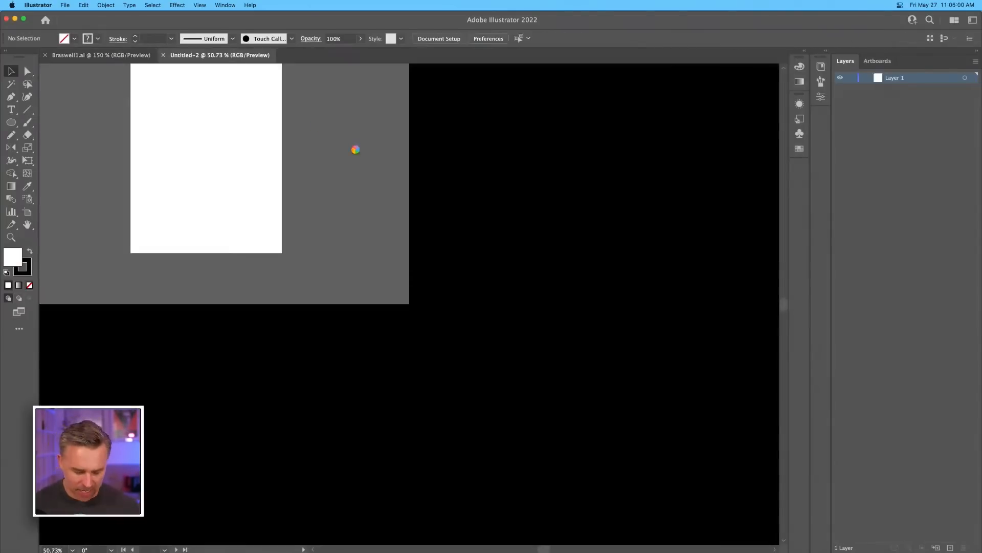
key(super+v)
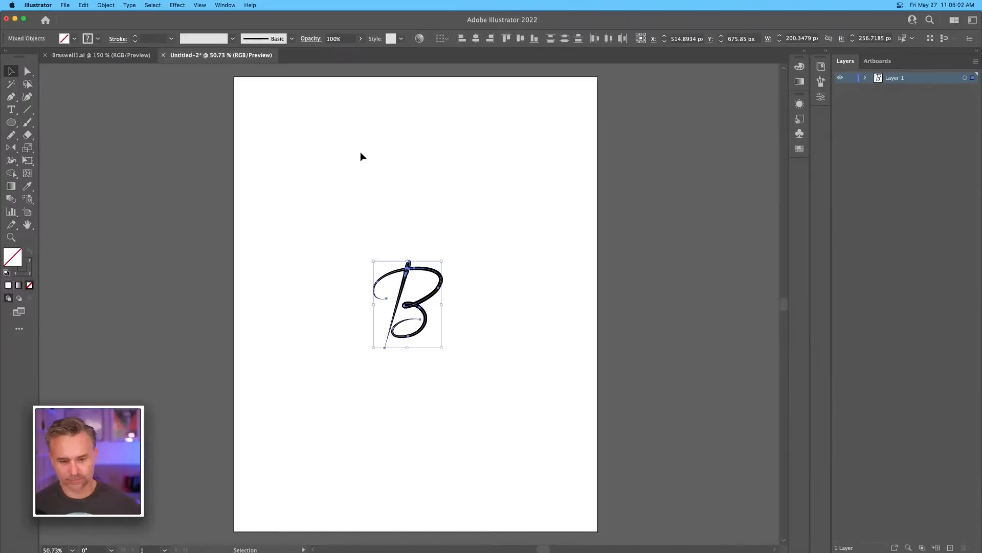
Step: Move the pasted script B near the artboard's upper-left corner and fit the artboard to the artwork bounds
drag(402, 290, 284, 119)
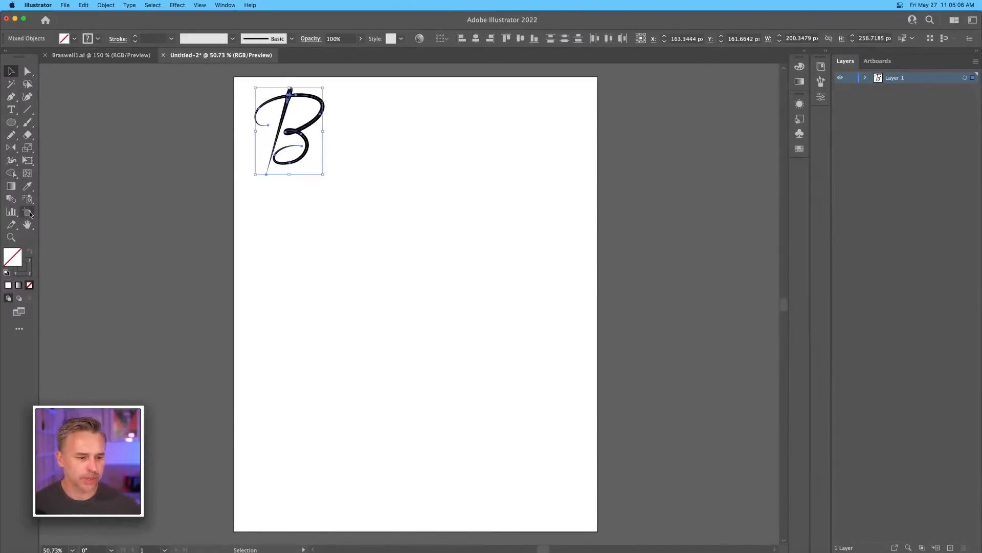
click(27, 212)
click(82, 40)
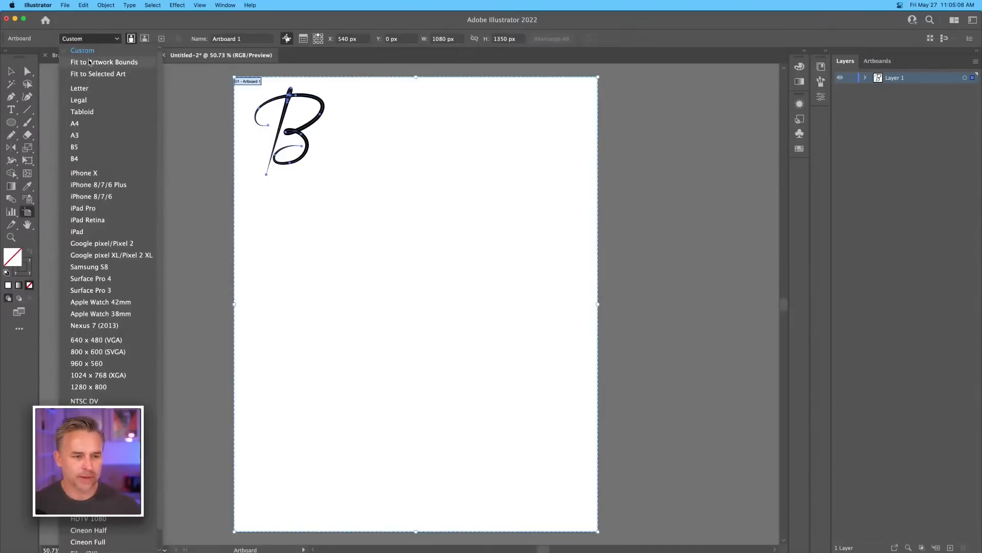
click(90, 64)
click(11, 71)
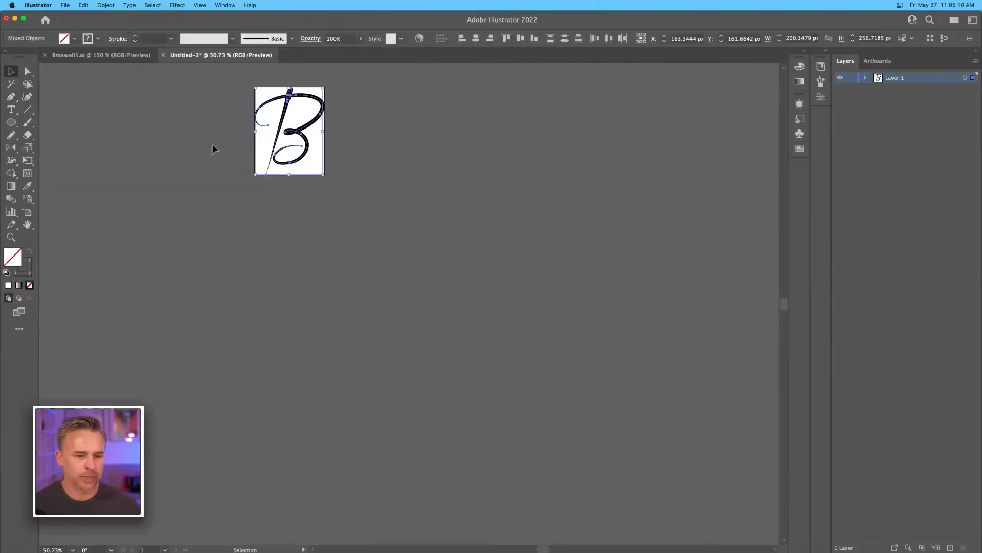
Step: Rename the artboard as logo_black
click(878, 60)
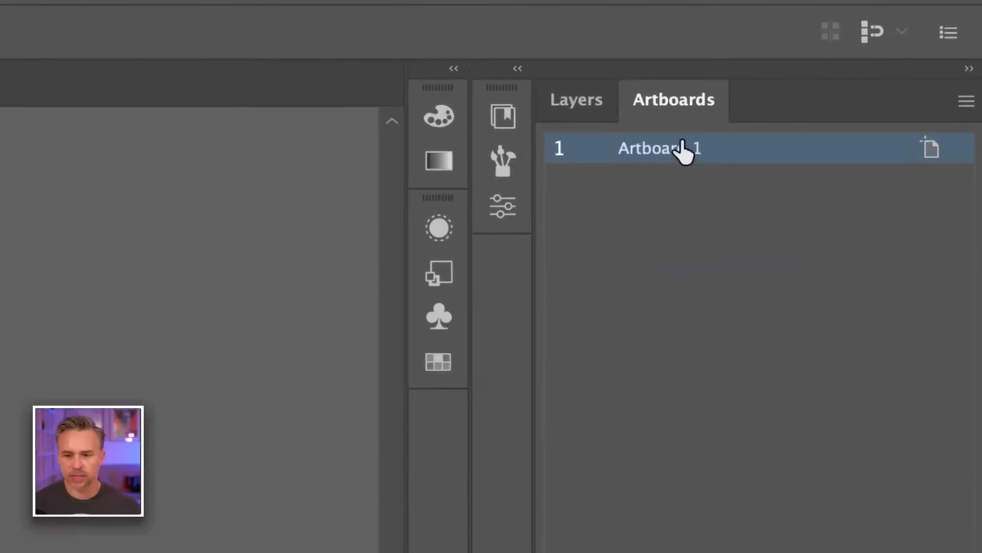
double_click(794, 109)
text(logo_black)
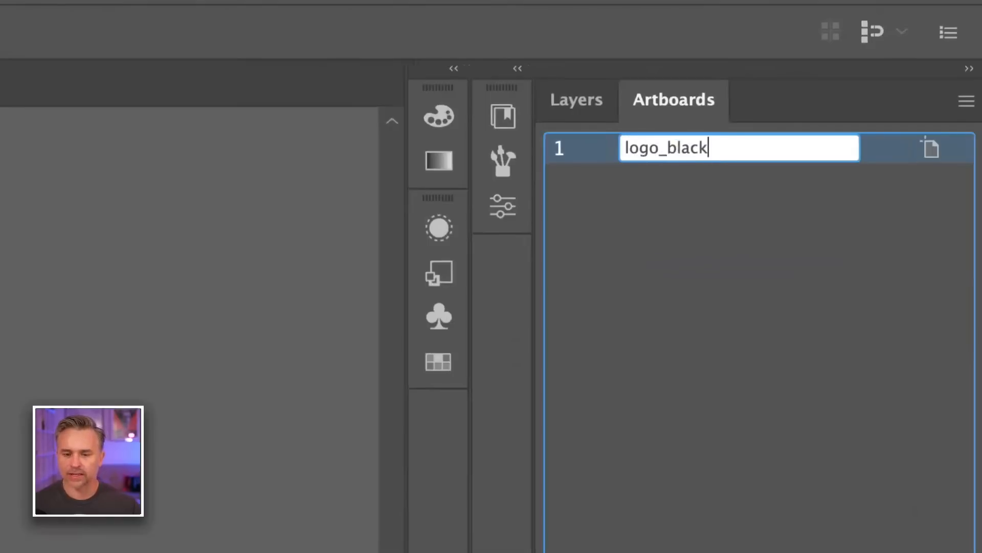
key(Return)
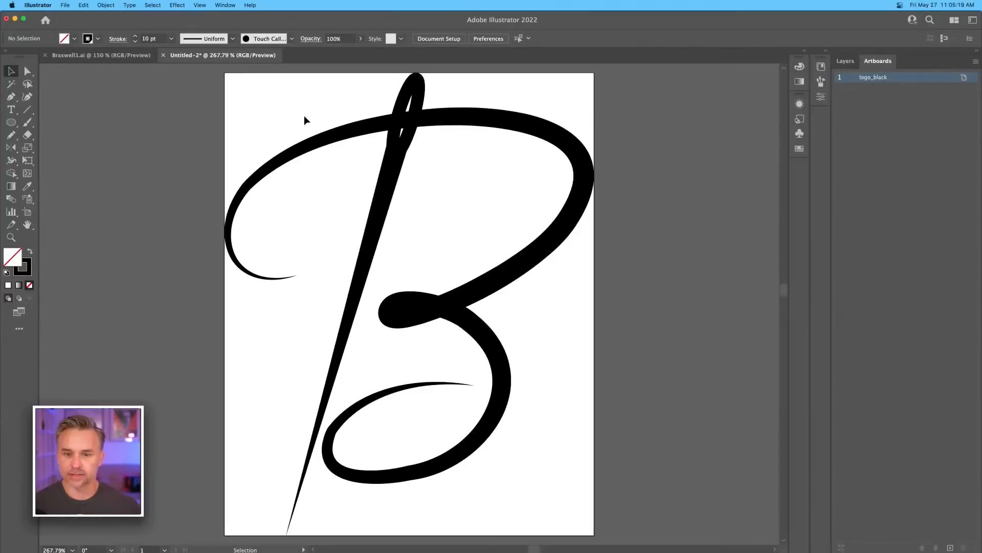
Step: Duplicate the logo_black artboard together with its script B
key(super+minus)
key(super+minus)
key(super+minus)
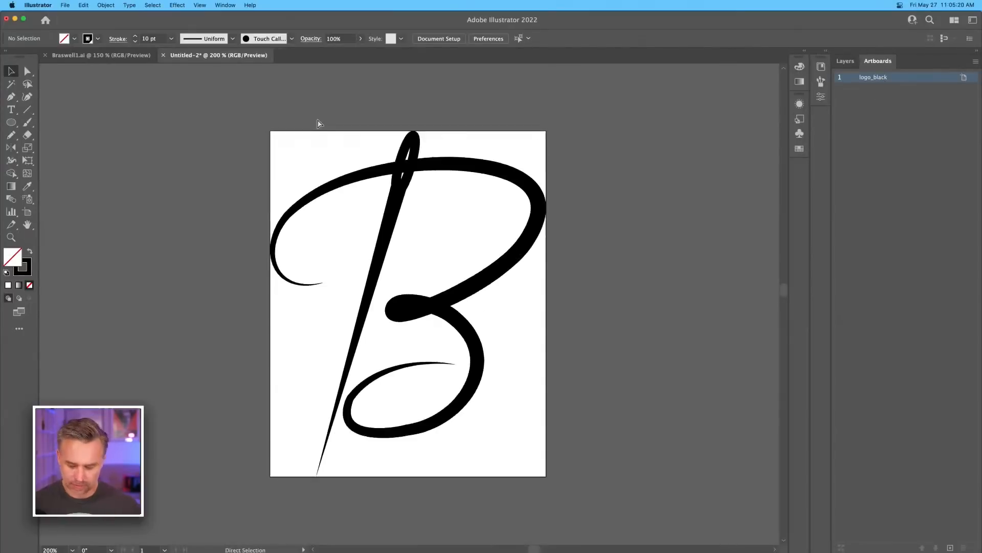
click(28, 211)
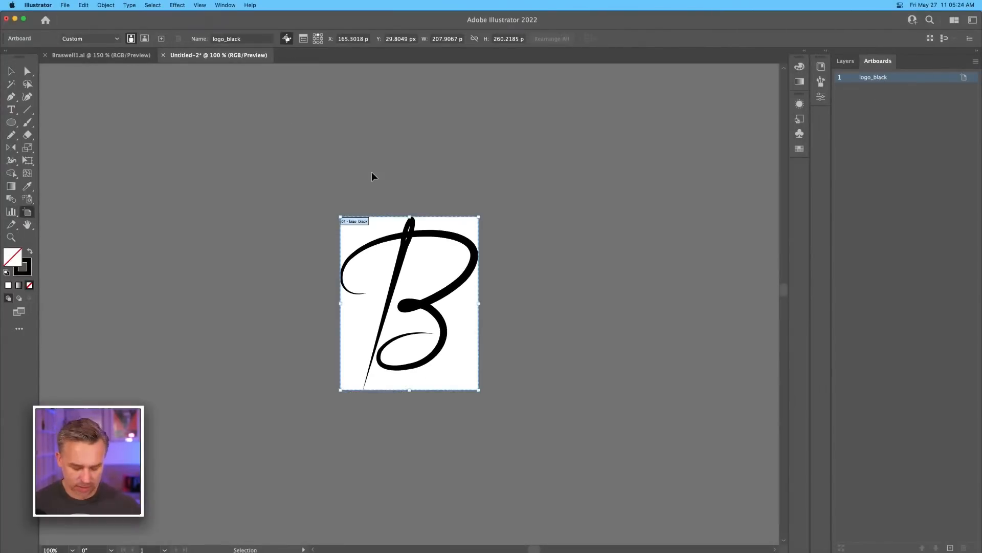
key(super+c)
key(super+v)
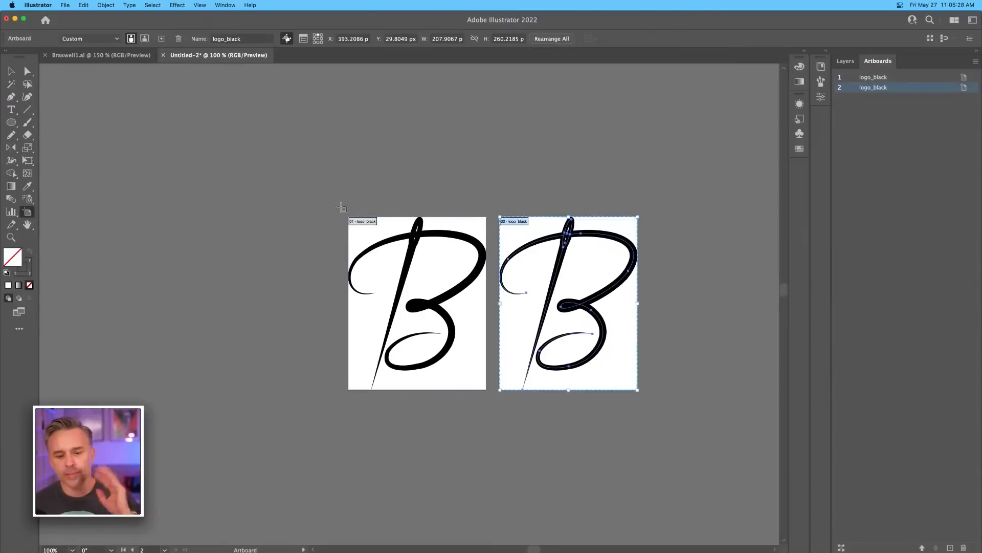
Step: Set the stroke color to black (000000) for the script B on the copied artboard and on the original
click(11, 70)
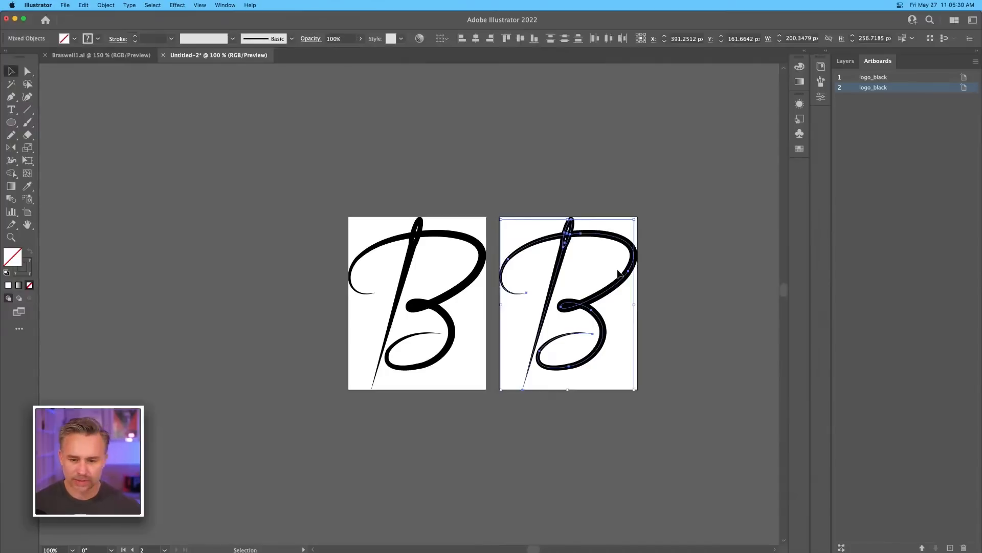
key(super+equal)
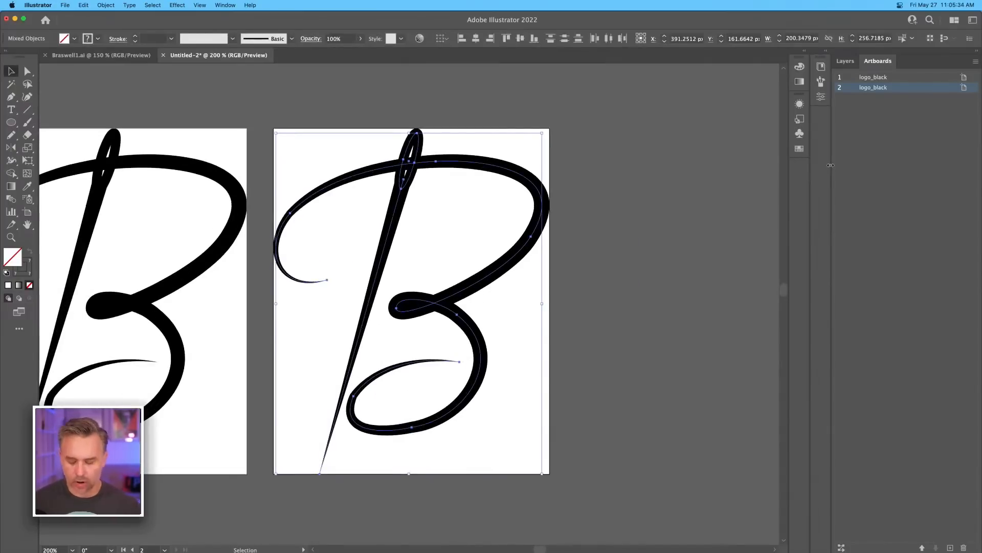
click(26, 263)
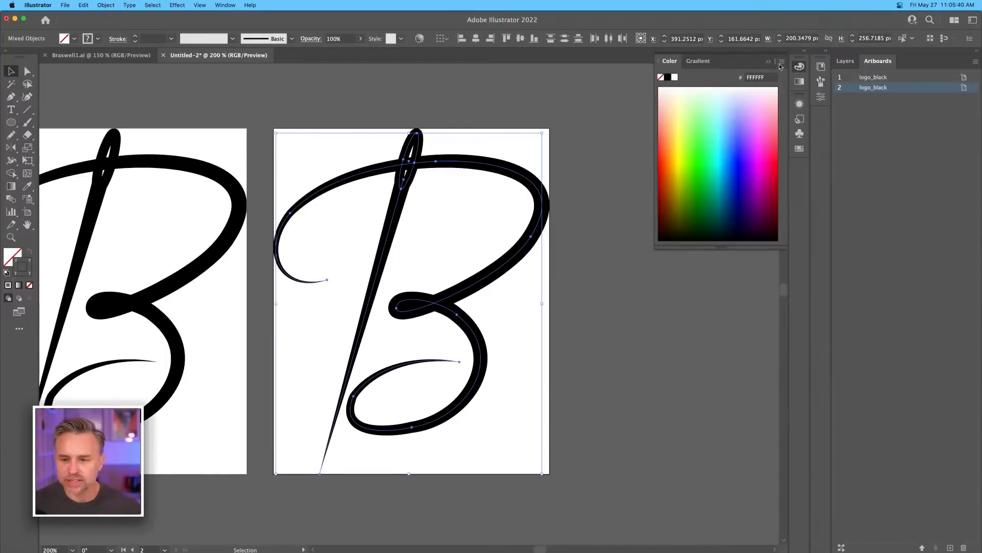
click(668, 77)
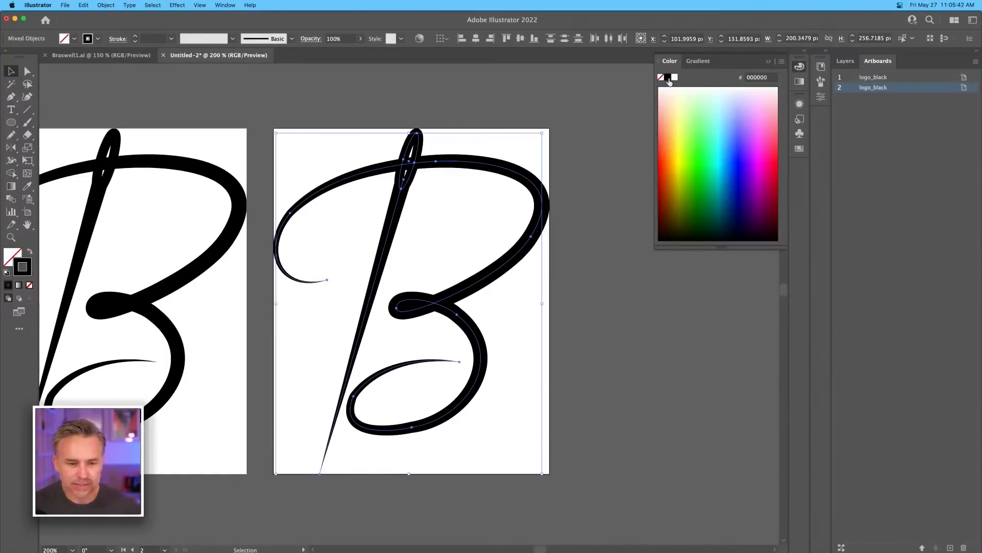
click(173, 339)
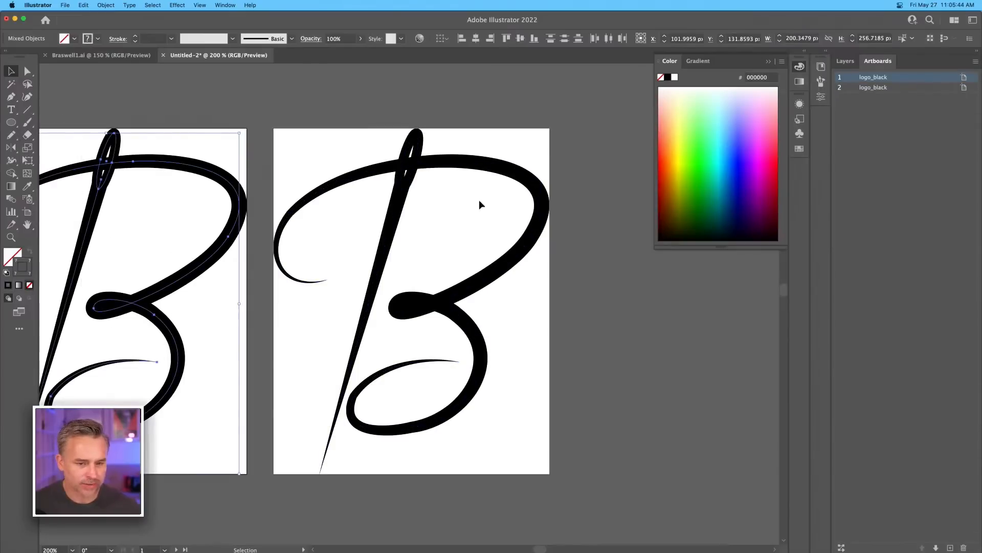
click(668, 77)
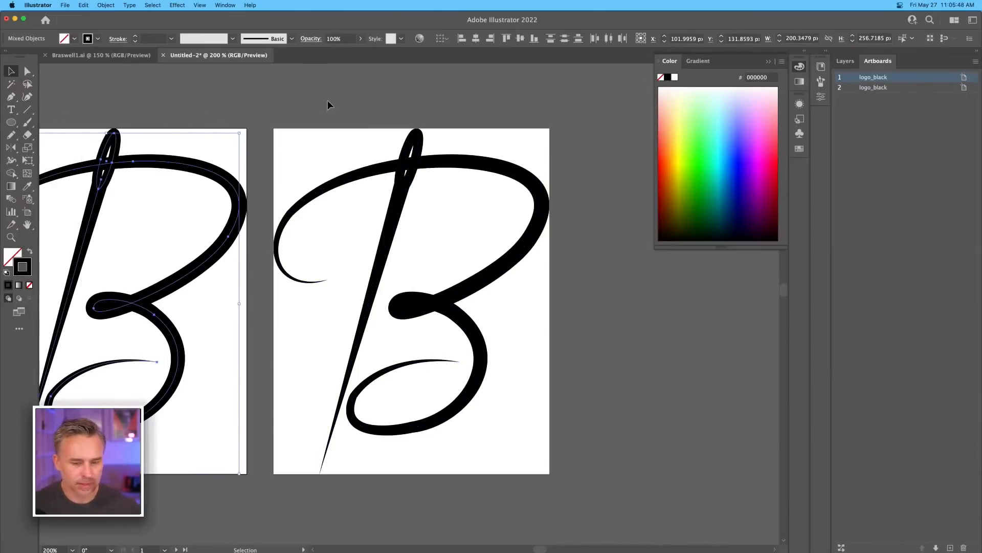
Step: Set the stroke color of the script B on the second artboard to white (FFFFFF)
click(306, 84)
drag(473, 401, 461, 437)
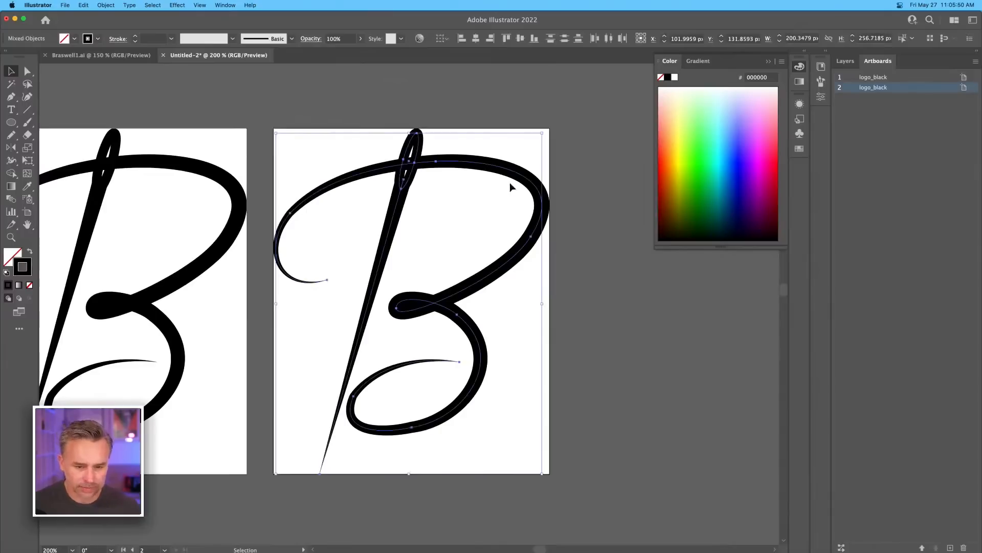
click(674, 78)
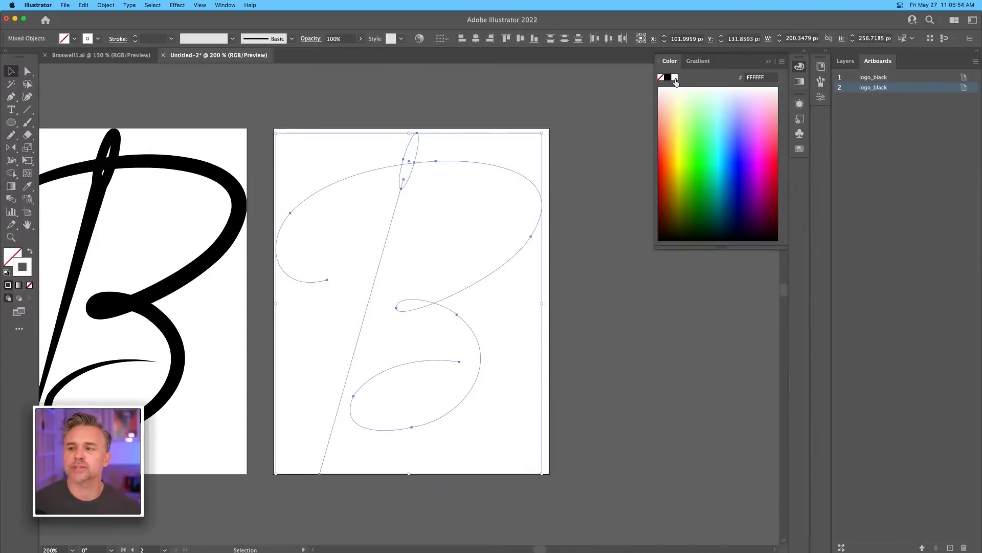
Step: Rename the second artboard as logo_white
double_click(876, 88)
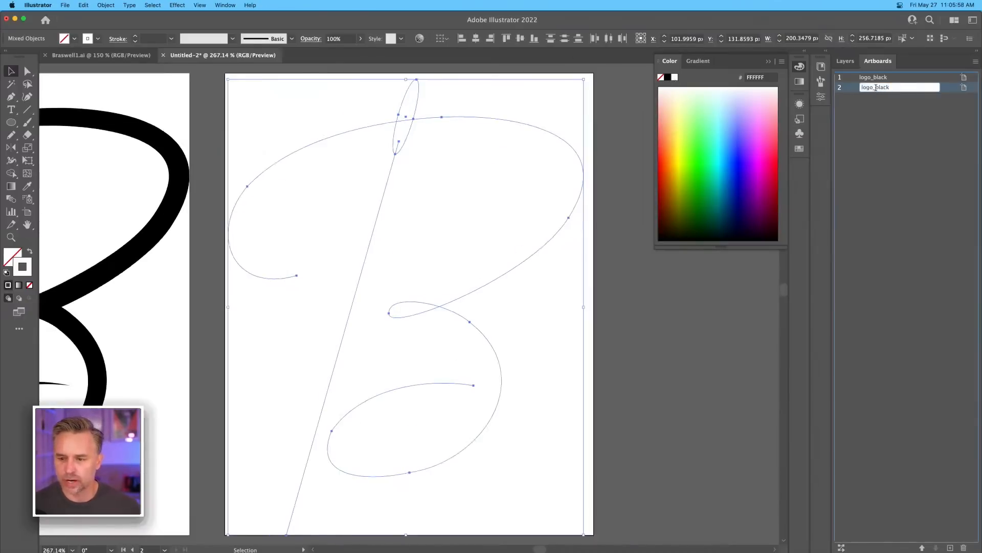
double_click(877, 88)
text(white)
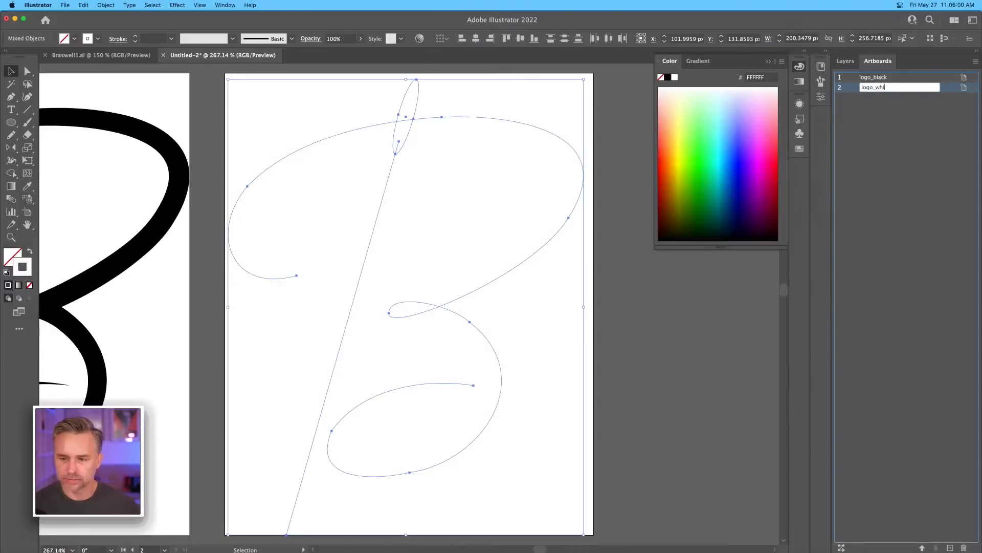
key(Return)
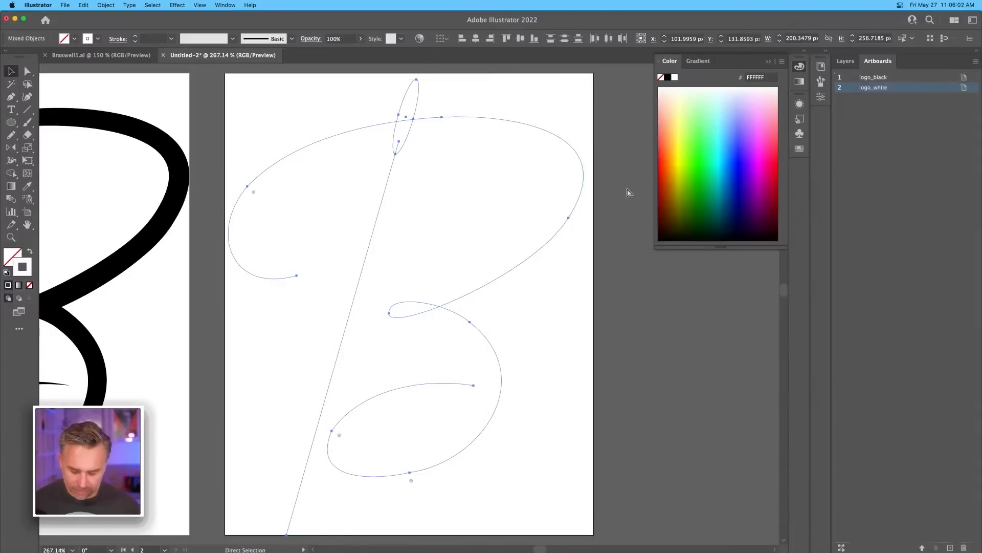
Step: Duplicate the logo_black artboard with its artwork and place the copy directly above the original, aligned with it
key(super+minus)
key(super+minus)
key(super+minus)
drag(469, 166, 512, 137)
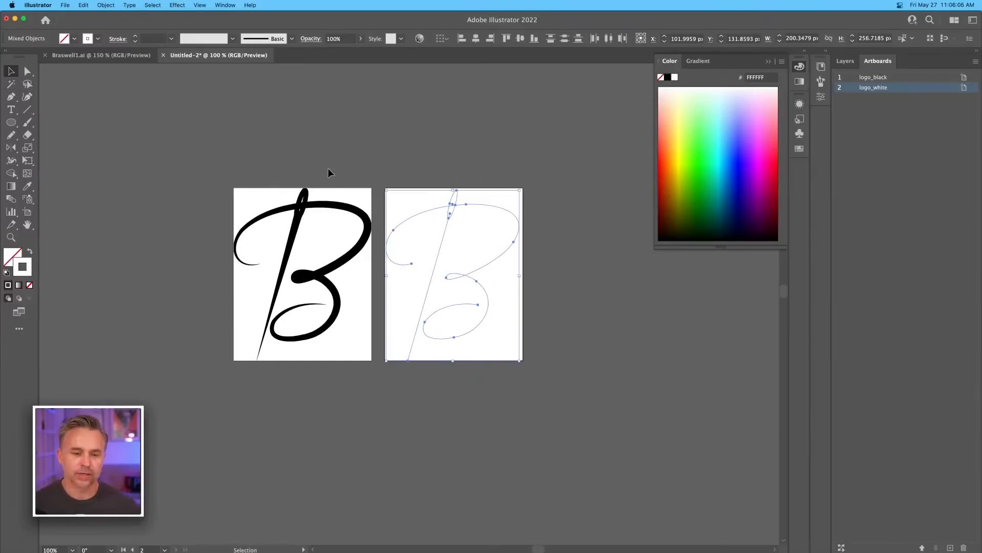
click(241, 174)
click(27, 212)
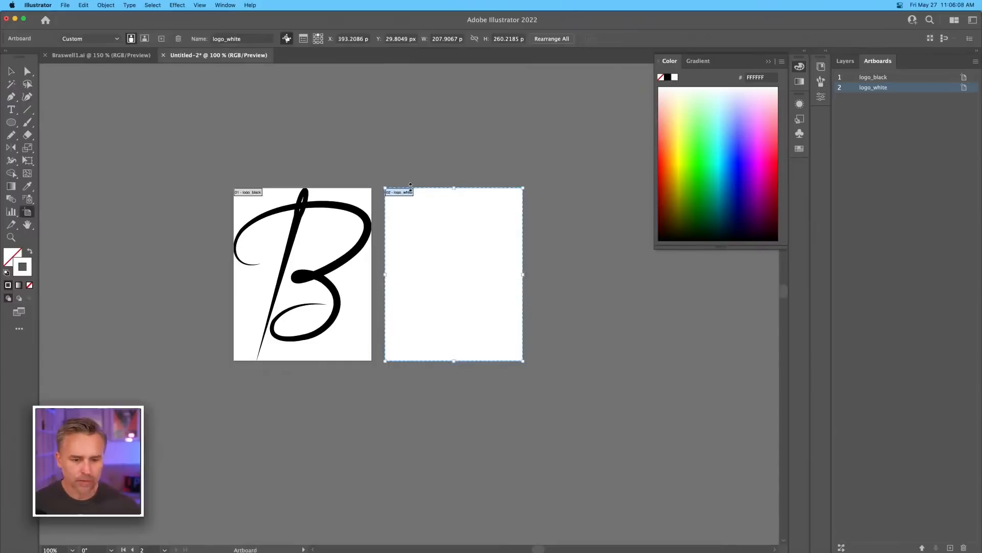
click(357, 196)
key(super+c)
key(super+v)
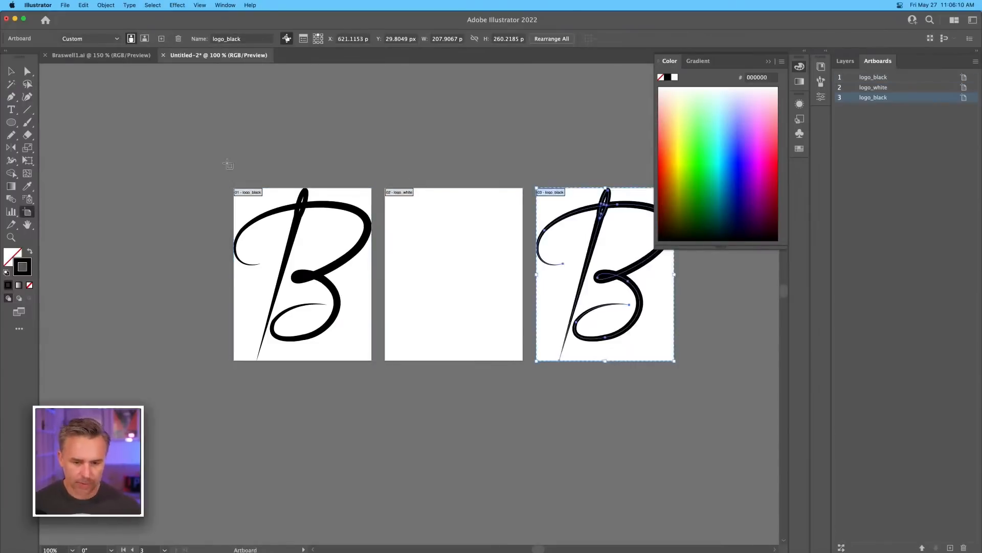
drag(561, 201, 260, 83)
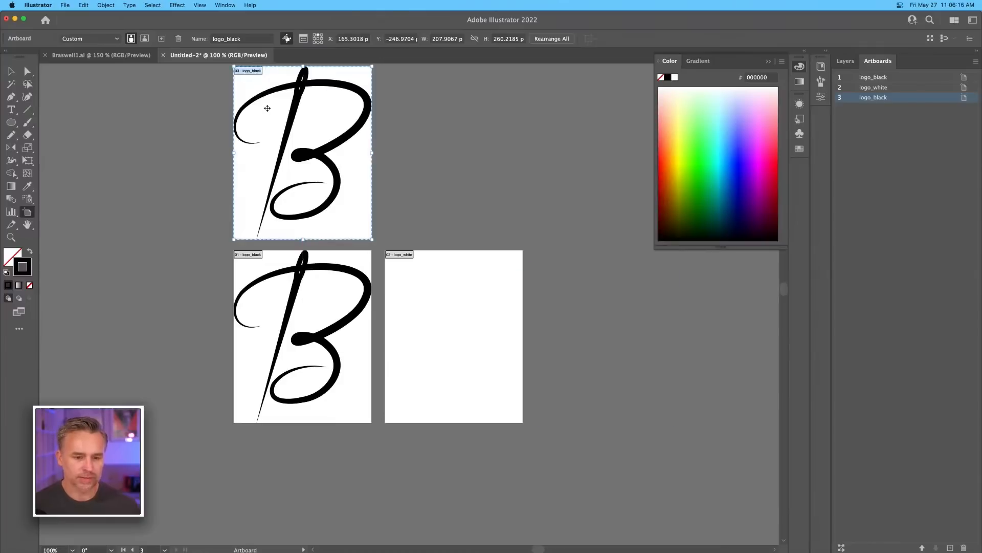
Step: Enlarge the new artboard upward and to the right, well beyond the combined width of the two lower artboards
drag(372, 152, 523, 153)
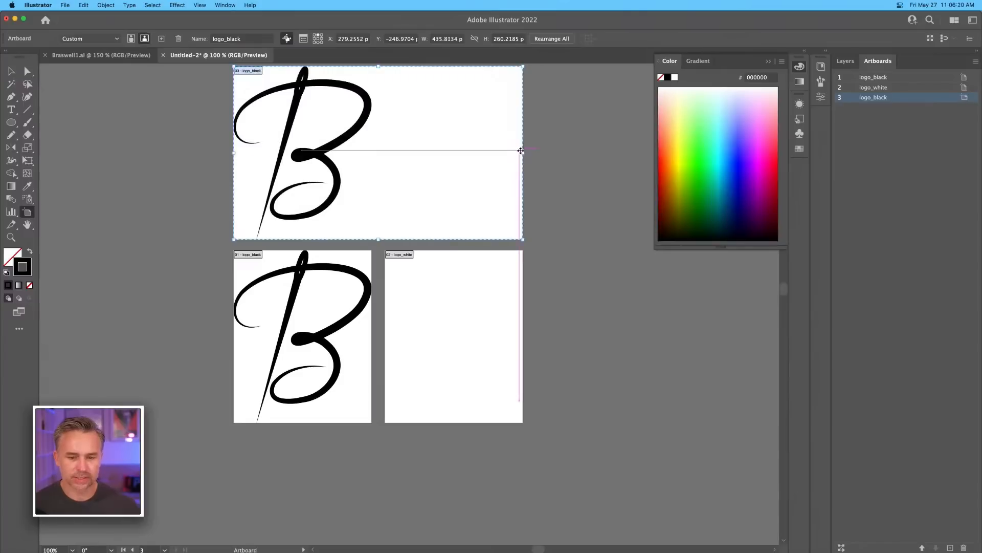
drag(398, 138, 383, 202)
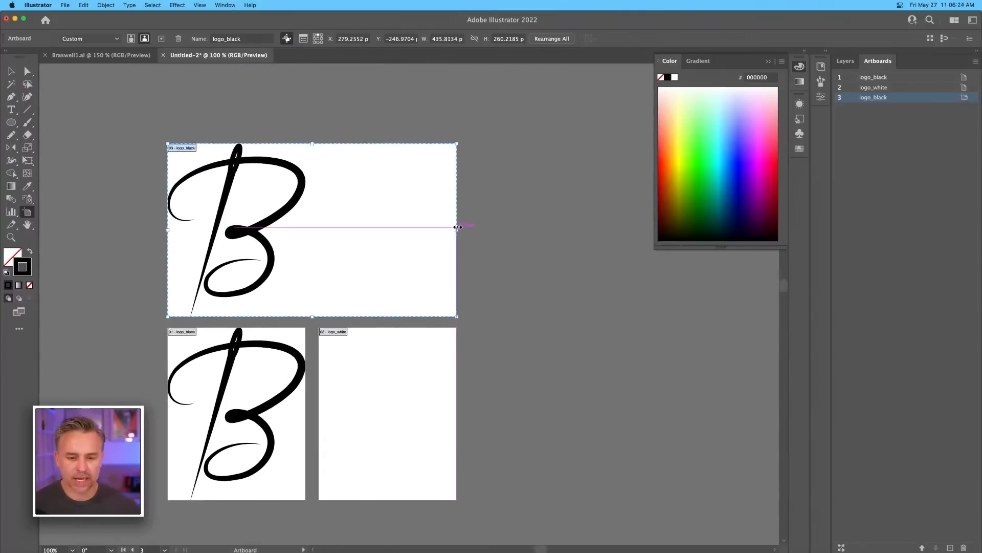
drag(435, 137, 621, 109)
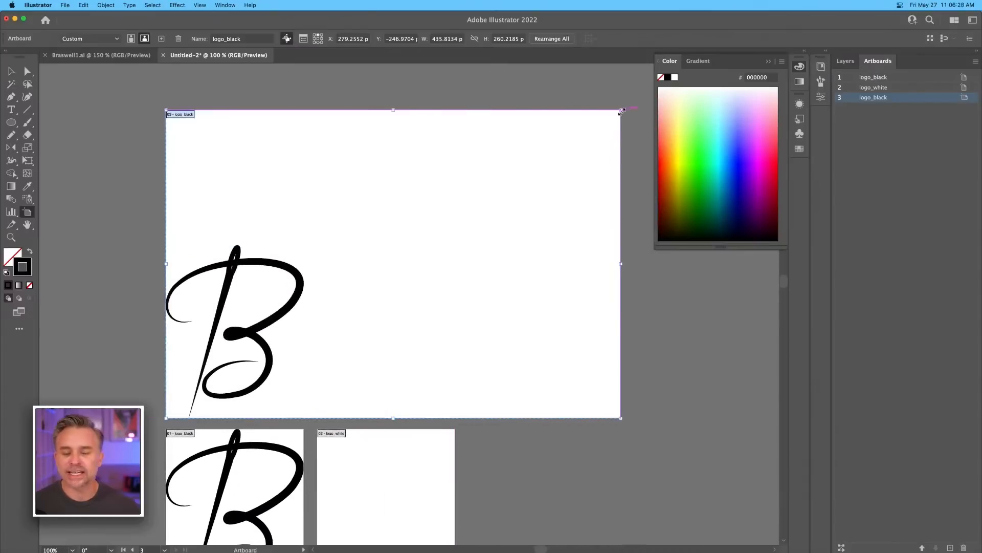
Step: Move the script B to the upper middle of the enlarged artboard
click(11, 72)
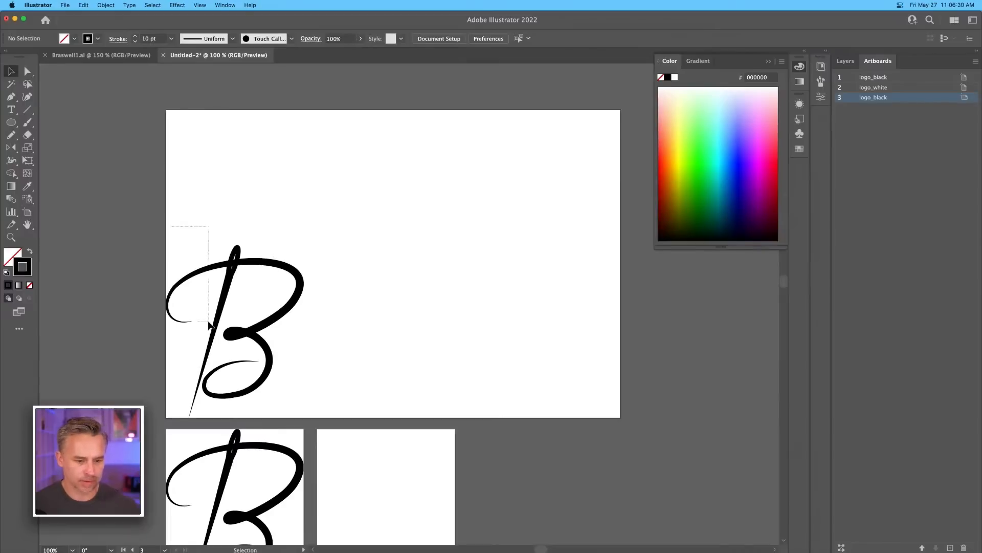
drag(153, 269, 309, 394)
drag(254, 337, 413, 214)
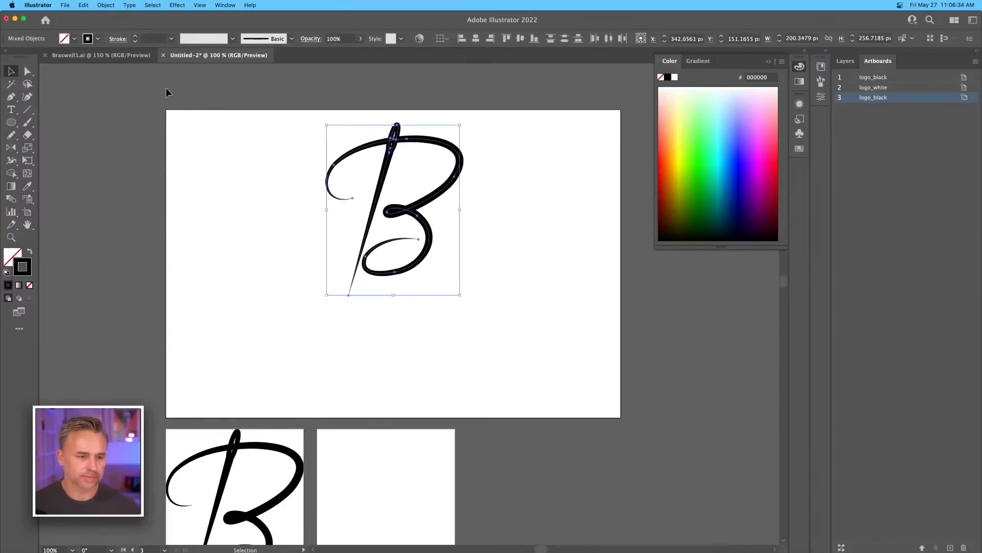
Step: Examine the business card reference image in the Braswell1.ai document and return to the untitled logo document
click(111, 53)
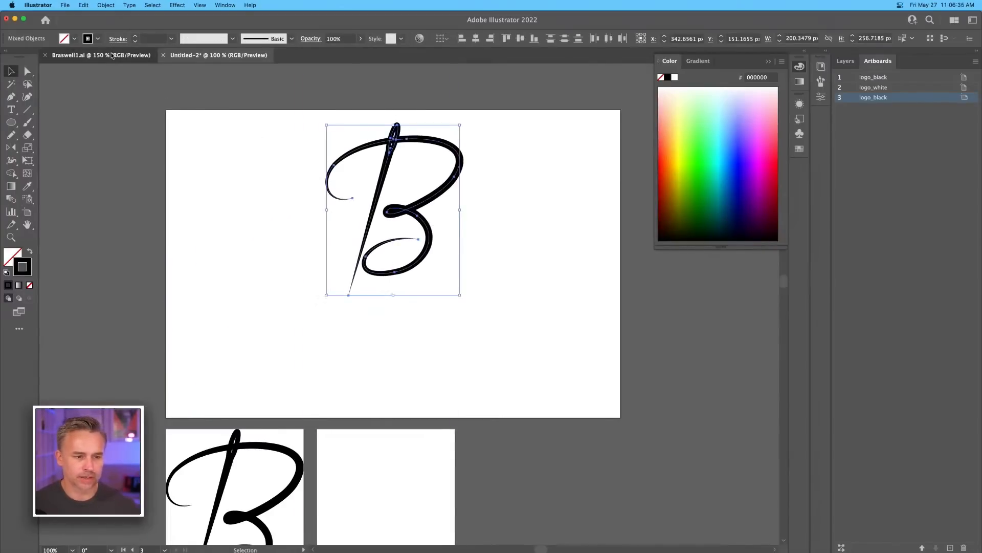
click(313, 160)
key(super+minus)
key(super+minus)
key(super+minus)
key(super+minus)
key(super+minus)
drag(466, 253, 263, 362)
key(super+equal)
key(super+equal)
key(super+equal)
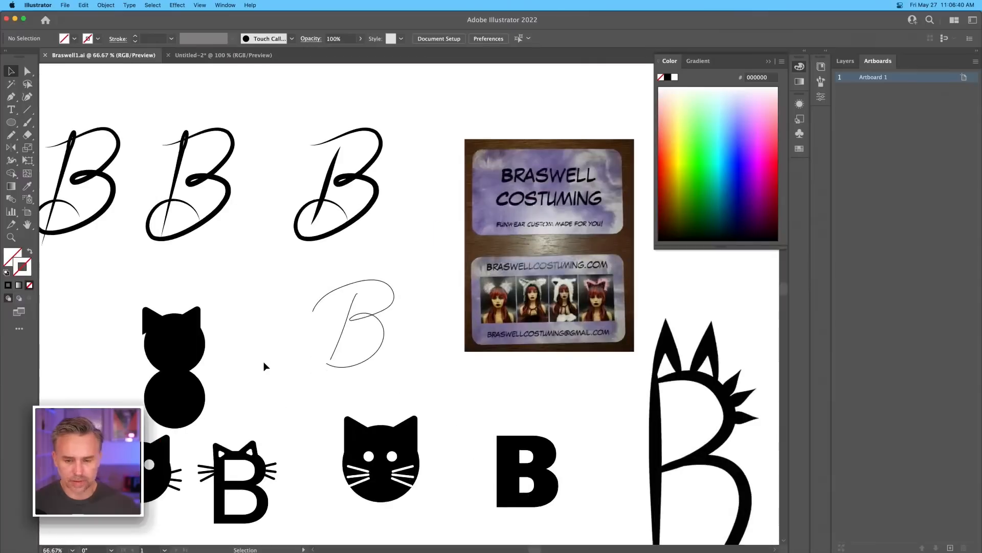
scroll(498, 136, right, 1)
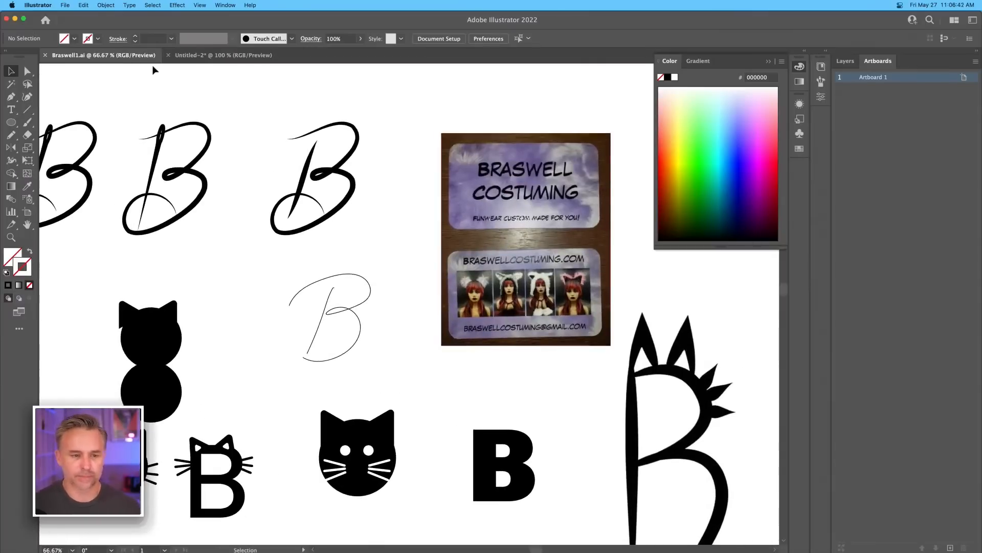
click(196, 57)
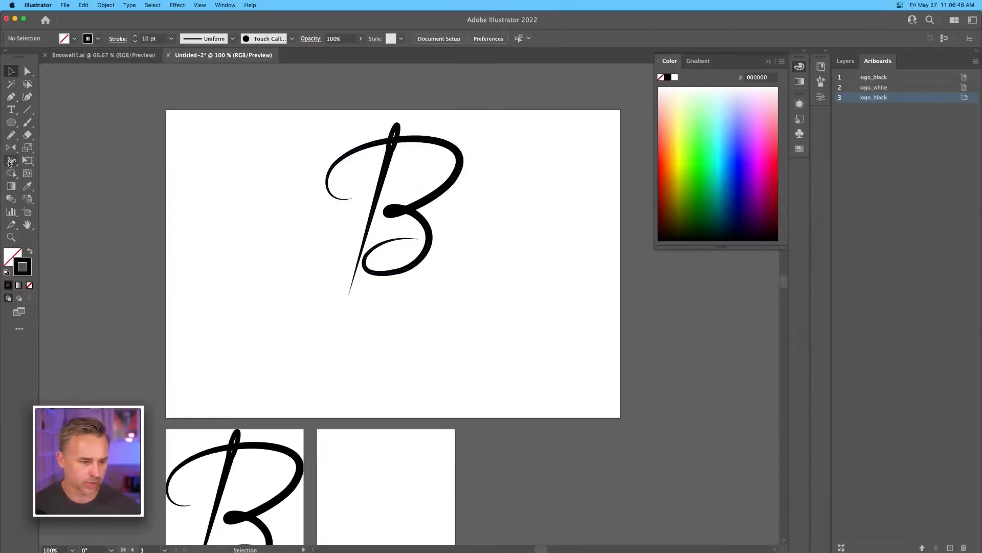
Step: Add the text "Braswell" to the large artboard and move it beneath the script B
click(11, 110)
click(243, 300)
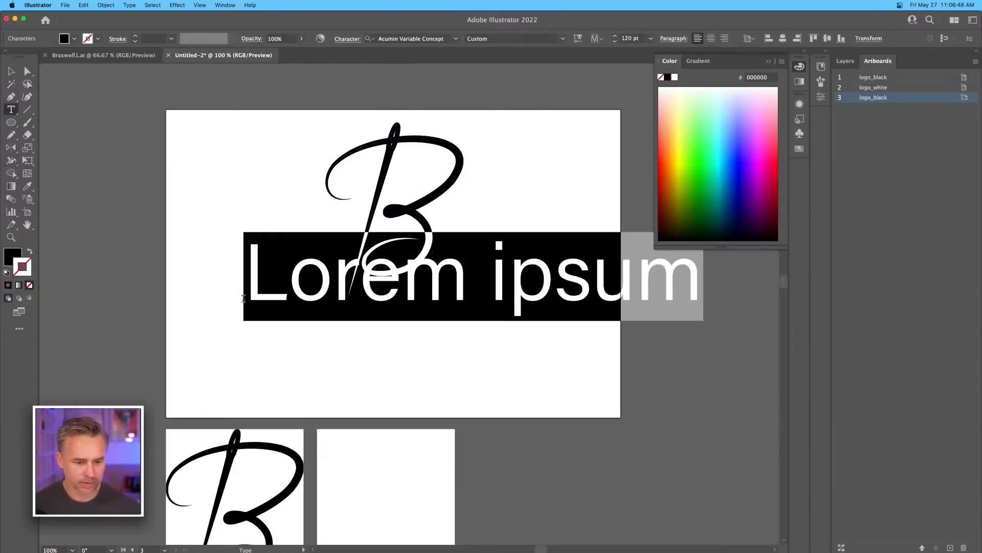
text(BRA)
key(BackSpace)
key(BackSpace)
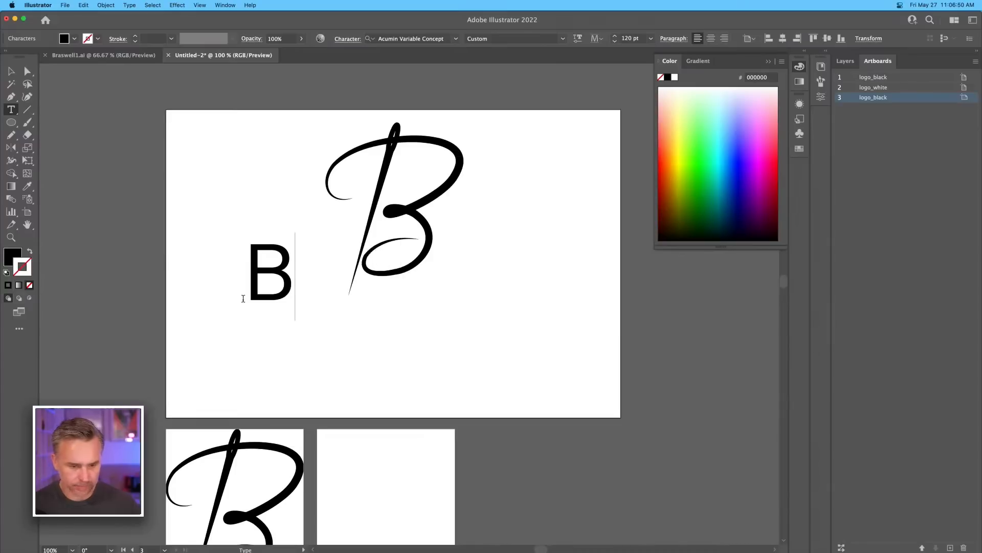
text(raswell)
click(10, 71)
drag(312, 287, 302, 359)
Step: Duplicate the "Braswell" text upward and change the lower text to "Costuming"
double_click(302, 358)
key(super+a)
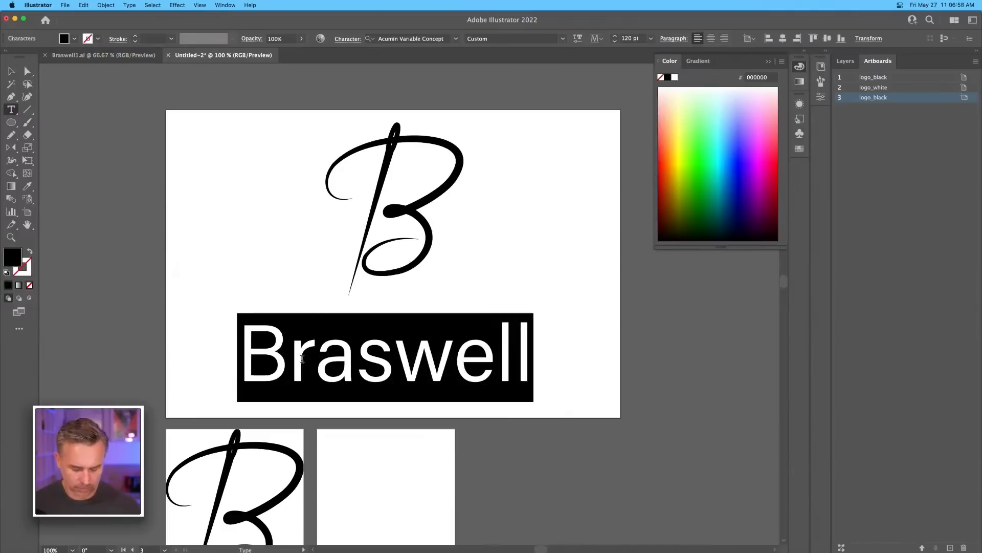
click(11, 71)
drag(266, 340, 266, 279)
double_click(296, 359)
key(super+a)
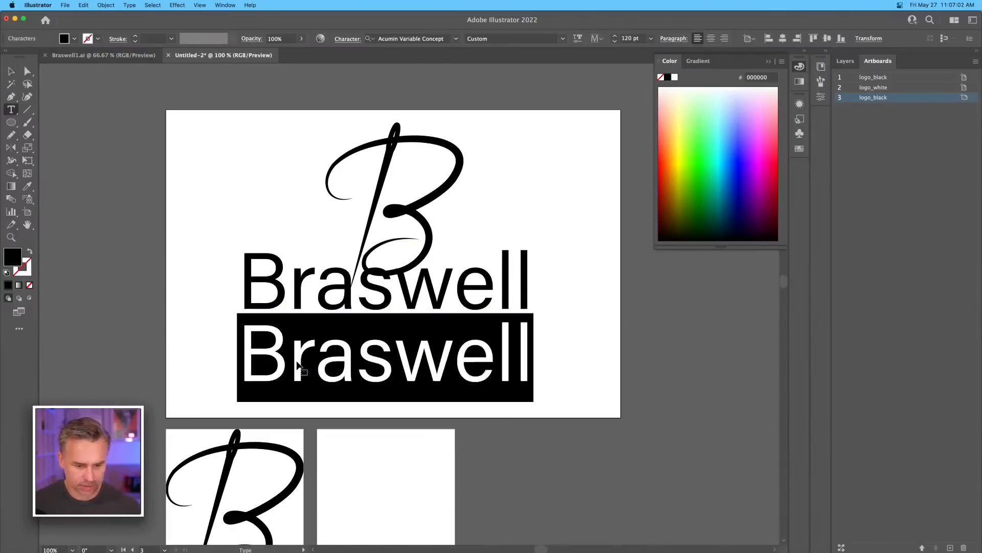
text(Costuming)
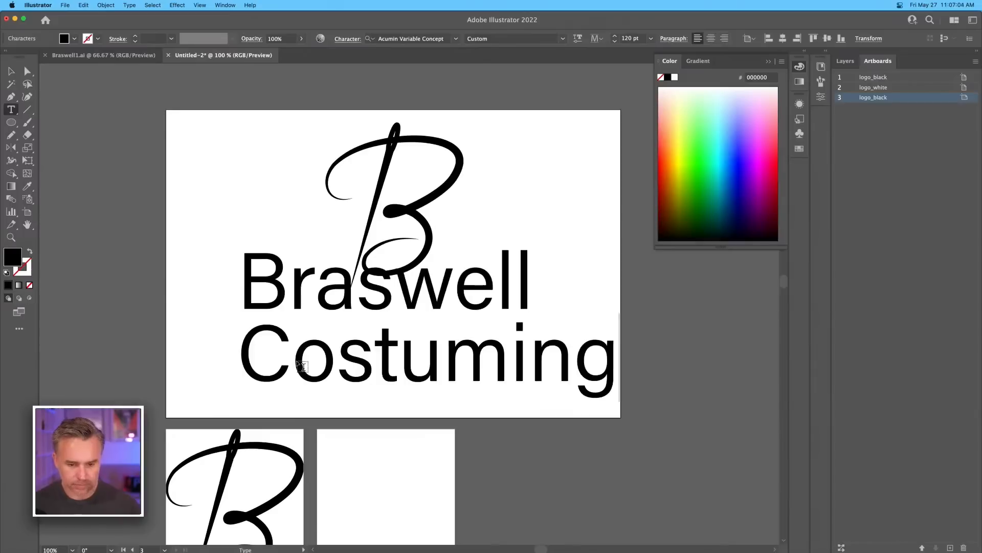
click(11, 71)
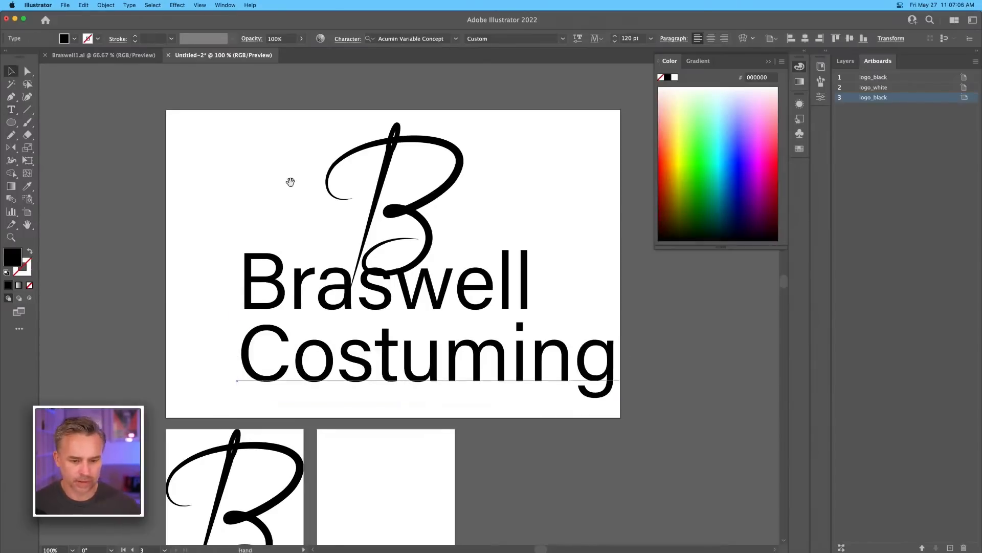
Step: Try to scale the script B down to about 147 px wide and 189 px high
drag(292, 185, 323, 178)
click(314, 135)
click(465, 228)
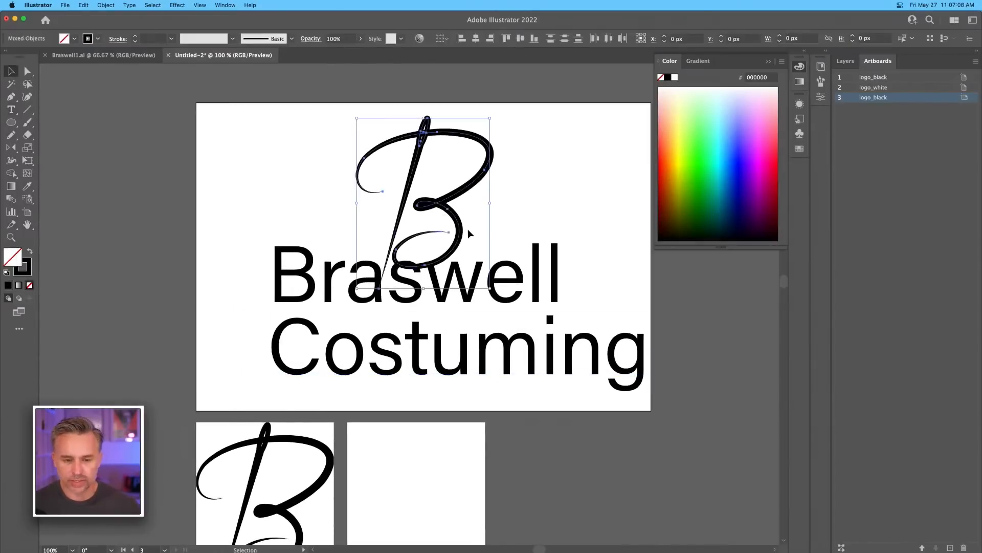
drag(357, 289, 392, 243)
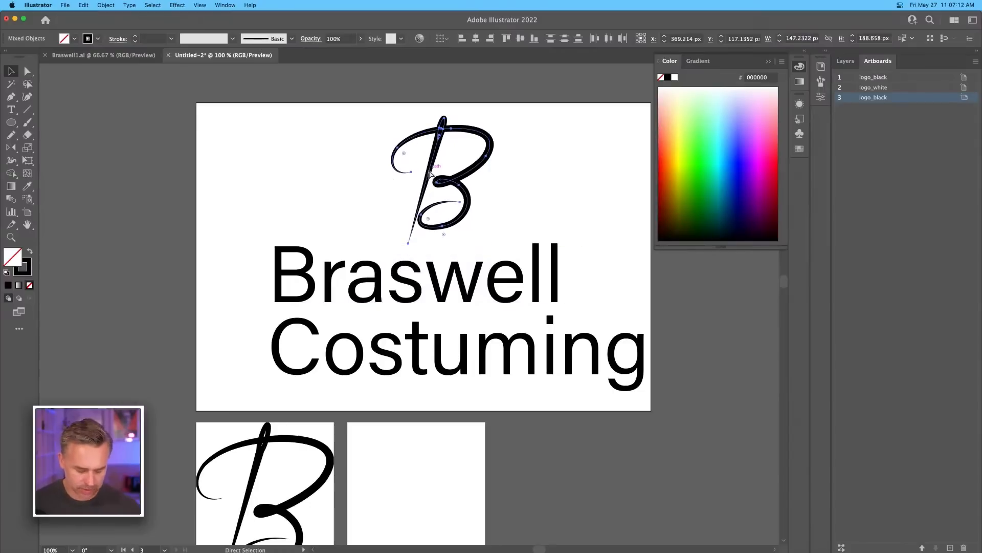
key(super+z)
Step: Enable Scale Strokes & Effects in the General preferences and scale the script B down proportionally from its lower-left corner
click(48, 4)
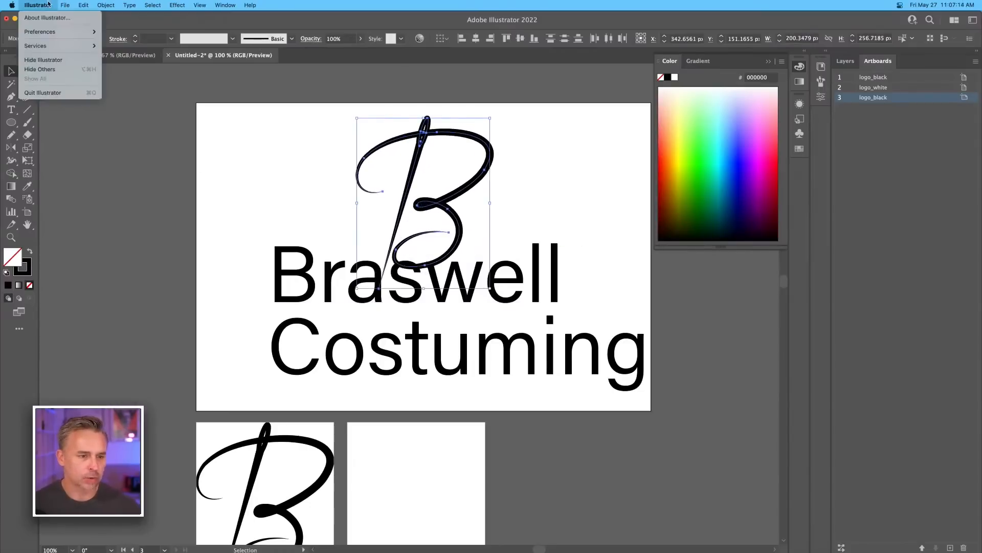
mouse_move(58, 4)
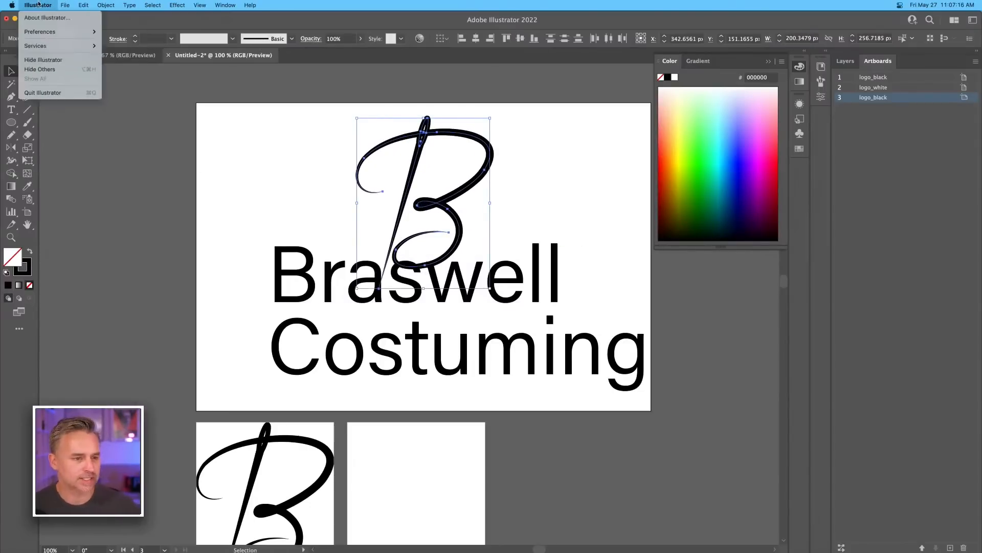
mouse_move(51, 32)
click(121, 32)
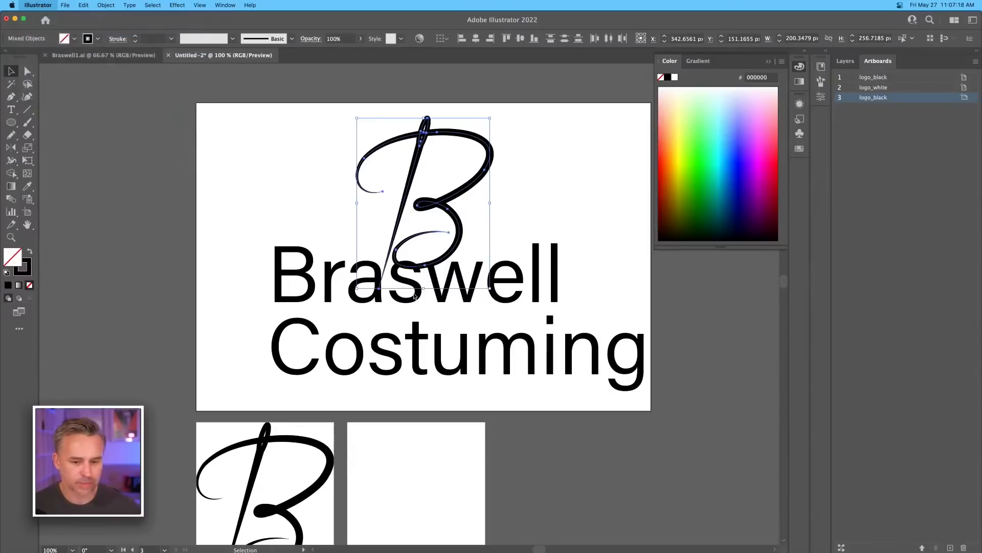
click(630, 224)
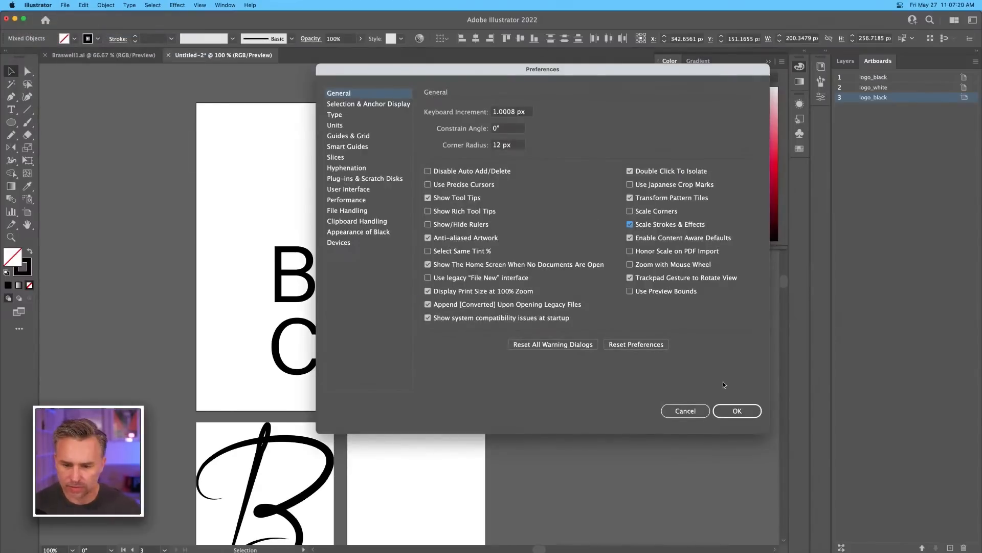
click(739, 410)
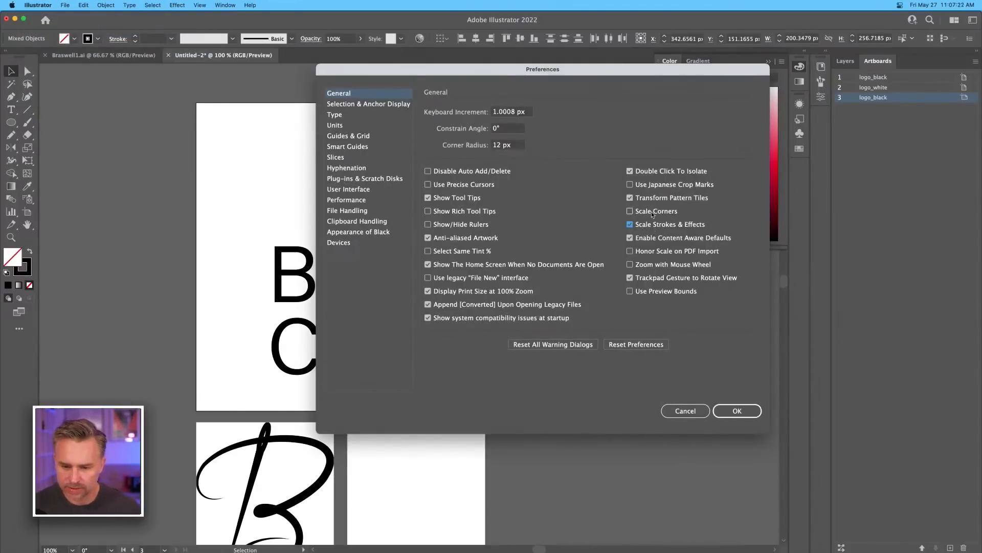
click(737, 410)
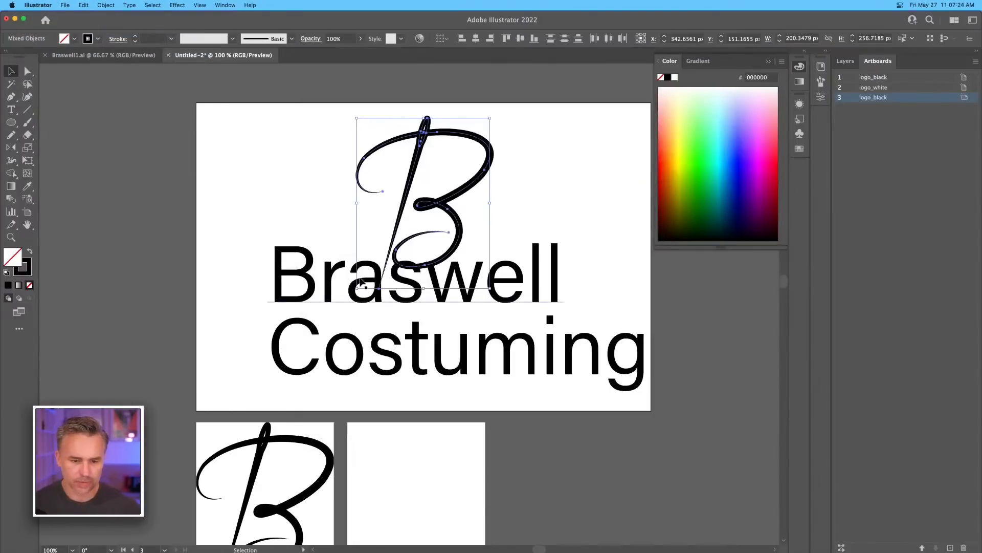
drag(357, 288, 383, 255)
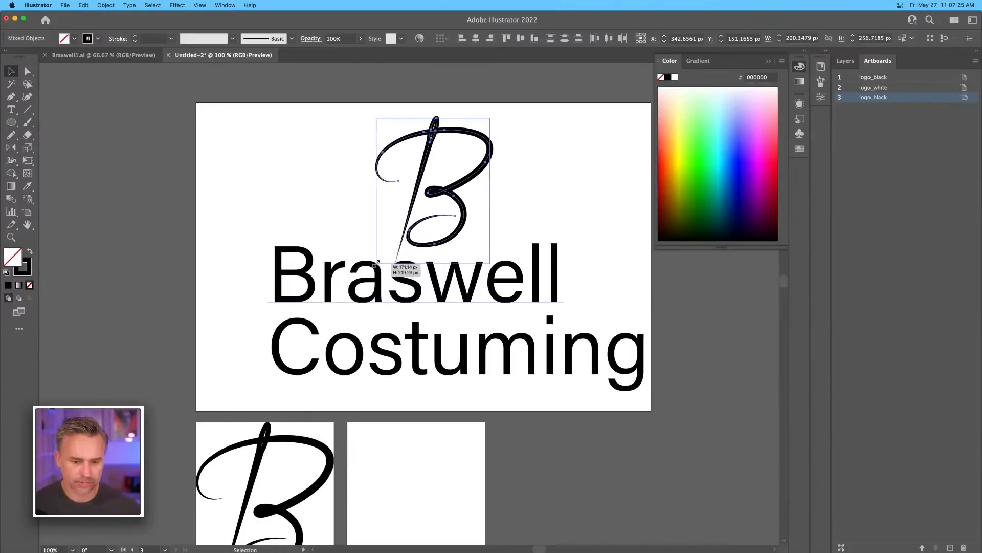
Step: Select the "Braswell" text and rearrange the panels so its Properties are shown with the colour panels collapsed
click(310, 296)
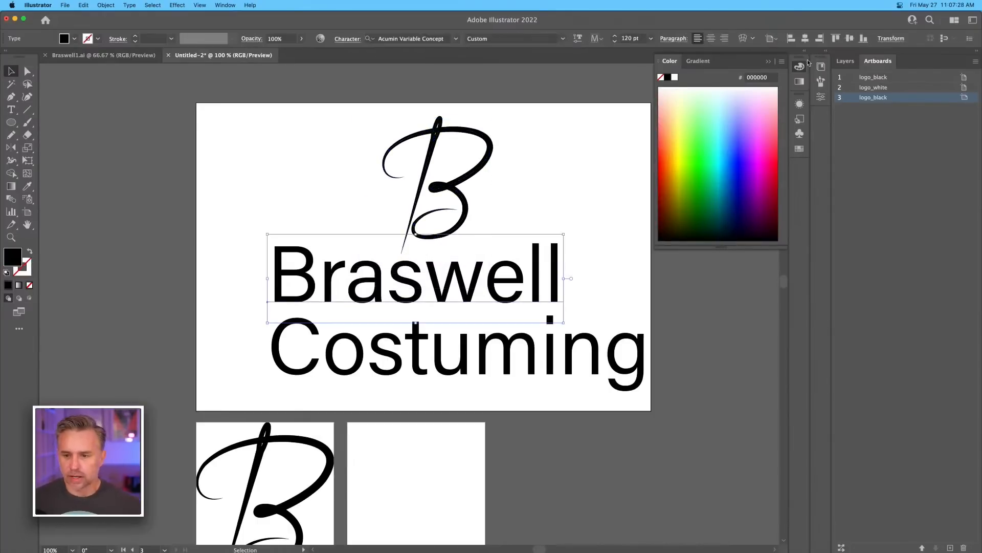
click(768, 62)
click(807, 52)
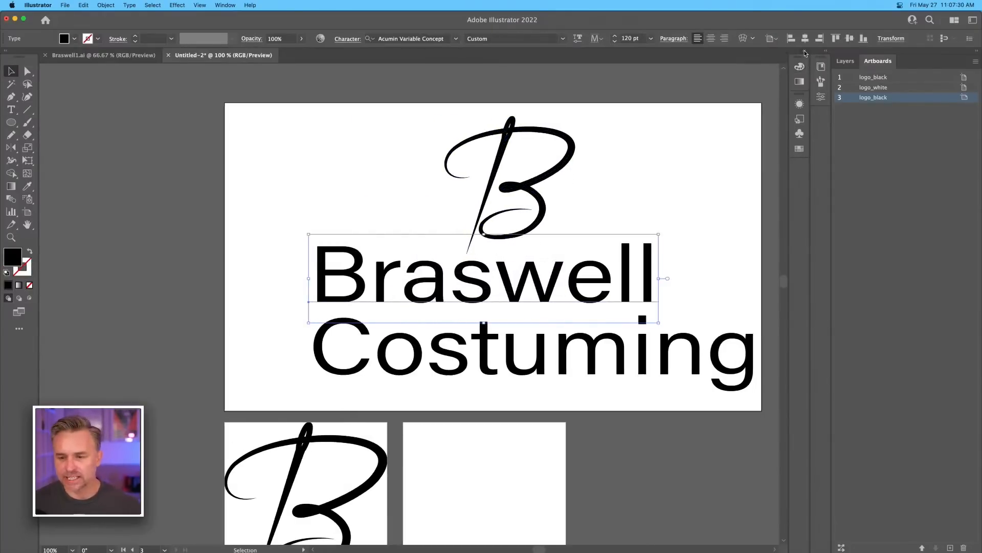
click(828, 52)
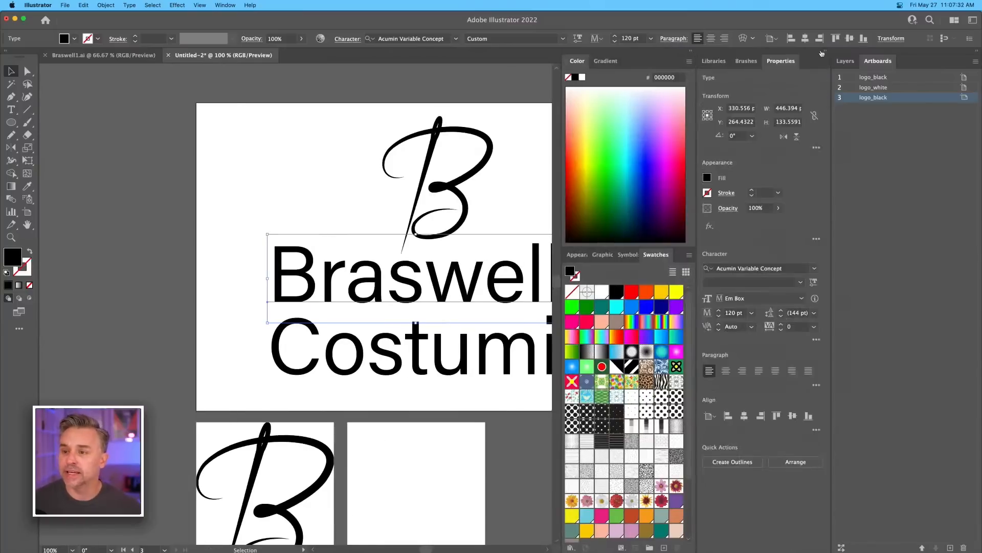
click(690, 53)
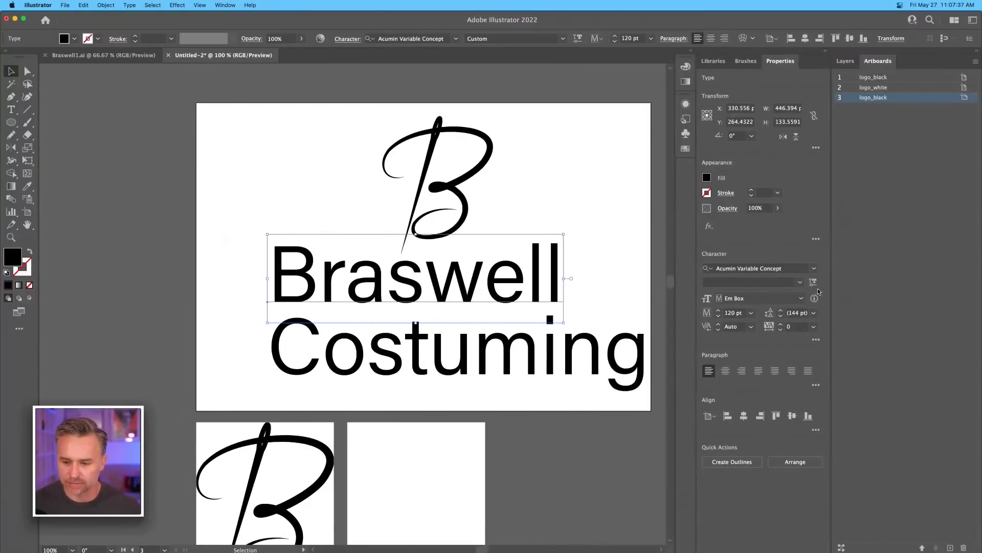
Step: Try a bolder weight of the Acumin Variable Concept font on the "Braswell" text
click(790, 268)
click(814, 268)
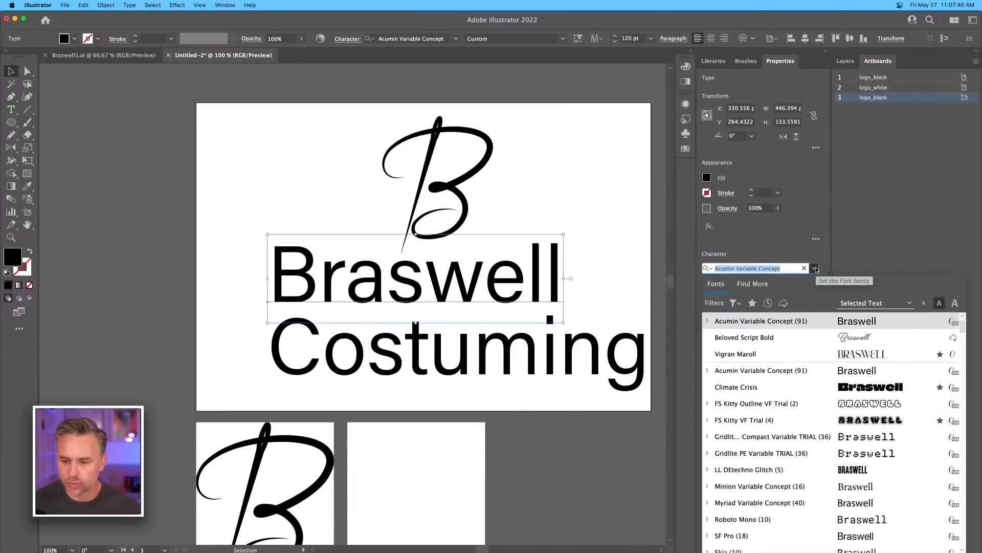
click(814, 268)
click(812, 282)
drag(738, 316, 760, 312)
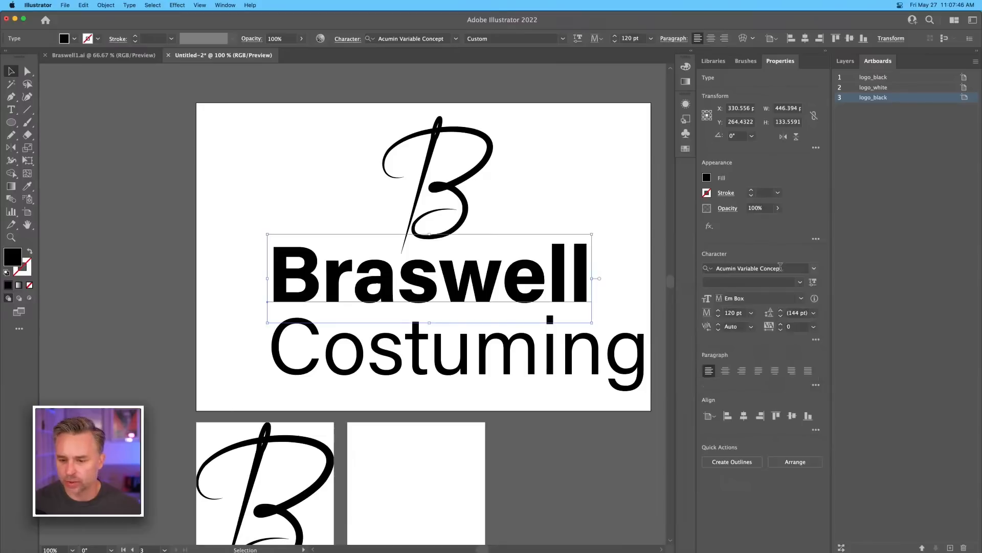
Step: Filter the fonts by Sans Serif and Heavy Weight and set the "Braswell" text in Lato Bold
click(814, 268)
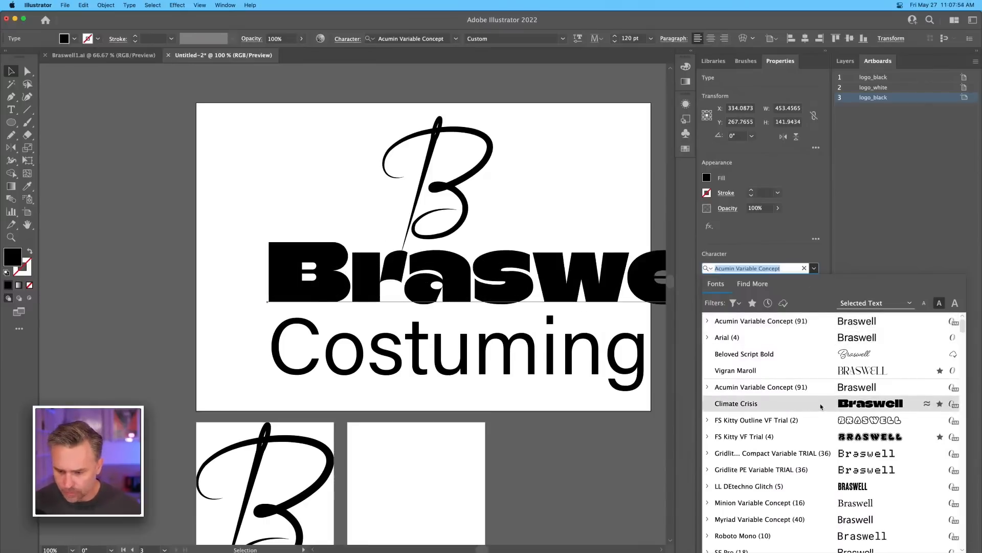
click(734, 303)
click(631, 358)
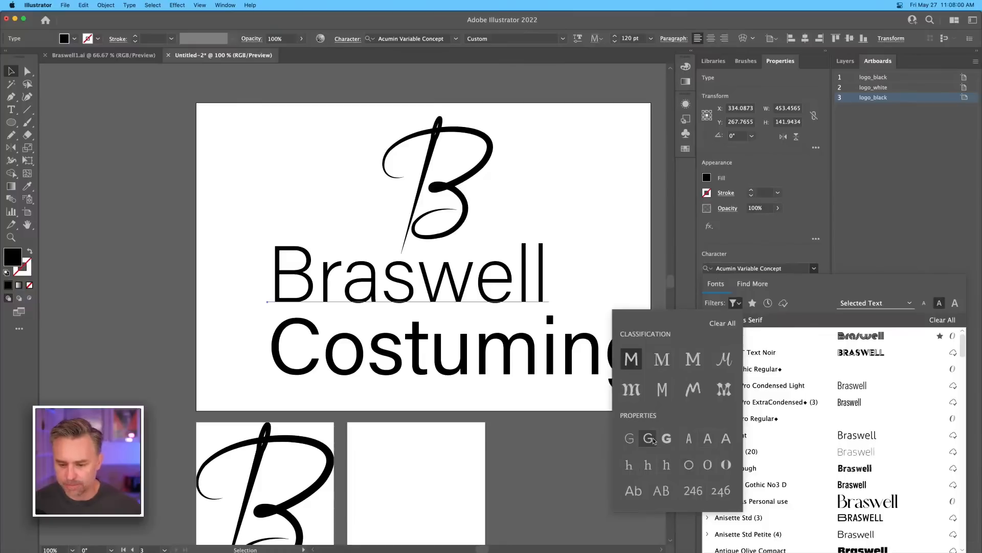
click(665, 439)
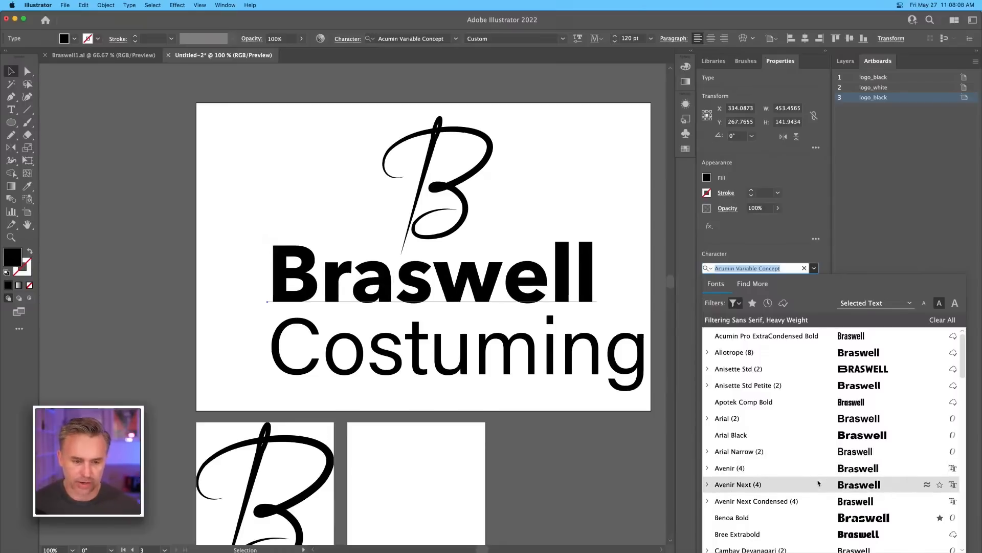
scroll(818, 435, down, 5)
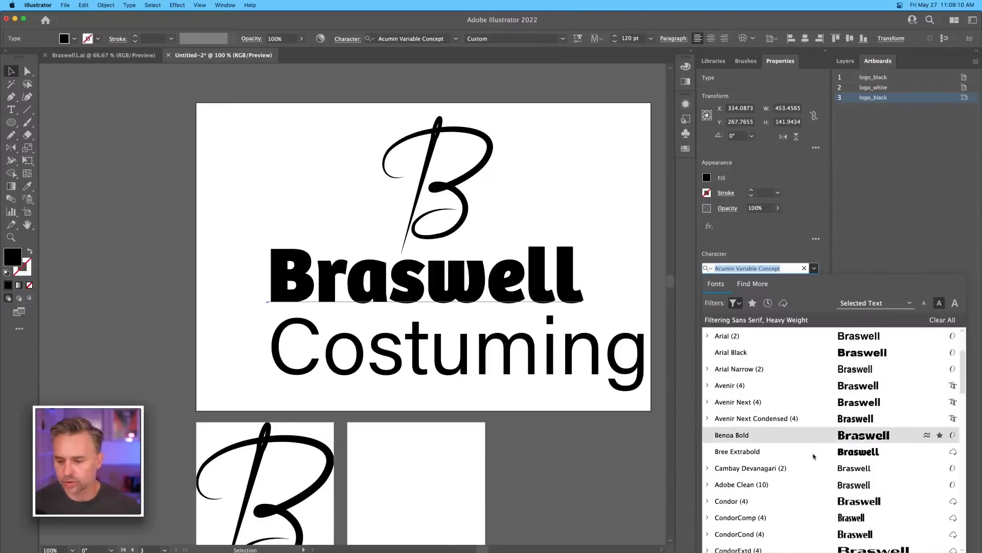
scroll(814, 454, down, 2)
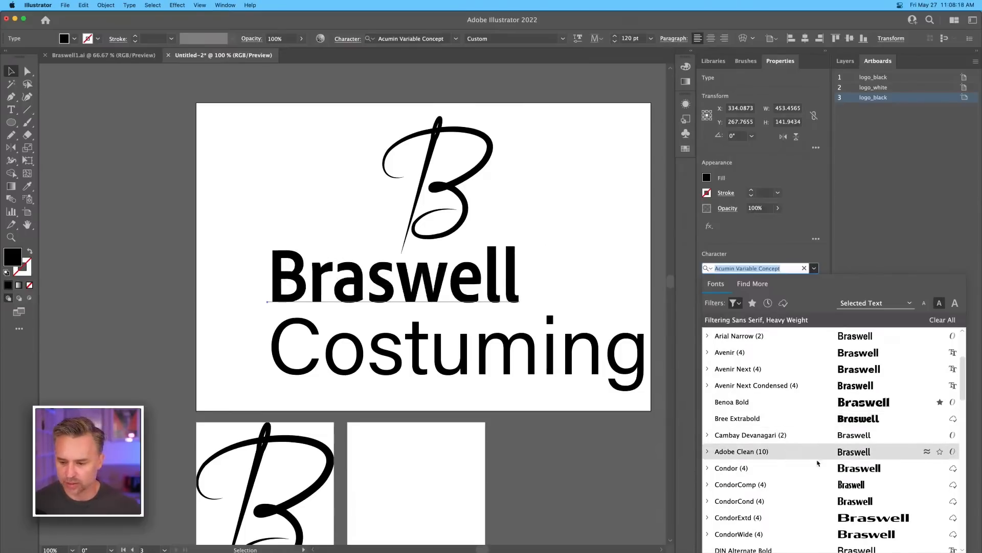
scroll(839, 502, down, 8)
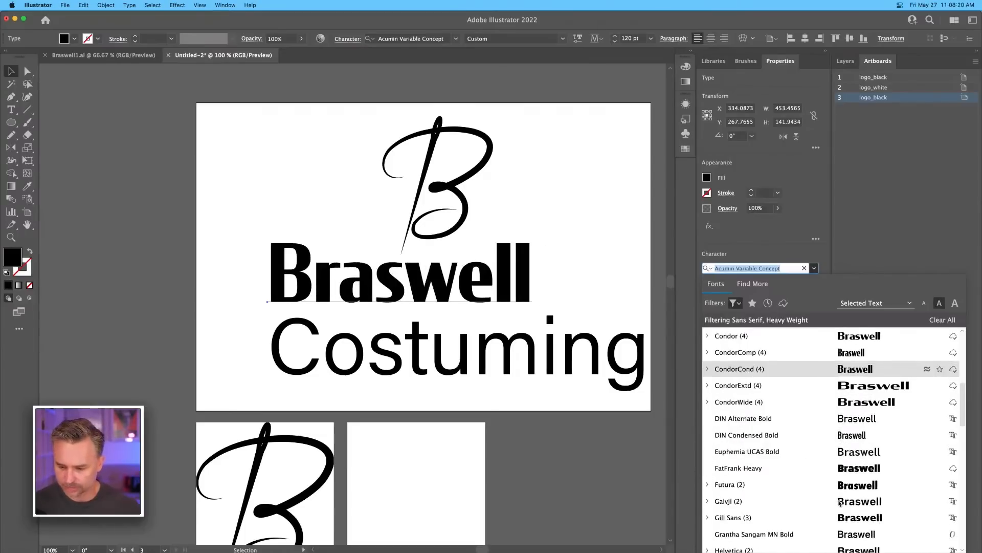
scroll(840, 502, down, 11)
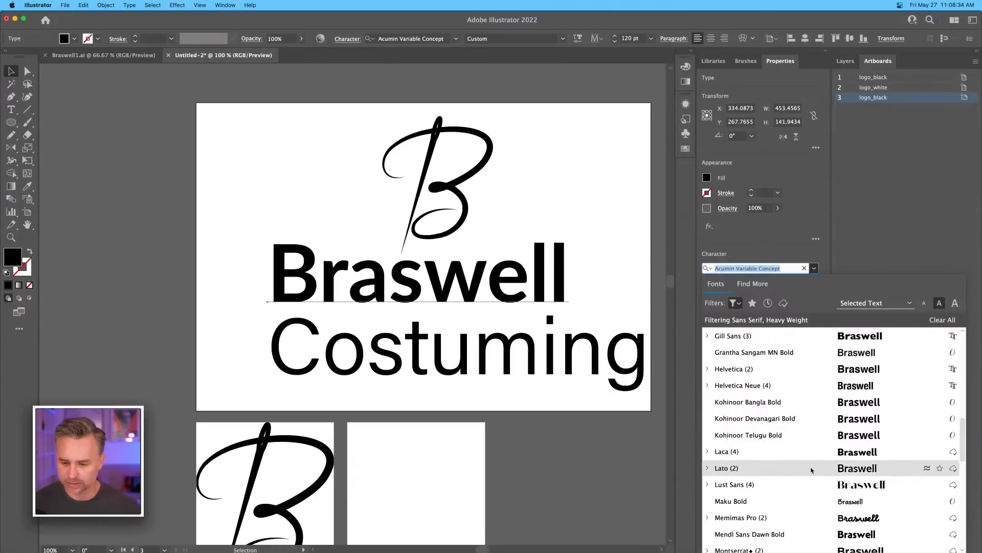
key(Escape)
Step: Copy the type style of "Braswell" onto "Costuming" with the Eyedropper and scale "Costuming" down to about 62.68 pt
click(307, 353)
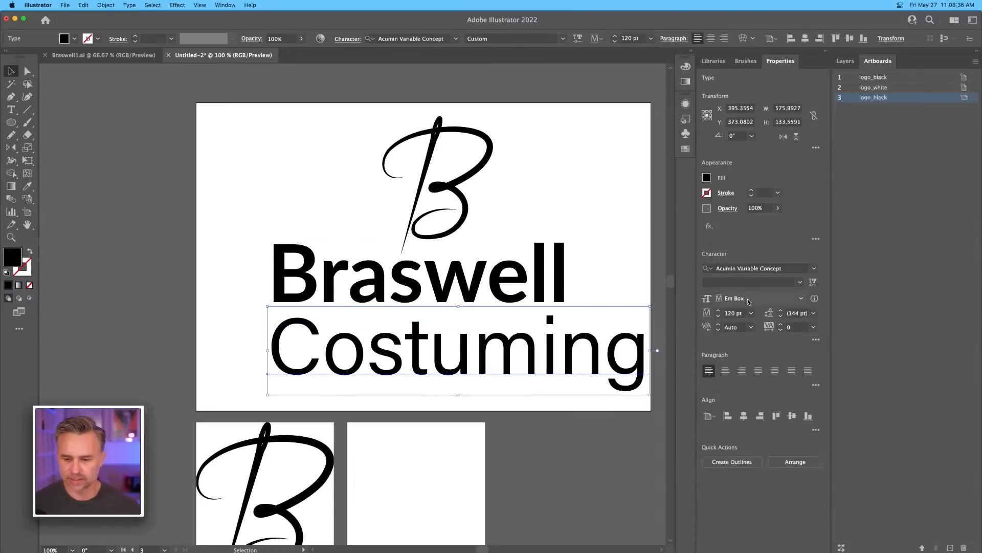
key(i)
click(494, 273)
click(10, 71)
drag(649, 396, 465, 378)
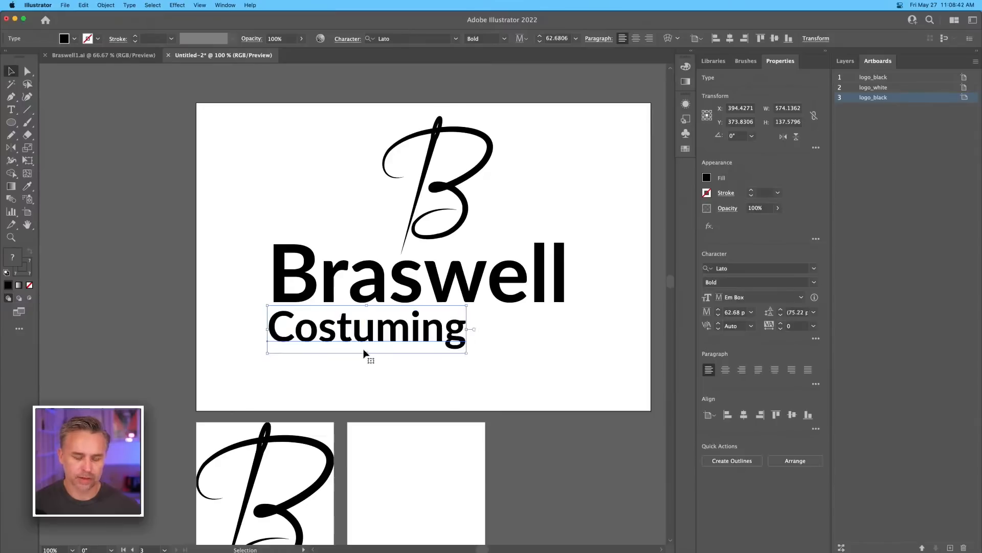
Step: Centre "Costuming" beneath "Braswell" and set its font style to Regular
drag(296, 334, 346, 334)
click(814, 282)
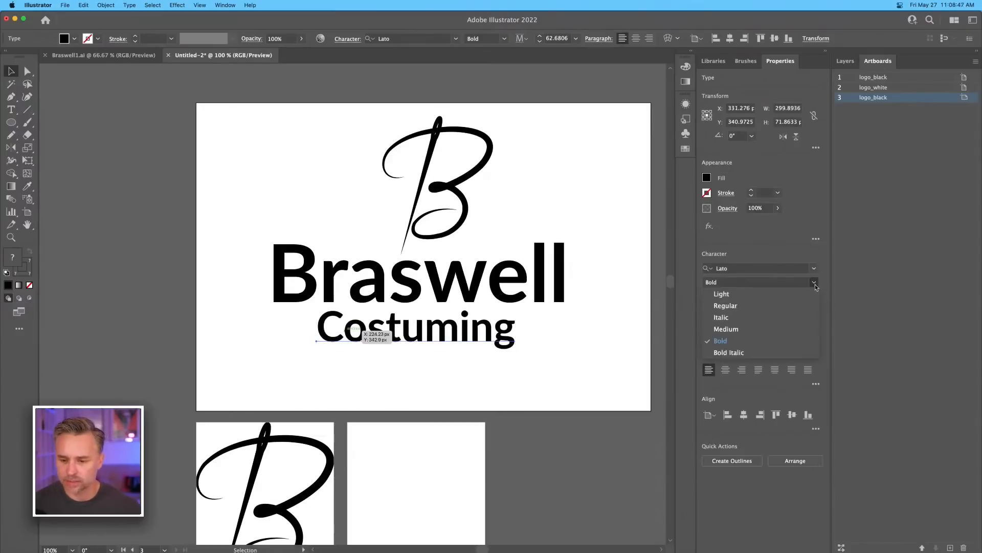
click(784, 306)
drag(362, 335, 362, 335)
Step: Select the script B with both text lines and move them slightly down to centre them on the large artboard
drag(219, 105, 610, 362)
drag(436, 217, 440, 231)
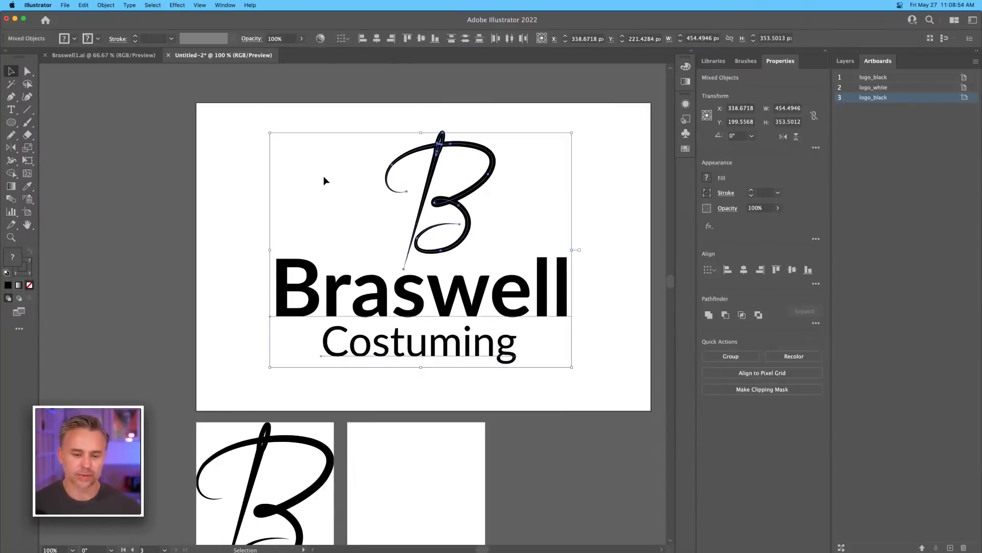
click(317, 170)
Step: Rename artboard 3 as full_logo
key(super+minus)
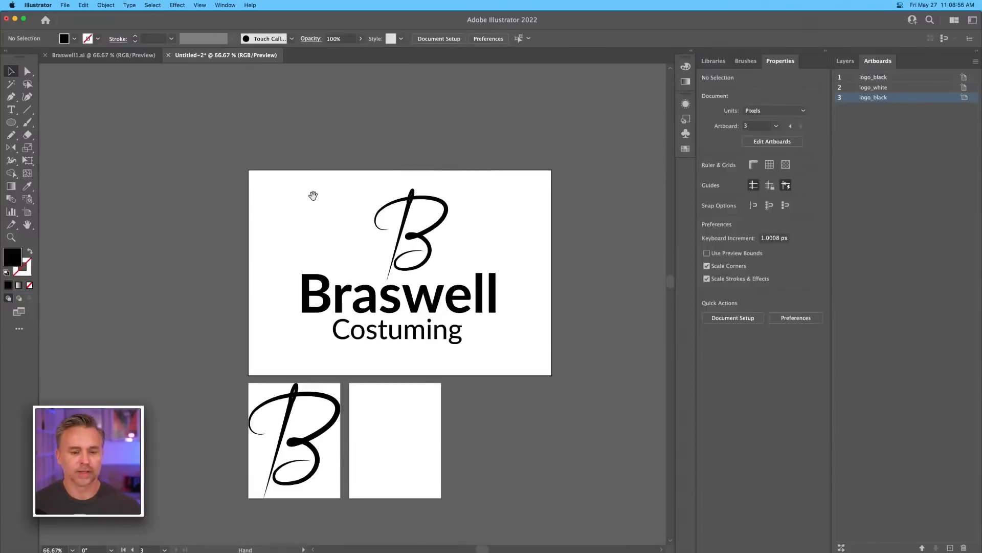
drag(317, 199, 359, 196)
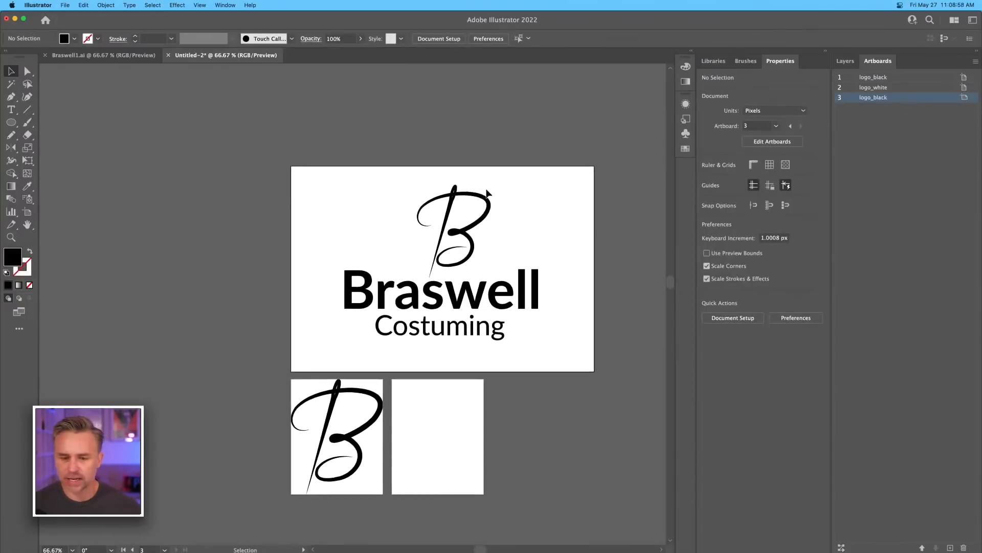
key(super+0)
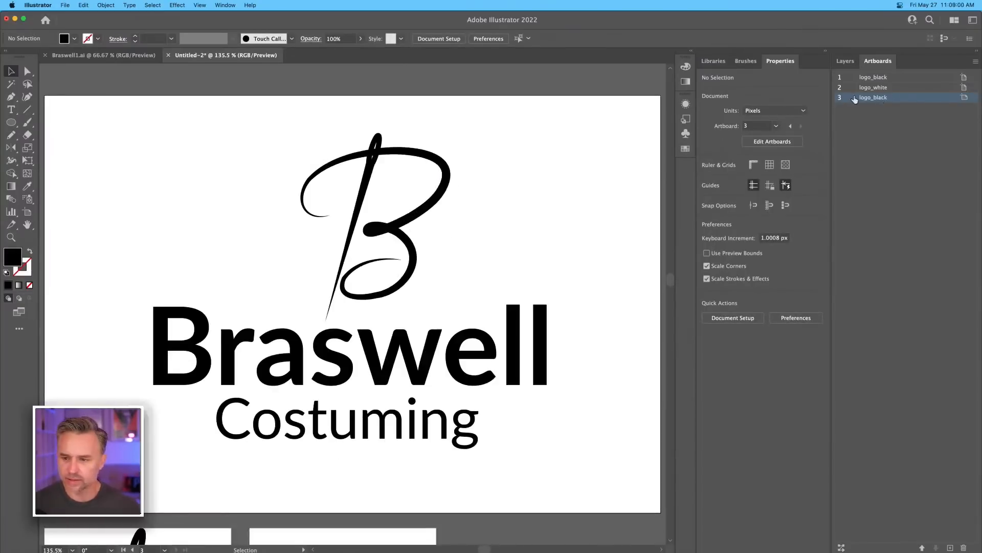
double_click(869, 98)
text(full_)
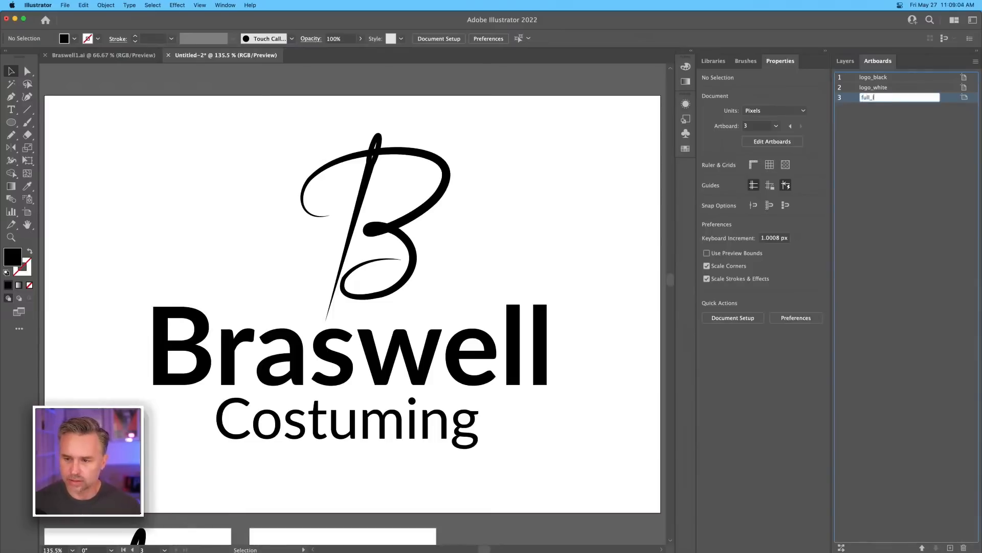
key(Return)
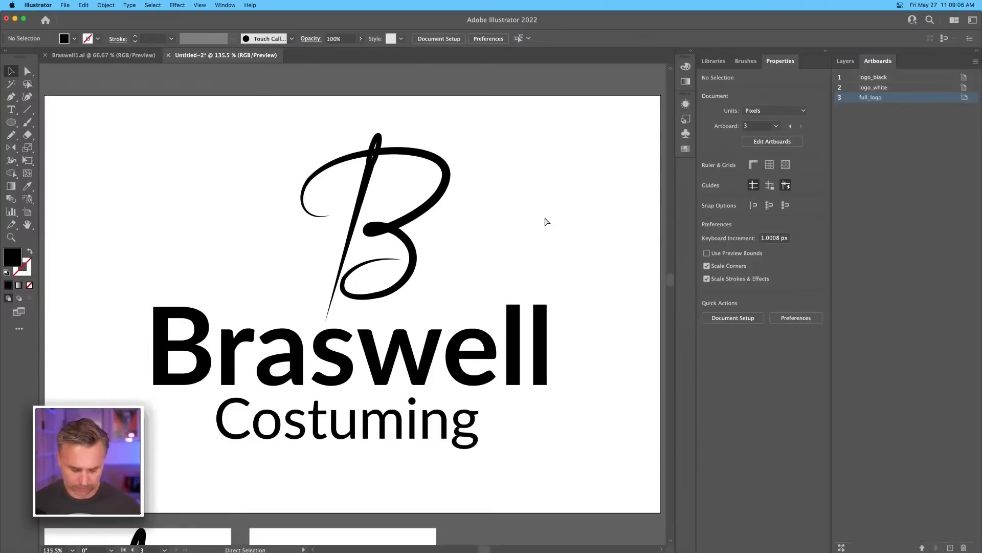
Step: Examine the overall arrangement of the three artboards and the lettering of the full logo up close
key(super+minus)
key(super+minus)
key(super+minus)
key(space)
drag(467, 277, 471, 216)
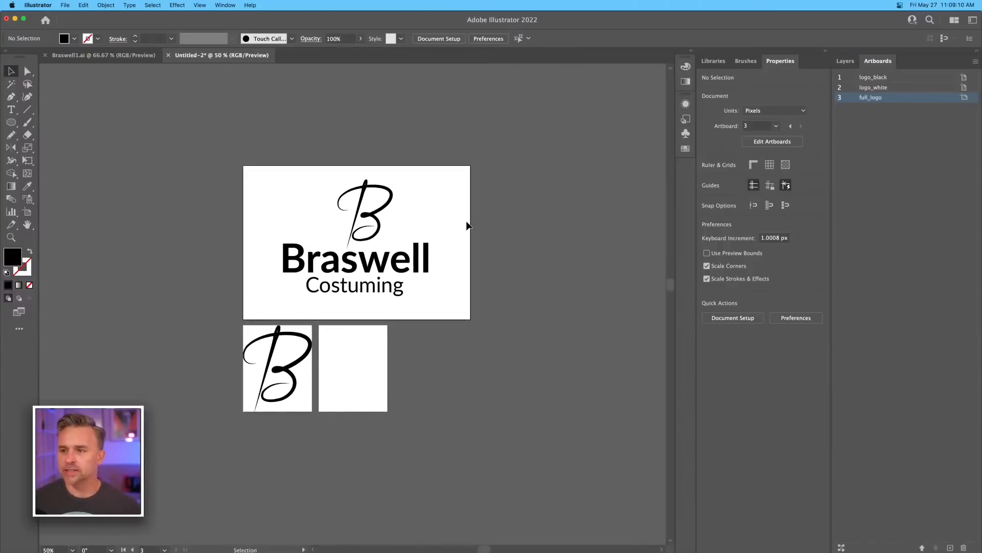
key(space)
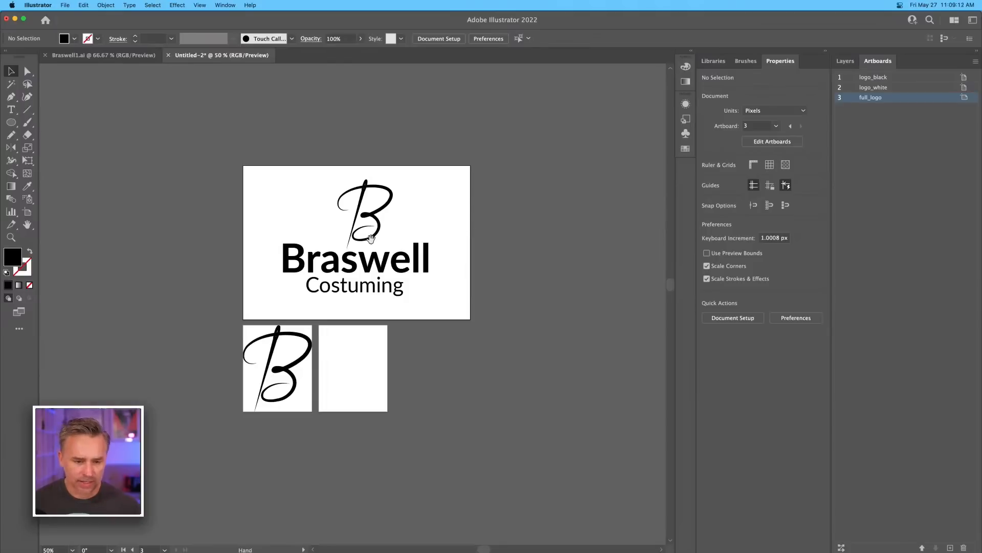
drag(375, 243, 433, 251)
key(super+plus)
key(super+plus)
key(super+plus)
key(super+plus)
key(space)
drag(400, 371, 372, 438)
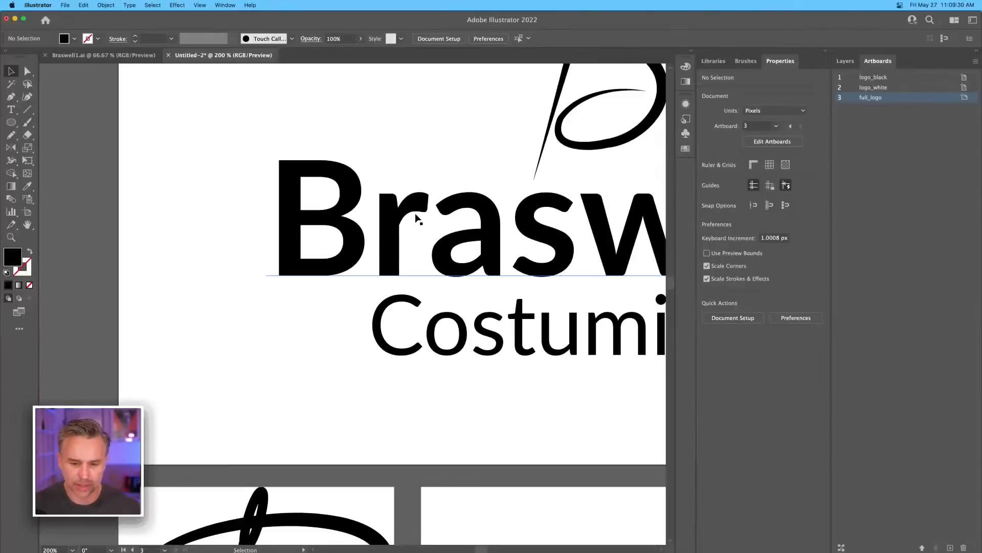
key(super+minus)
key(super+minus)
key(super+minus)
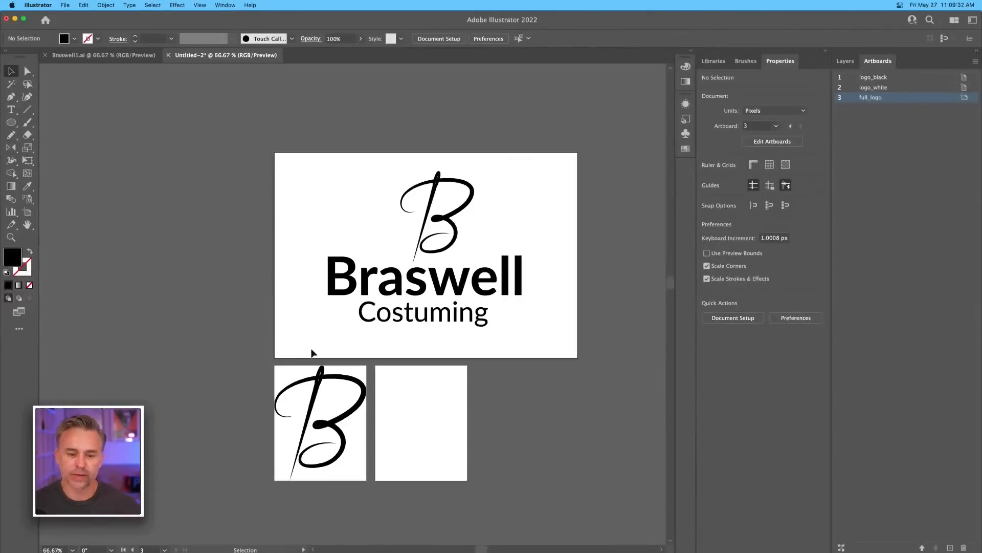
Step: Draw a black square about 80 px wide just outside the upper-right corner of the full logo artboard
drag(423, 340, 417, 375)
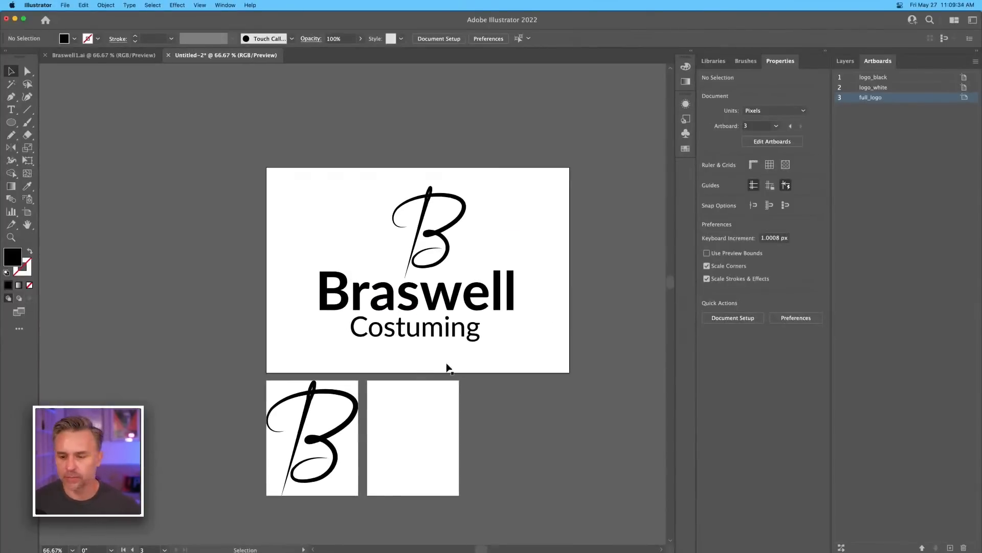
click(10, 123)
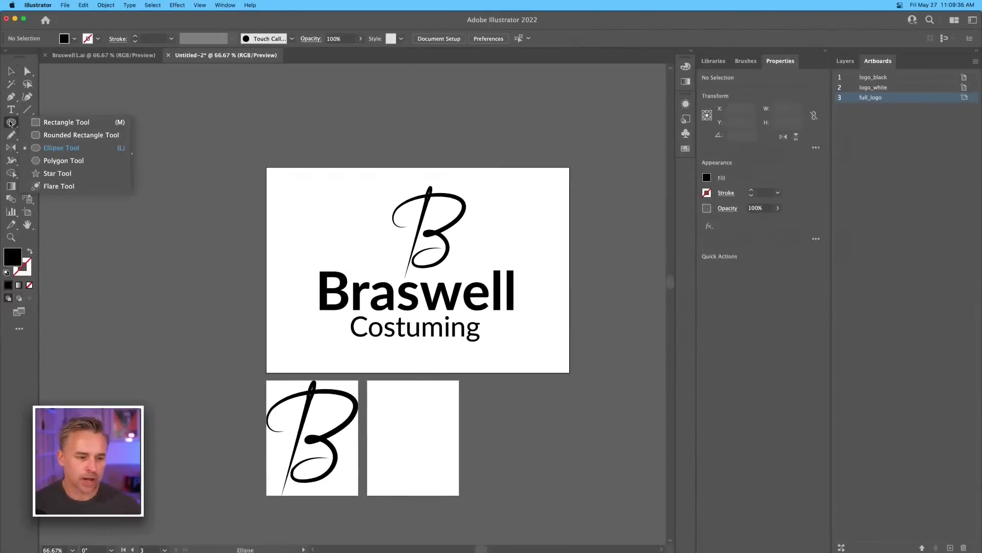
click(61, 122)
drag(575, 169, 612, 203)
key(v)
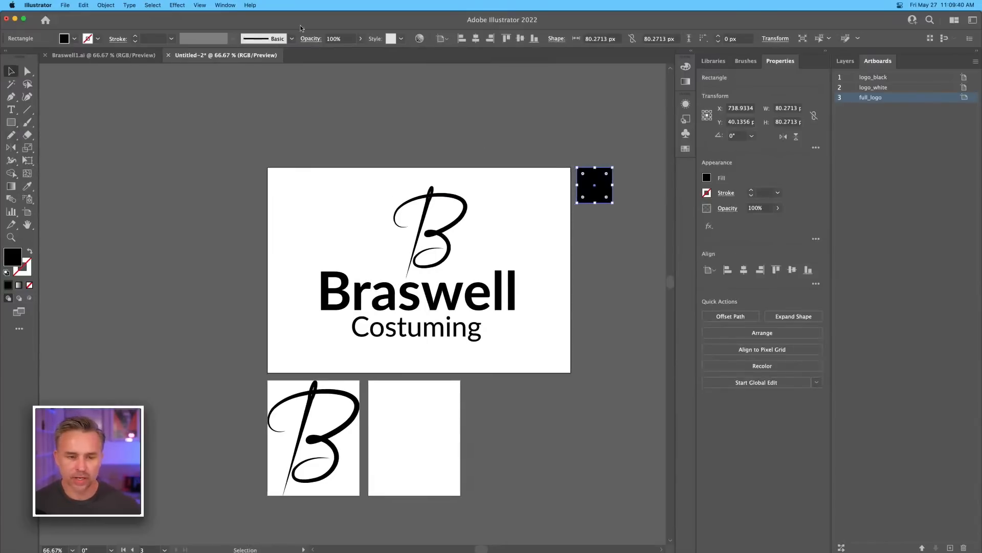
Step: Copy the business card photo from Braswell1.ai into Untitled-2 and place it to the right of the black square
click(130, 56)
click(522, 200)
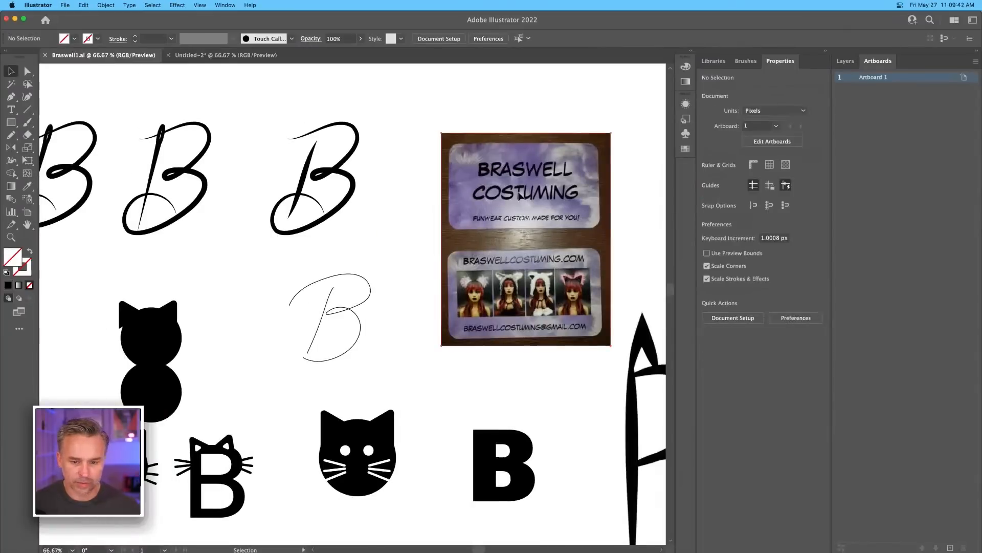
click(211, 56)
key(super+v)
drag(302, 165, 105, 161)
drag(131, 262, 528, 224)
Step: Try to colour the black square by sampling the purple of the business card photo with the Eyedropper
click(405, 177)
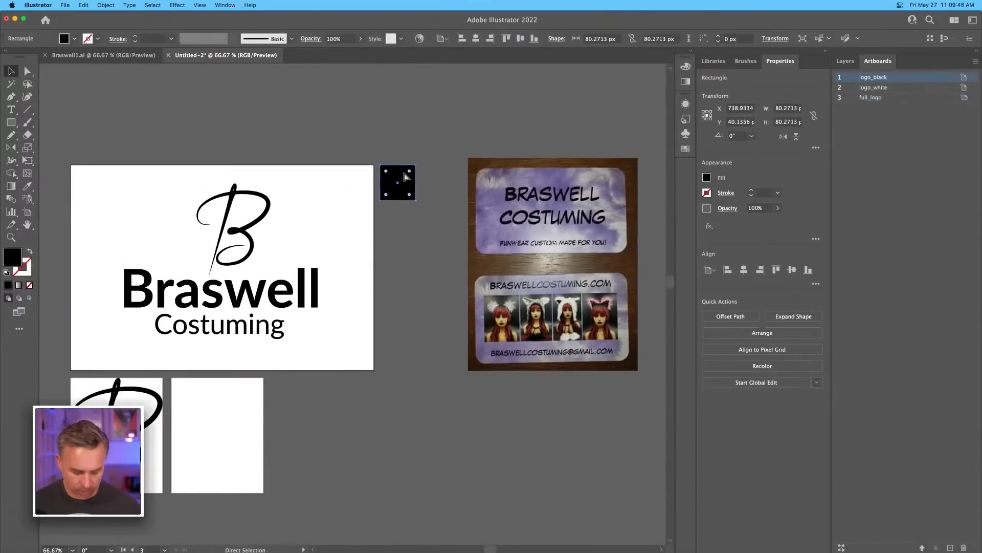
key(super+equal)
key(super+equal)
drag(428, 281, 420, 136)
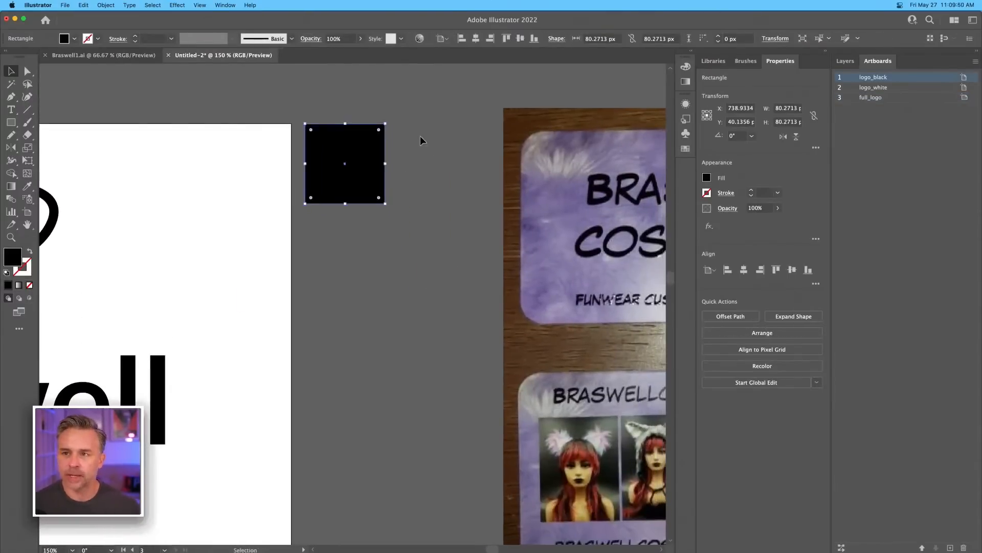
key(i)
click(562, 198)
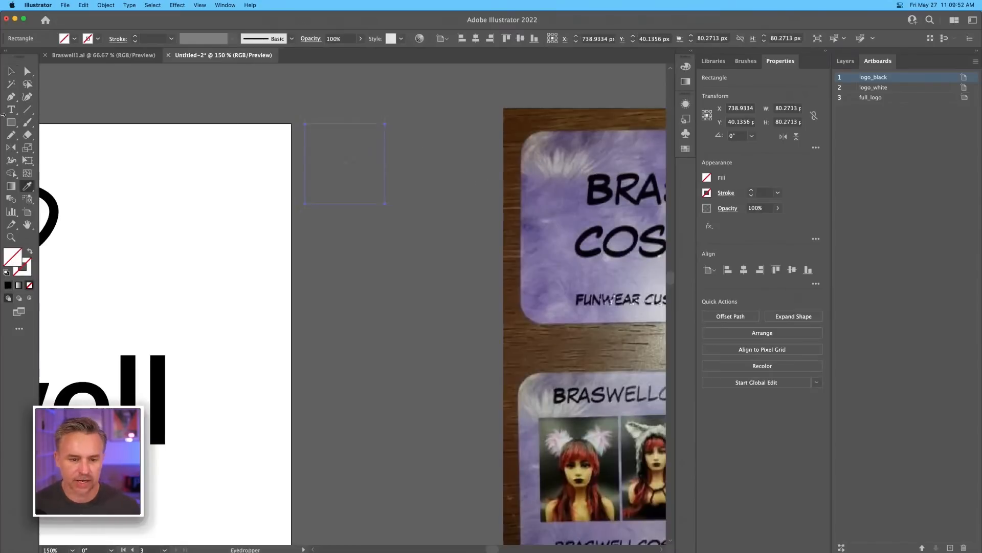
click(12, 72)
key(super+z)
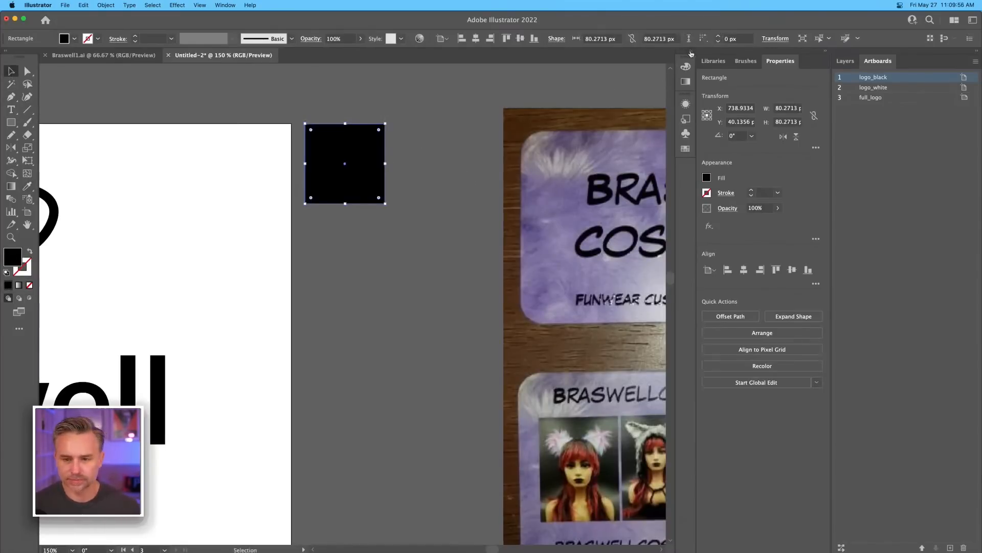
Step: Fill the square with the bright purple swatch
click(692, 50)
click(675, 306)
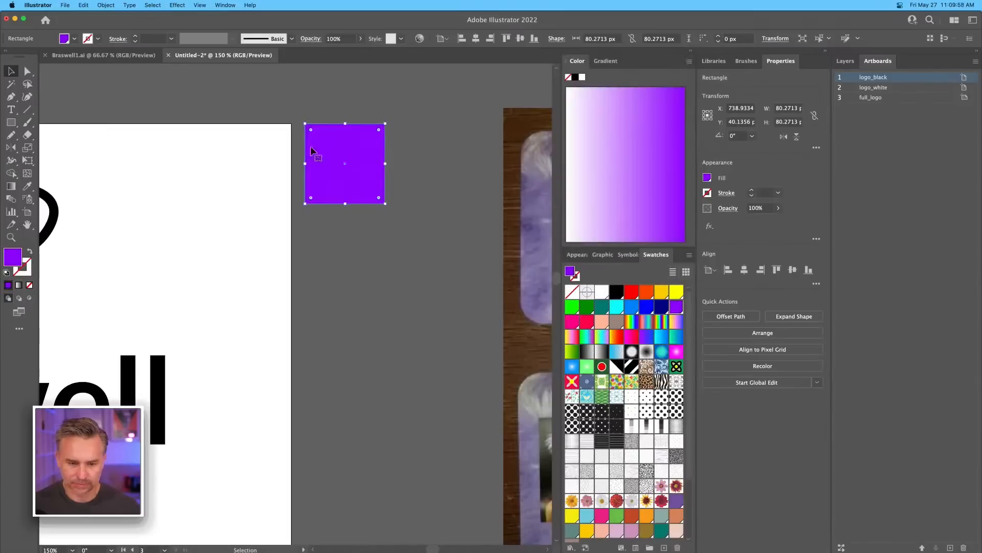
Step: Duplicate the purple square directly below itself and fill the copy with the cyan swatch
drag(330, 152, 330, 248)
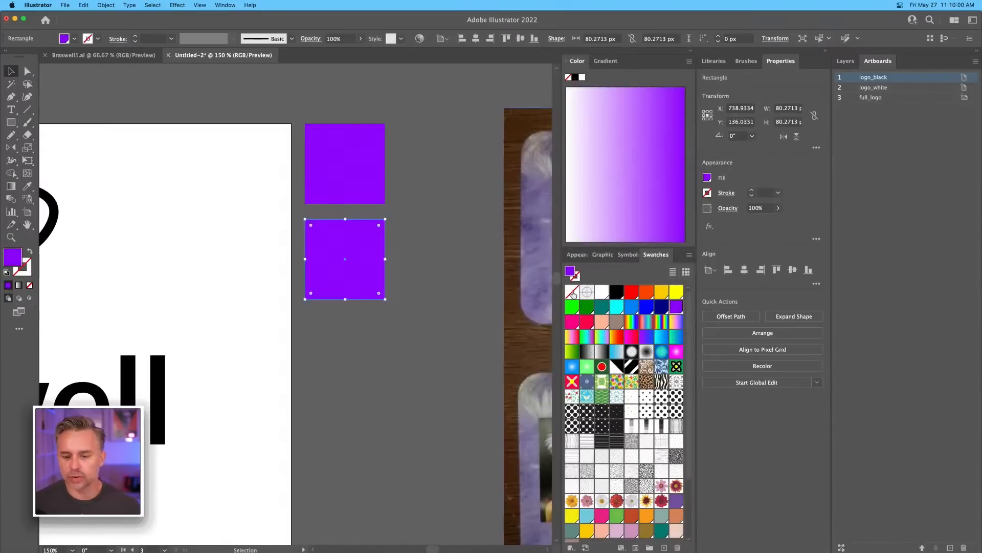
click(617, 307)
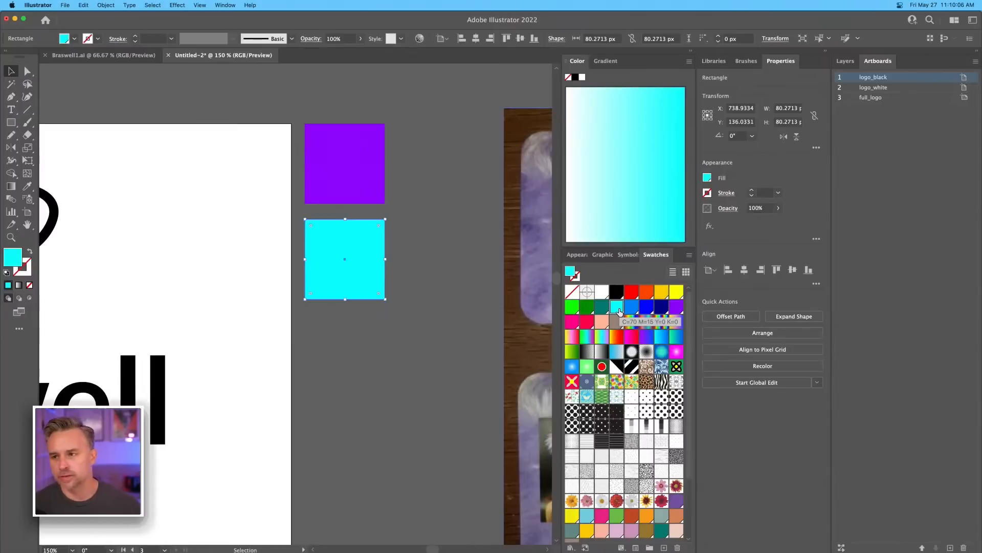
click(444, 230)
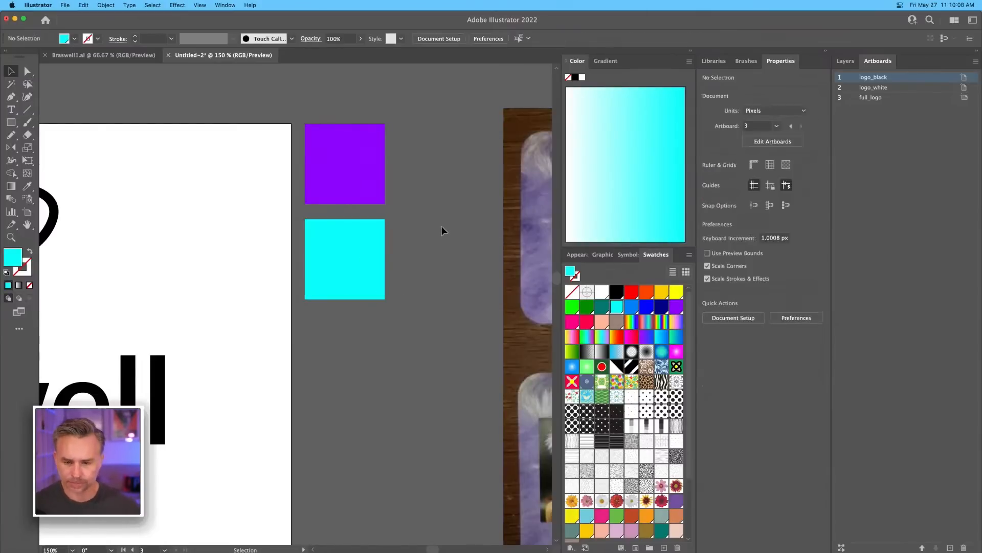
Step: Duplicate the cyan square below itself and fill the new copy with the hot pink swatch
click(340, 184)
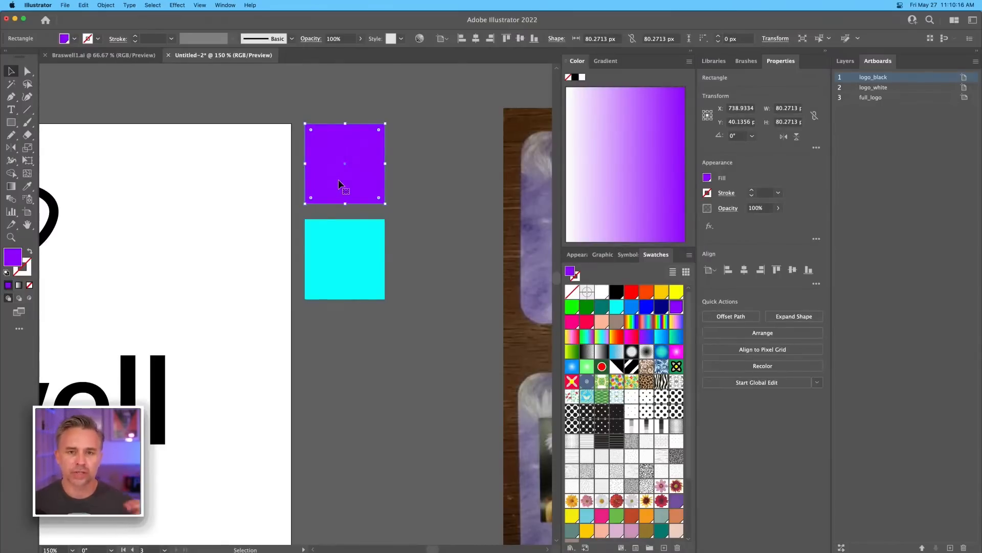
click(329, 259)
scroll(409, 322, left, 5)
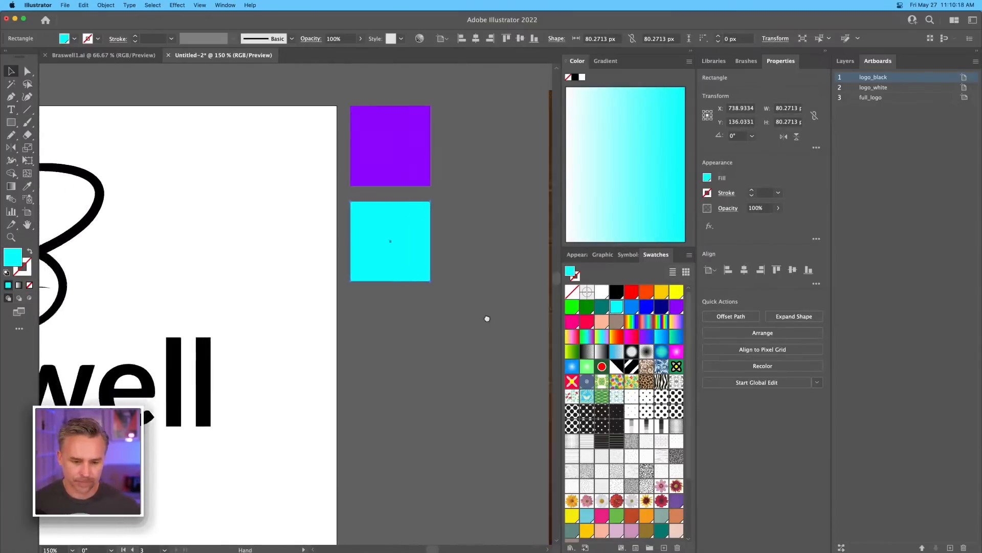
drag(392, 257, 390, 366)
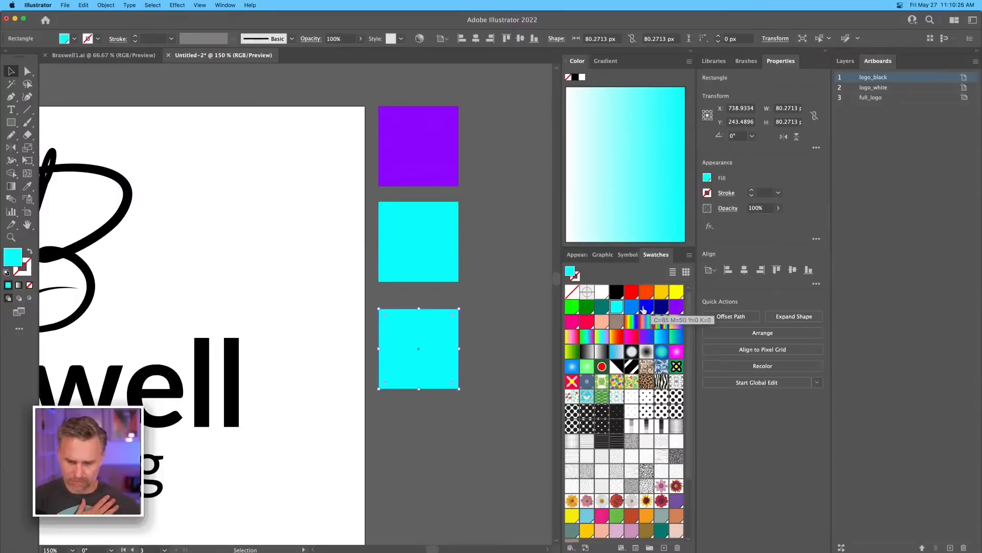
click(572, 321)
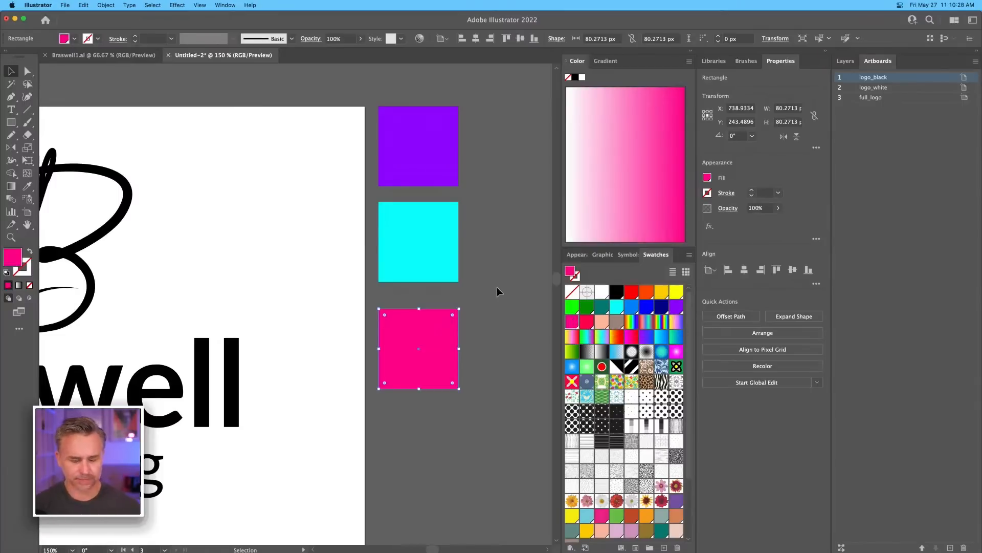
click(468, 301)
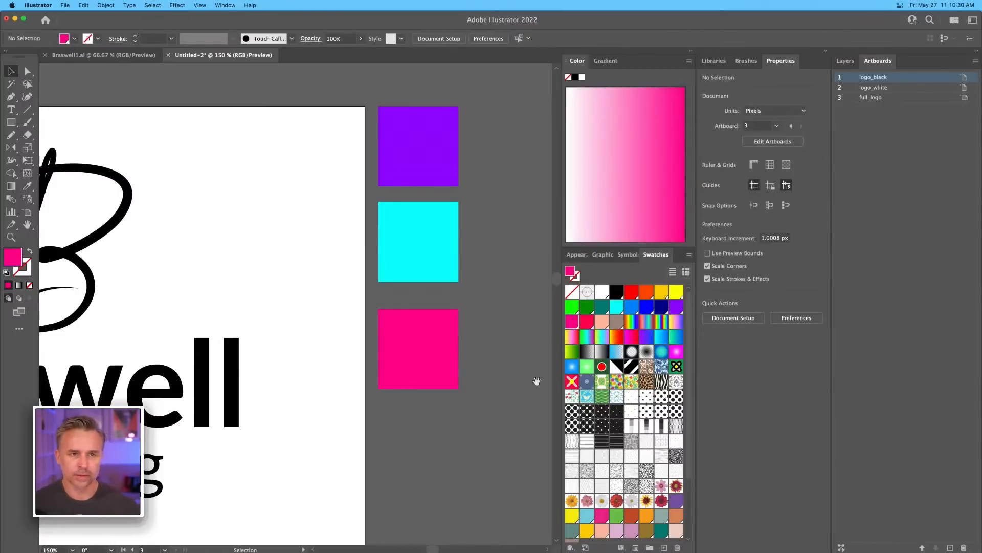
Step: Duplicate the pink square below itself and fill the new copy with the bright yellow swatch
scroll(481, 362, down, 3)
scroll(420, 263, up, 2)
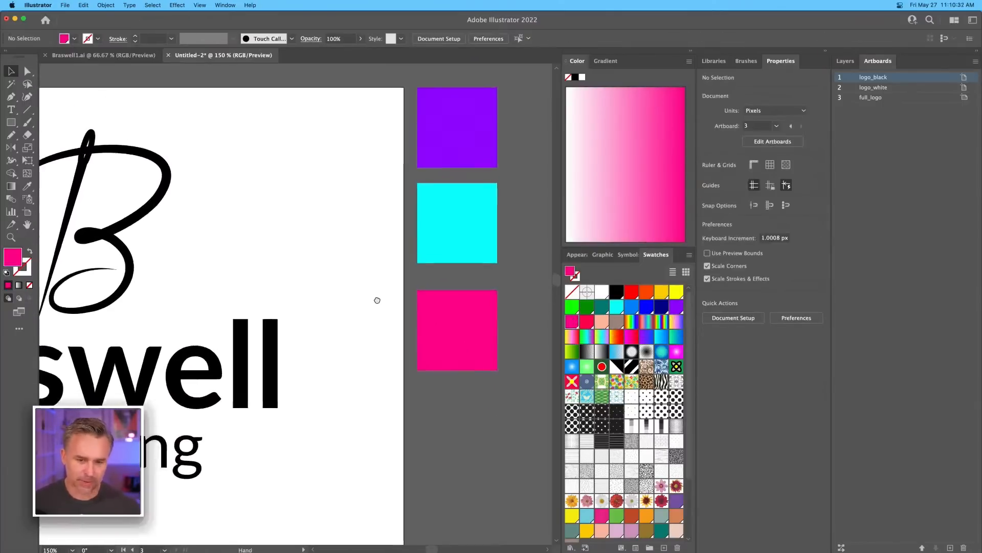
drag(437, 303, 438, 407)
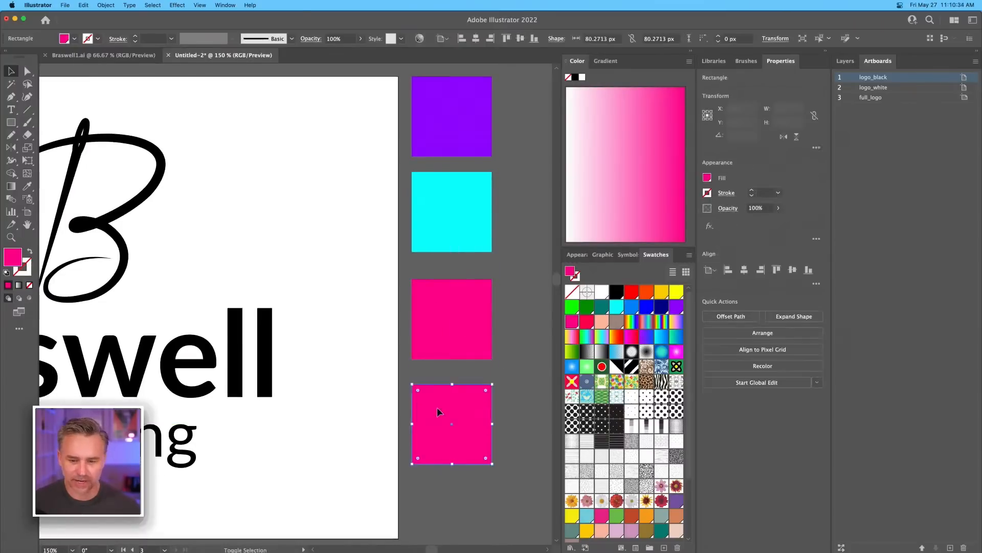
click(676, 292)
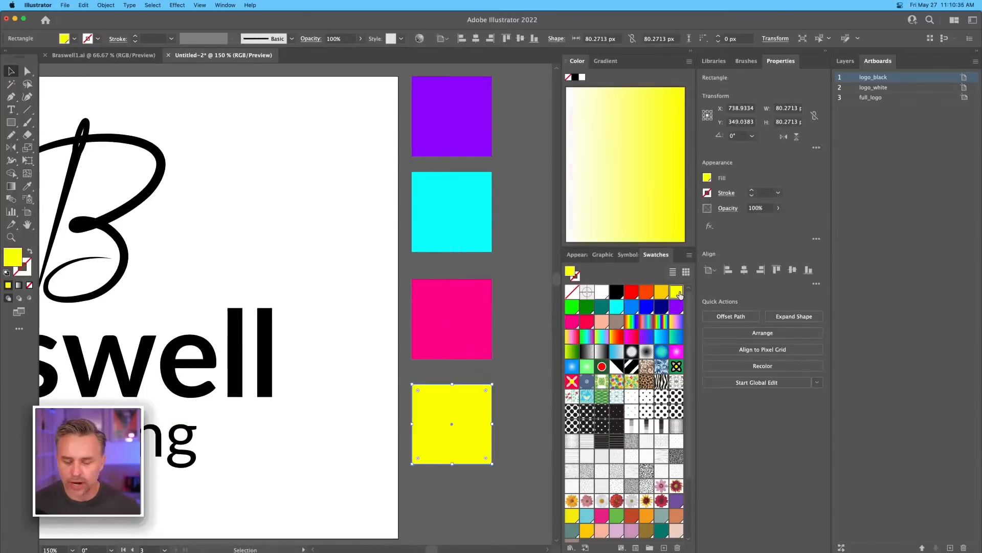
click(504, 256)
Step: Centre the Braswell Costuming text horizontally on the full logo artboard, then nudge it about 7 px right to sit better under the B
drag(364, 165, 403, 206)
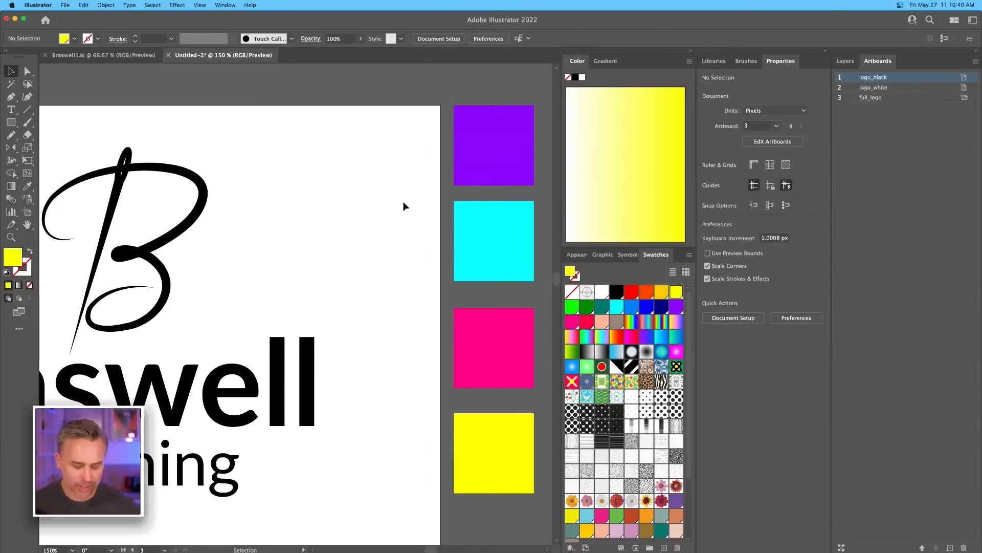
key(super+minus)
key(super+minus)
drag(156, 252, 351, 199)
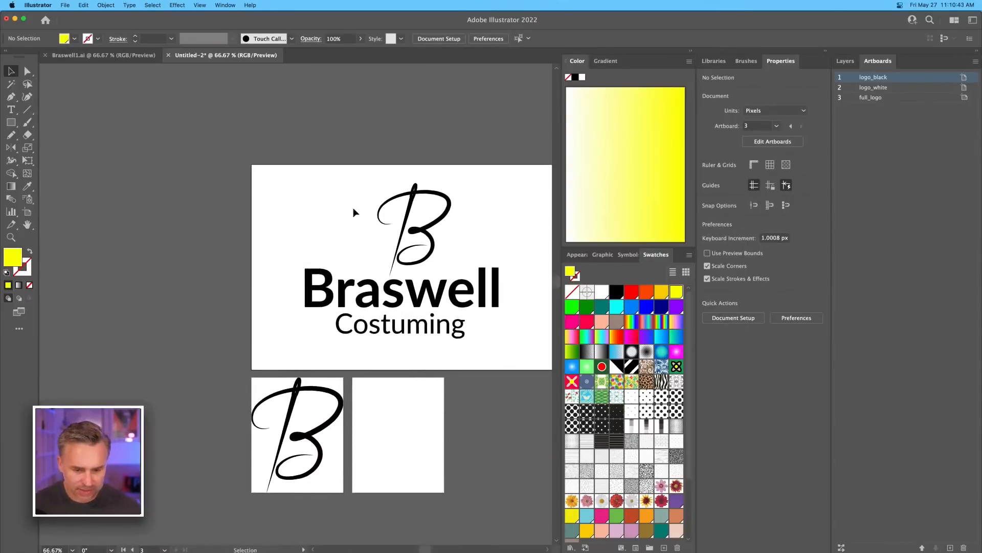
click(347, 296)
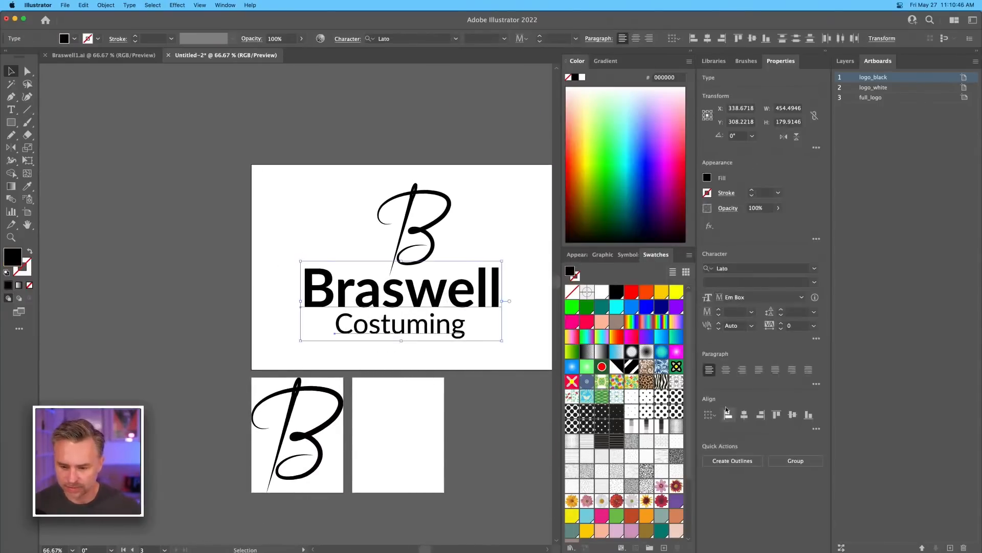
click(745, 415)
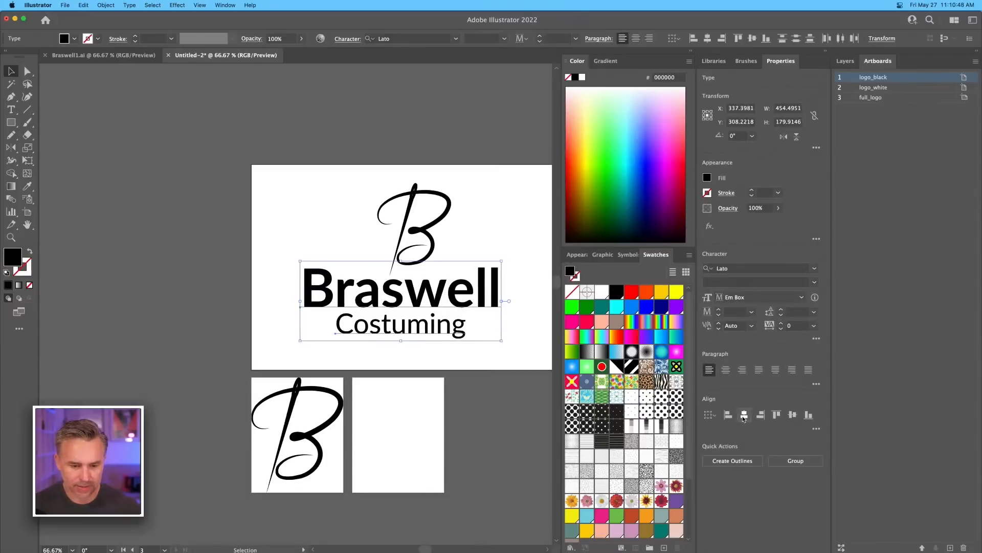
key(Right)
key(Right)
key(Right)
key(Right)
key(Right)
key(Right)
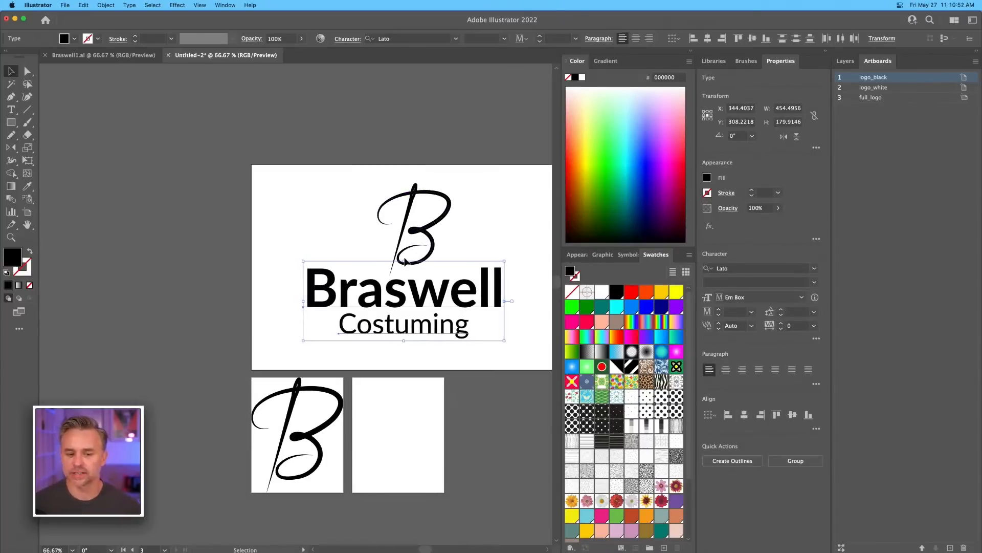
Step: Select the B emblem together with the Braswell Costuming text and nudge them about 8 px left
click(321, 174)
drag(288, 159, 515, 345)
key(Left)
key(Left)
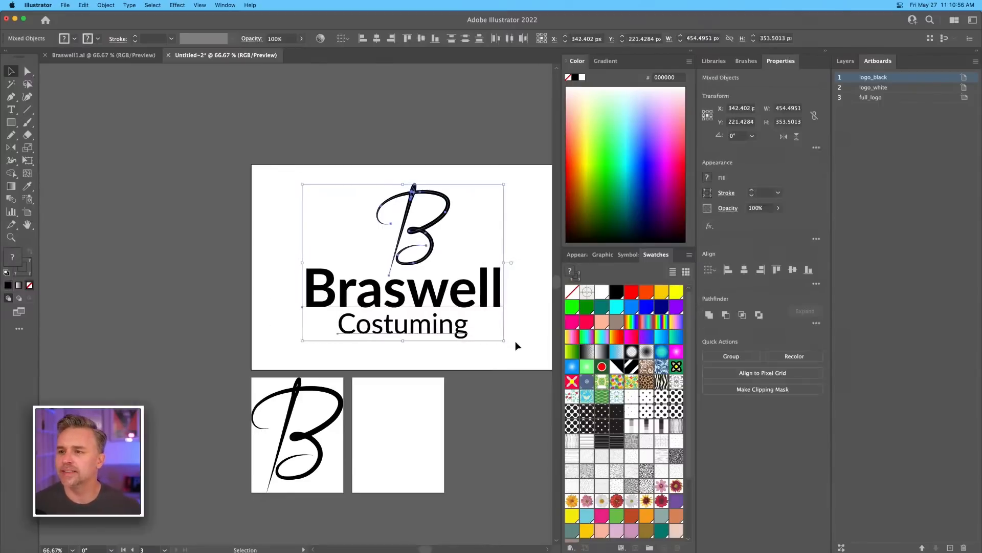
key(Left)
key(Left)
key(Left)
key(Left)
key(Left)
key(Left)
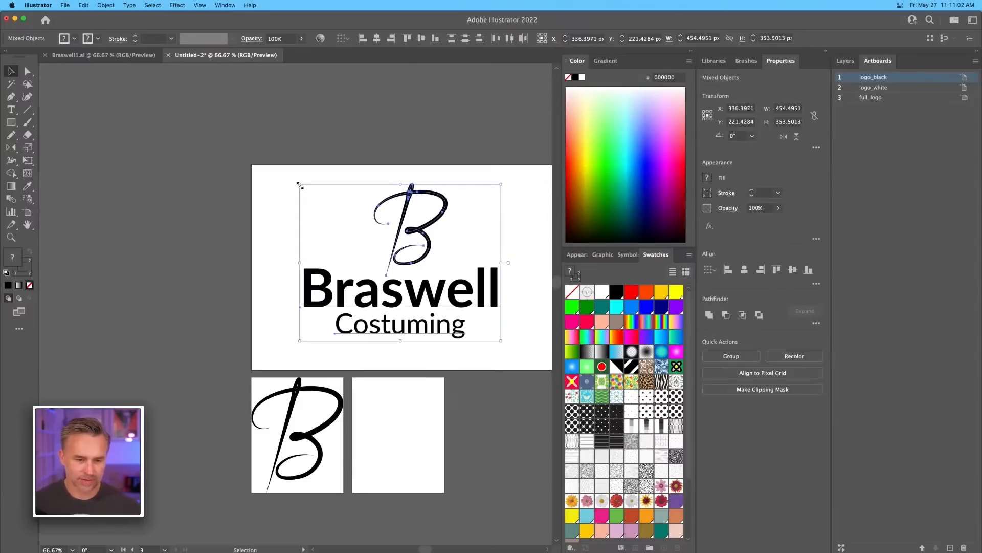
Step: Enlarge the B emblem and Braswell Costuming text together from their centre so they fill more of the full logo artboard
drag(300, 185, 277, 173)
click(293, 112)
drag(357, 151, 212, 137)
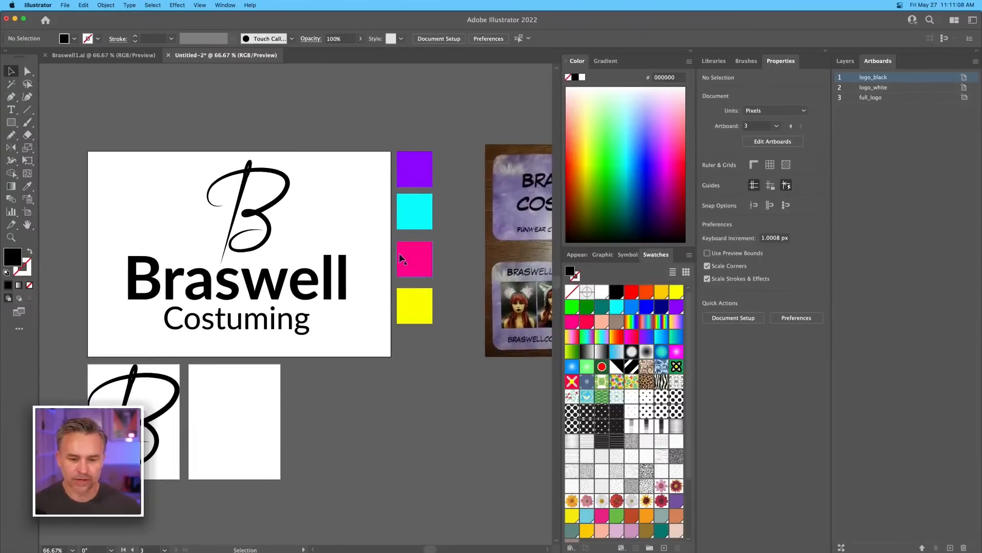
drag(83, 110, 237, 109)
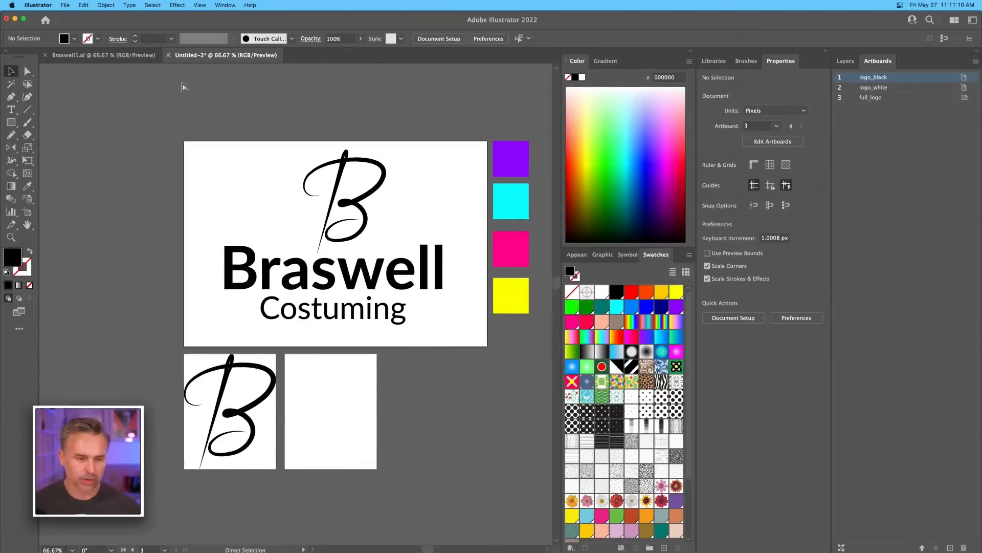
Step: Save the document to the computer's Desktop as BraswellBranding in Adobe Illustrator (ai) format
key(super+s)
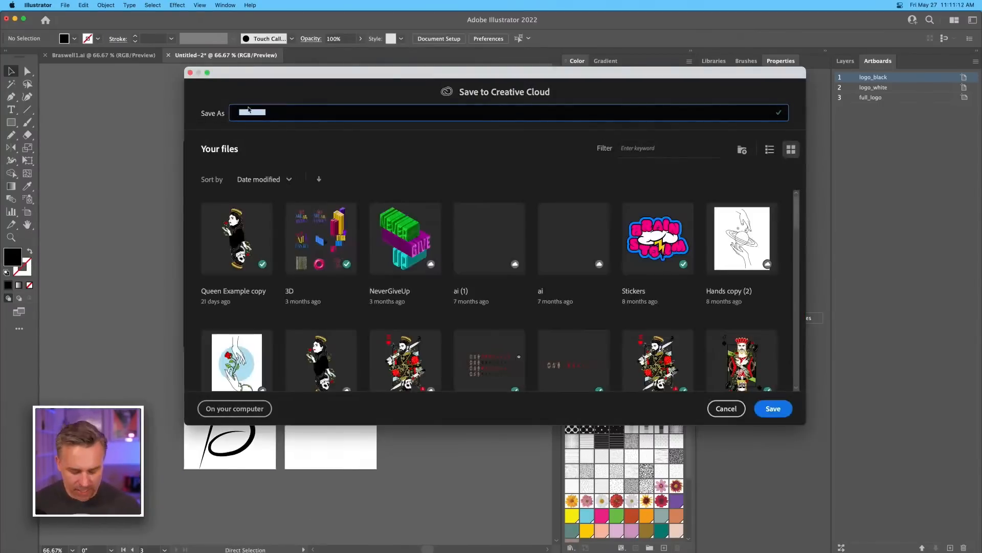
text(BraswellBranding)
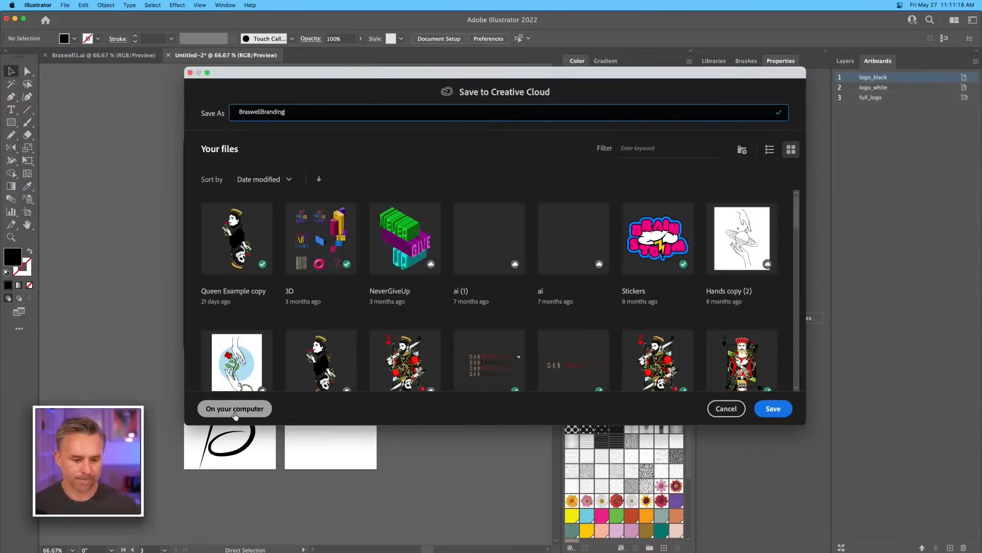
click(232, 409)
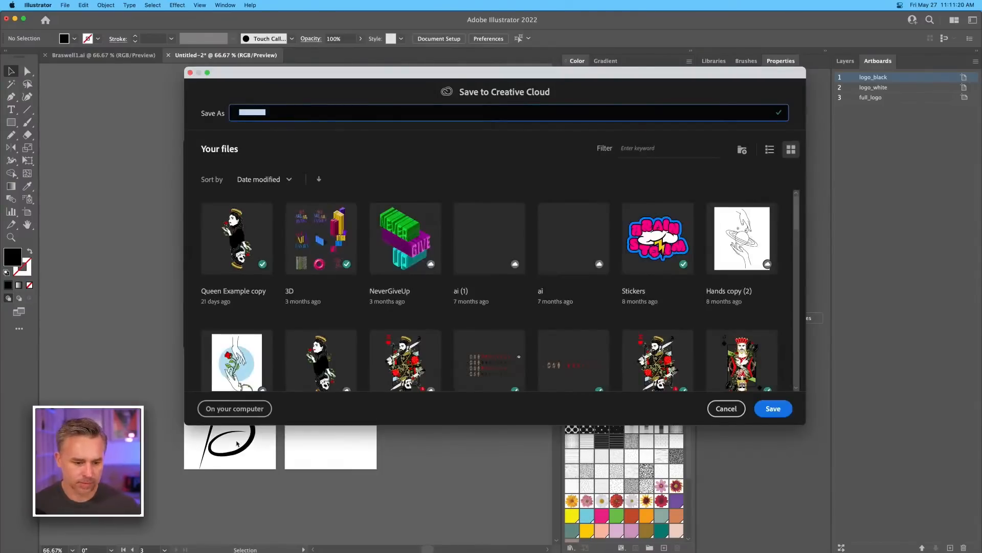
click(234, 408)
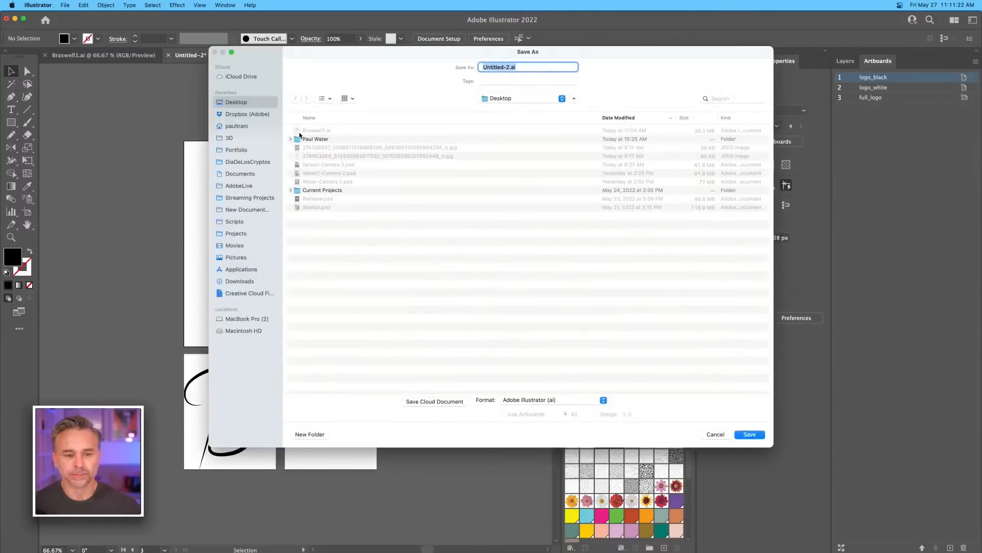
text(BraswellBranding)
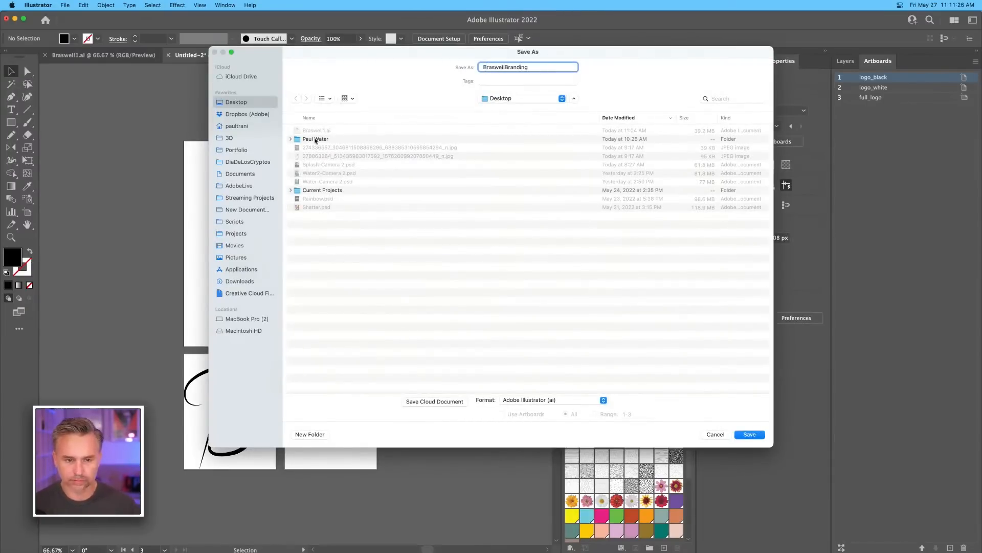
key(Return)
click(547, 391)
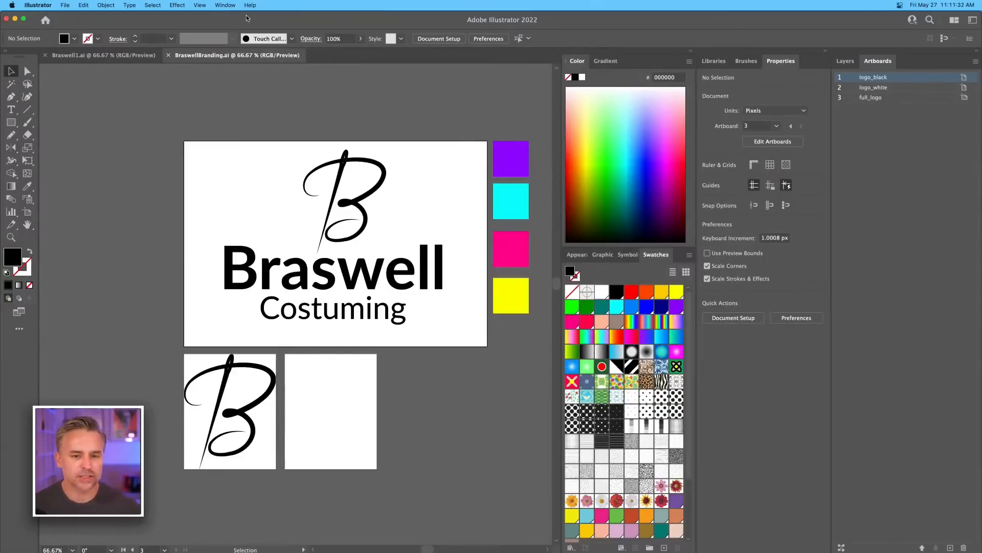
Step: Start Export for Screens for all three artboards and set the first export format to SVG
click(215, 5)
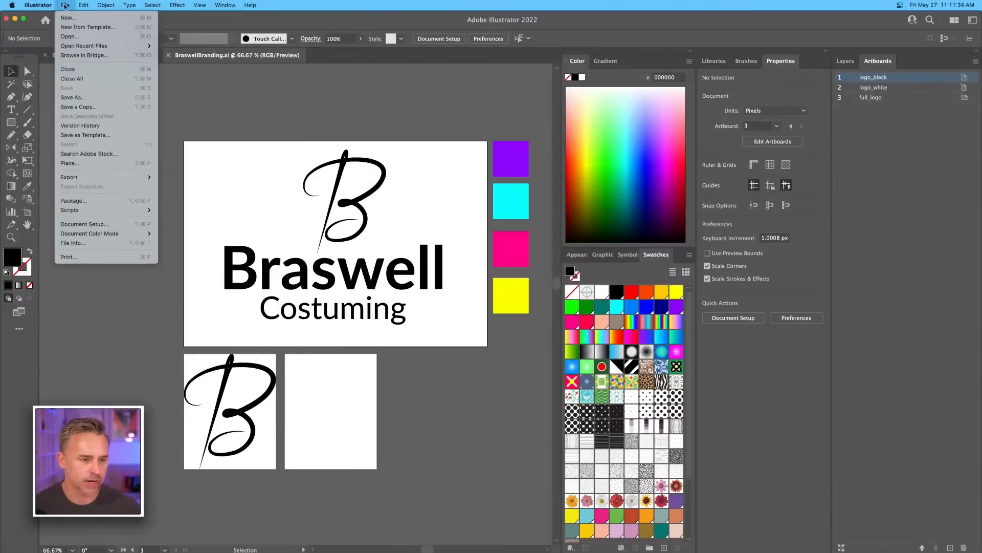
click(187, 177)
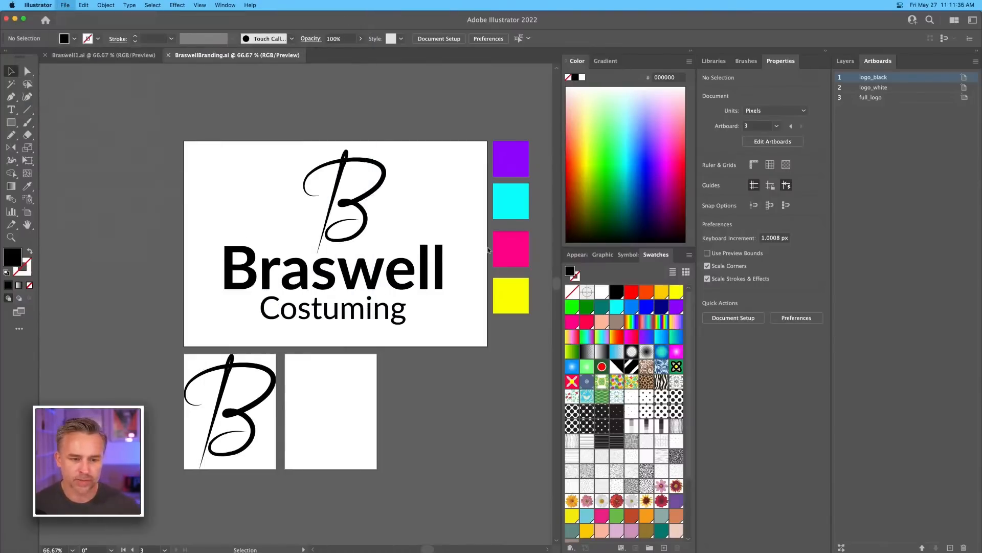
drag(353, 54, 480, 96)
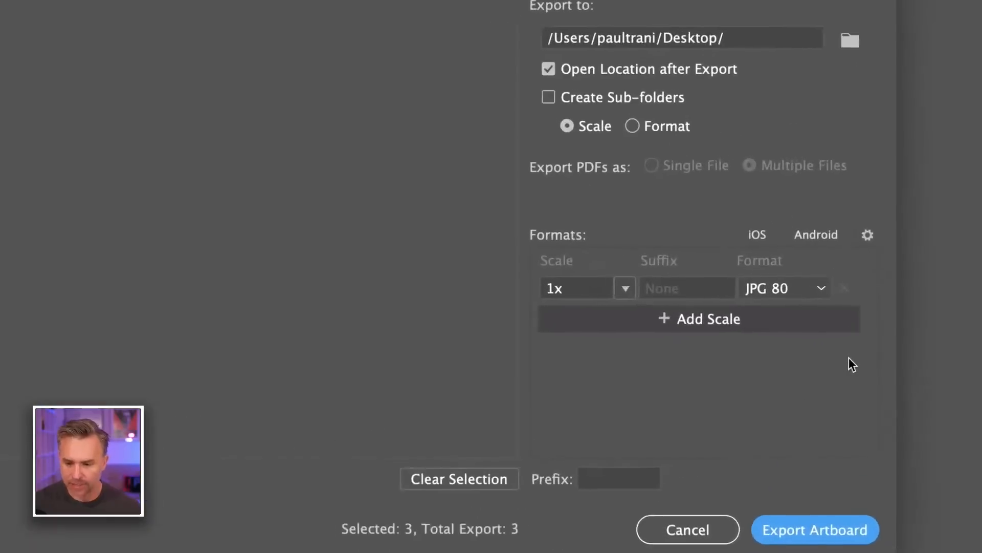
click(820, 328)
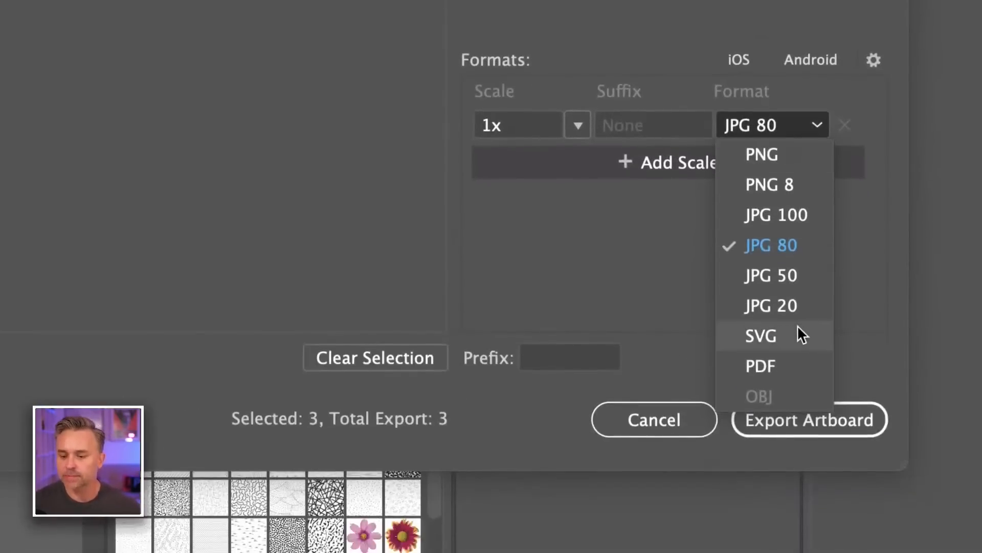
click(797, 324)
Step: Add a second export format for the artboards as PNG at 1x scale
click(496, 154)
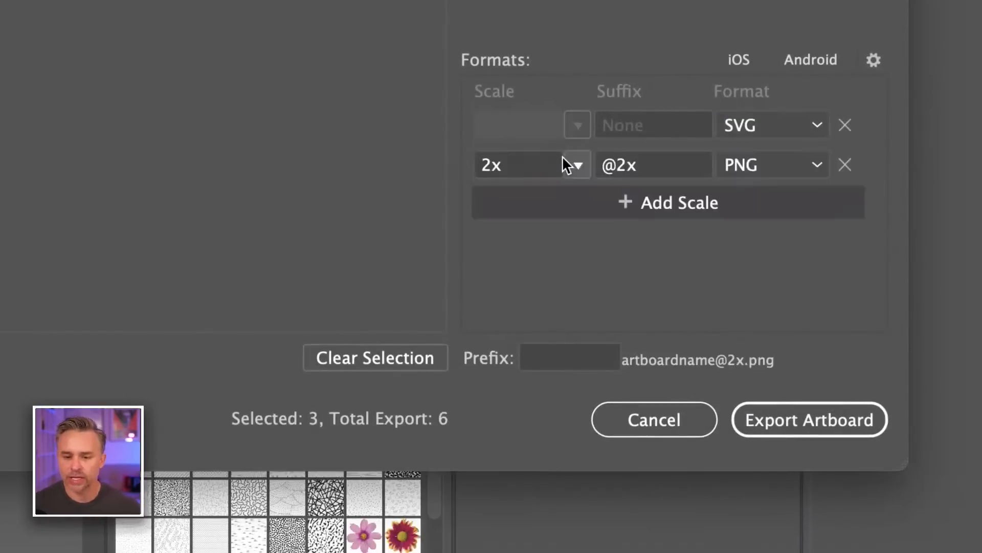
click(529, 169)
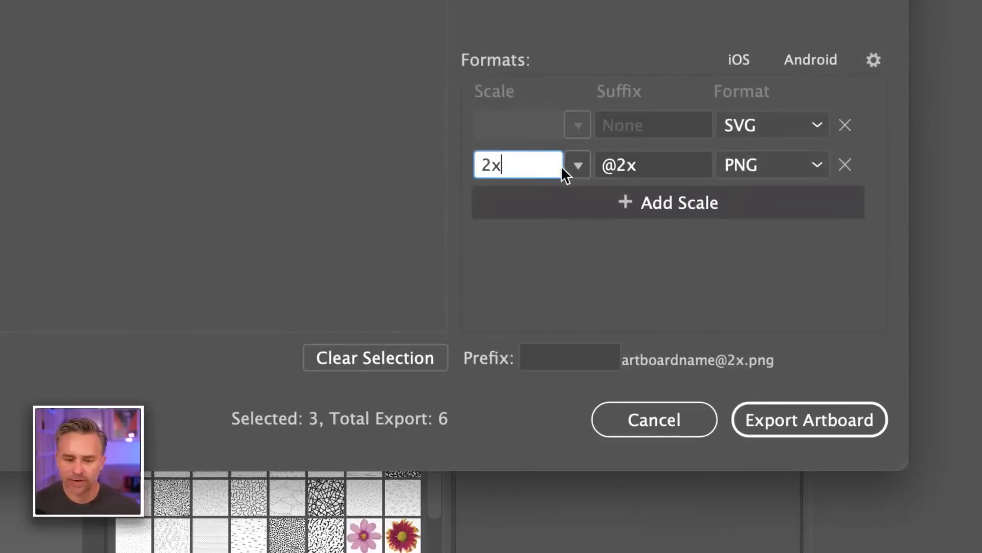
click(579, 166)
click(604, 193)
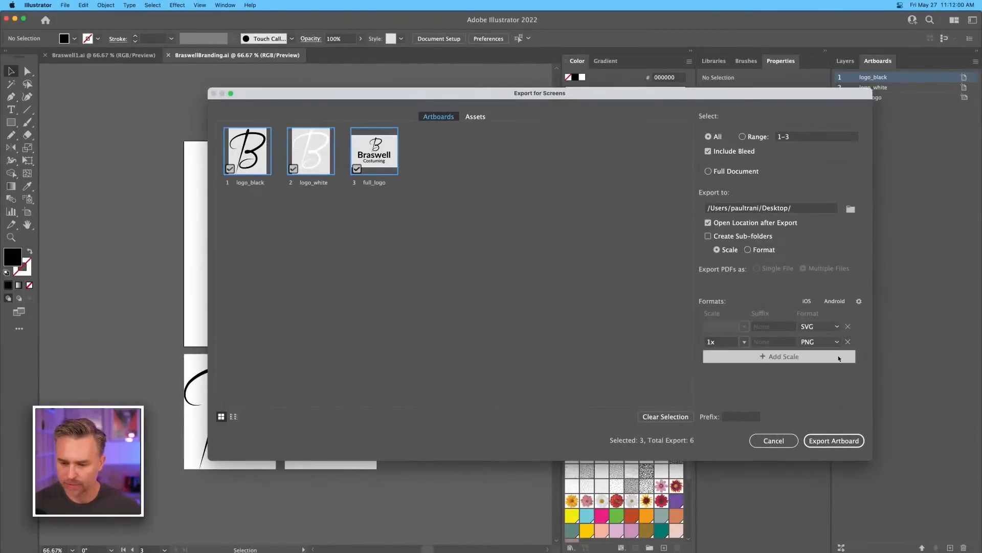
click(839, 357)
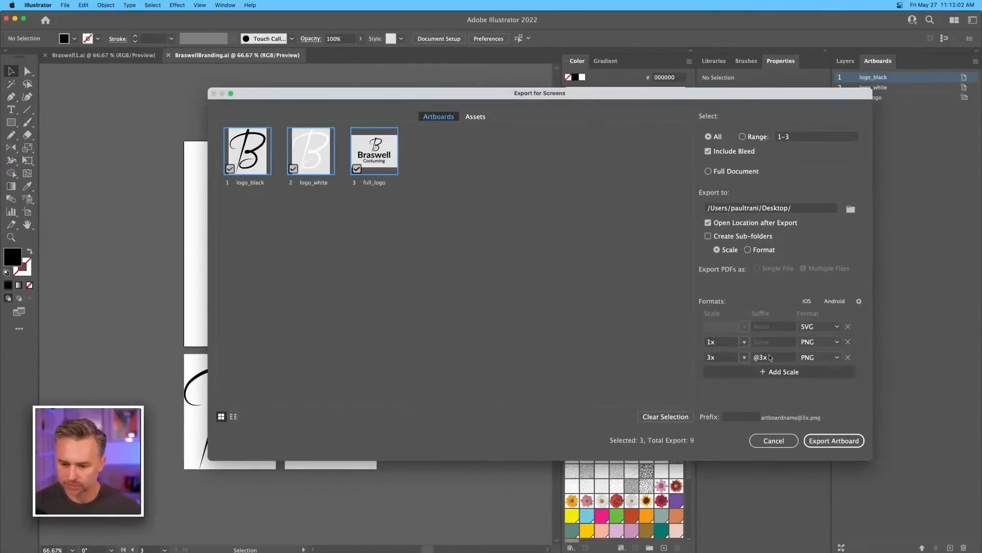
click(838, 357)
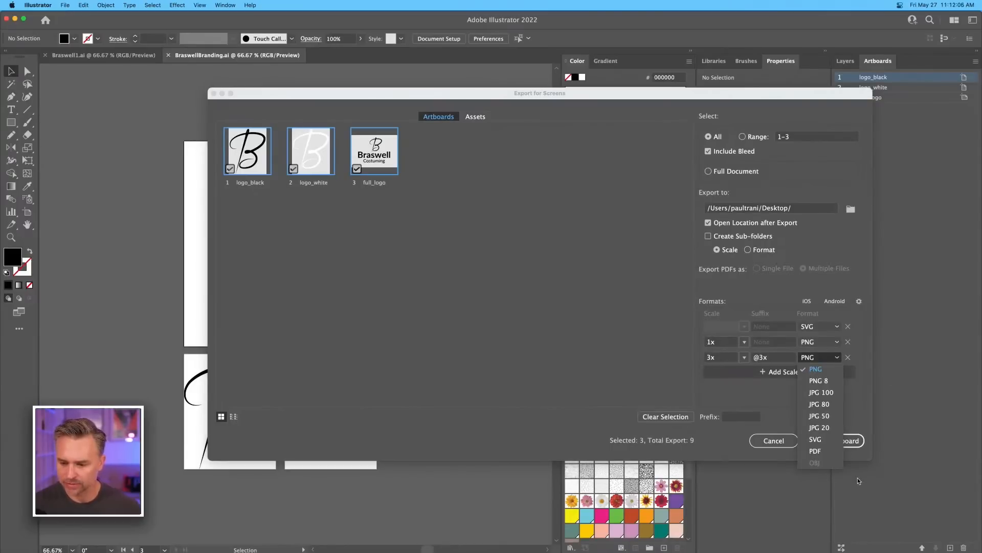
click(770, 382)
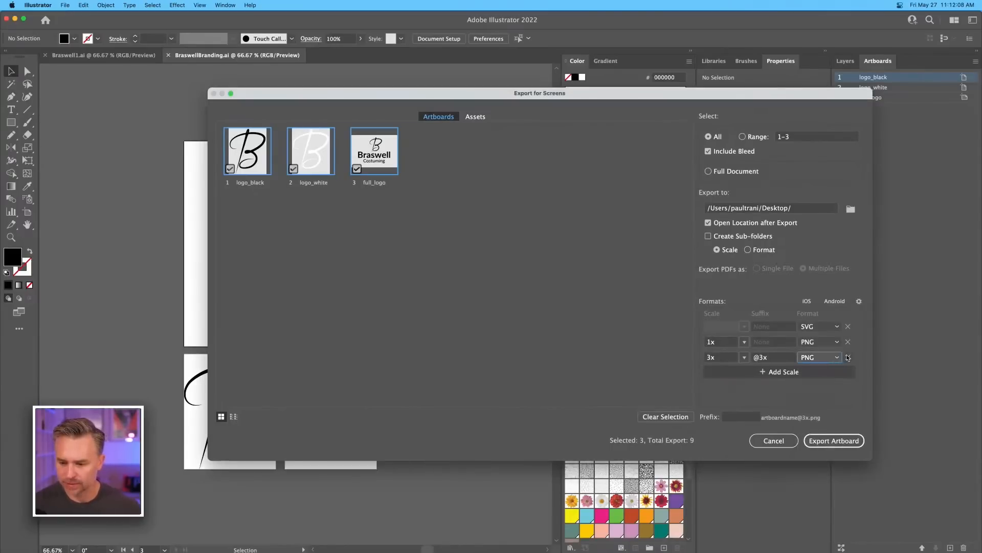
click(847, 357)
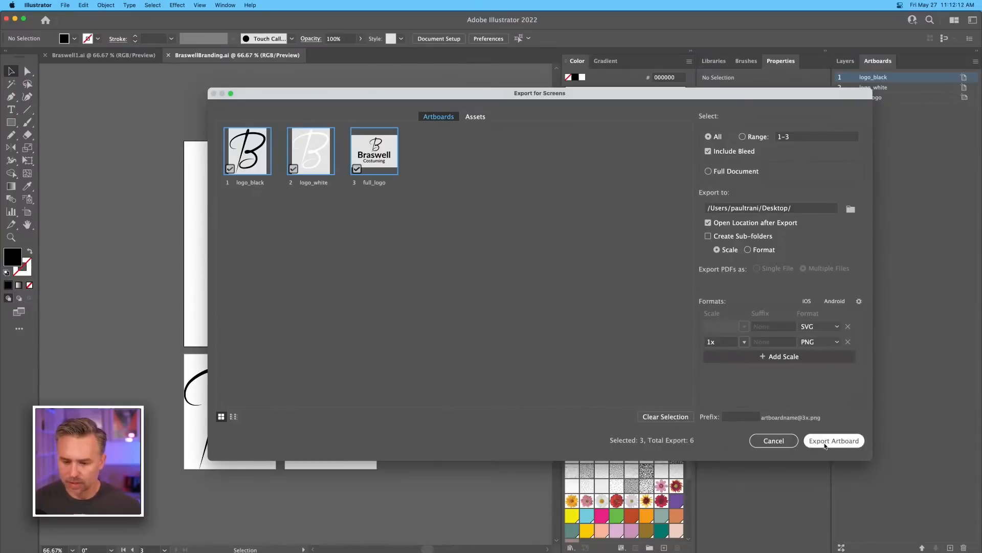
Step: Export the three artboards as SVG and PNG to the Desktop, and switch to Adobe Creative Cloud Express in Chrome
click(825, 446)
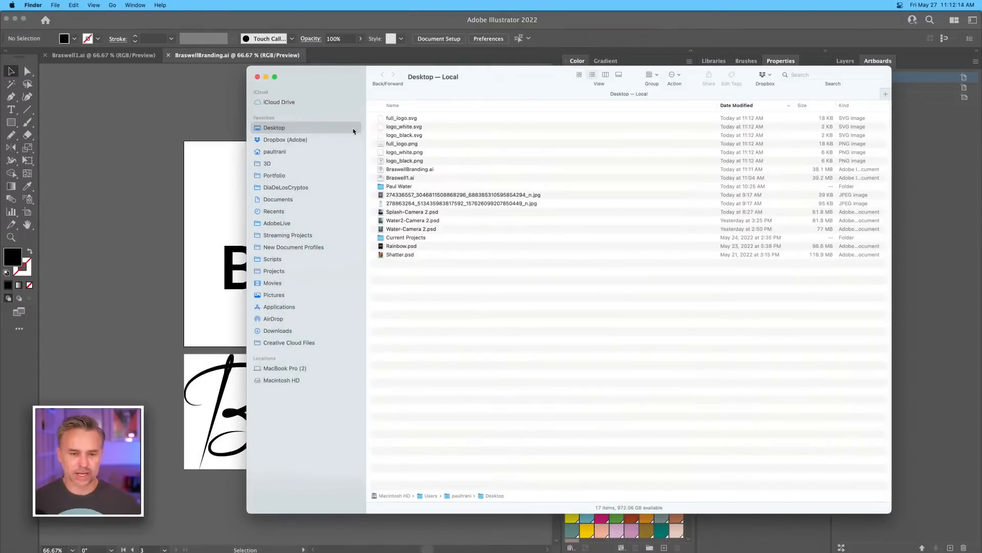
click(512, 542)
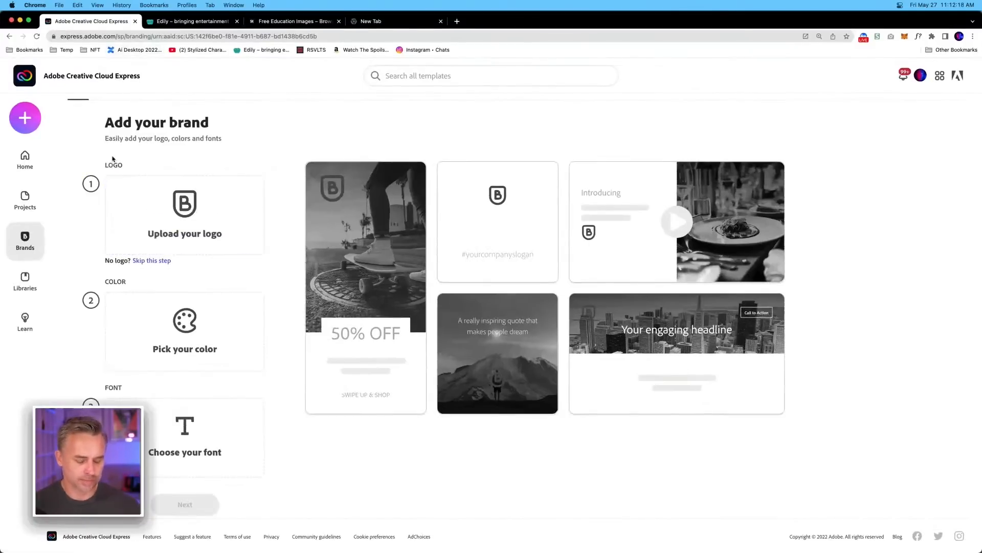
Step: Upload full_logo.png from the Desktop as the logo of the new brand
click(147, 209)
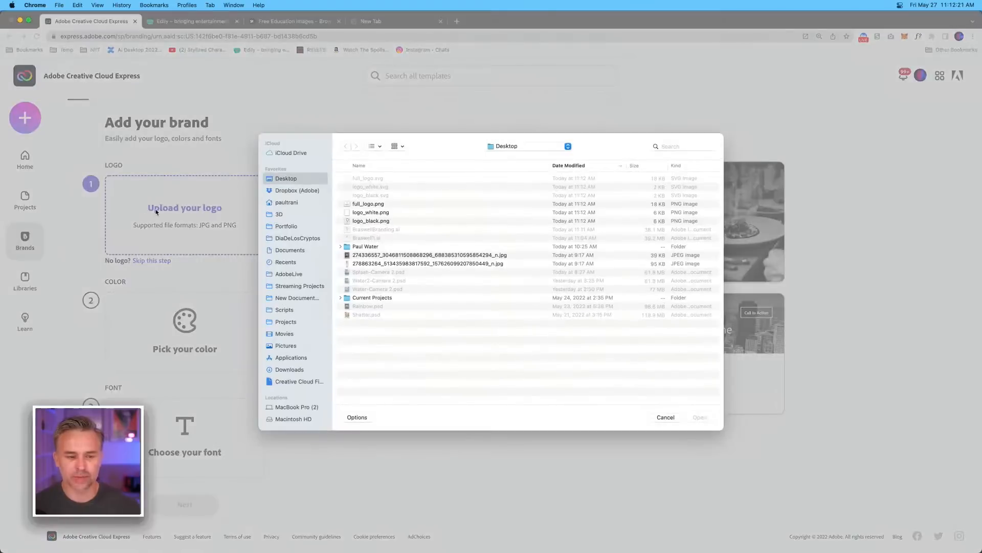
click(352, 204)
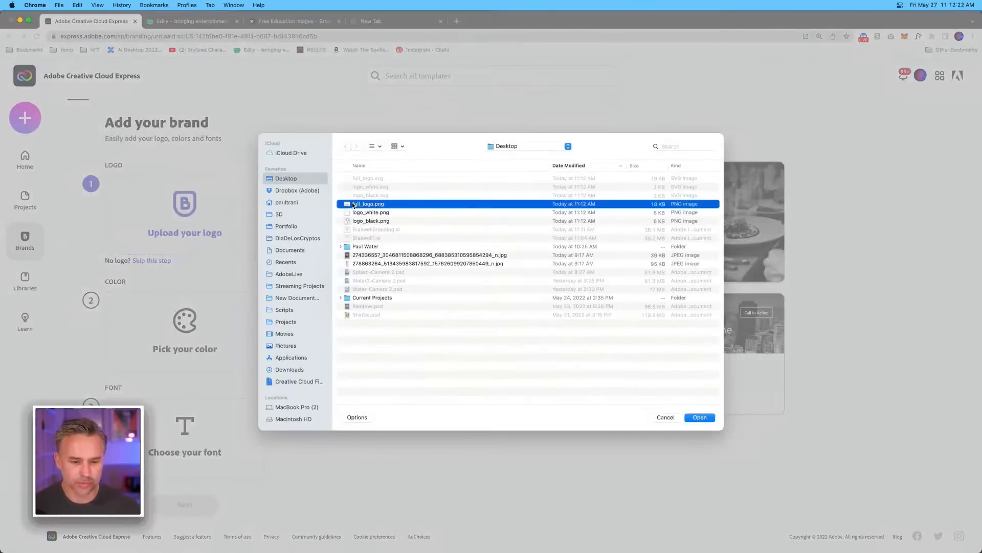
click(699, 419)
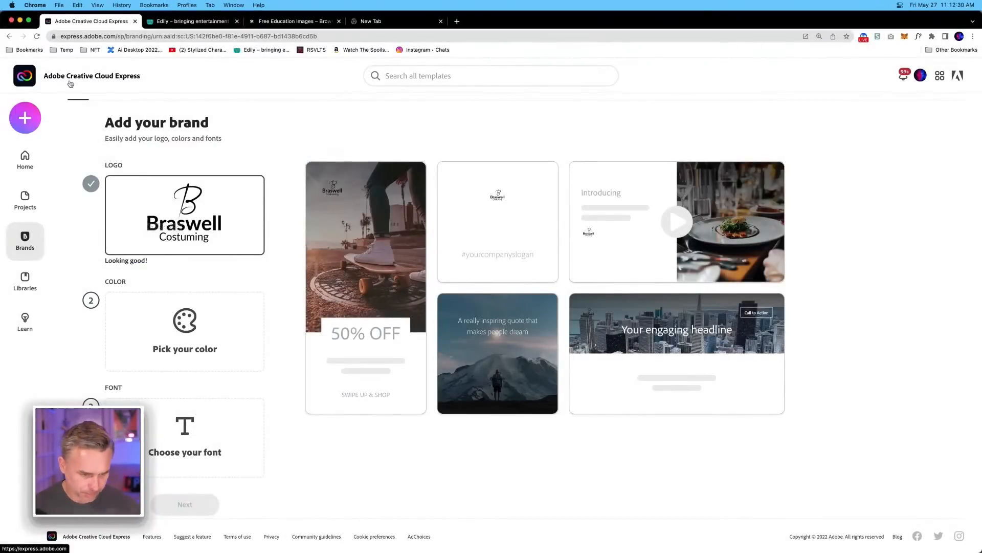
Step: Set the new brand's colour to the magenta #CE41D3 and its font to Lato Bold
click(175, 338)
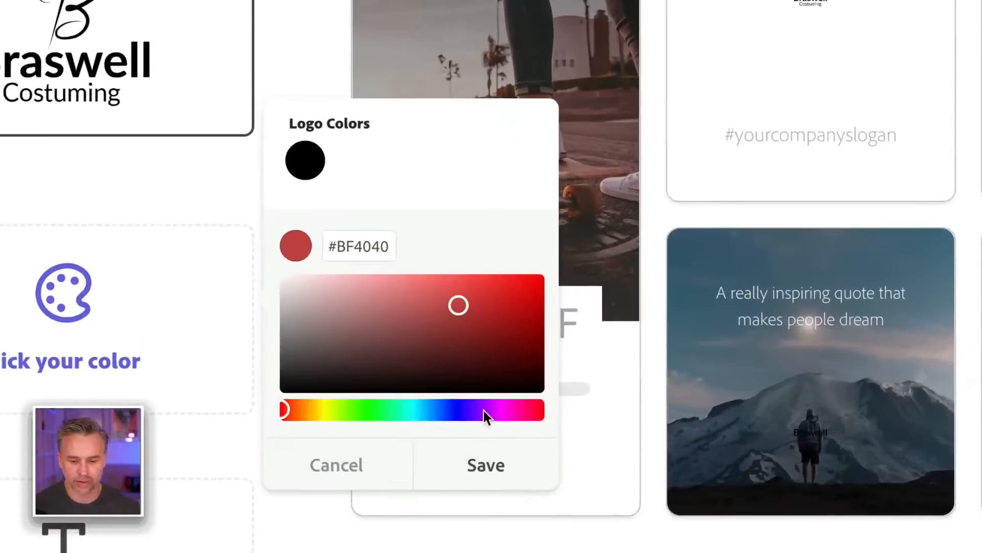
click(491, 409)
drag(457, 318, 456, 299)
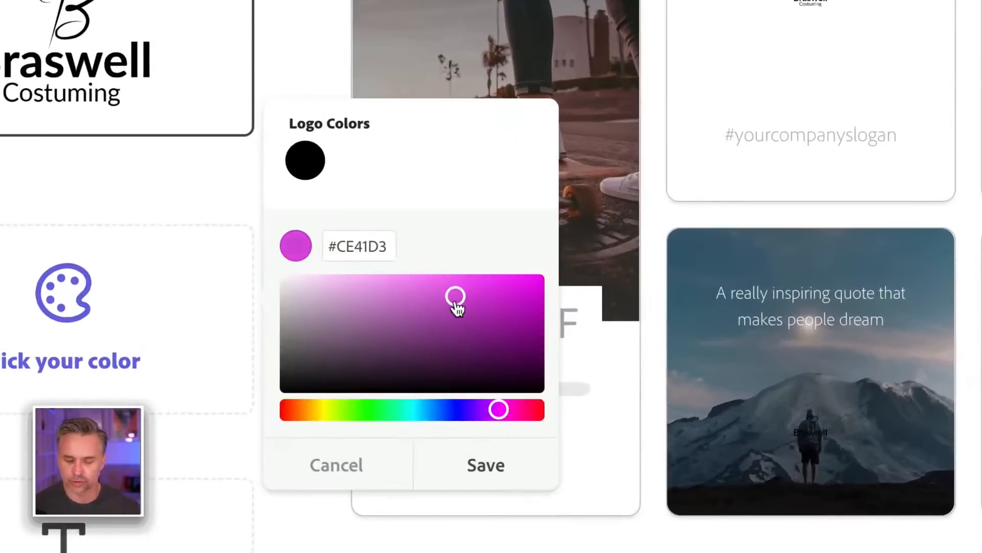
click(457, 465)
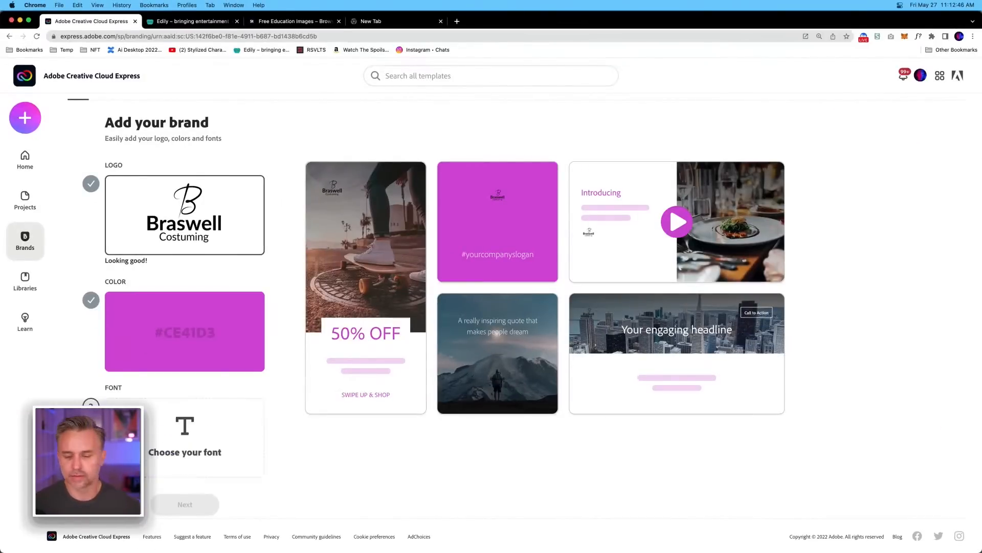
click(179, 443)
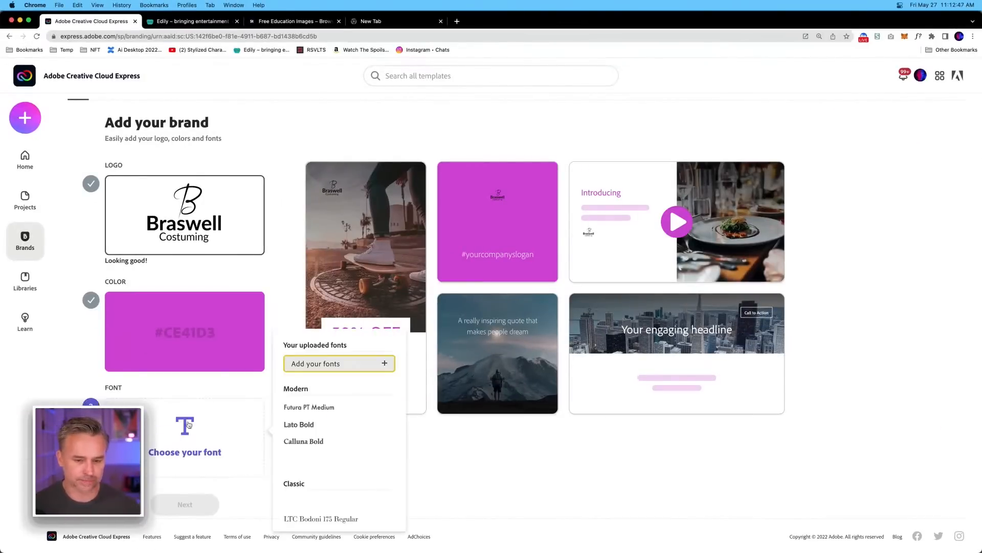
click(308, 426)
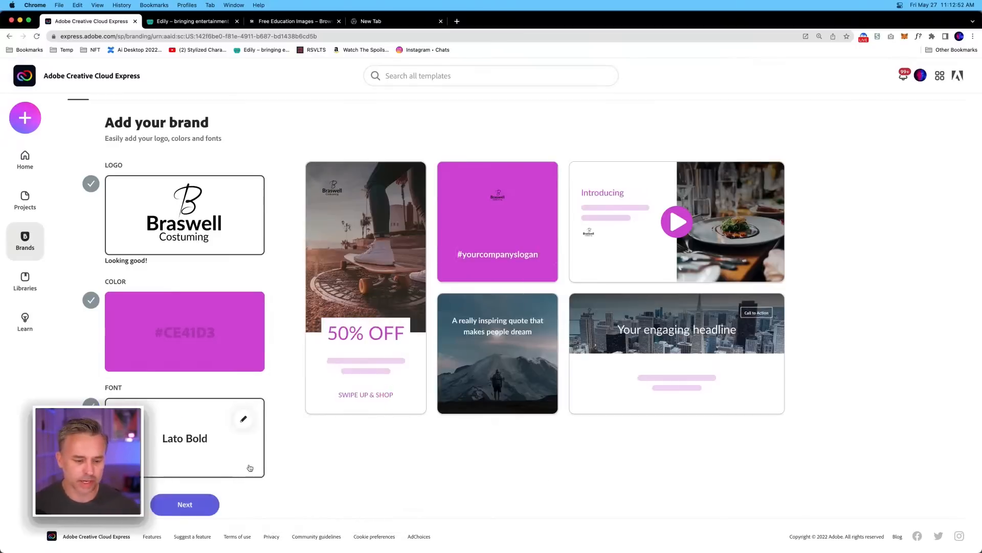
Step: Create the brand under the name Braswell, dismiss the completion message and skip the introductory tour
click(184, 502)
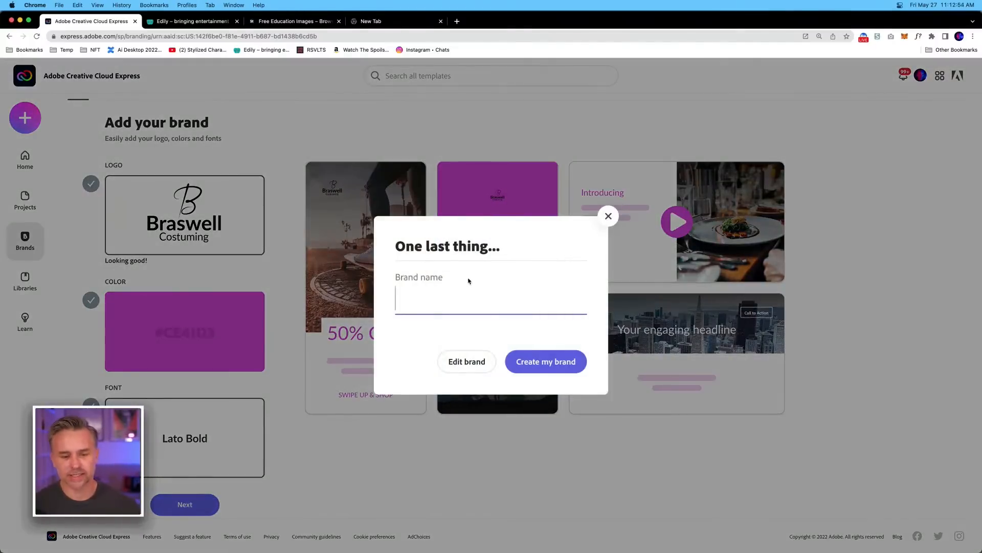
text(Braswe)
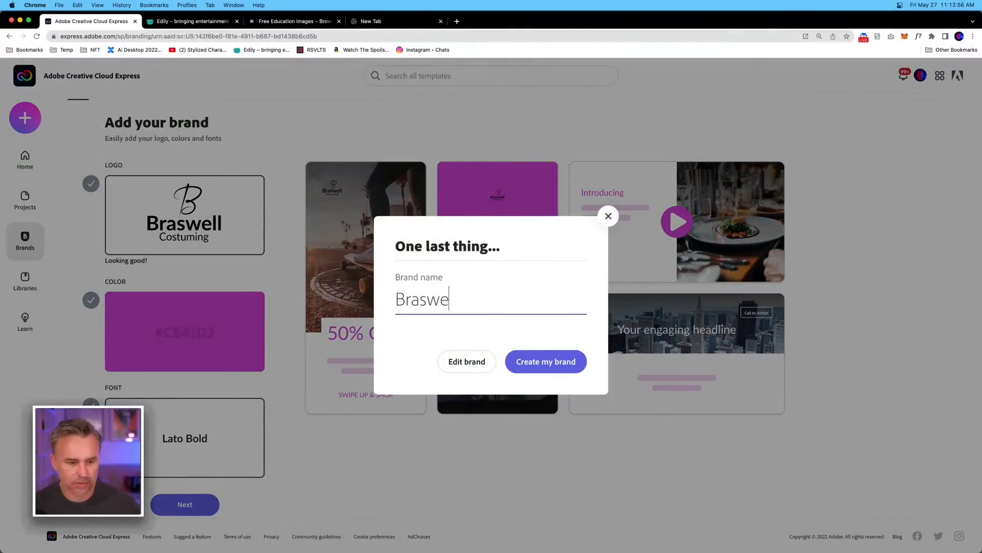
text(ll)
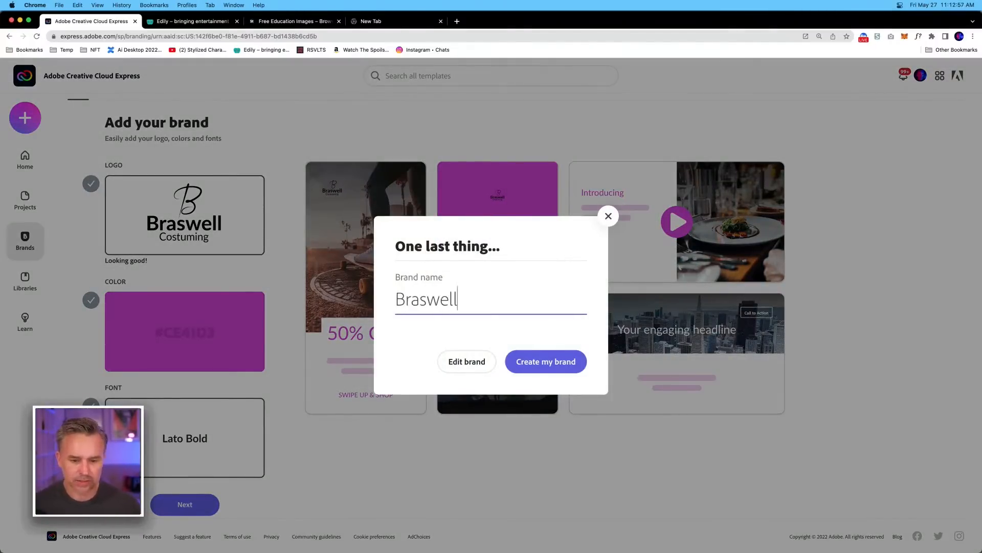
click(560, 355)
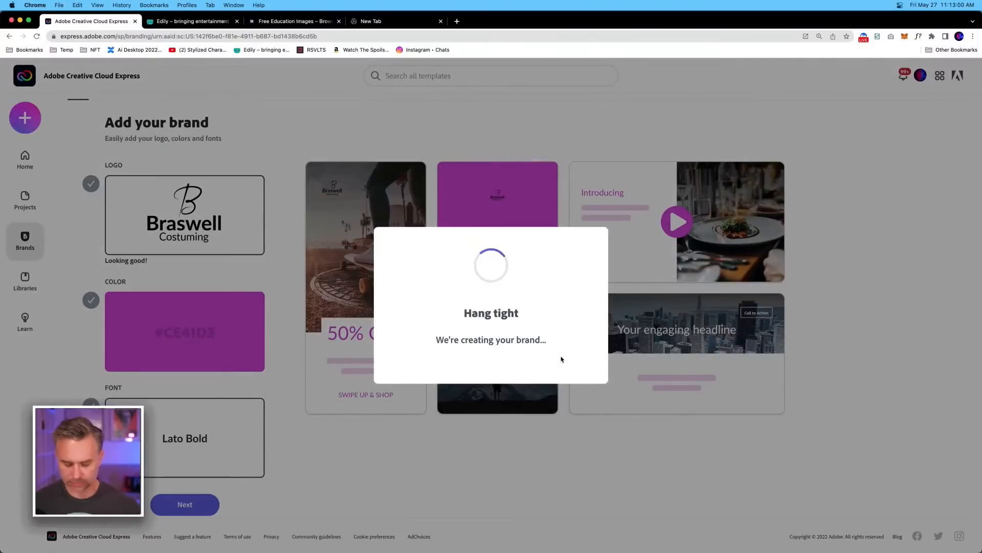
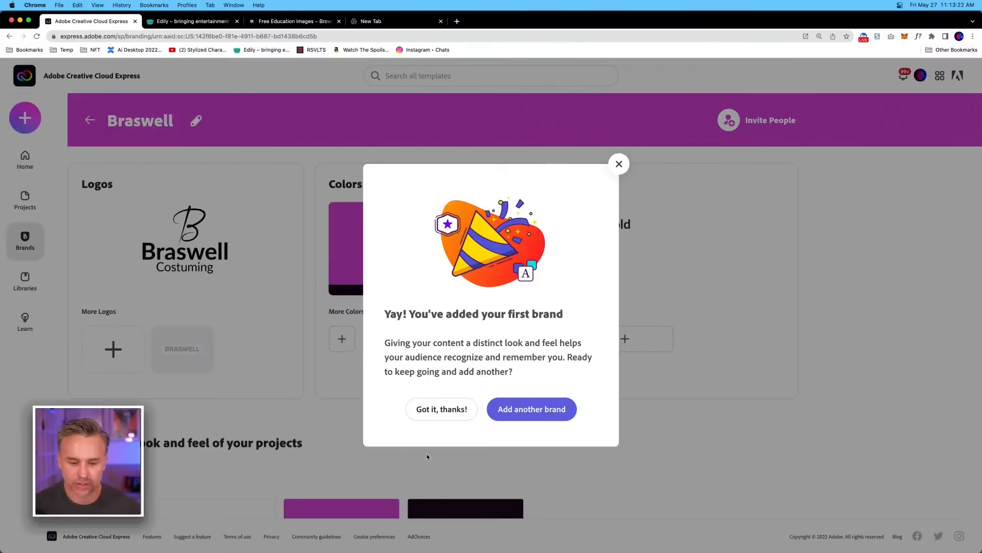
click(437, 411)
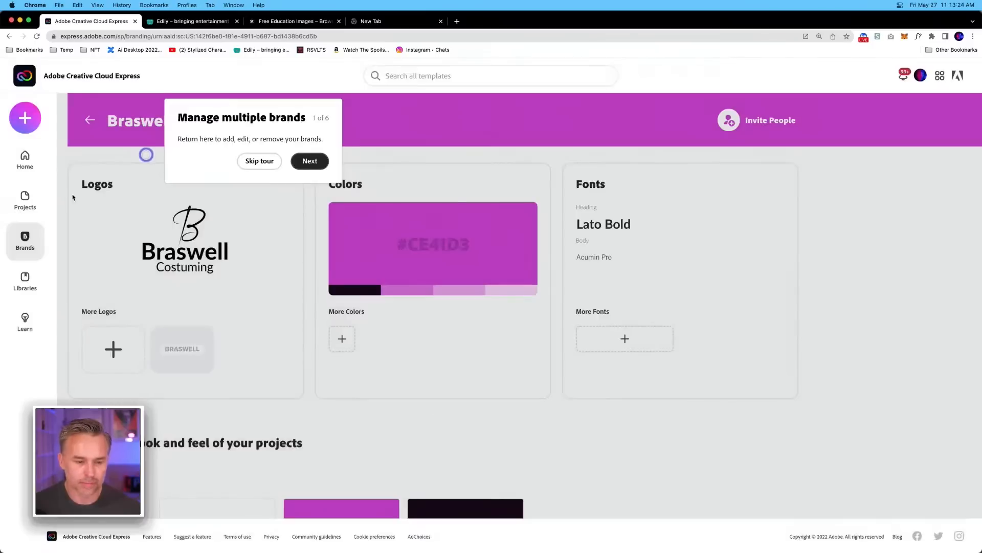
click(260, 161)
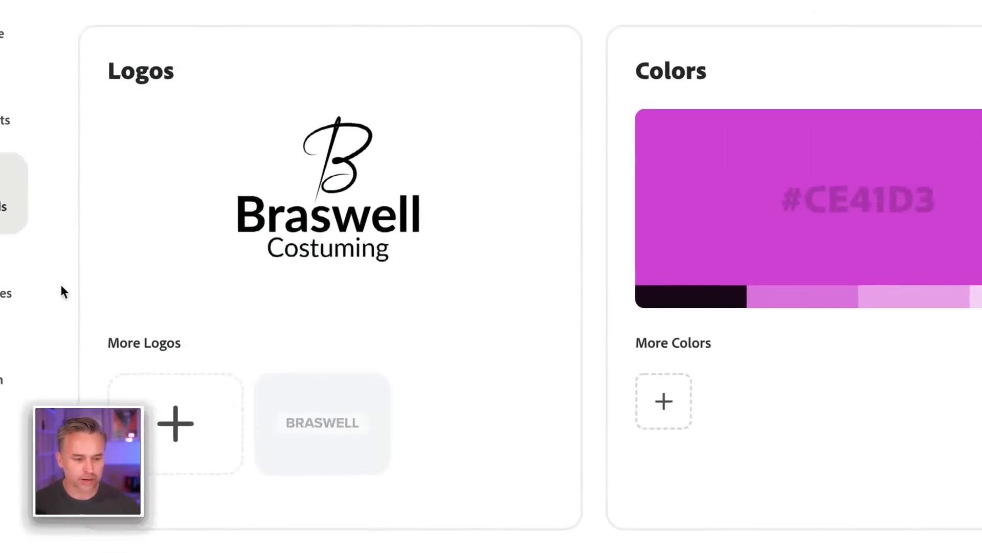
Step: Add logo_white.png and logo_black.png from the Desktop as additional logos of the Braswell brand
click(119, 355)
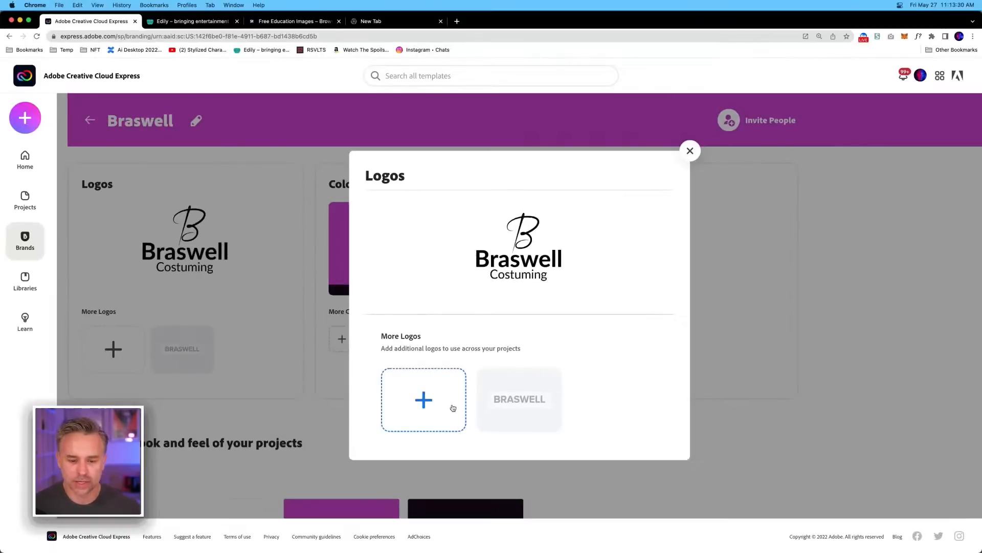
click(424, 399)
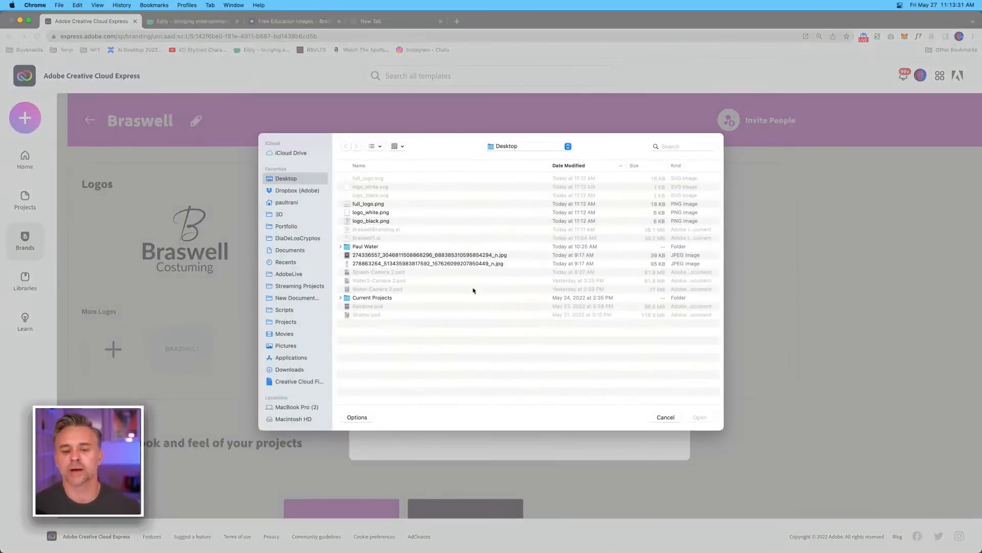
double_click(355, 212)
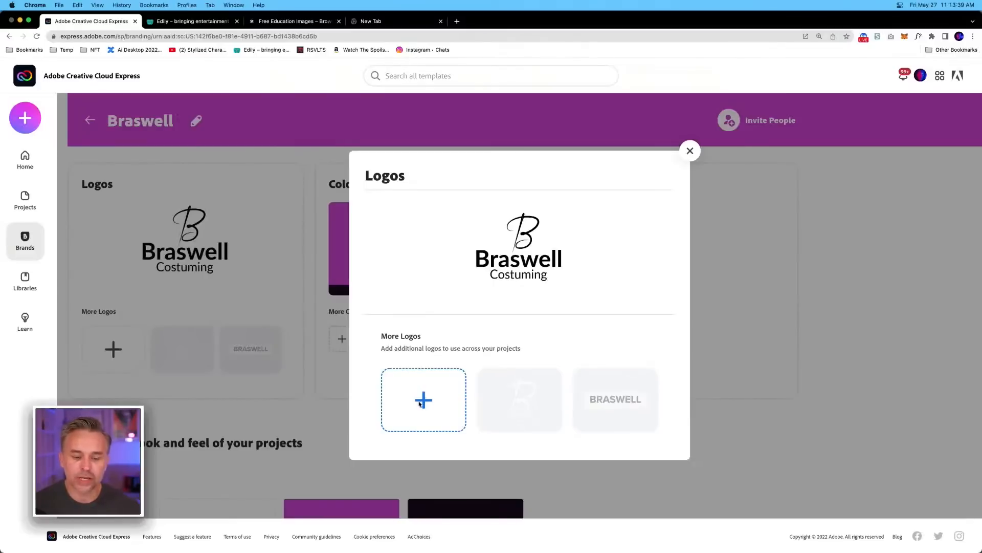
click(335, 356)
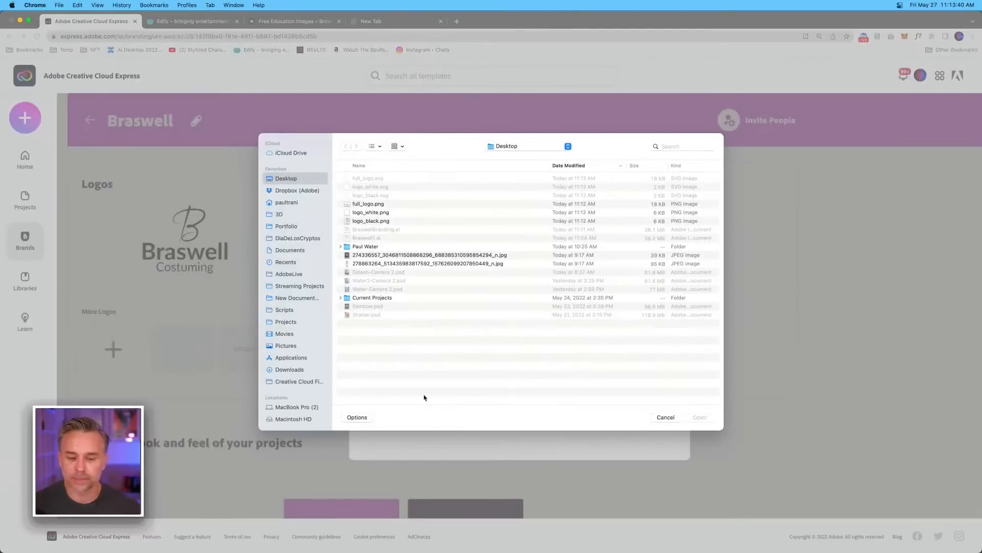
double_click(346, 221)
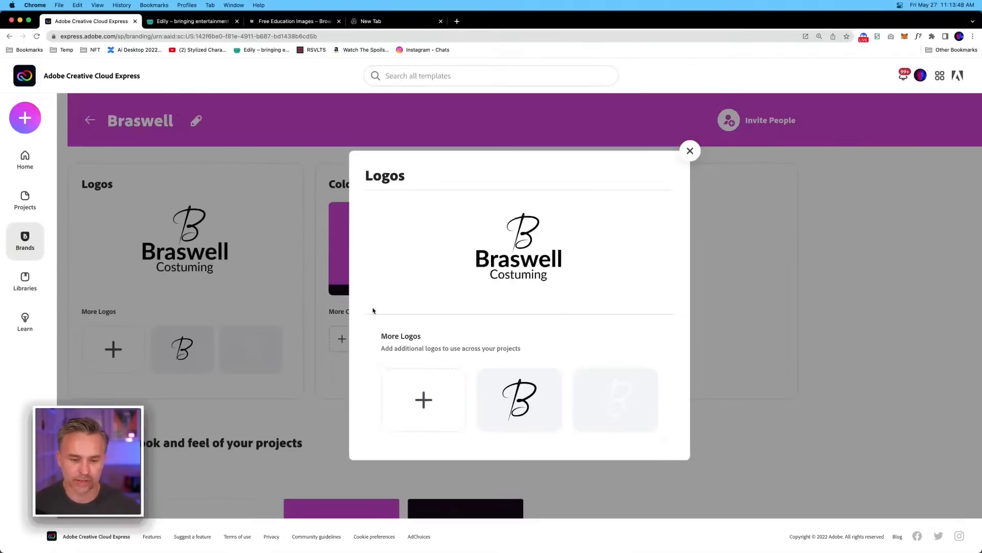
mouse_move(498, 244)
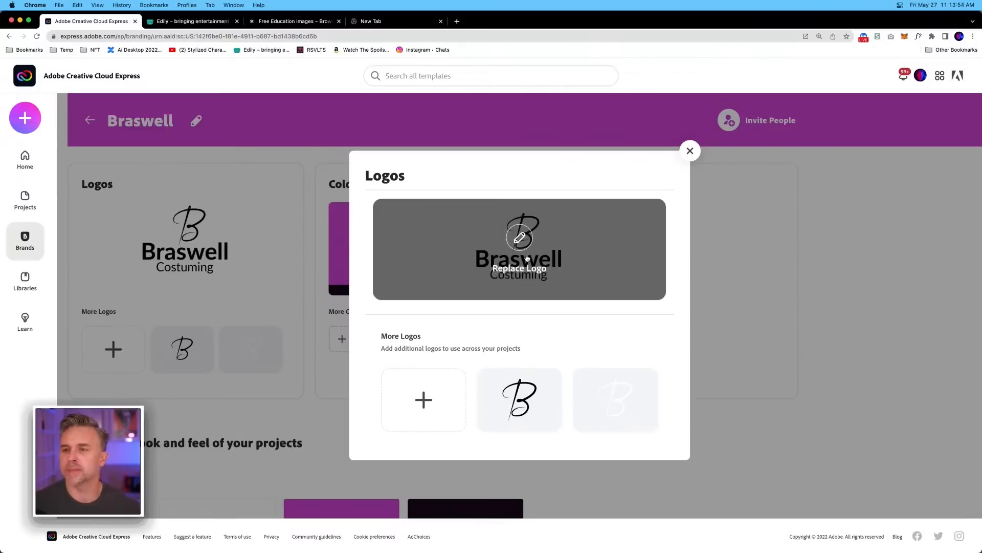
click(690, 151)
Step: Add a light blue as an additional colour of the Braswell brand
click(399, 287)
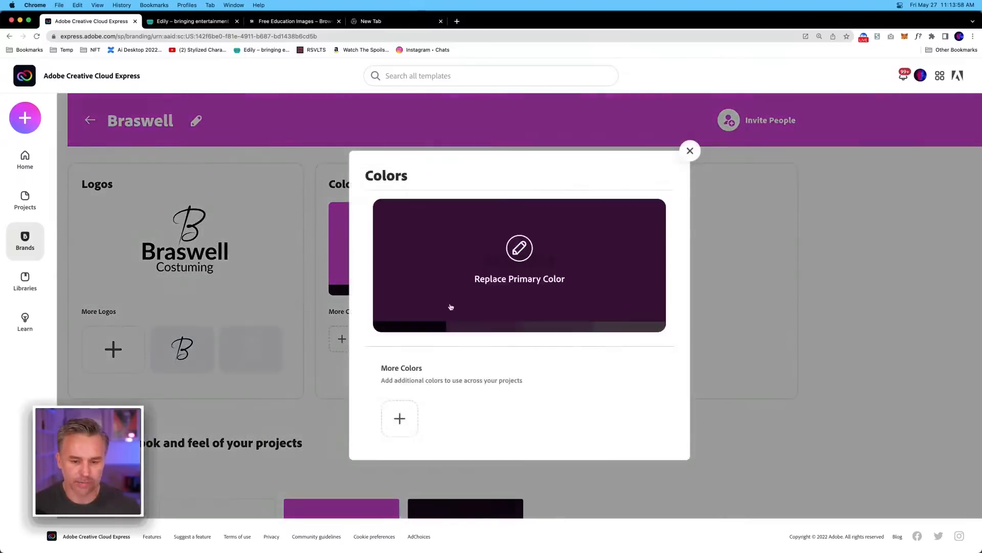
click(396, 418)
click(515, 435)
click(510, 434)
click(506, 459)
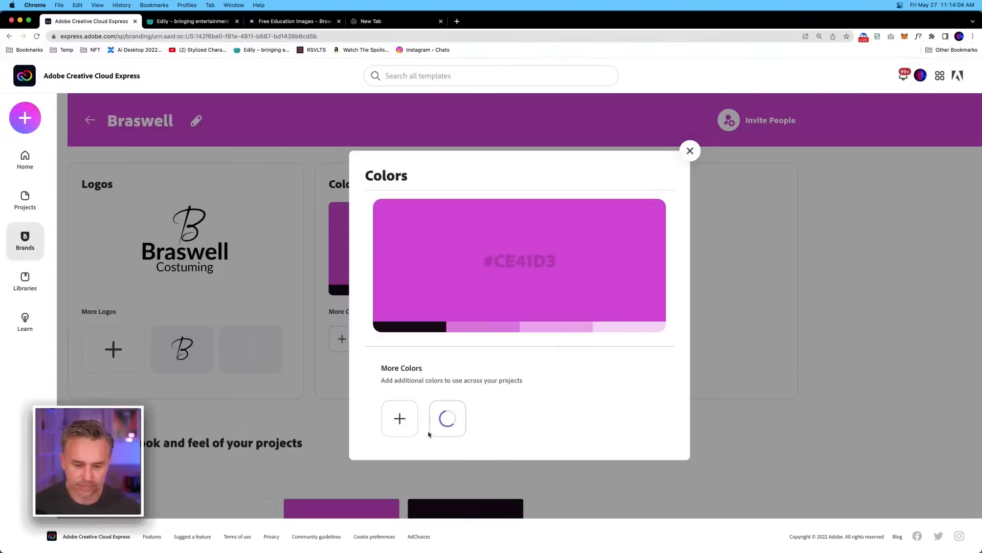
Step: Add the bright yellow #FDF808 as another additional brand colour
click(393, 424)
drag(451, 435, 449, 435)
drag(500, 389, 537, 377)
drag(445, 435, 448, 435)
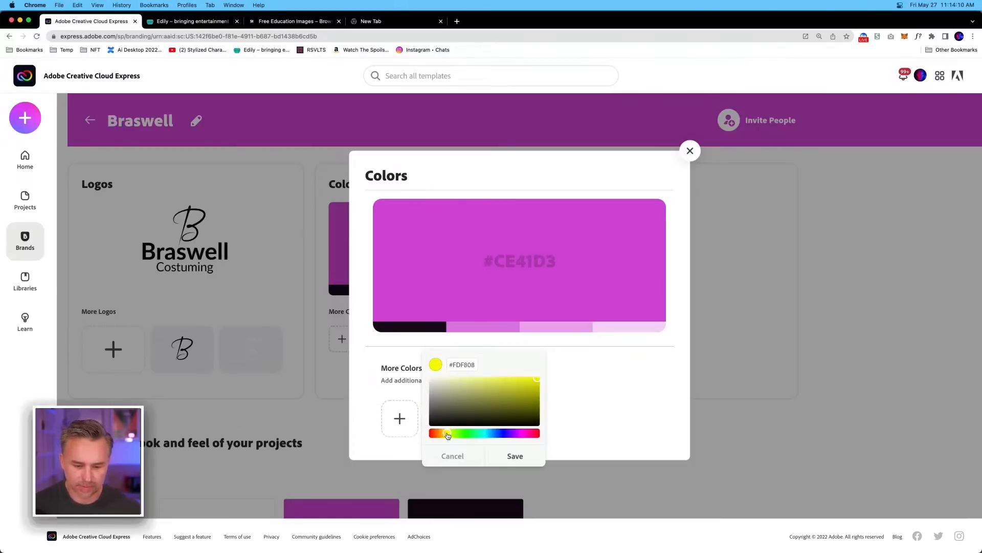
click(505, 457)
Step: Add a purple as the third additional brand colour and close the brand's colour settings
click(398, 416)
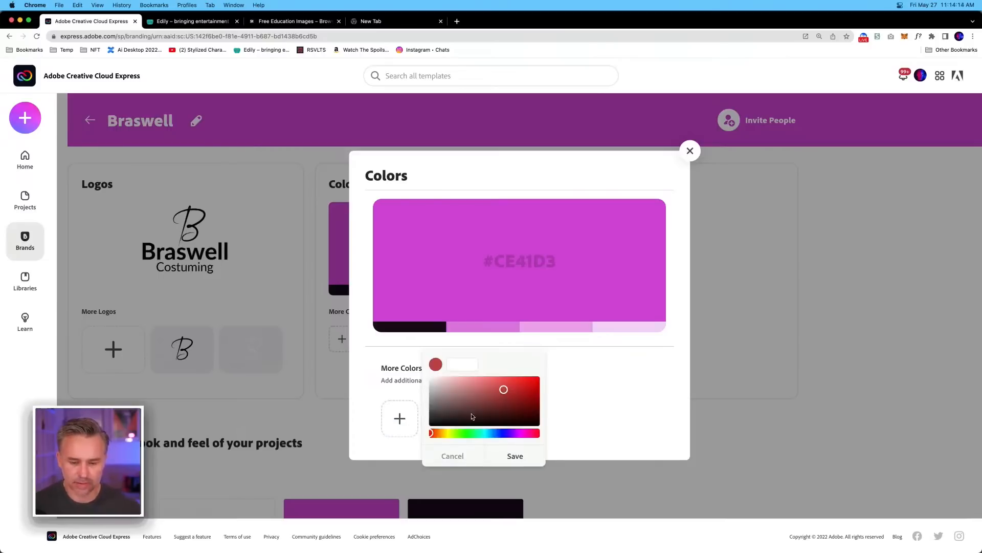
click(489, 432)
drag(503, 391, 513, 375)
click(510, 457)
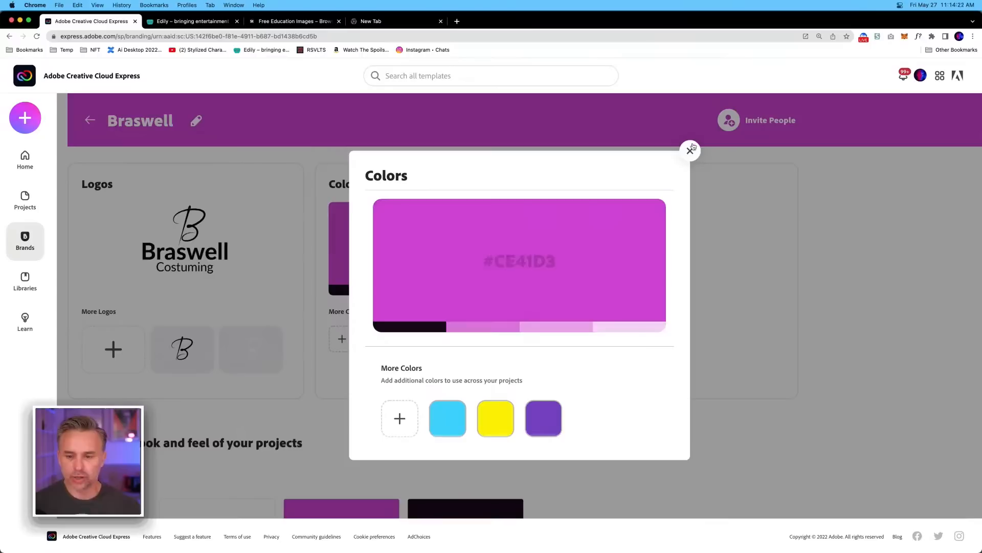
click(691, 151)
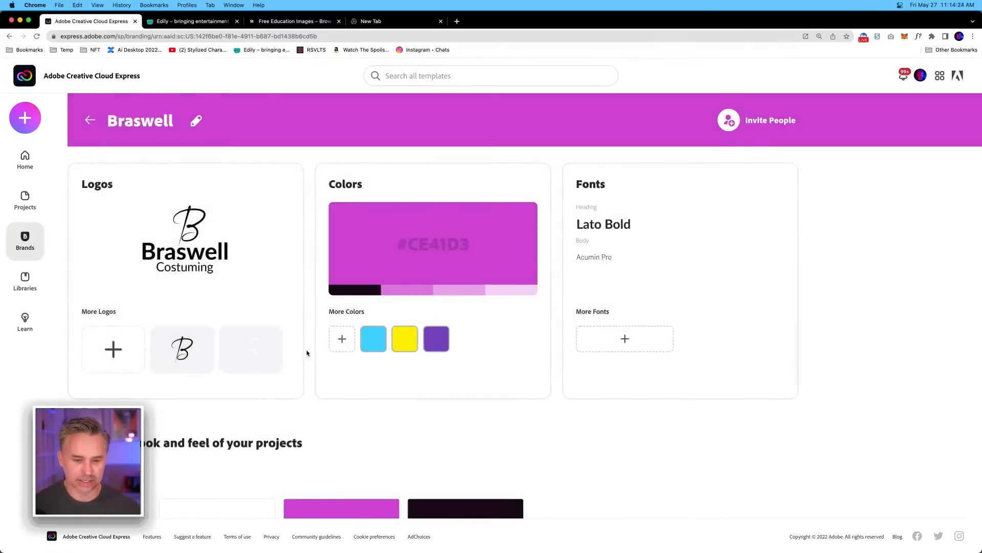
Step: Set the Braswell brand's body font to Lato Regular and confirm the replacement
click(602, 327)
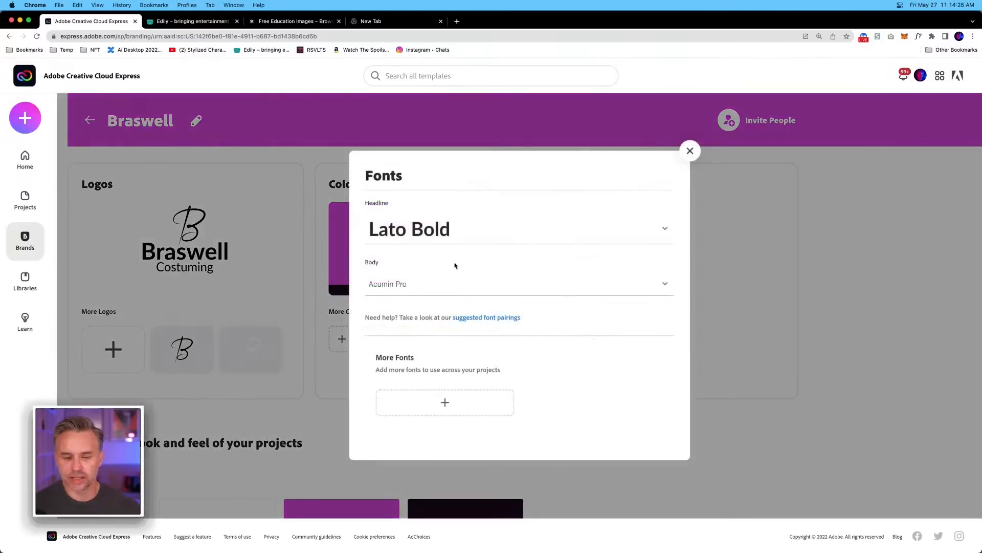
click(433, 288)
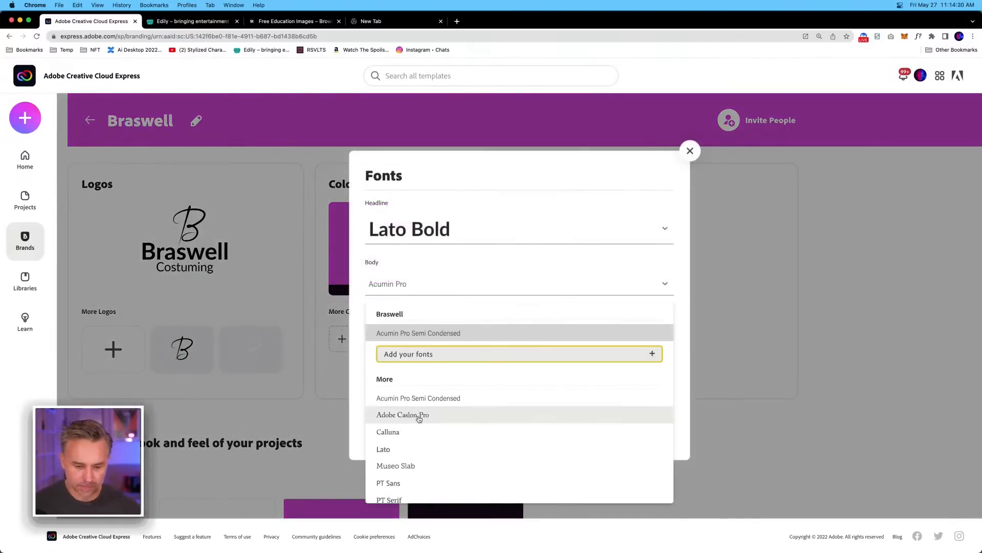
click(408, 450)
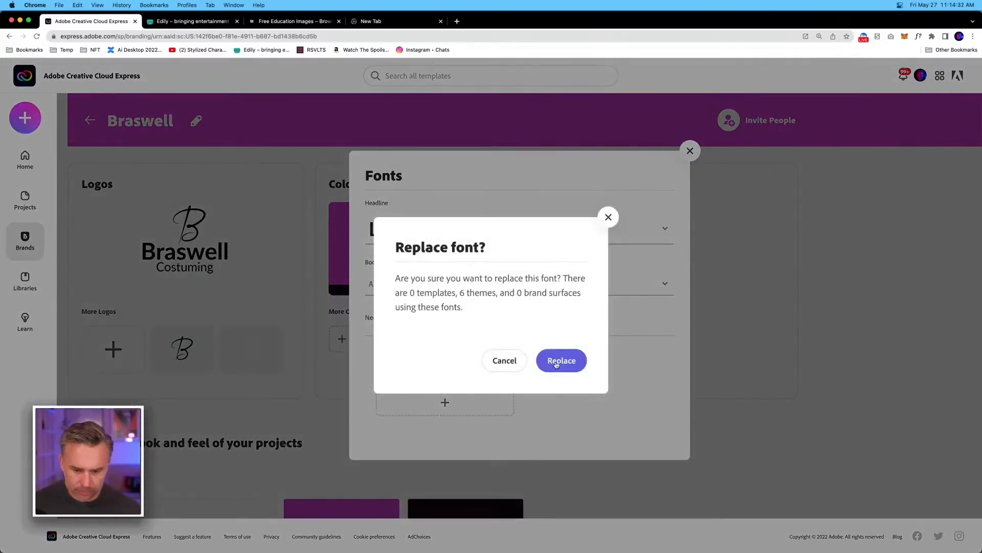
click(504, 360)
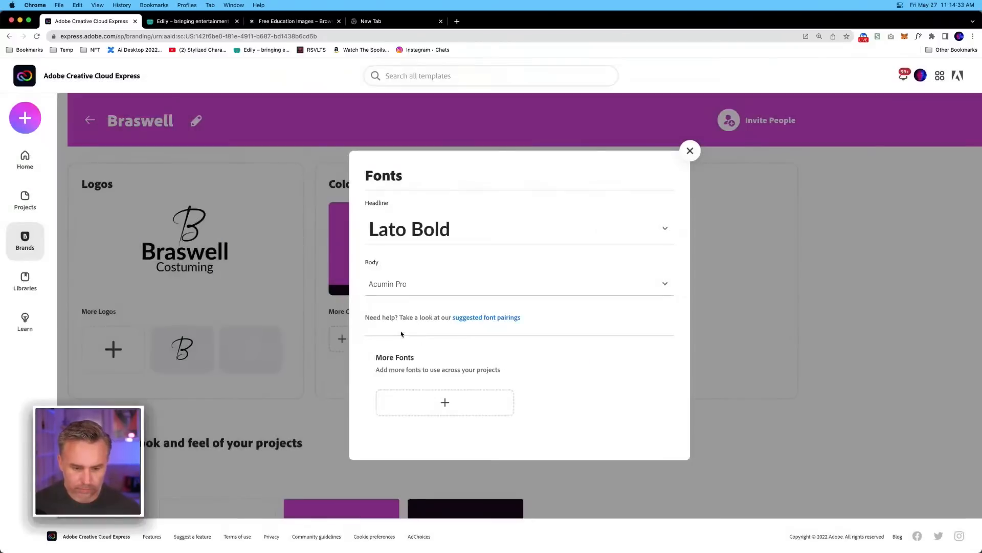
click(404, 286)
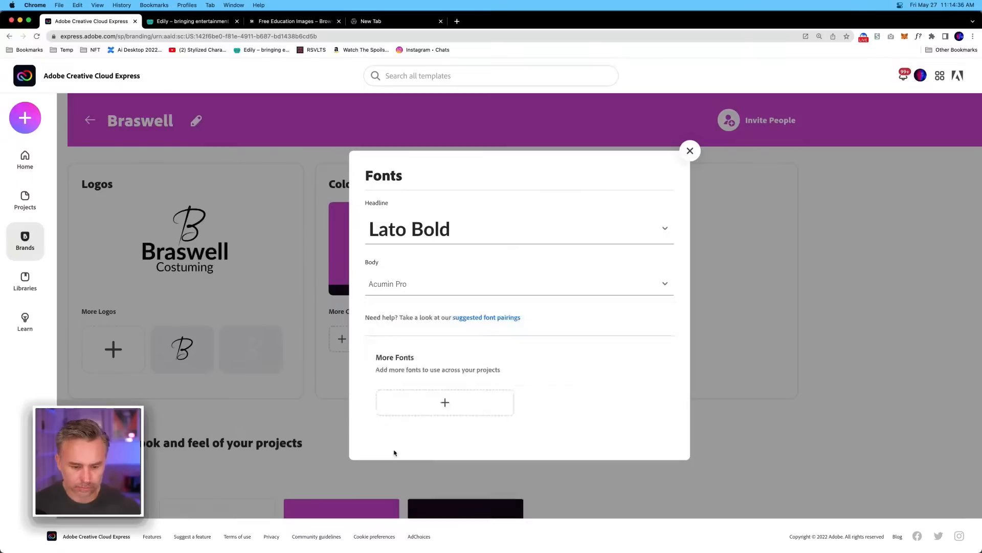
click(392, 450)
click(552, 364)
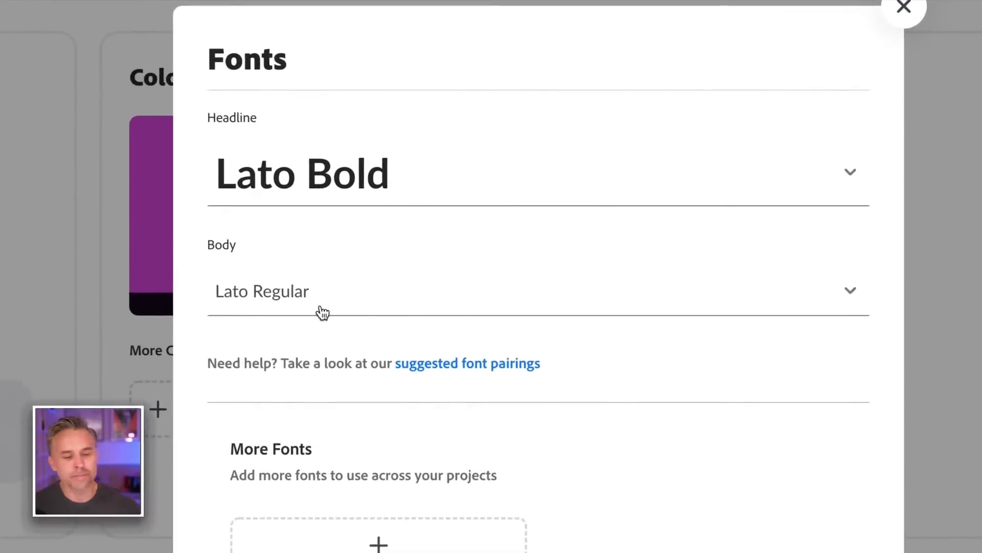
Step: Set the brand's headline font to Local Brewery Bold, confirm the replacement and close the font settings
click(486, 180)
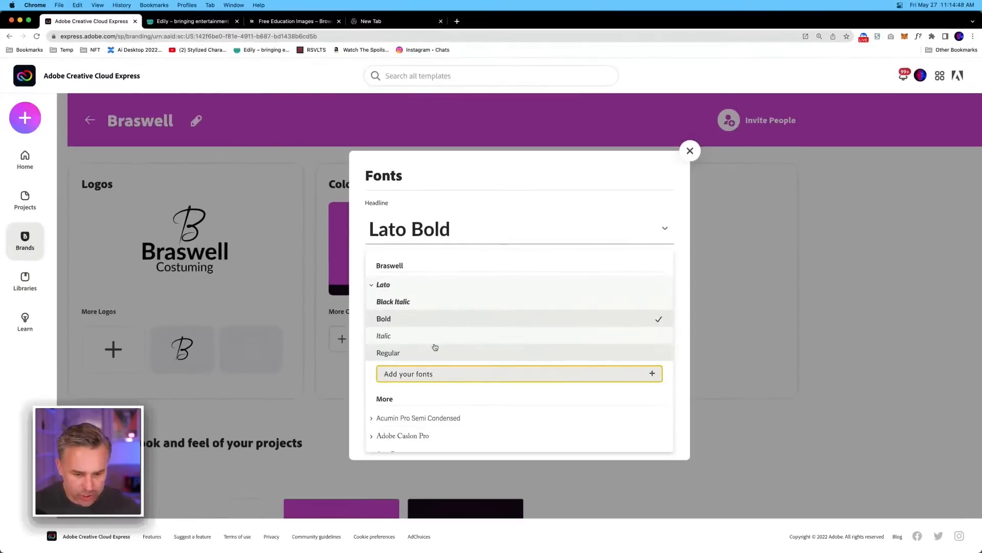
scroll(434, 347, down, 10)
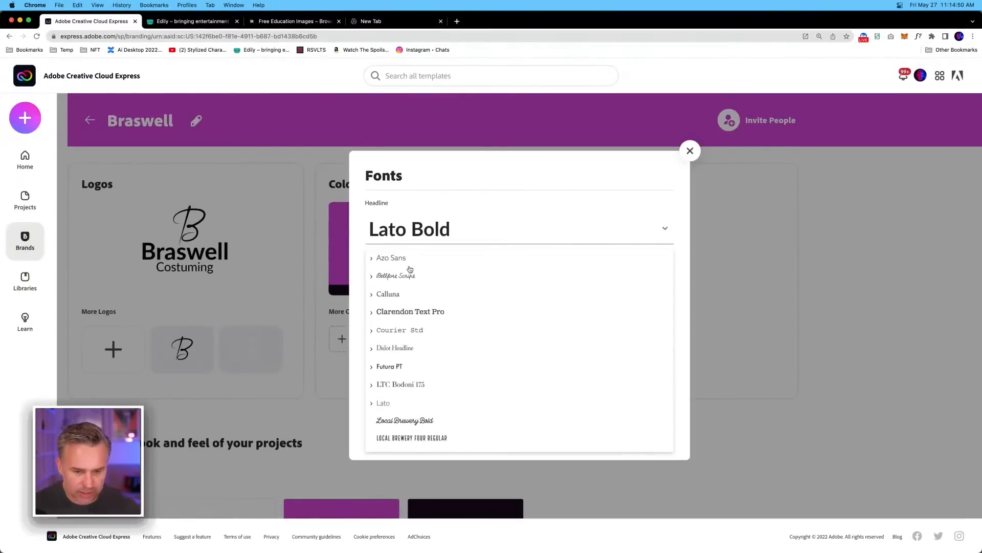
click(420, 419)
click(552, 361)
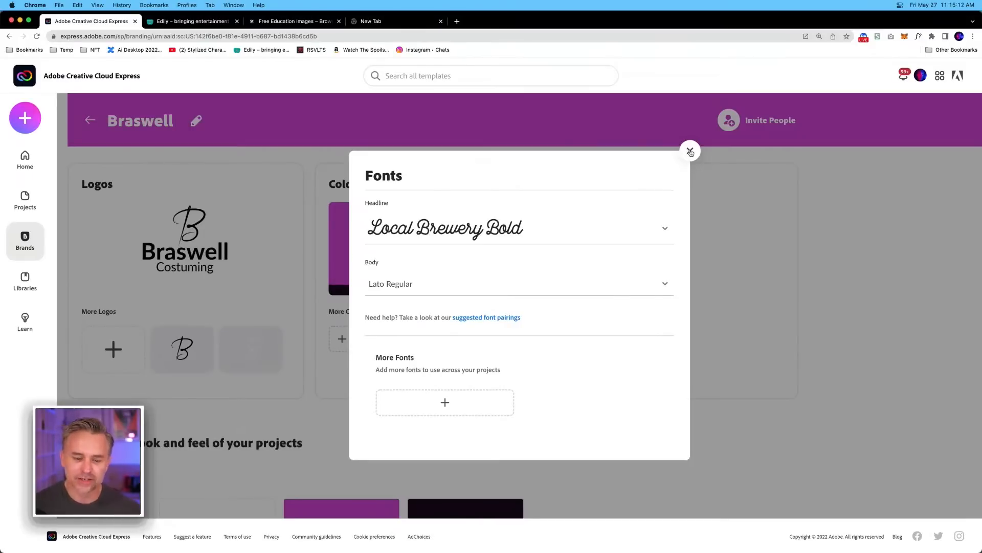
click(690, 151)
Step: Replace the yellow additional brand colour with the bright turquoise #08FDD9 and close the colour settings
click(407, 344)
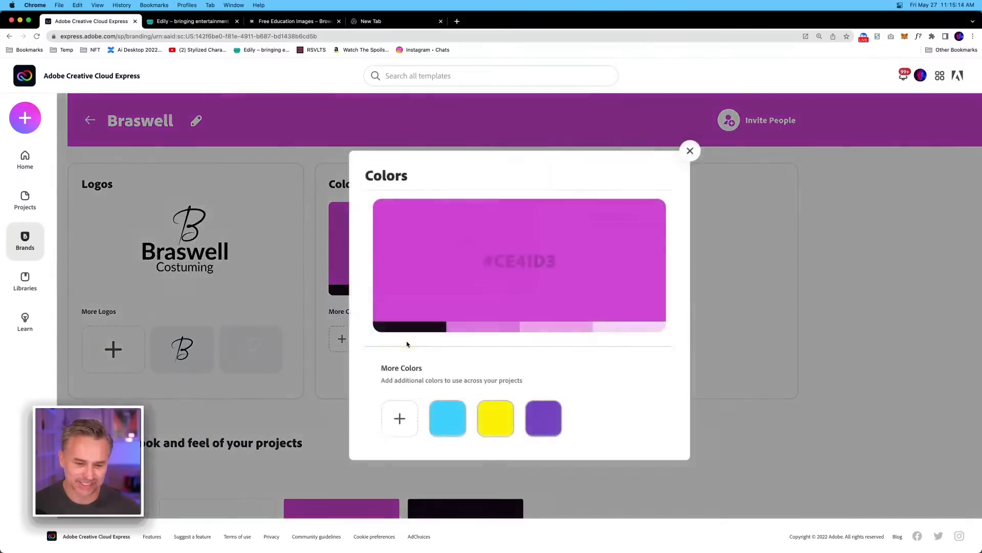
click(484, 412)
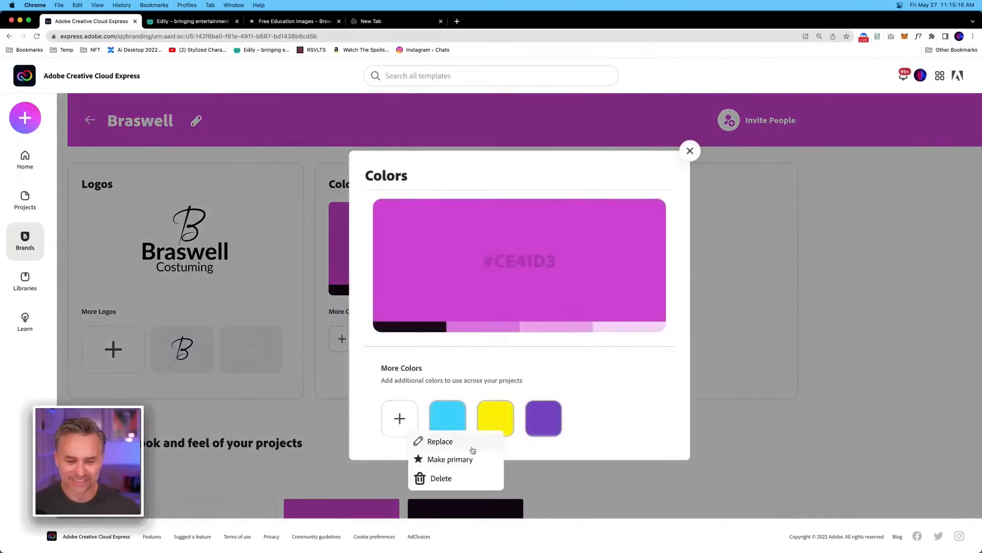
click(439, 441)
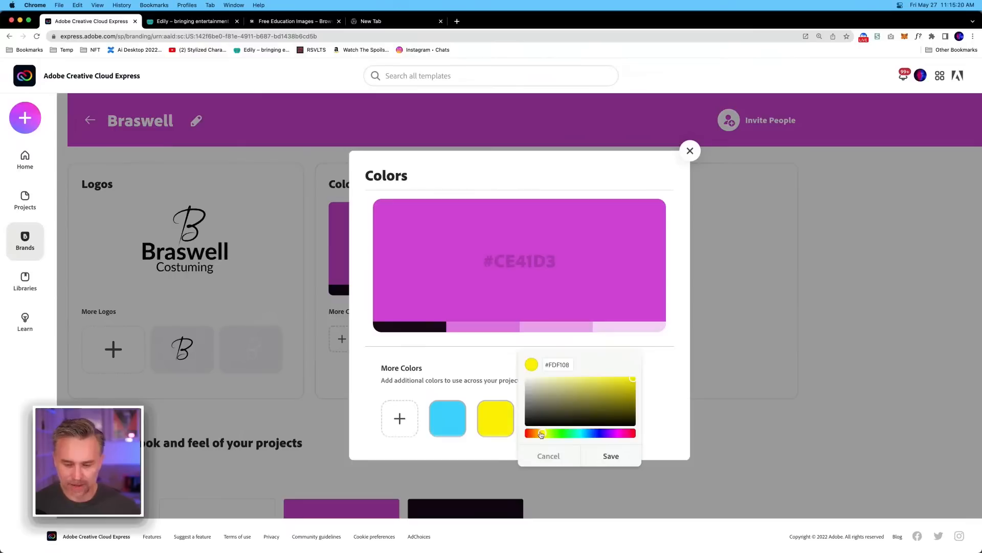
drag(541, 433, 578, 435)
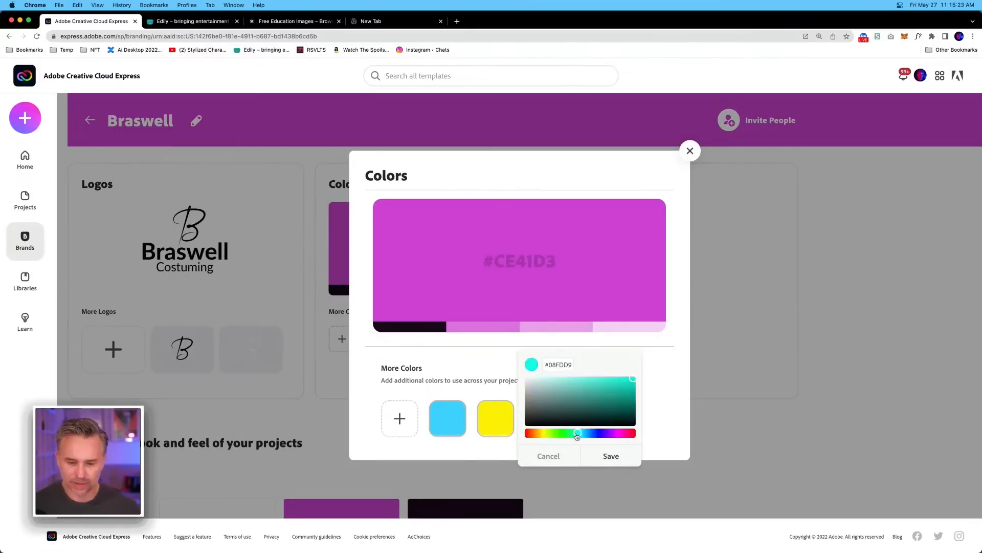
click(611, 457)
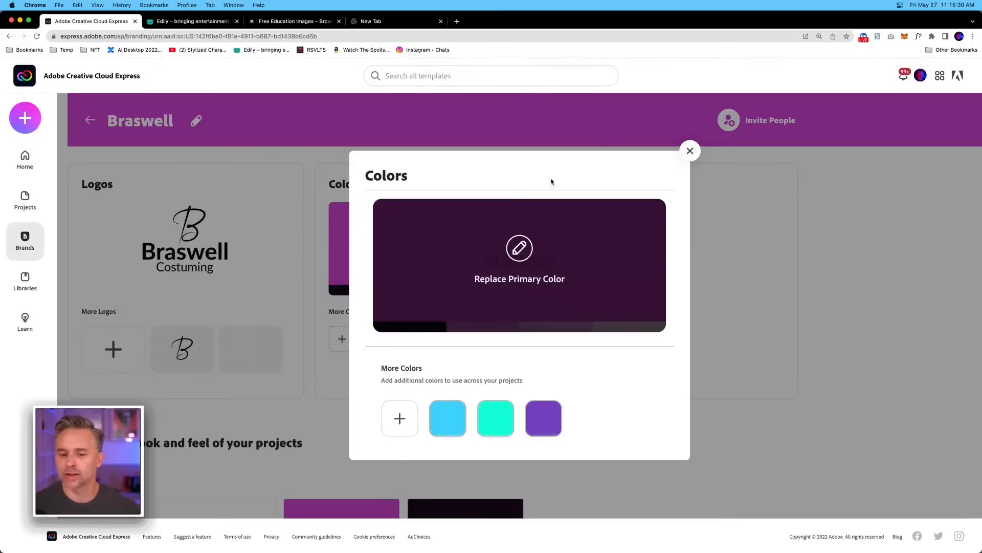
click(689, 151)
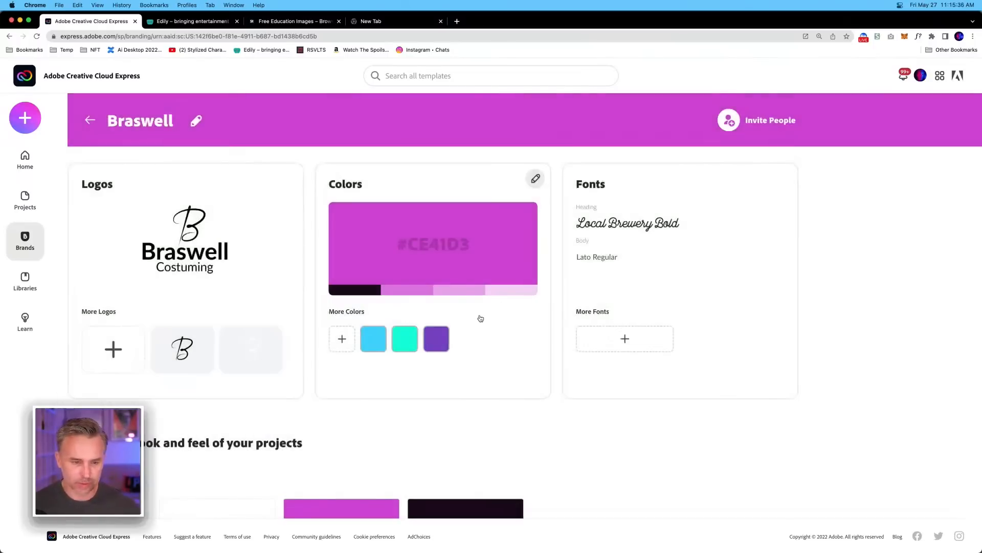
scroll(362, 423, down, 5)
scroll(362, 424, up, 5)
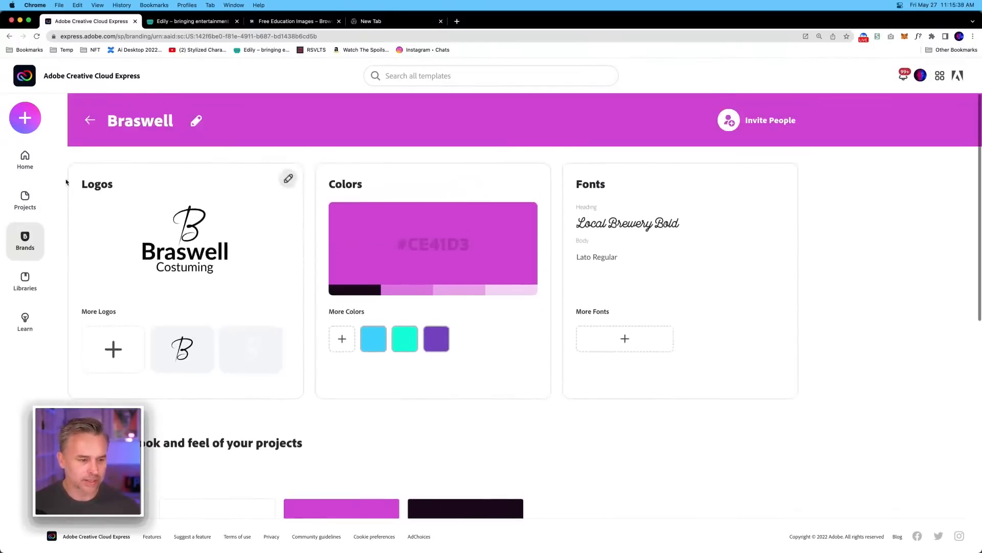
click(774, 120)
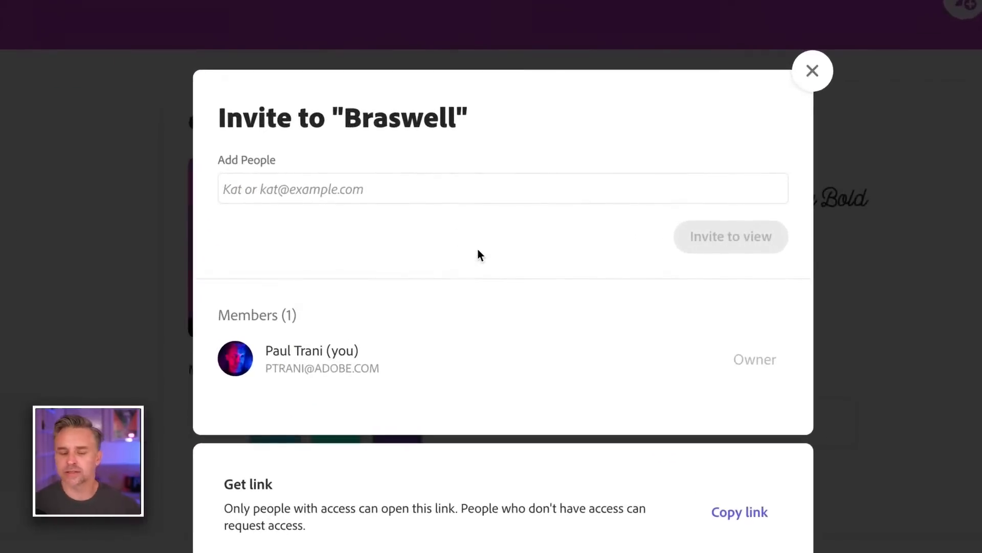
click(397, 188)
text(stony)
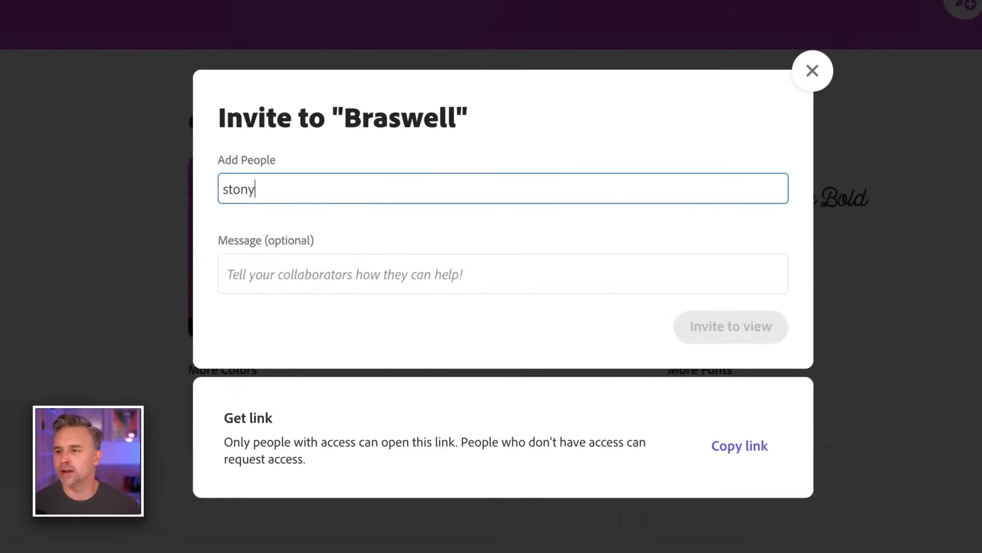
key(BackSpace)
text(ey@)
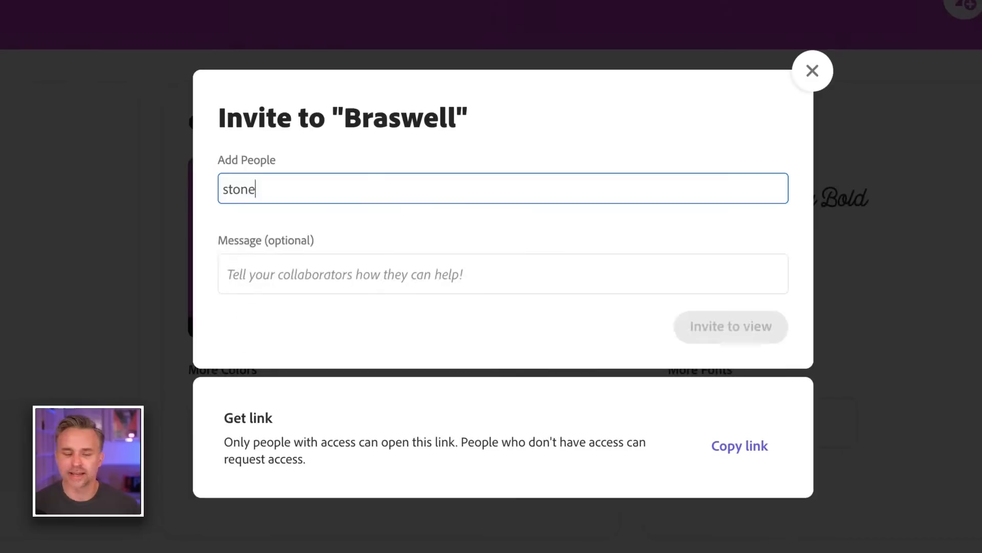
key(BackSpace)
key(BackSpace)
key(BackSpace)
key(BackSpace)
key(BackSpace)
key(BackSpace)
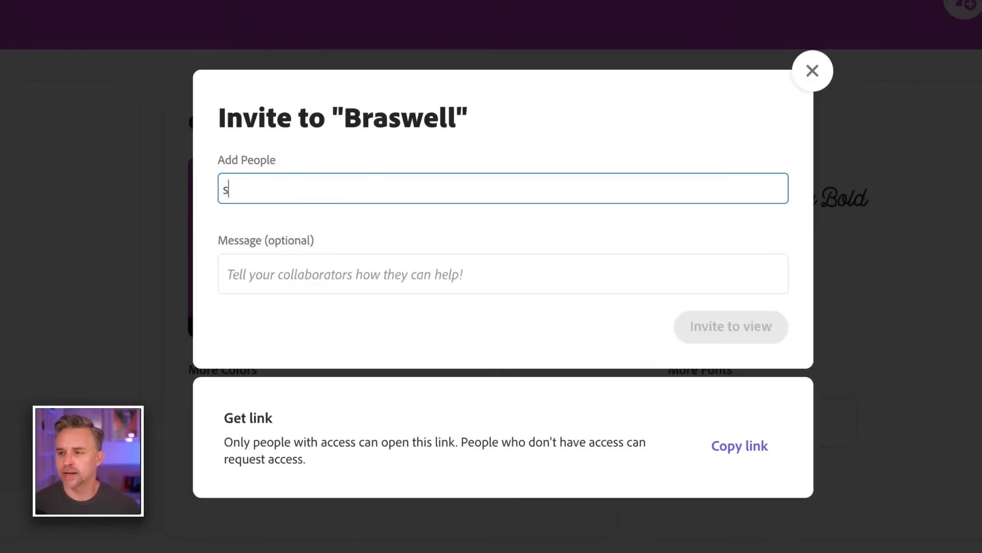
key(BackSpace)
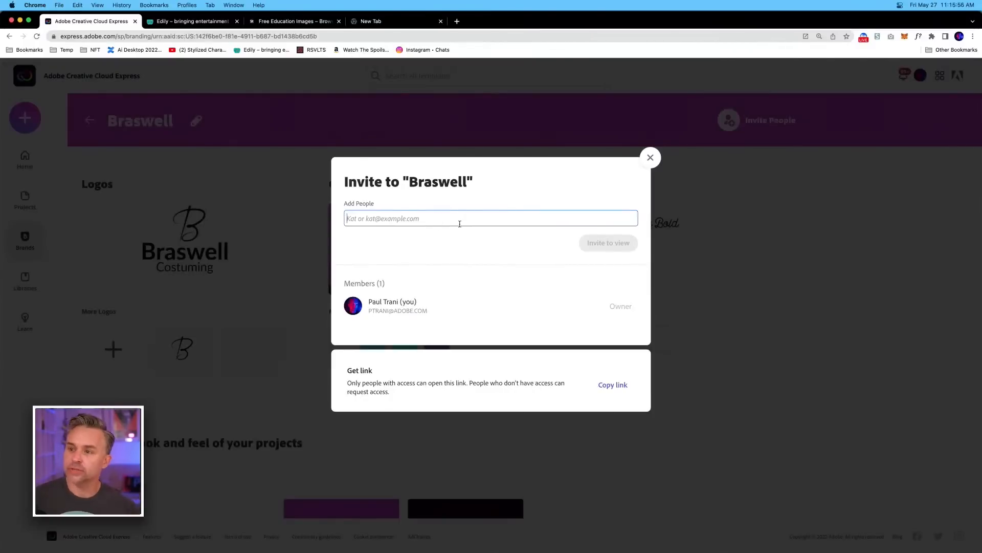
click(650, 158)
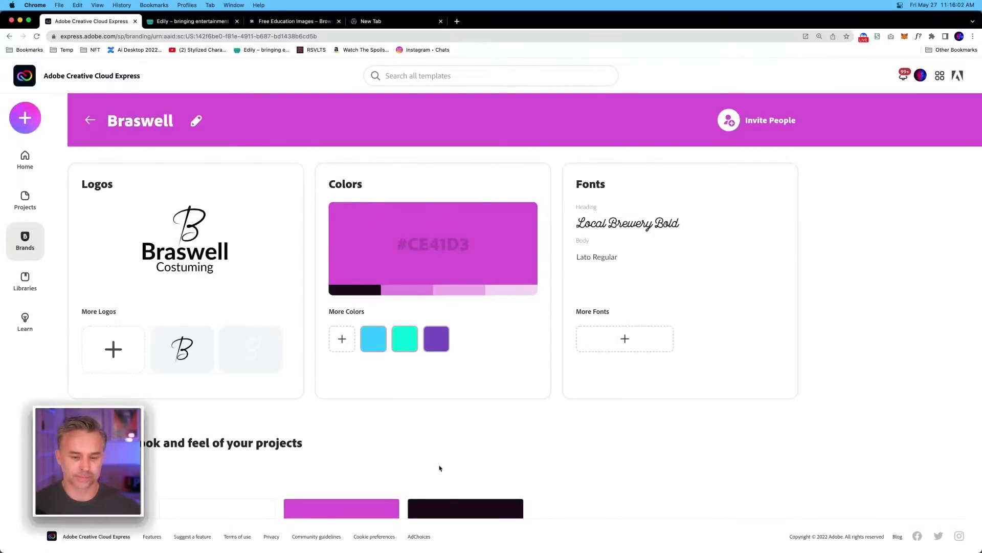
Step: Create a new Instagram story and search its templates for "costumes"
click(21, 117)
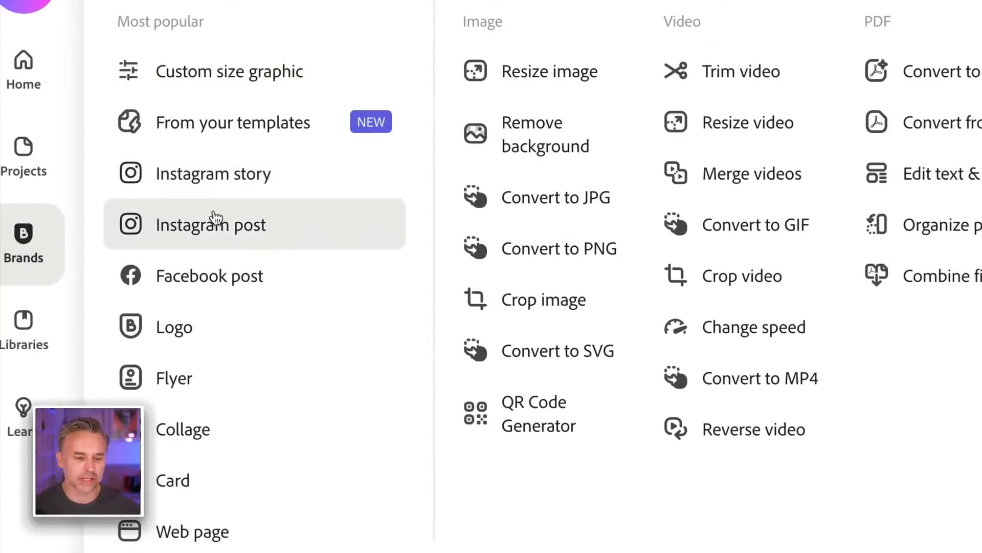
click(153, 175)
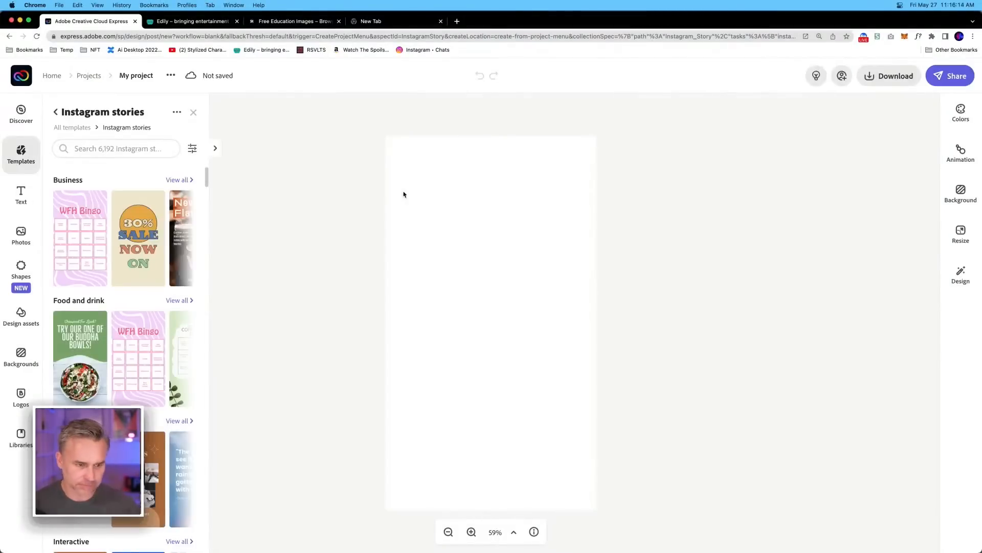
click(84, 150)
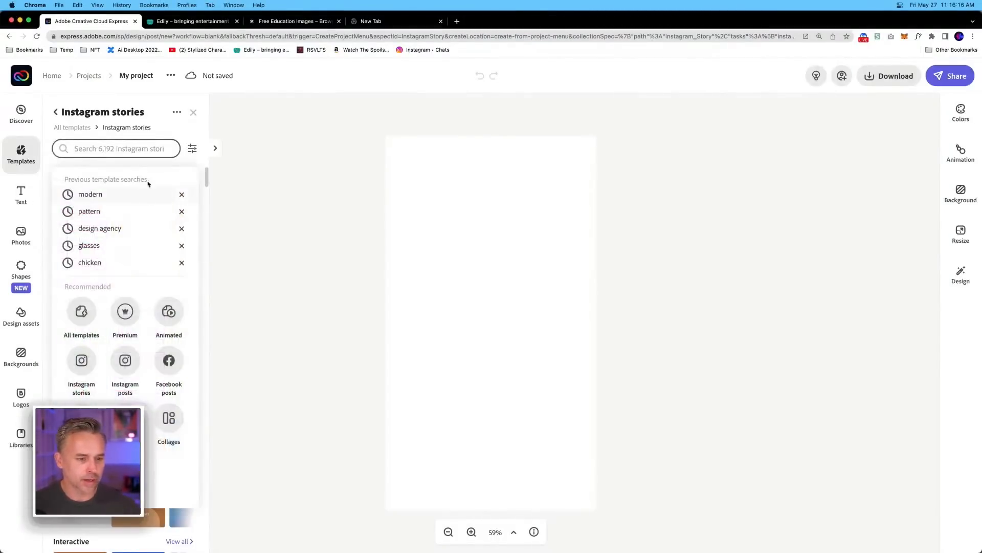
text(fashi)
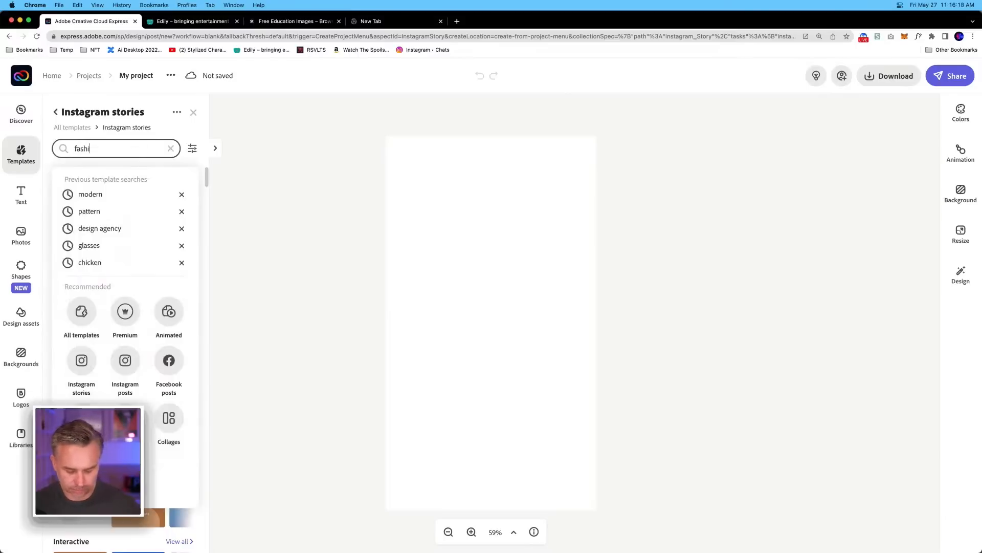
text(on)
double_click(87, 148)
text(c)
key(Return)
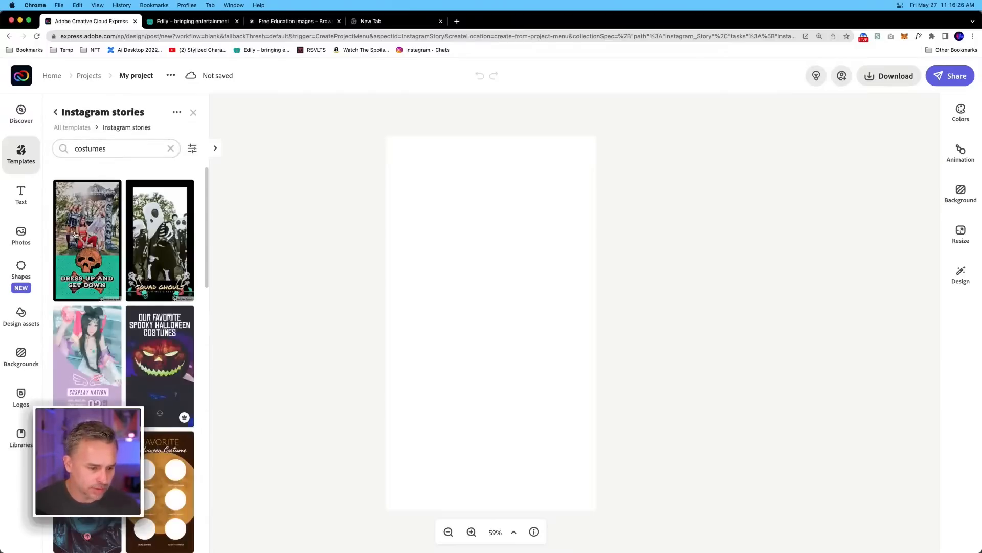
Step: Try the Cosplay Nation template, but settle on the "Dress Up and Get Down" skull template for the story
click(79, 360)
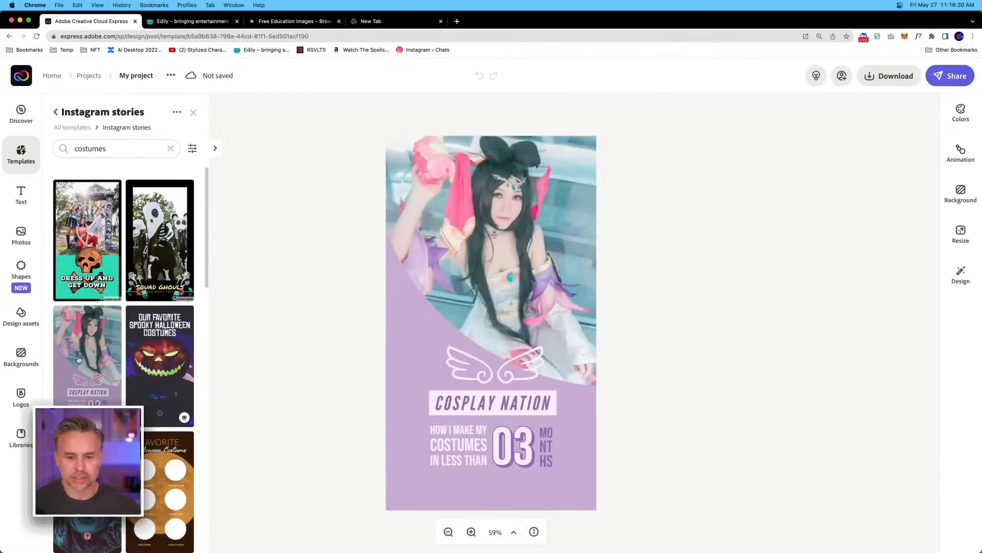
click(100, 235)
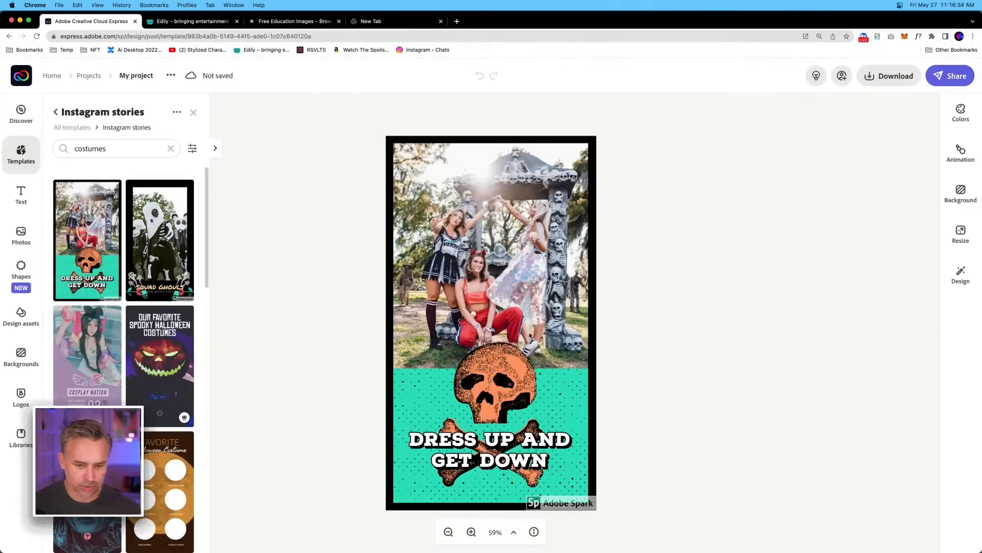
scroll(123, 332, down, 5)
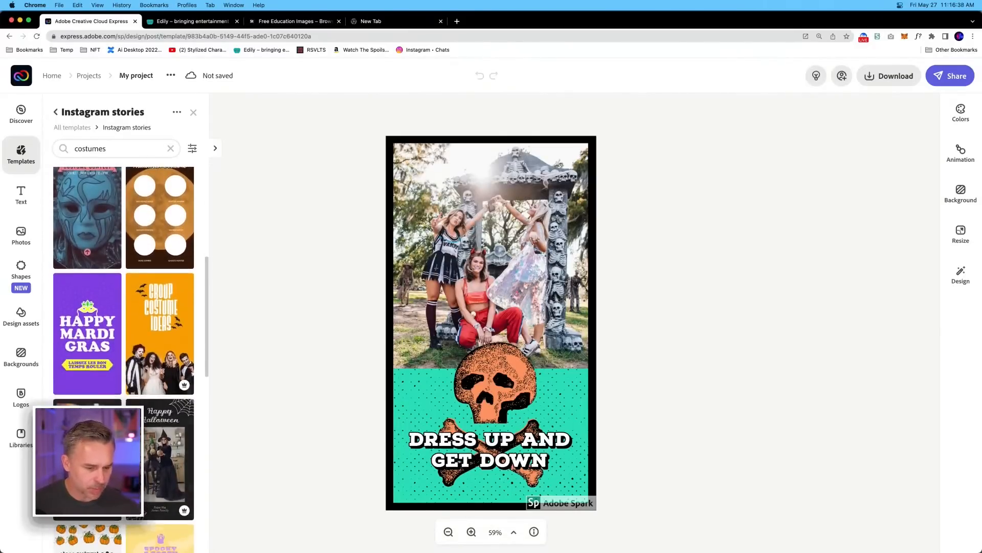
scroll(162, 477, down, 2)
scroll(162, 477, up, 7)
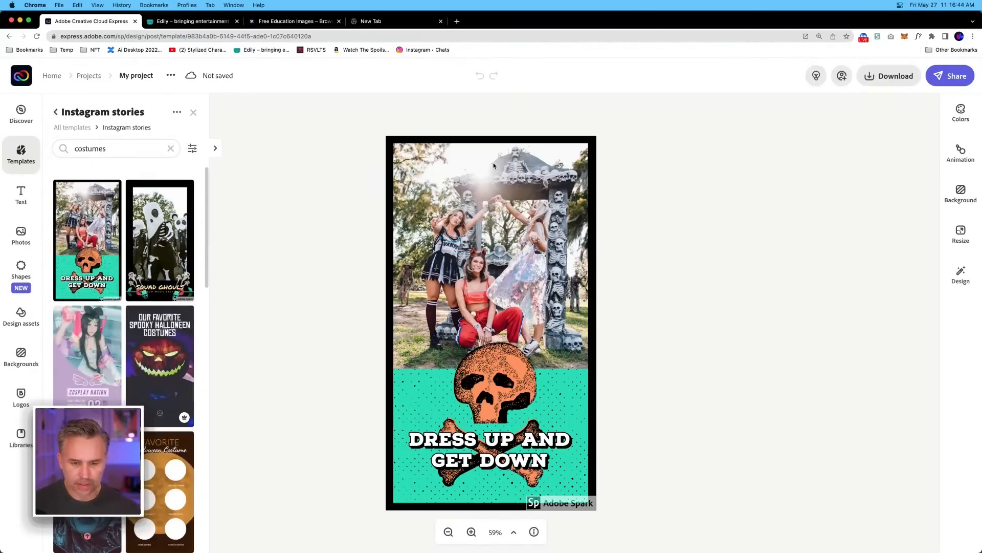
click(415, 116)
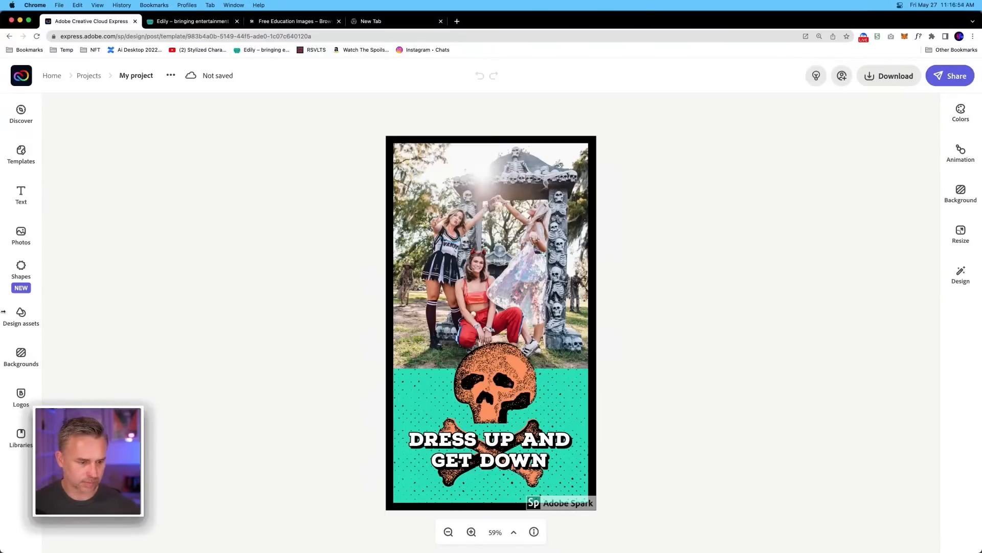
click(16, 399)
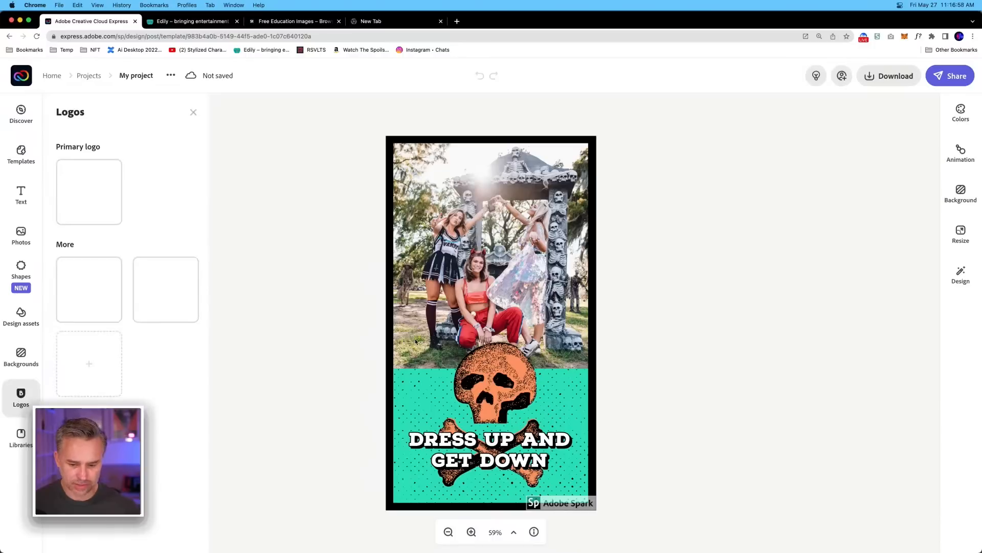
click(477, 373)
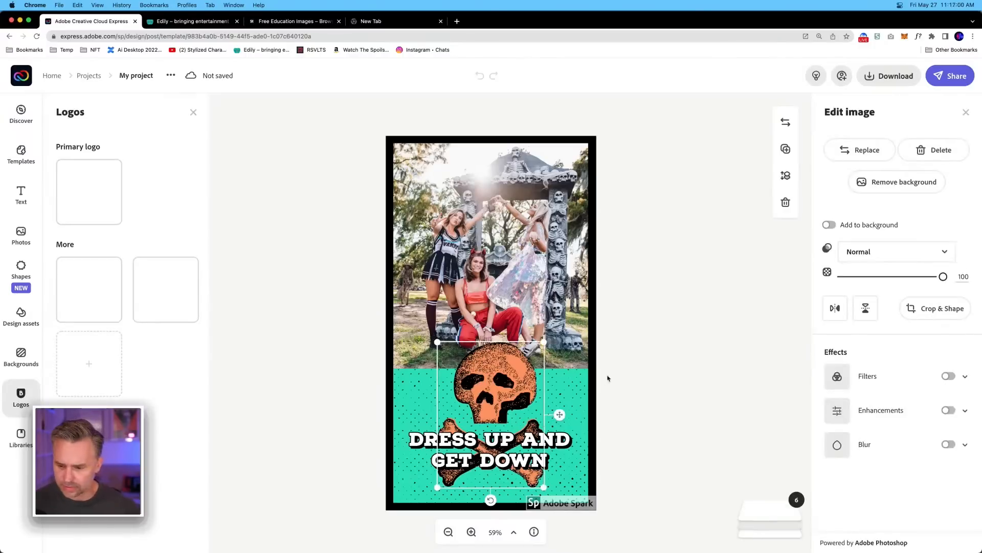
click(682, 285)
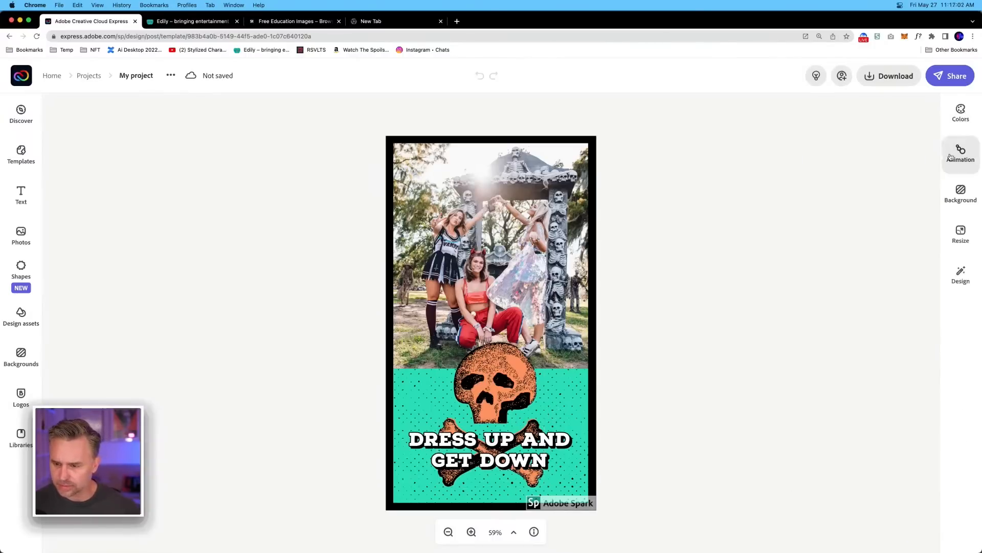
Step: Try to apply the Braswell brand to the skull story design
click(954, 198)
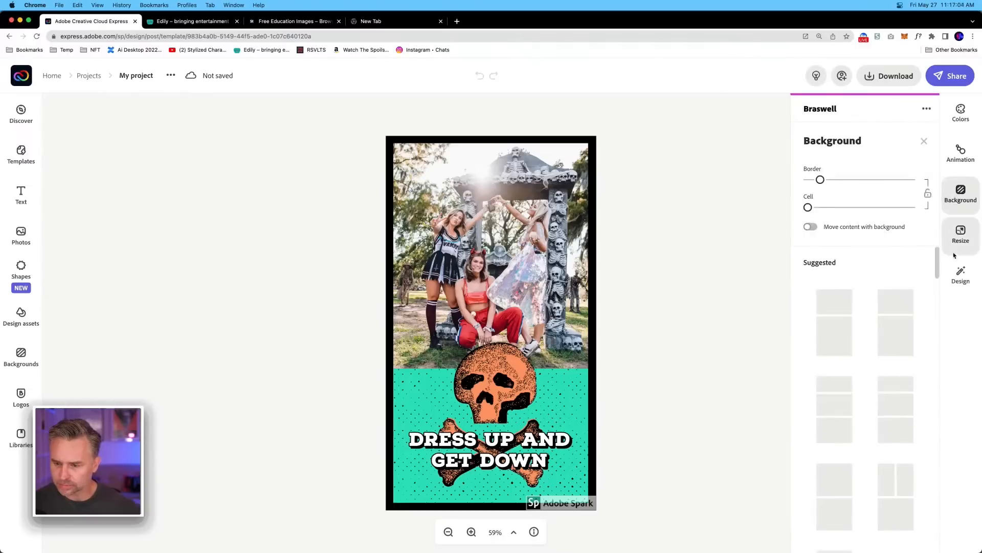
click(955, 278)
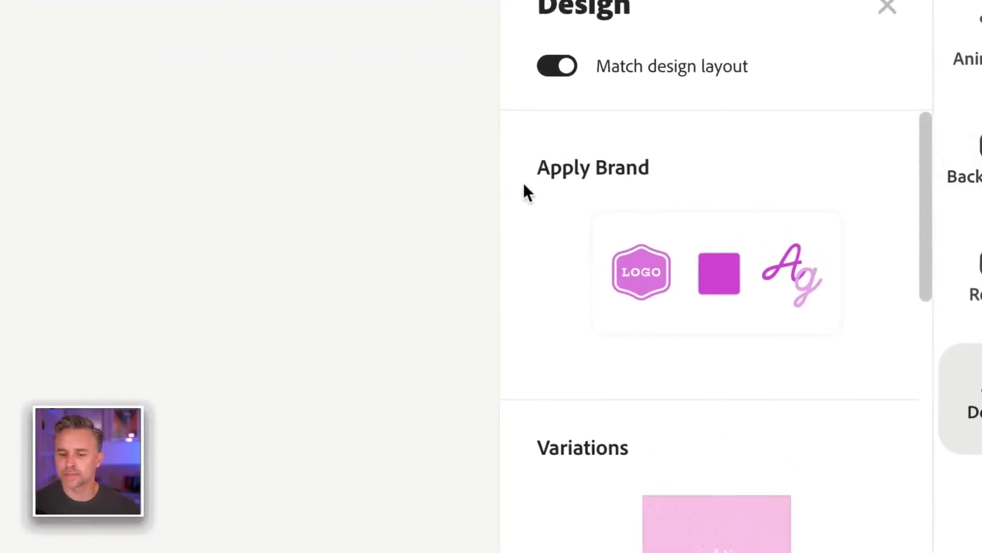
mouse_move(611, 224)
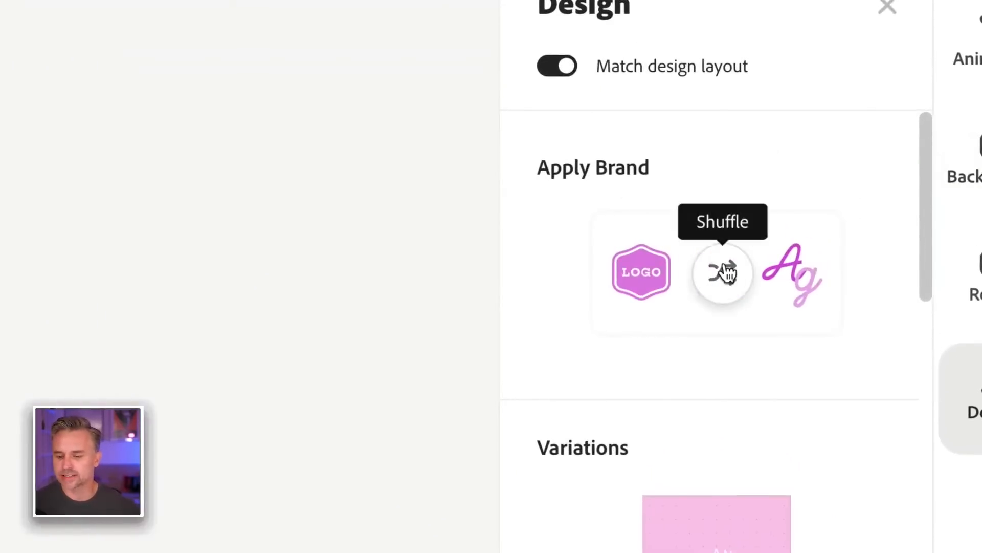
click(722, 274)
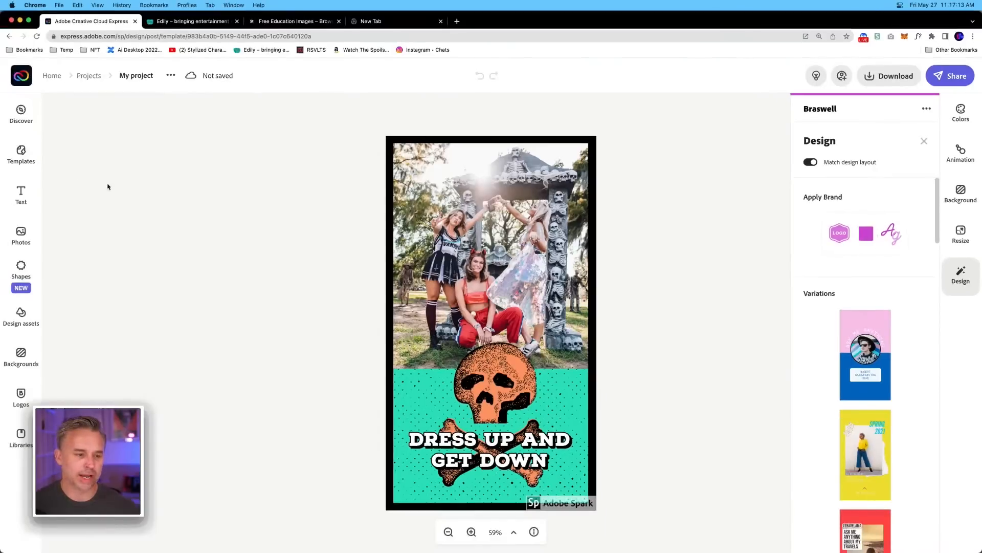
click(108, 187)
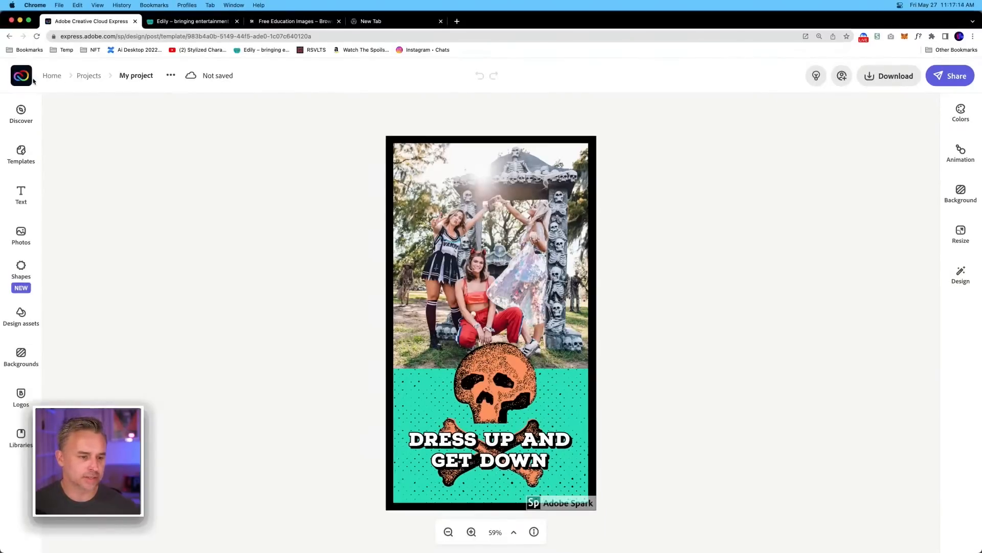
Step: Save the project and open the Braswell brand to review its logos, colours and fonts
click(54, 76)
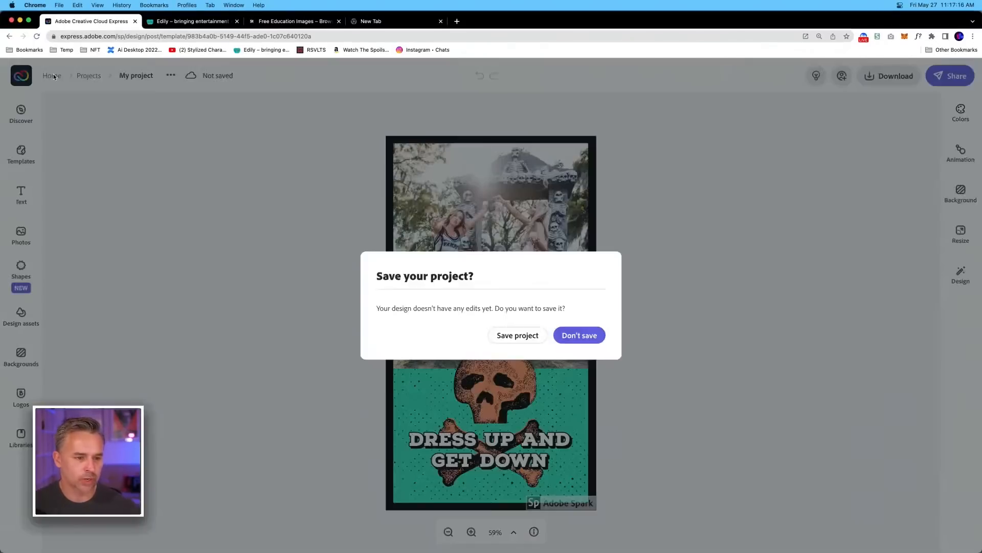
click(517, 335)
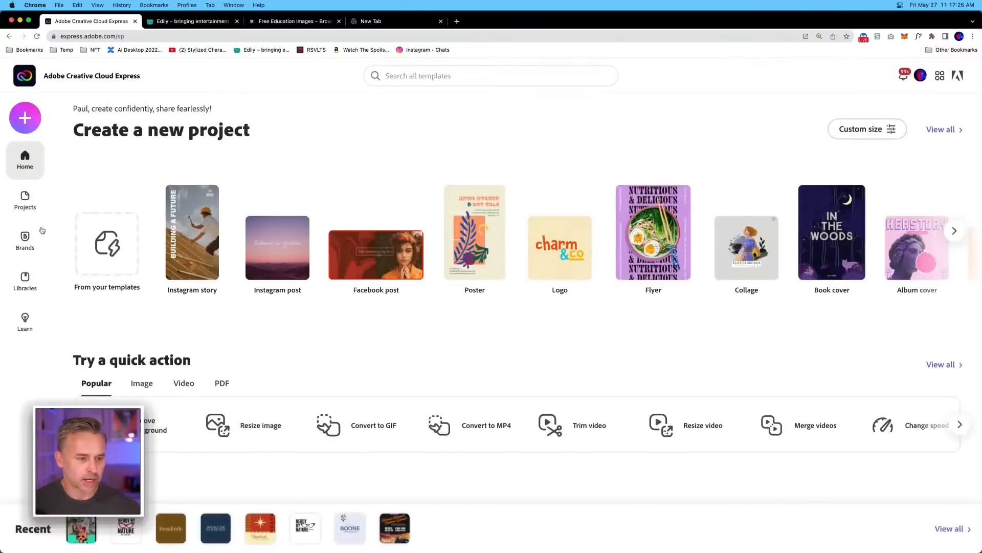
click(19, 246)
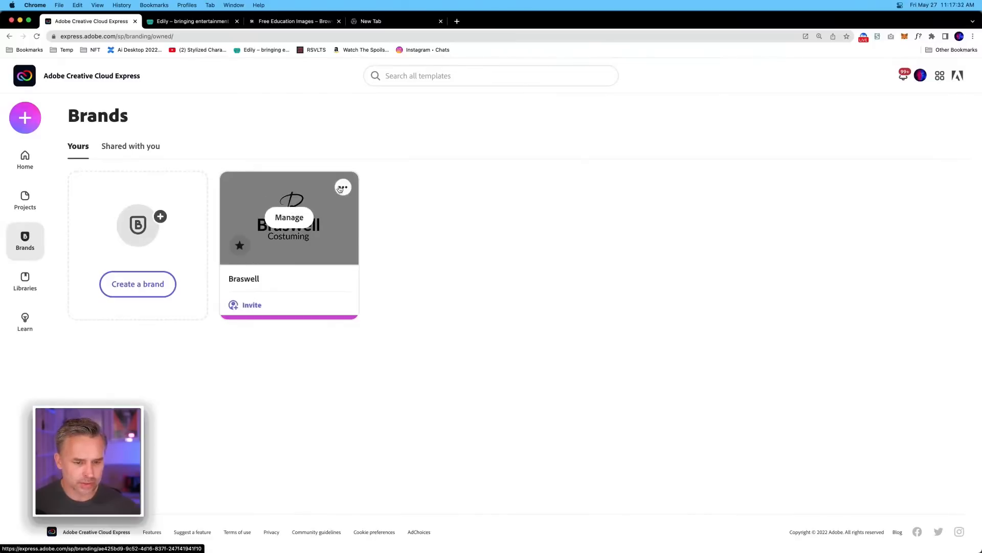
click(342, 187)
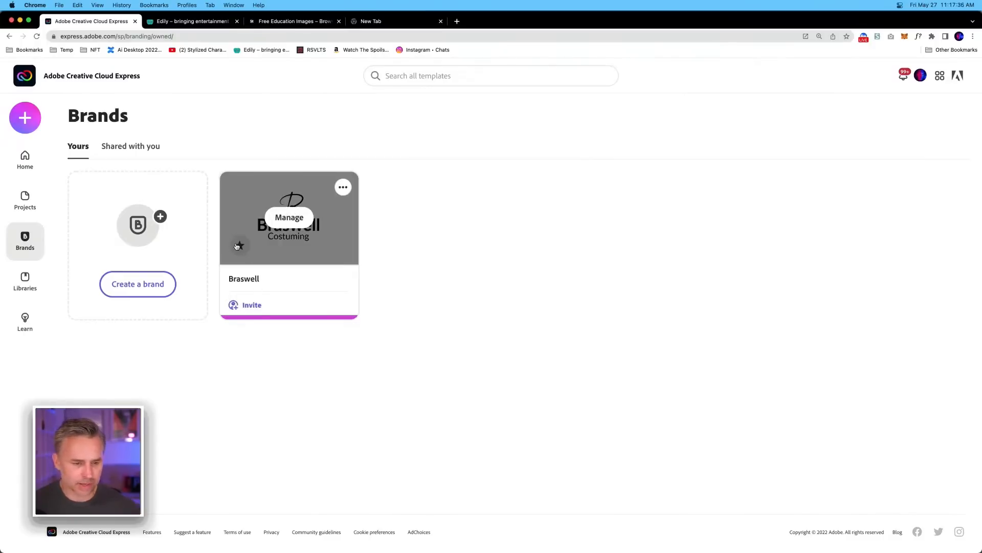
click(244, 253)
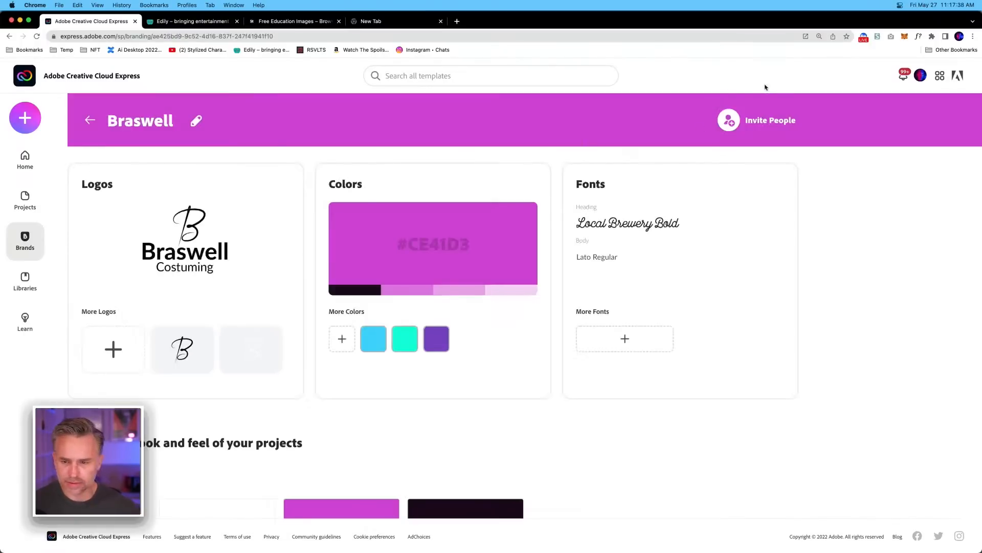
scroll(269, 426, down, 3)
scroll(269, 426, up, 3)
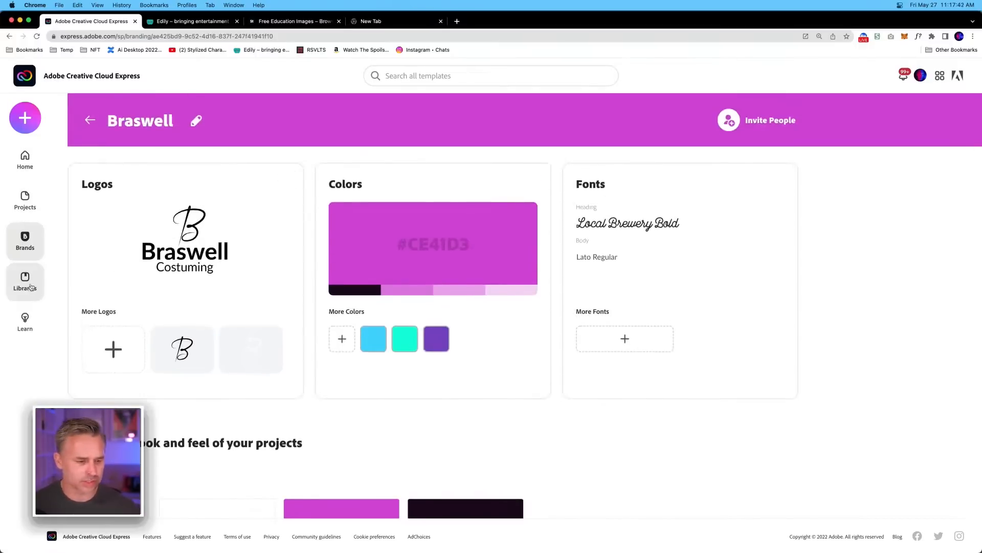
Step: Create a new Instagram story, search its templates for "costumes" and use the "Dress Up and Get Down" skull template
click(22, 117)
click(98, 209)
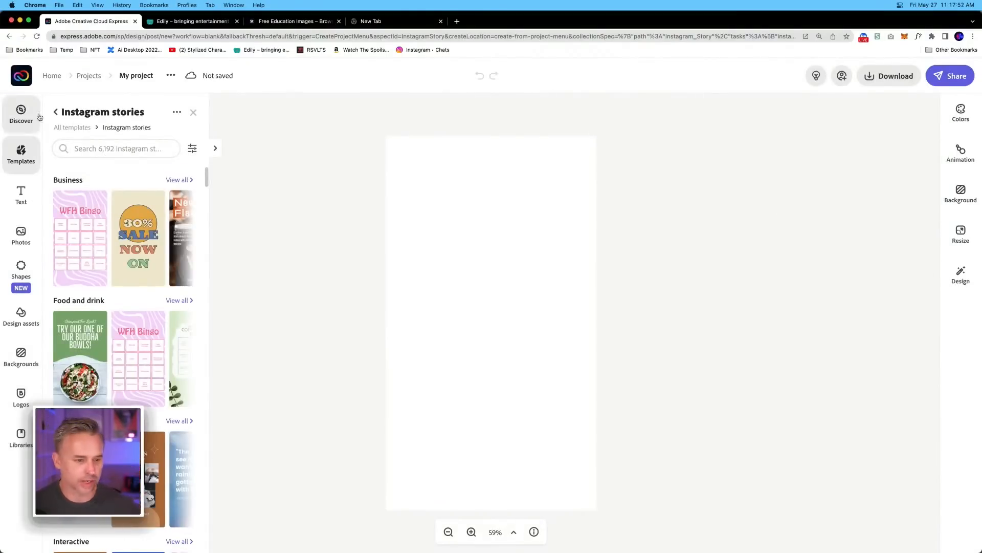
click(81, 148)
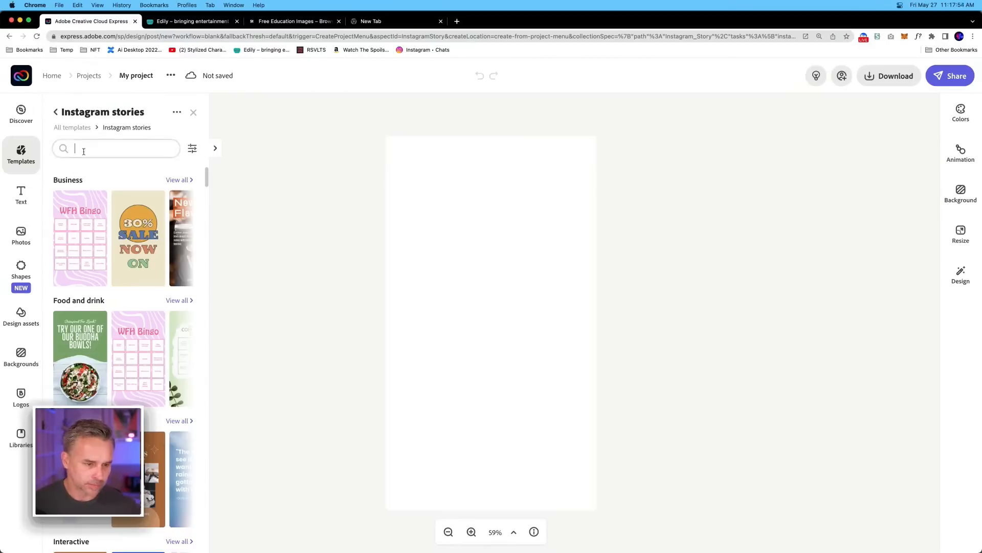
text(costumes)
key(Return)
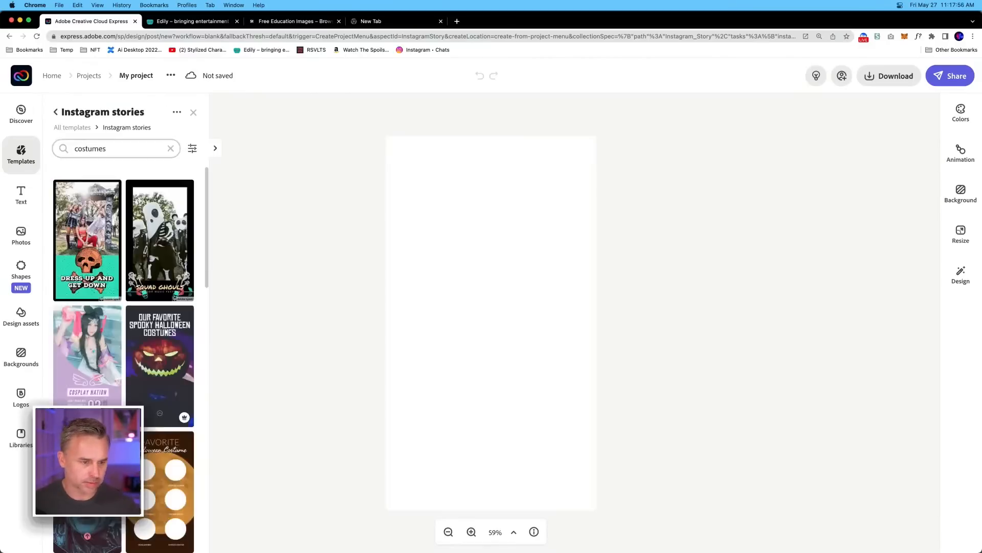
click(82, 247)
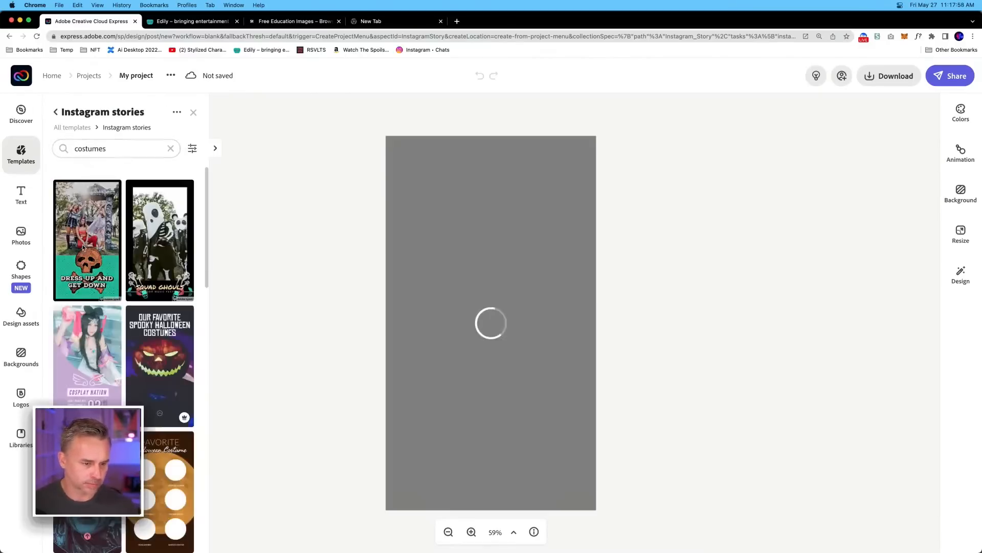
Step: Apply the Braswell brand to the story and shuffle its colours until the lower panel is dark with a white border and white headline
click(960, 271)
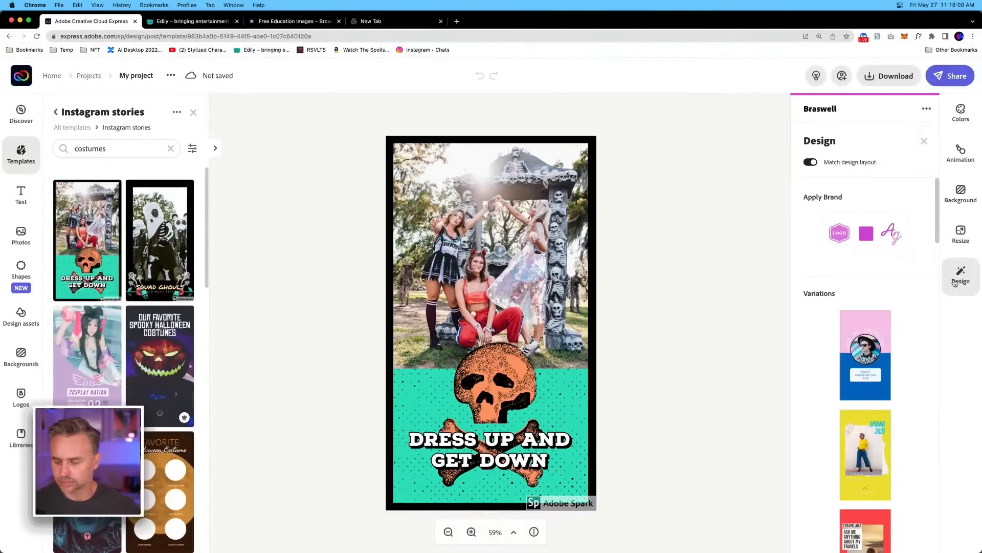
click(864, 234)
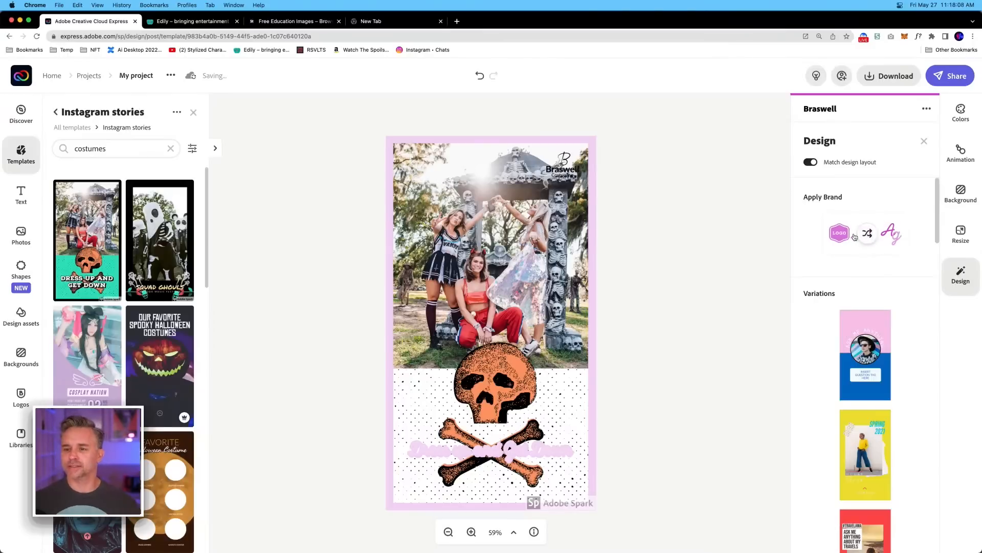
click(860, 237)
click(860, 237)
click(860, 238)
click(860, 237)
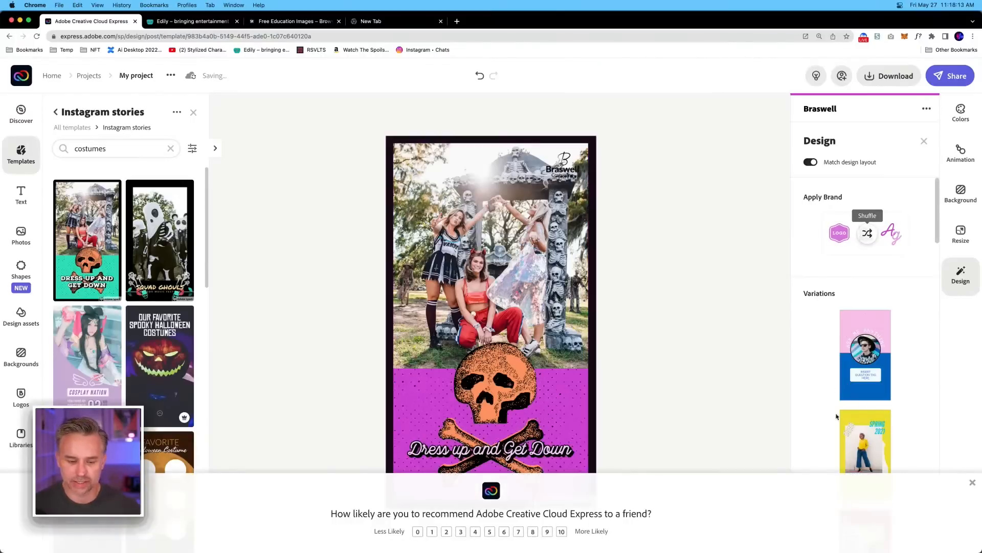
click(971, 484)
click(864, 235)
click(863, 236)
click(864, 236)
click(863, 235)
click(864, 236)
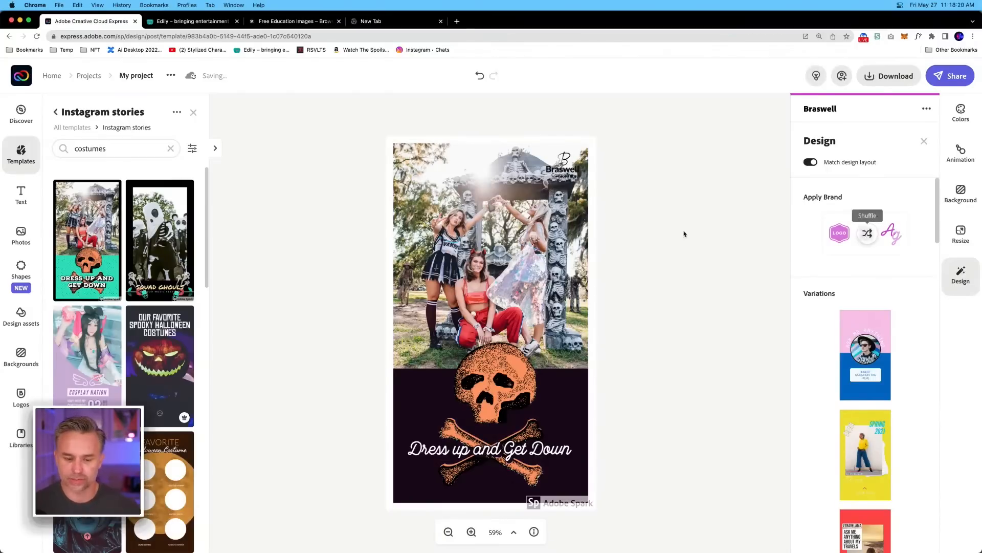
click(338, 245)
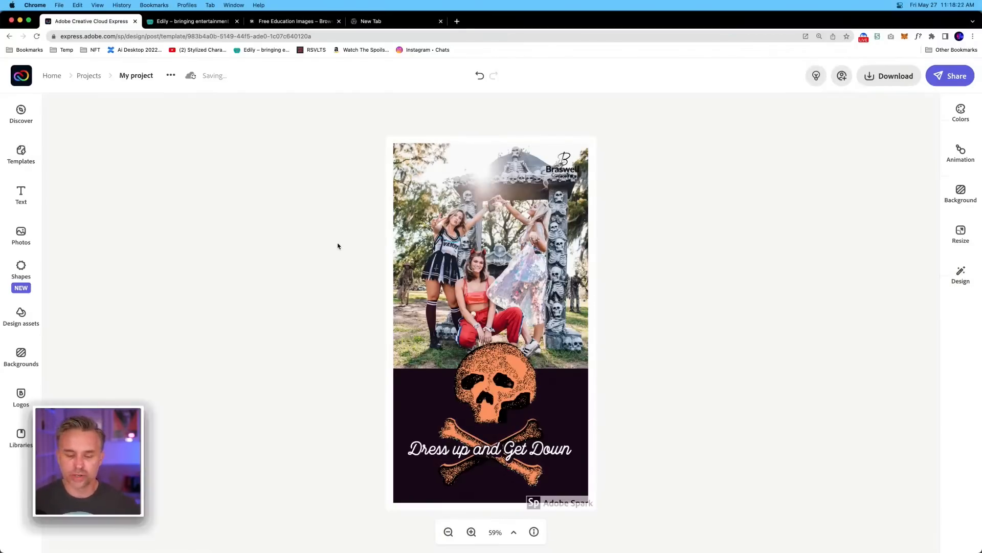
click(494, 262)
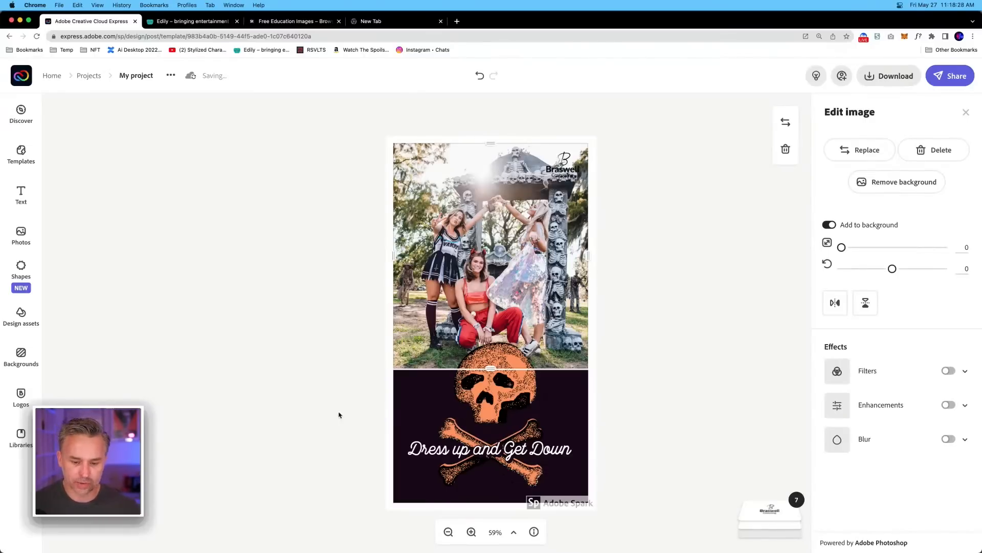
click(363, 414)
click(483, 392)
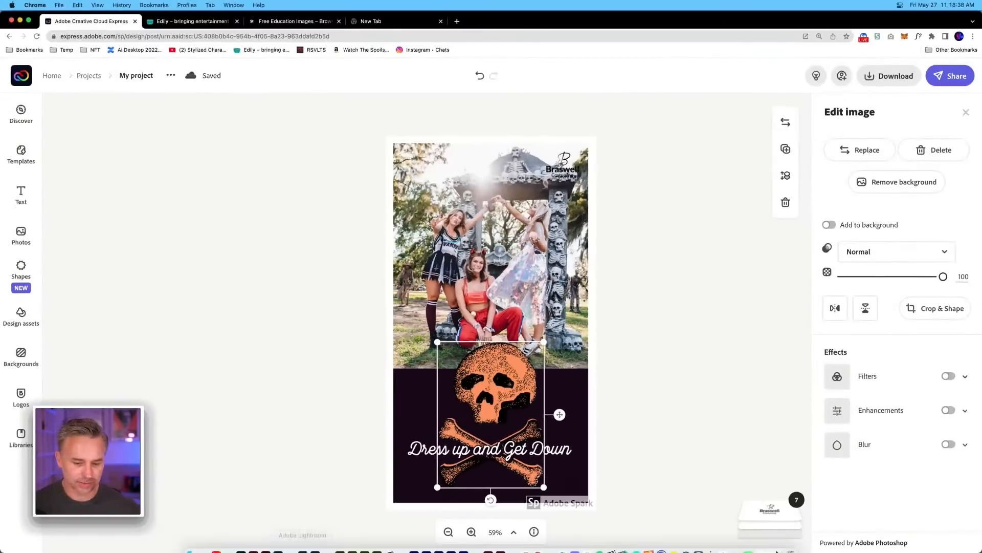
click(202, 273)
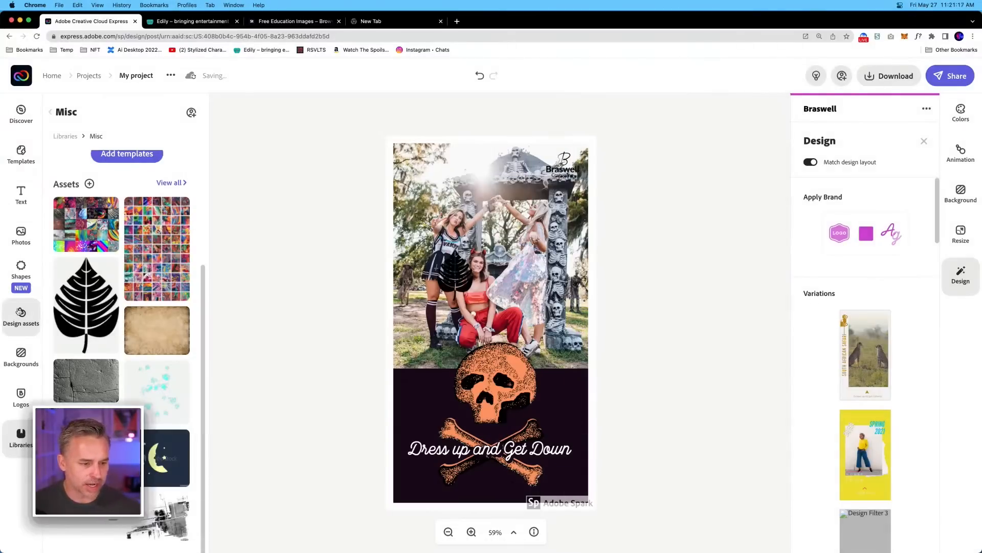
Step: Replace the Braswell Costuming logo on the photo with the white B logo and place it on the skull's forehead
click(20, 311)
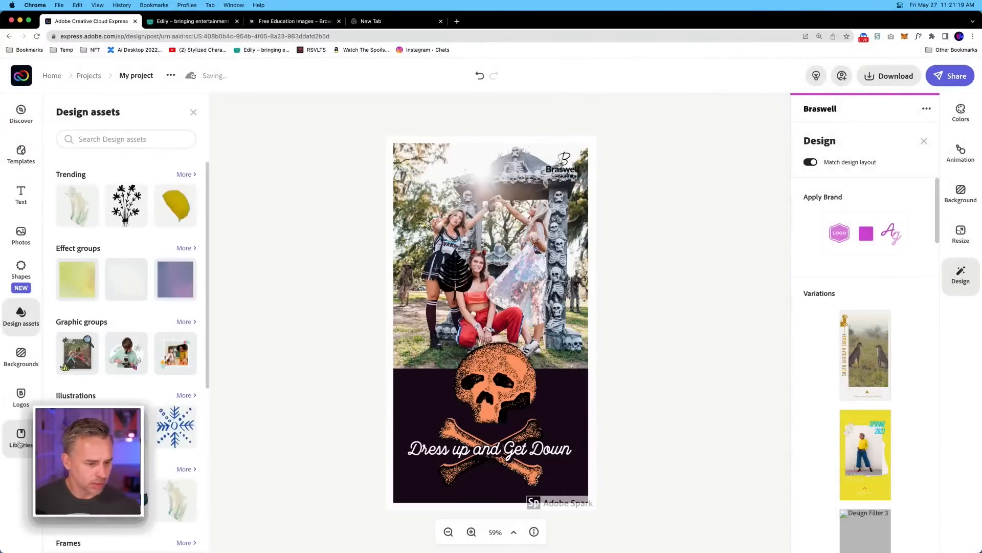
click(21, 396)
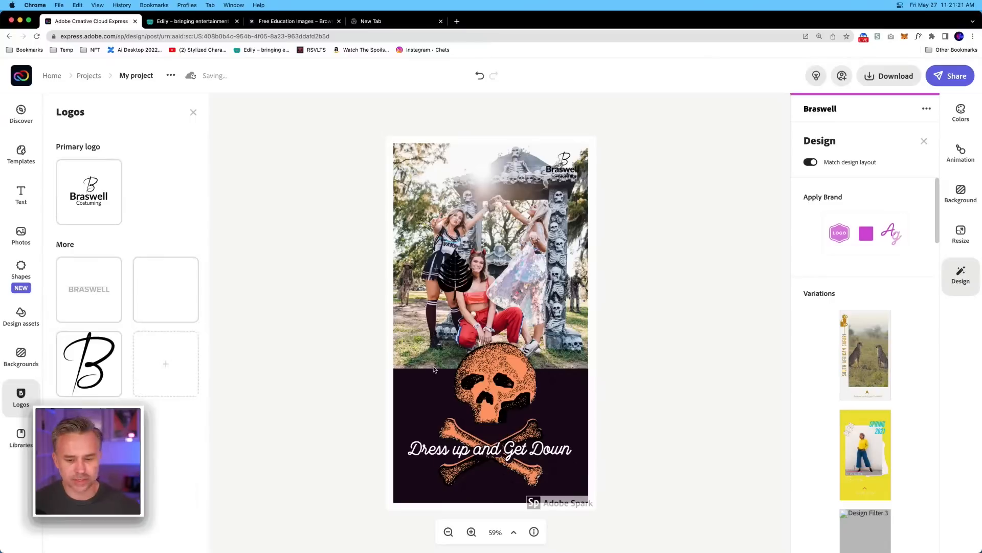
click(571, 163)
drag(563, 163, 480, 213)
key(BackSpace)
click(155, 295)
click(577, 173)
drag(577, 172, 500, 377)
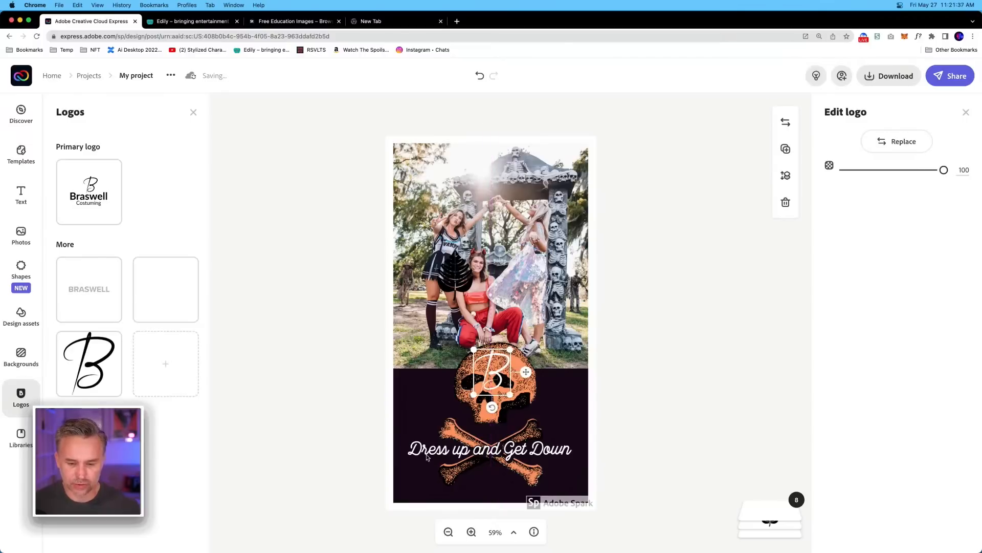
Step: Switch to Illustrator to check the tagline on the Braswell business card, and return to the story in Creative Cloud Express
mouse_move(364, 550)
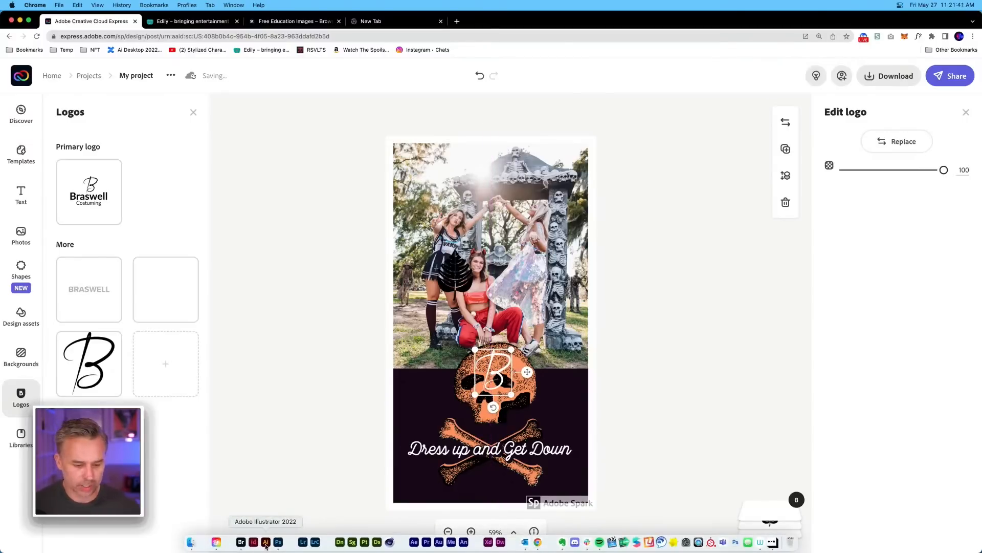
click(266, 543)
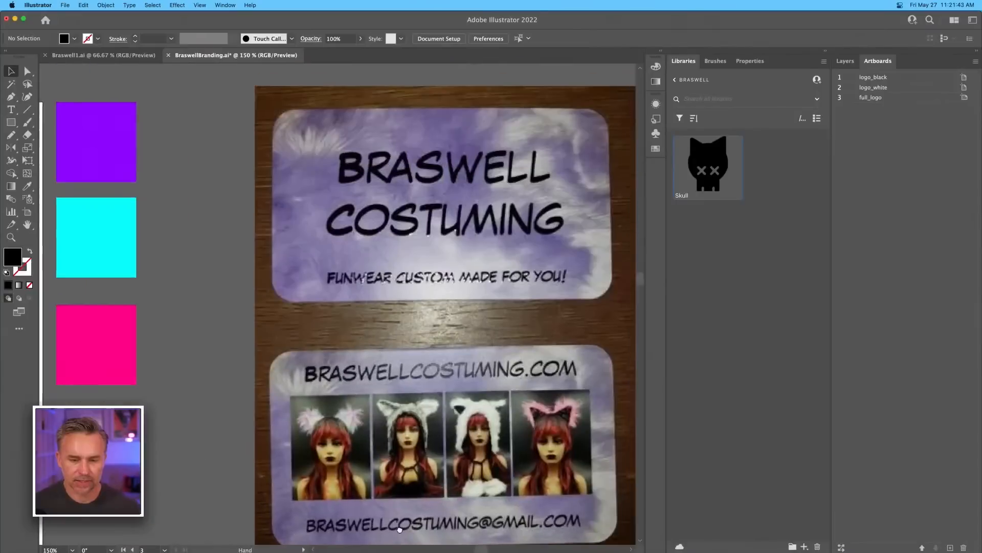
click(14, 21)
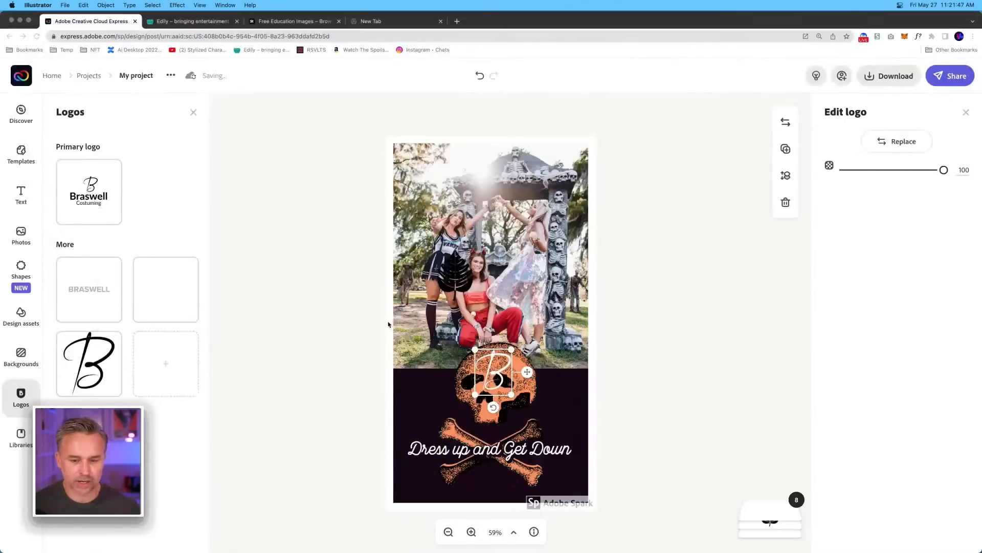
click(307, 287)
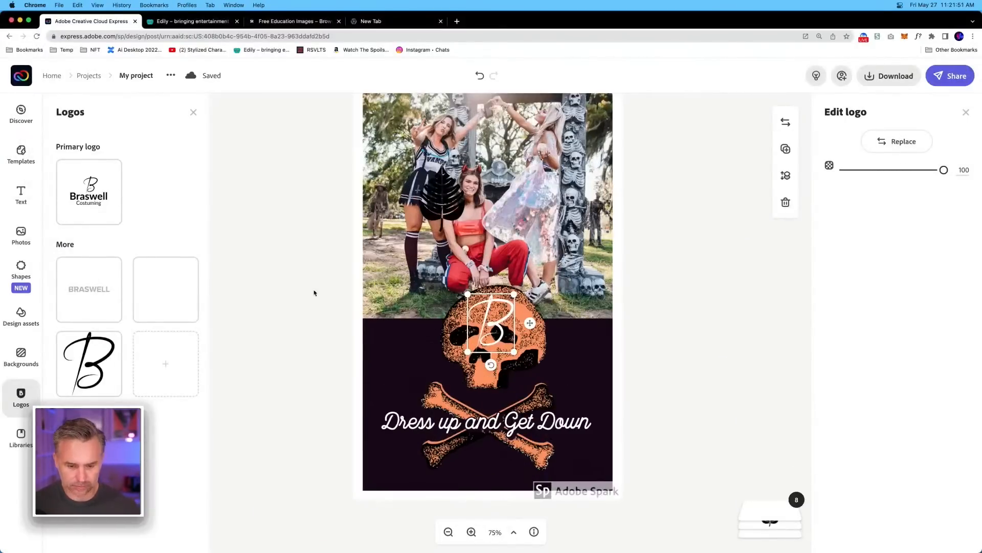
Step: Replace the "Dress up and Get Down" headline text with "Funwear everywhere"
click(455, 427)
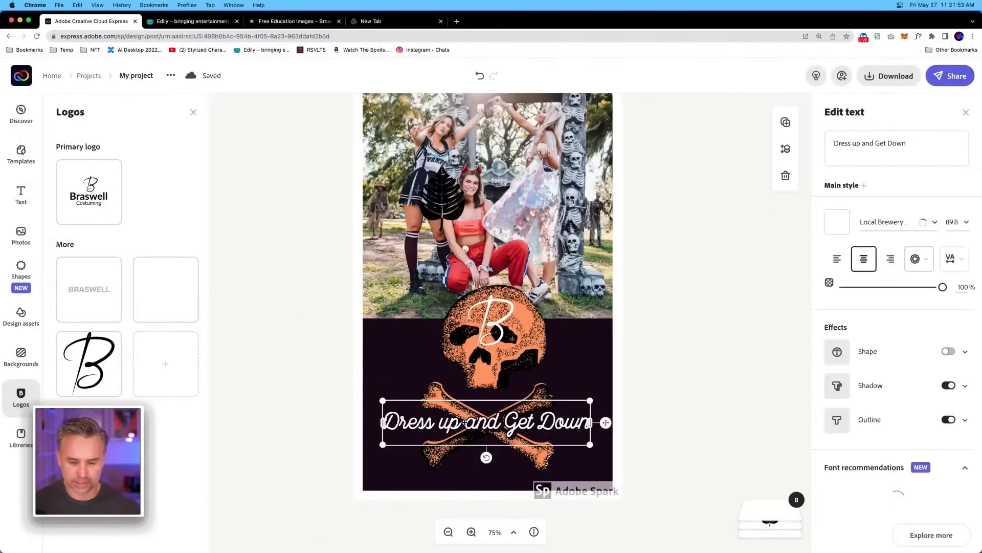
double_click(472, 424)
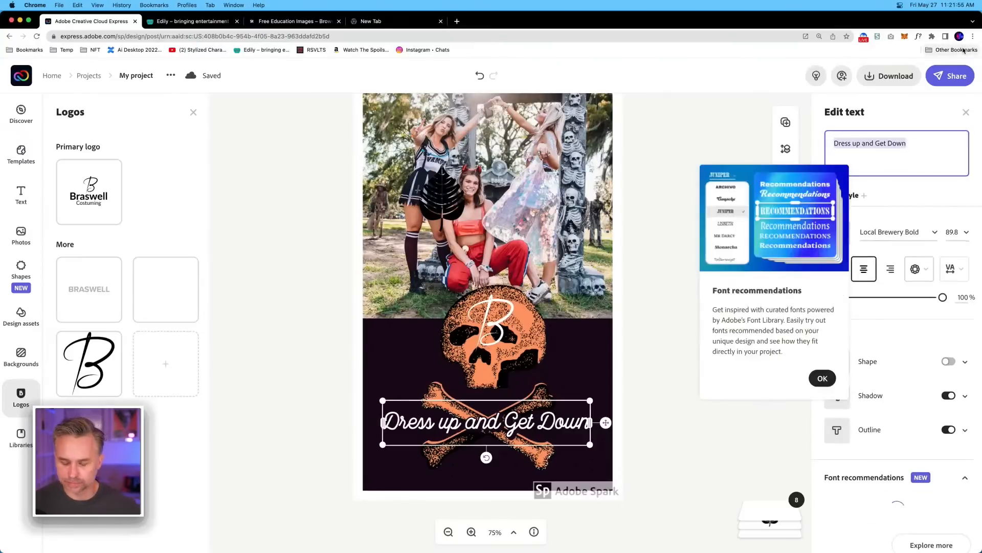
text(Funw)
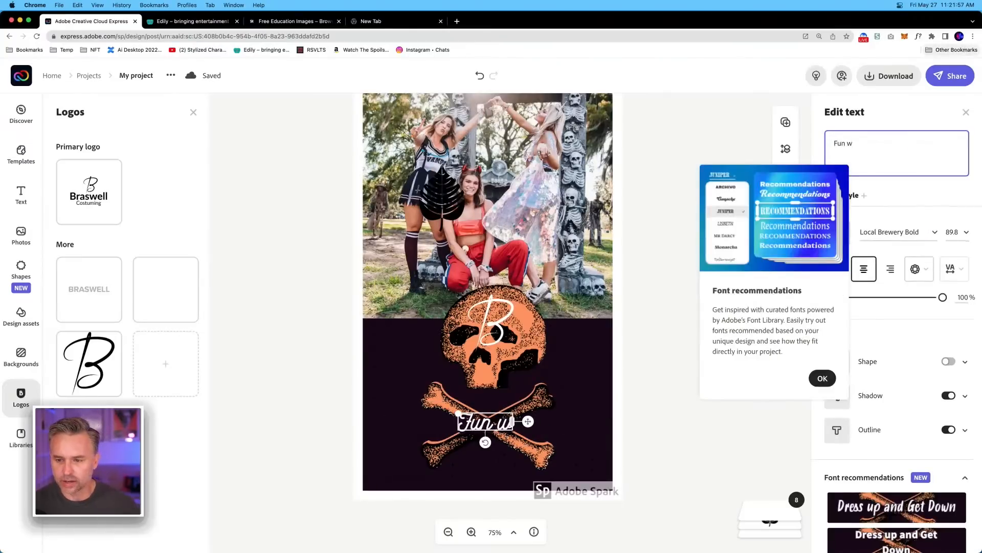
text(ear ever)
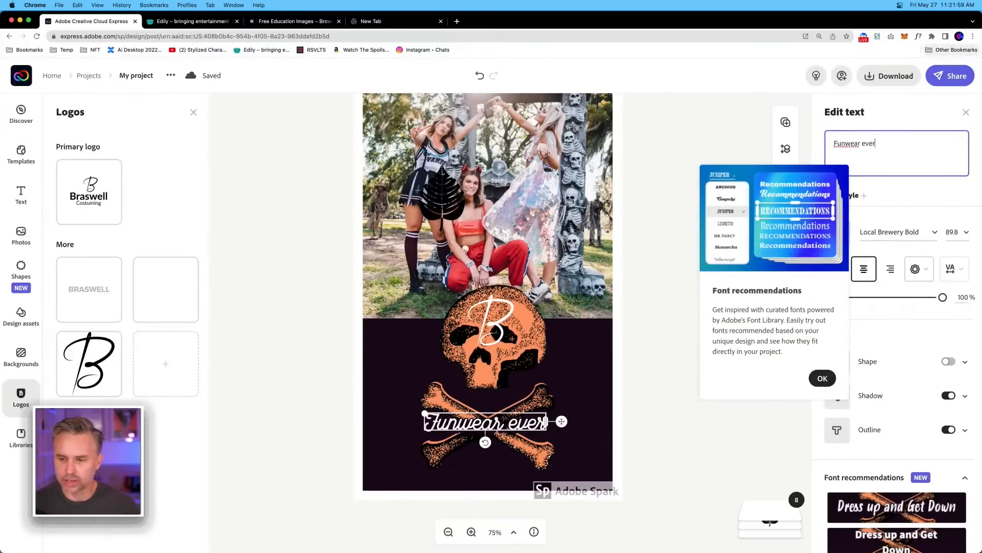
text(ywhere)
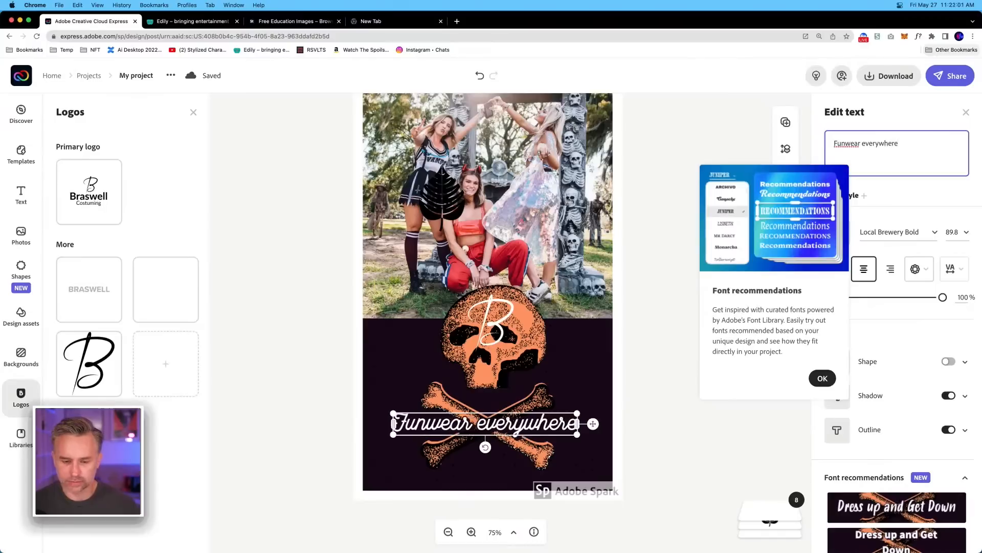
Step: Nudge the skull and crossbones graphic slightly upward over the lower panel
click(356, 350)
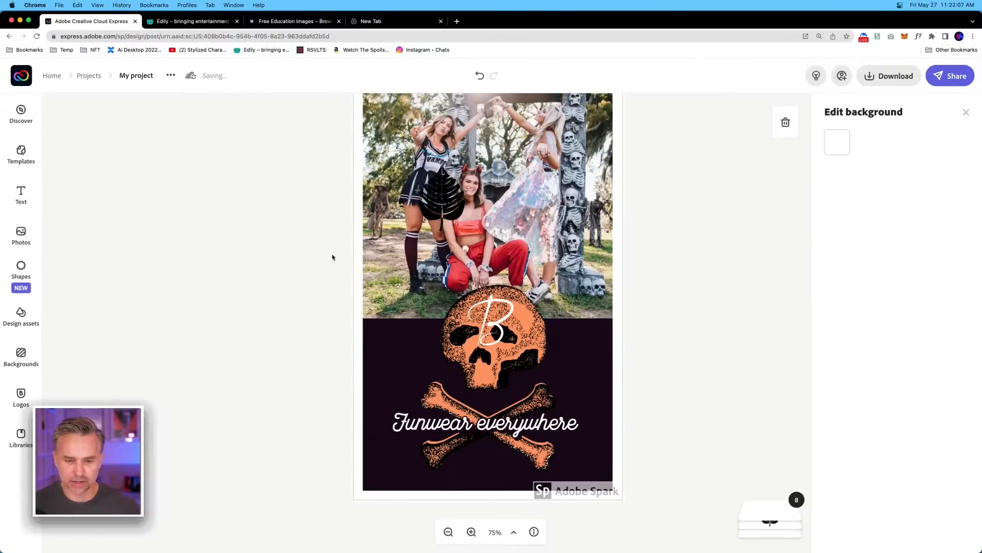
click(454, 348)
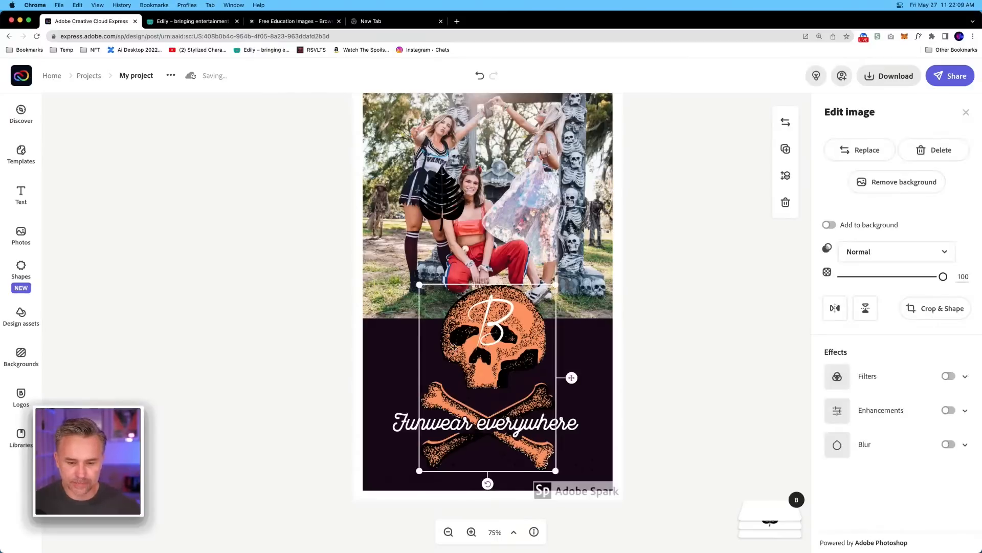
drag(432, 334, 454, 342)
Step: Delete the content of the dark lower panel while keeping its cell, and delete the skull and crossbones graphic
click(386, 348)
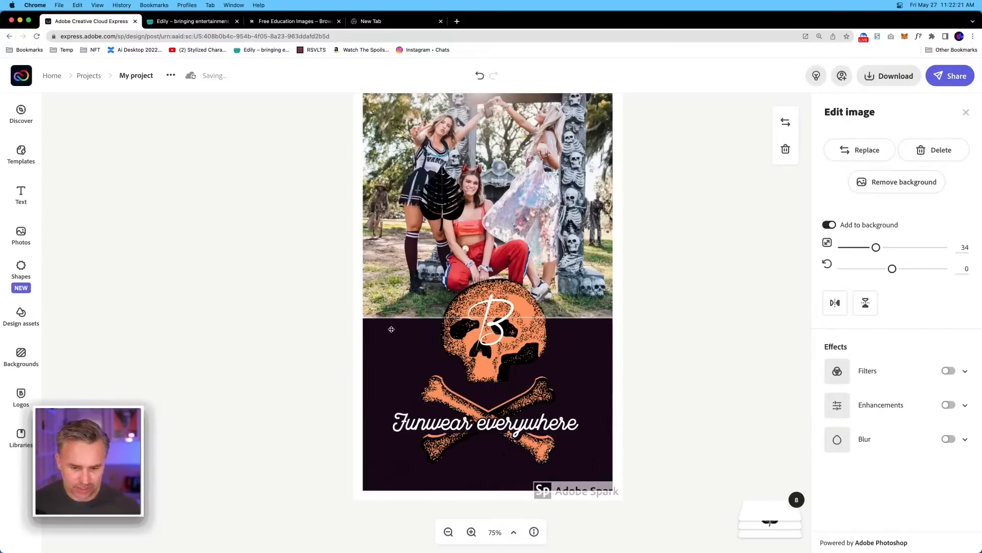
click(323, 343)
click(396, 355)
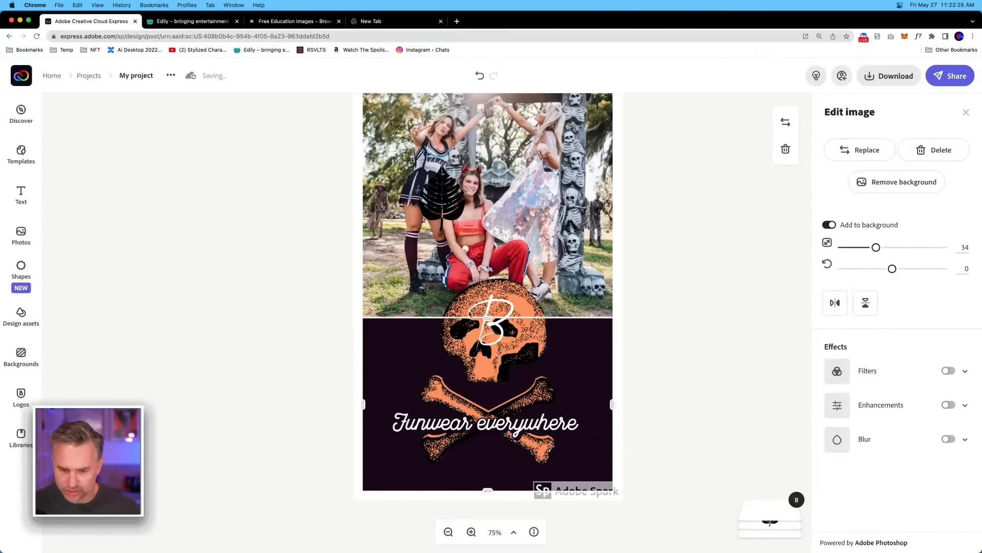
scroll(329, 374, left, 1)
key(Delete)
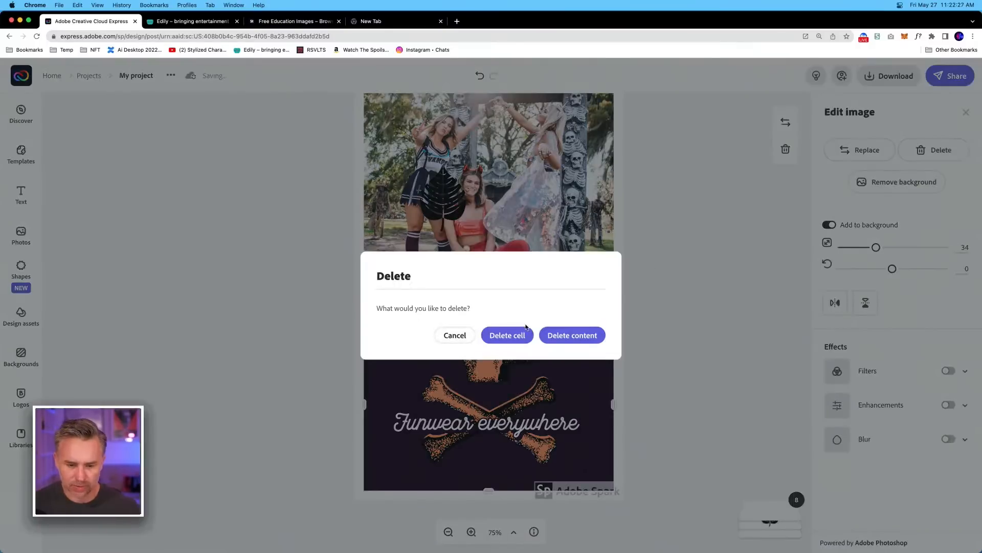
click(564, 335)
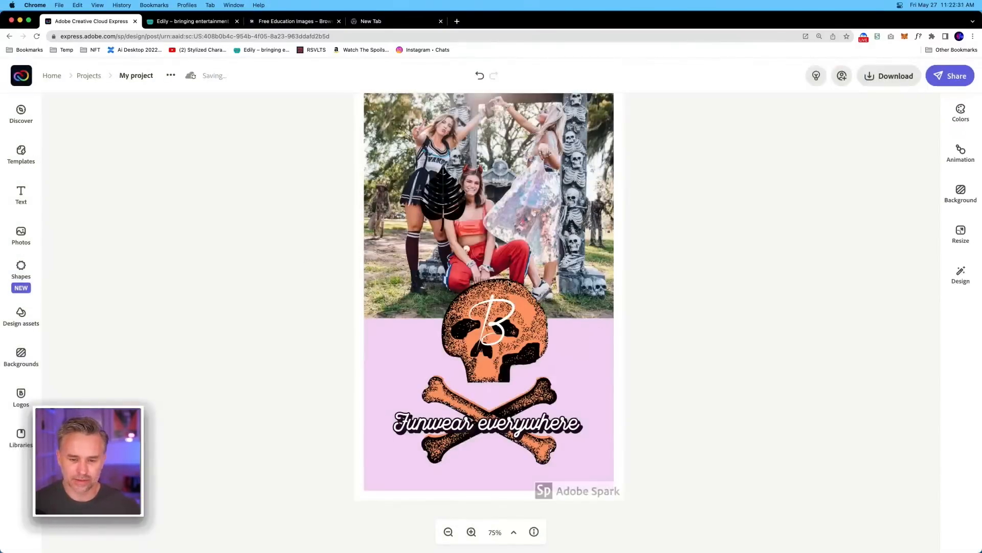
click(510, 283)
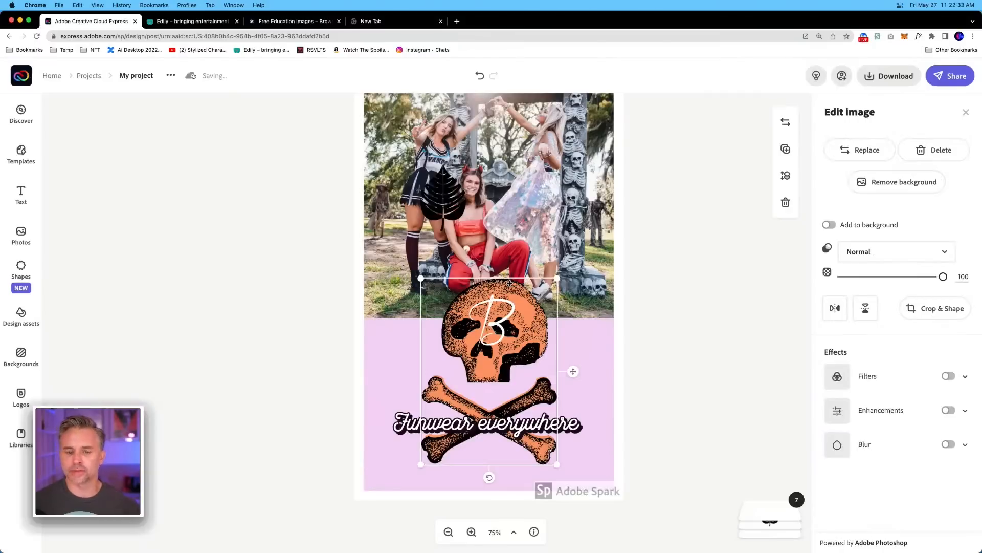
key(Delete)
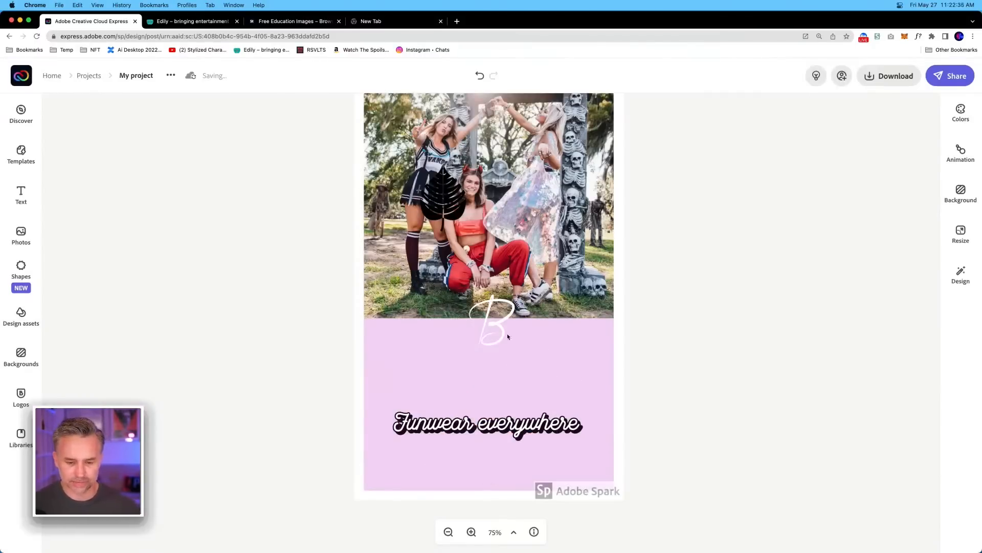
Step: Set the lower panel's background to the Braswell brand purple #7440BF
click(502, 327)
click(386, 348)
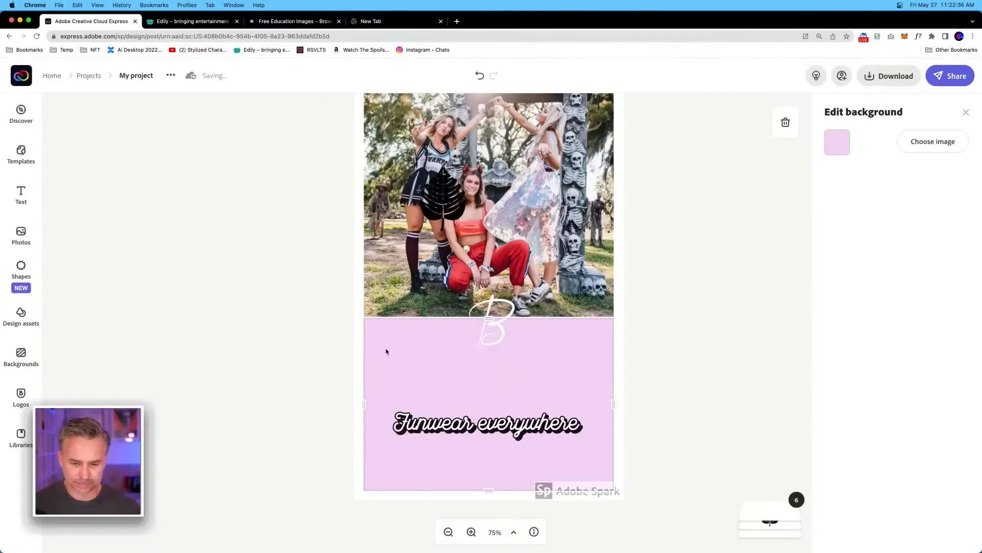
click(834, 143)
click(868, 203)
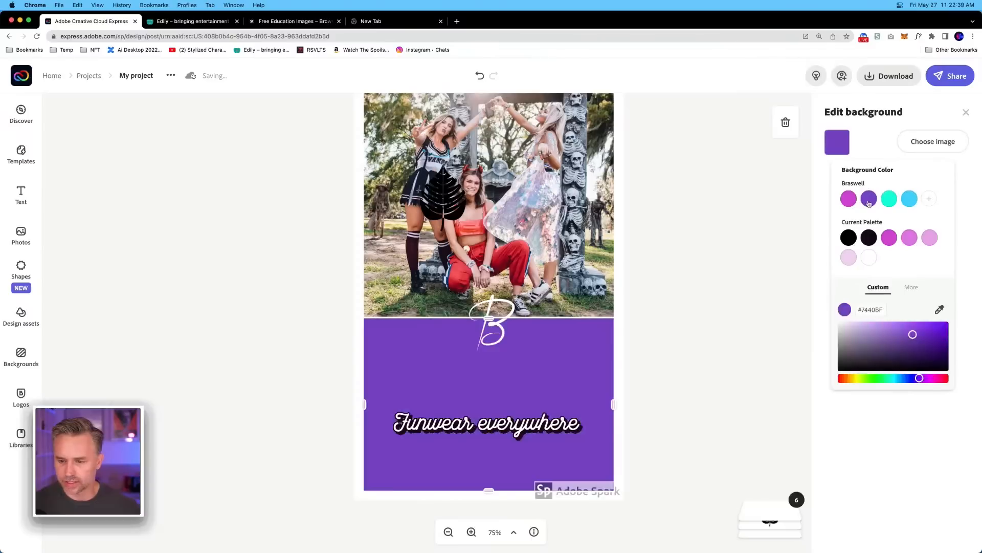
click(235, 307)
Step: Move the white B logo down into the purple panel, centred just above the "Funwear everywhere" headline
click(353, 356)
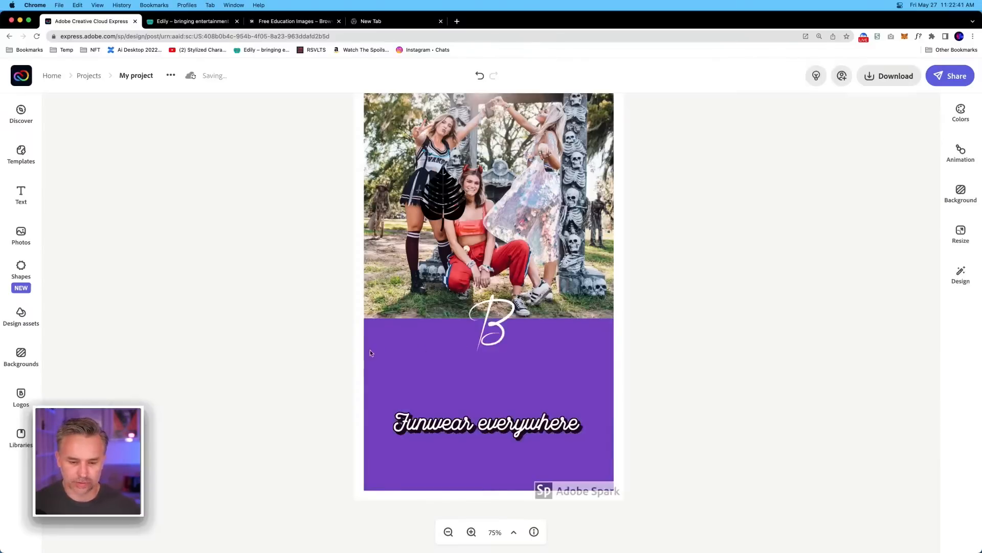
click(500, 325)
drag(500, 324, 504, 380)
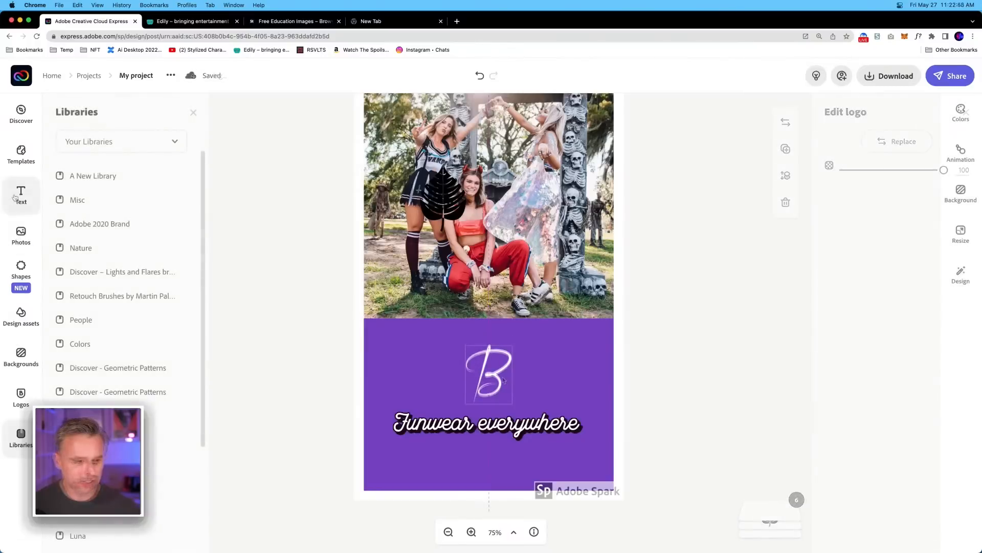
Step: Search the design assets for "cat" and look through the results for a suitable graphic
click(20, 317)
click(104, 137)
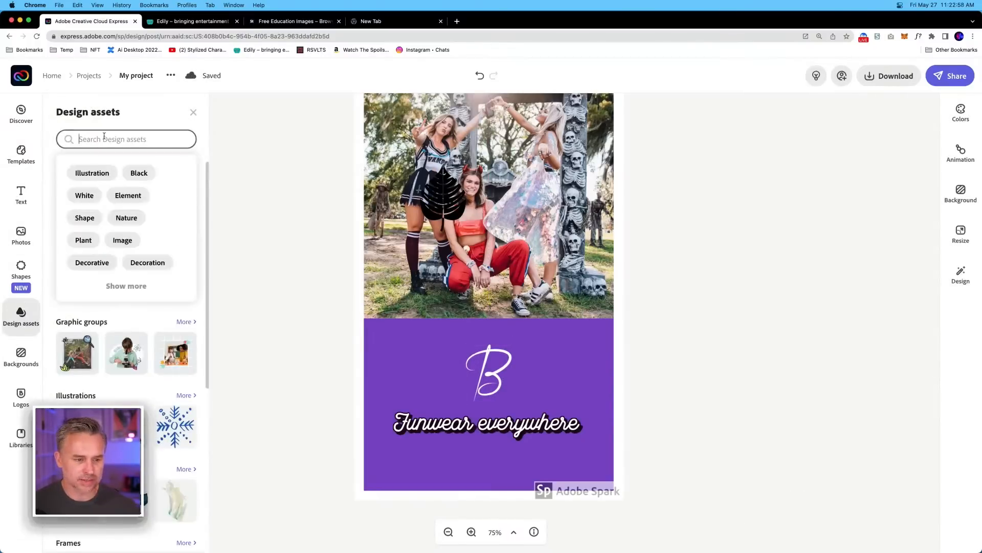
text(cat)
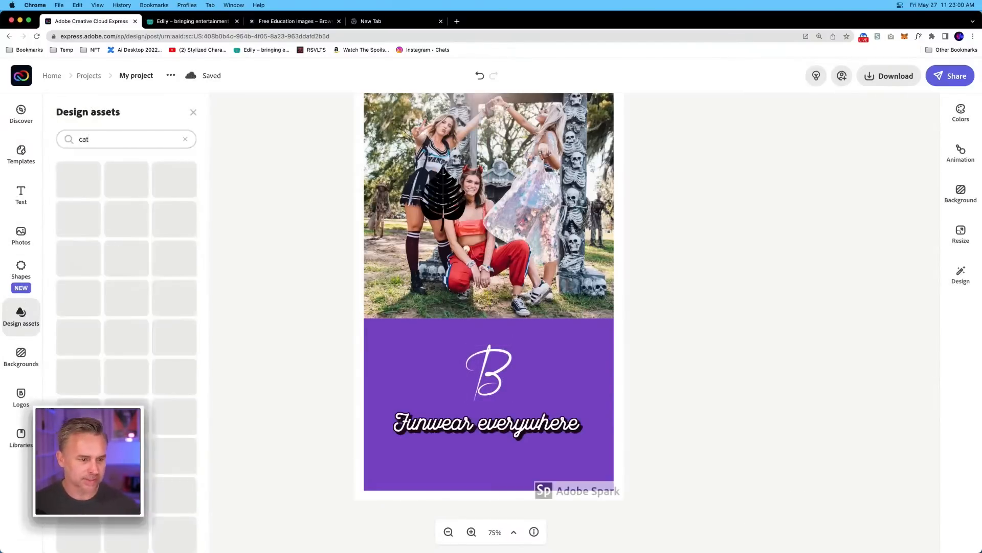
click(109, 141)
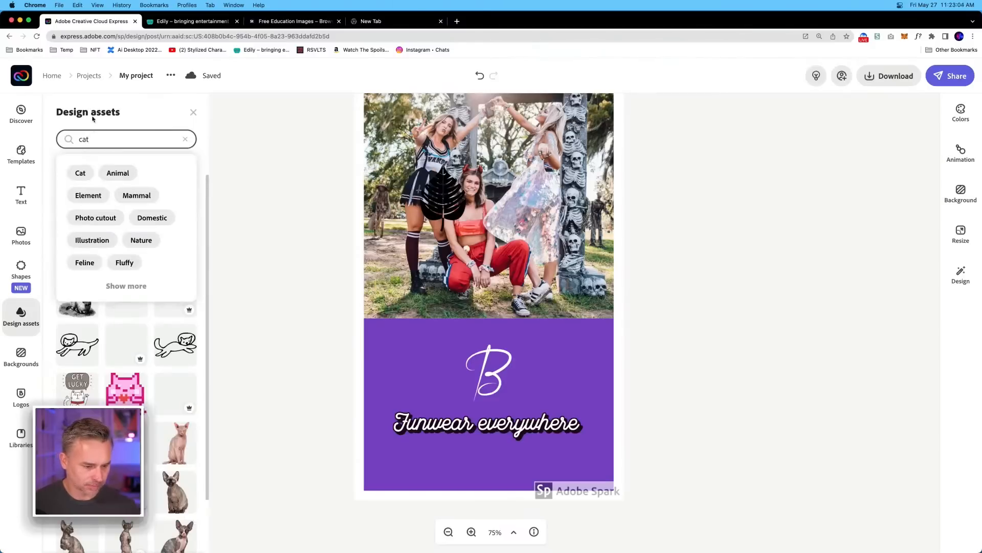
click(118, 106)
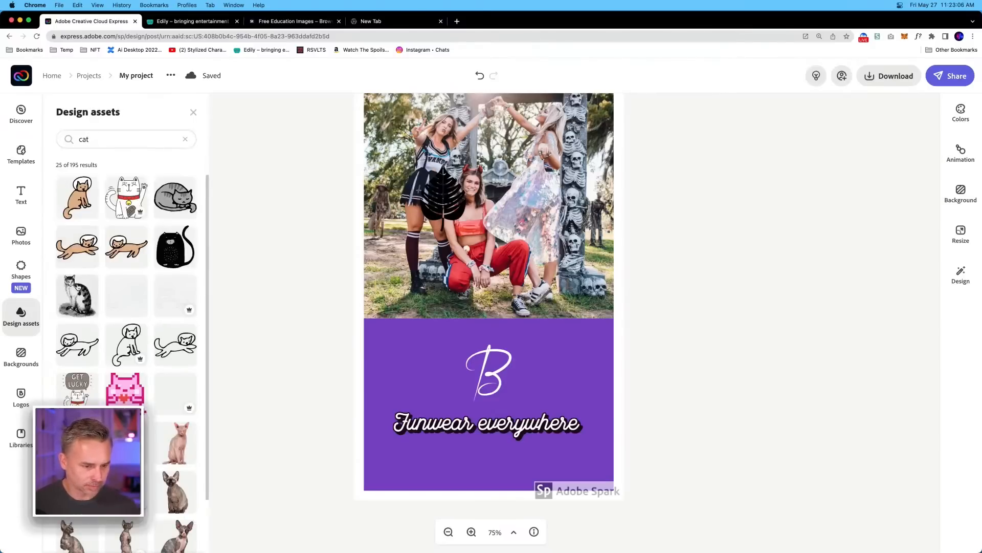
scroll(92, 295, down, 10)
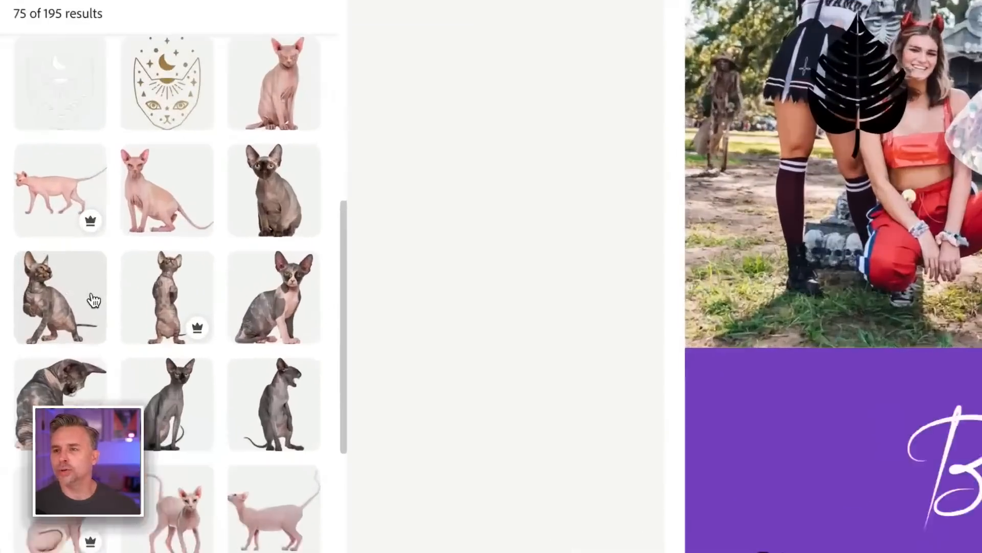
scroll(92, 301, up, 3)
scroll(92, 300, down, 2)
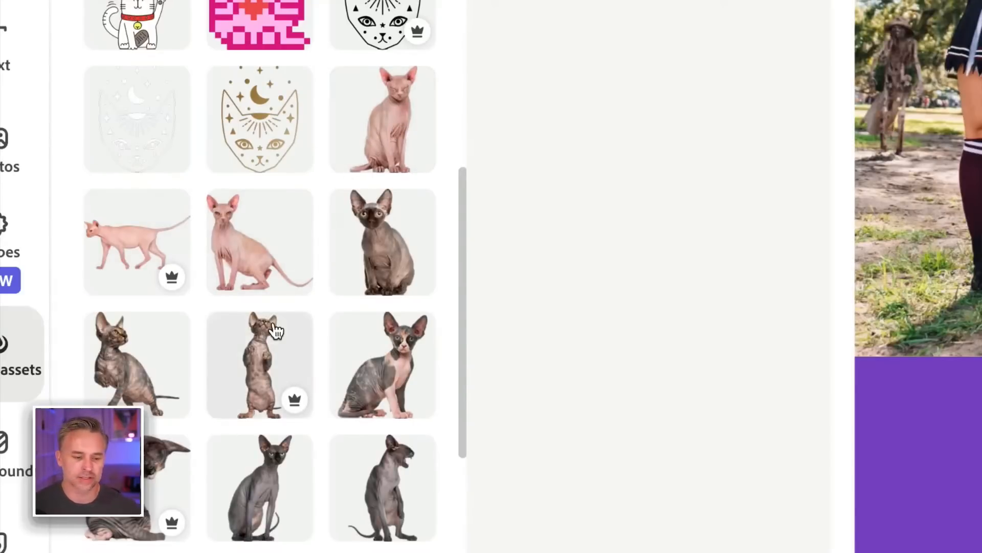
scroll(276, 330, down, 6)
scroll(276, 330, down, 20)
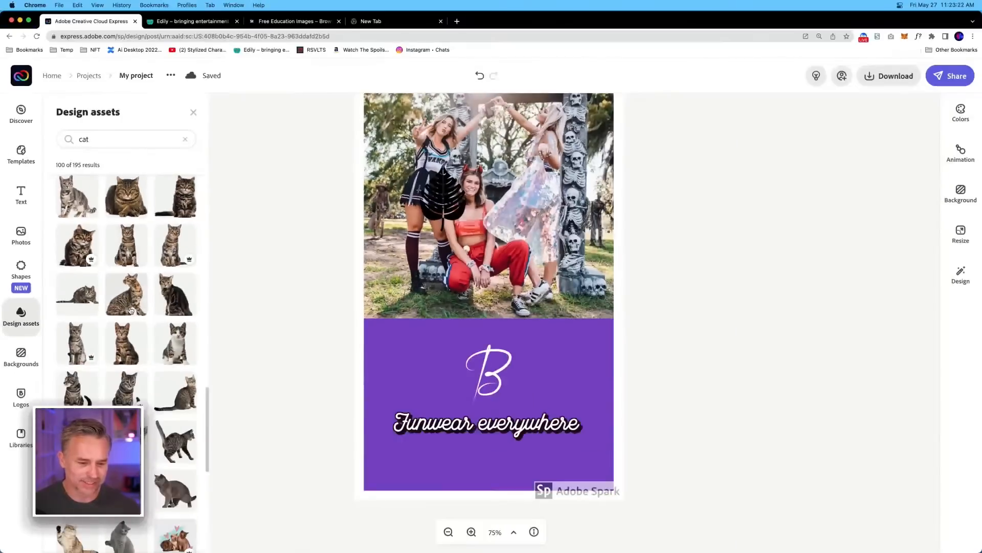
scroll(131, 311, up, 20)
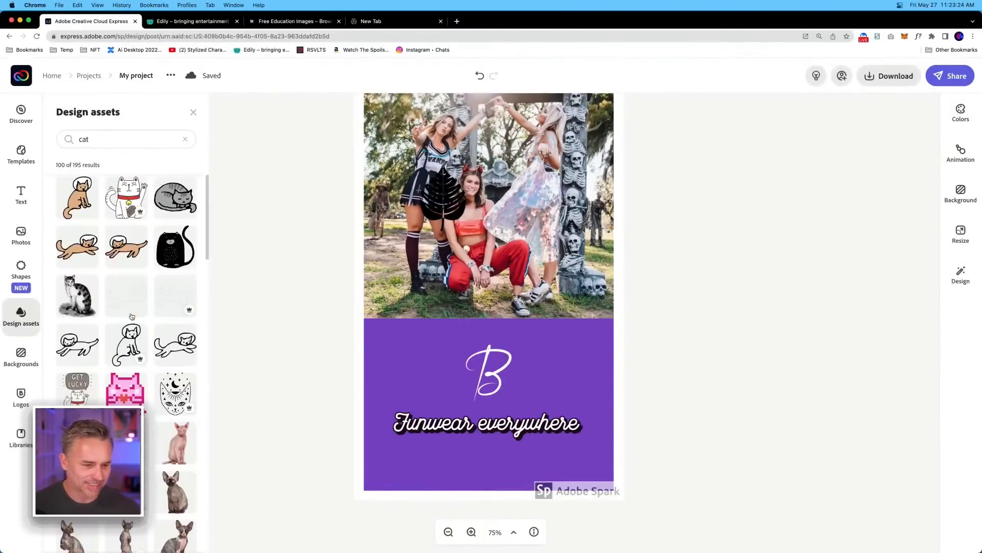
Step: Search the design assets for "cat ears" and add the black cat illustration, shrunk and placed on the grass beside the cheerleader's feet
click(97, 139)
text(ears)
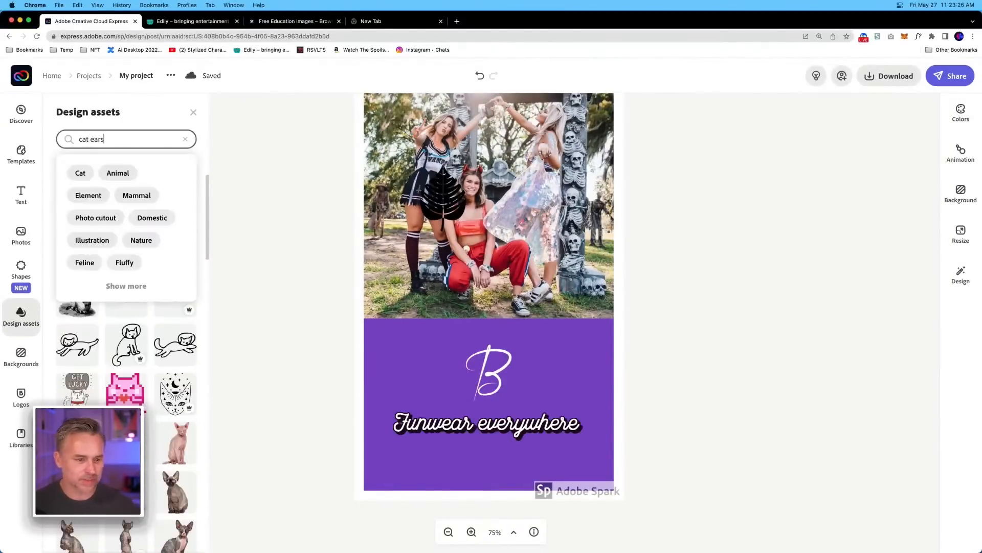
key(Return)
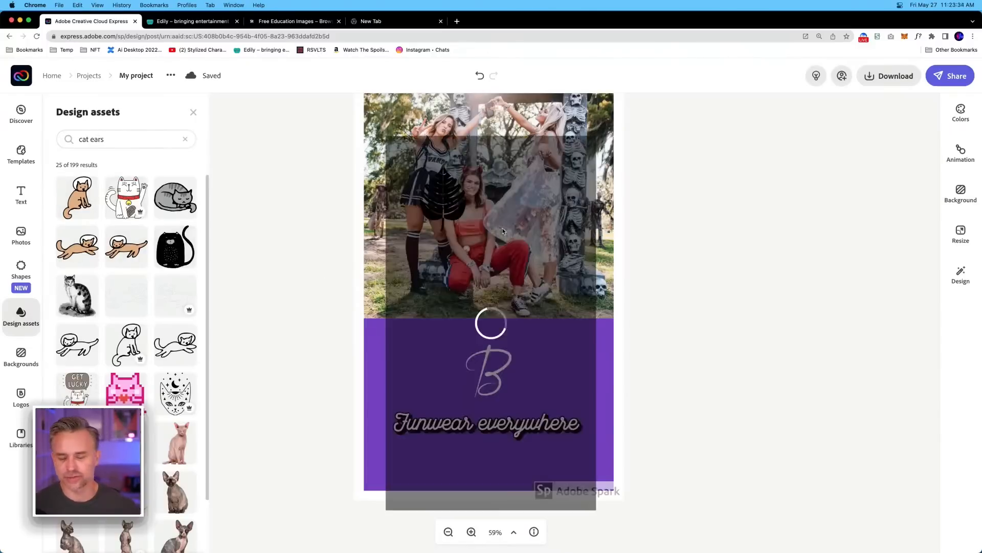
click(475, 210)
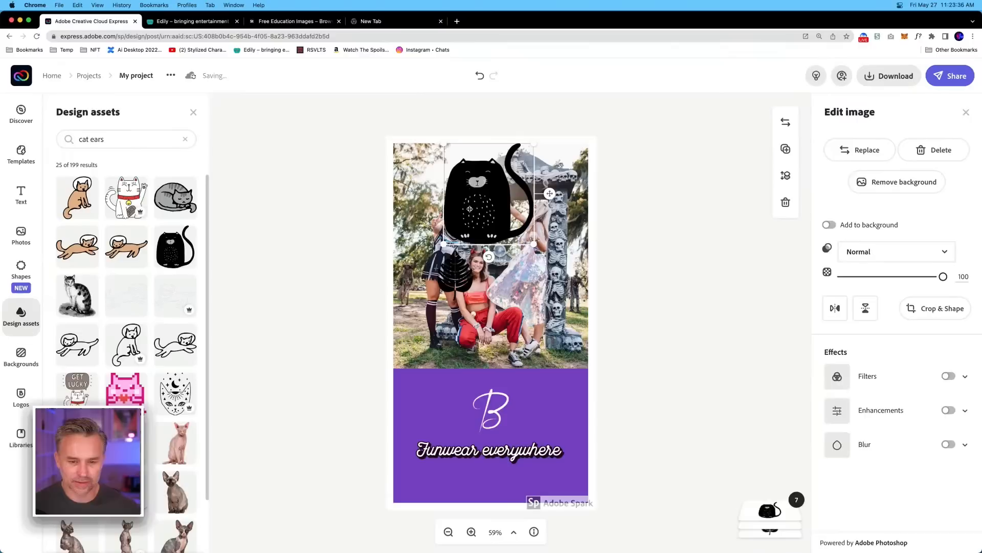
drag(534, 146, 419, 315)
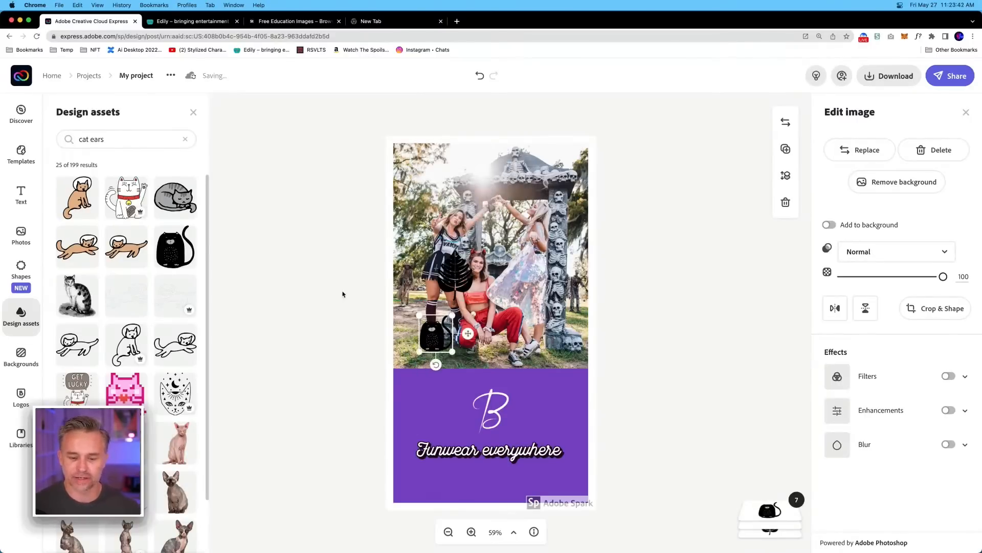
click(343, 294)
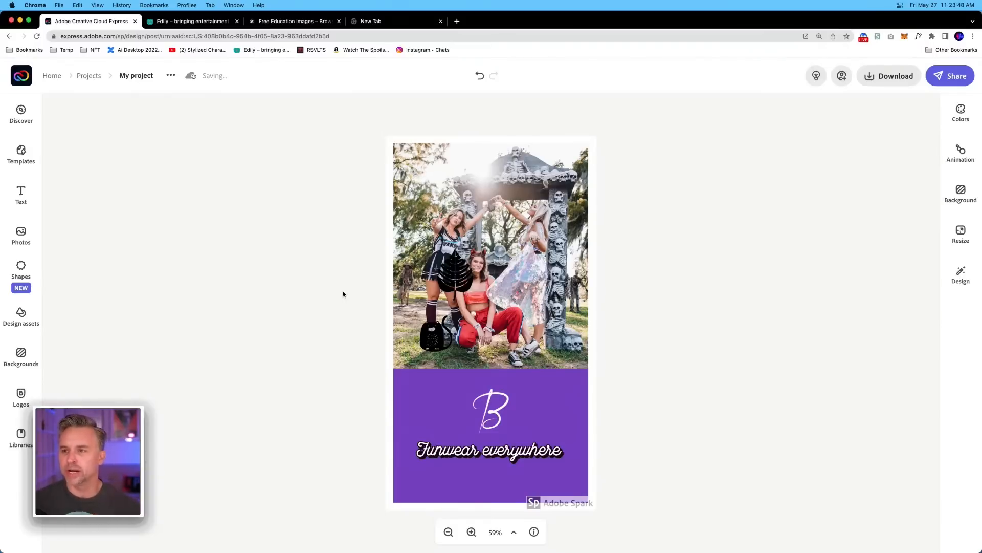
key(super+equal)
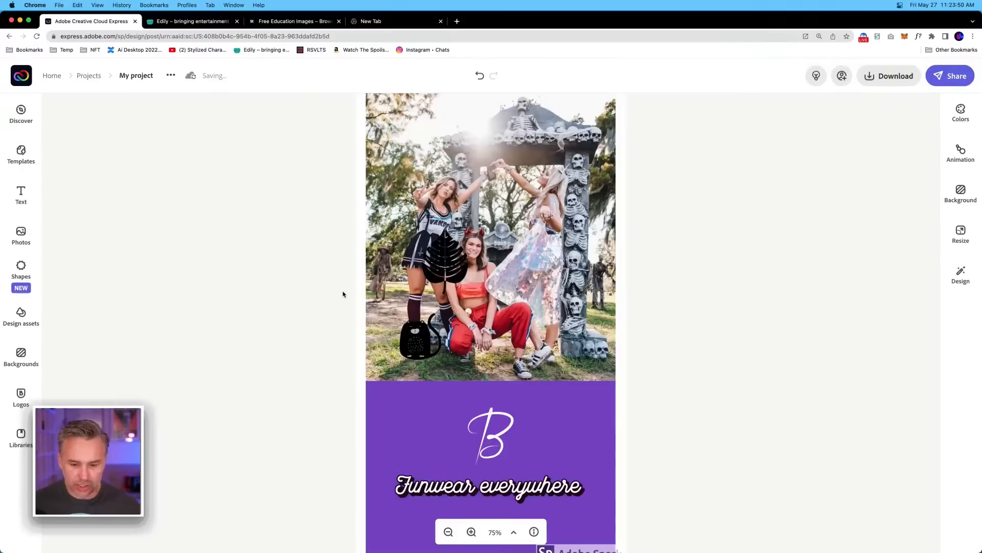
key(super+equal)
scroll(484, 336, down, 5)
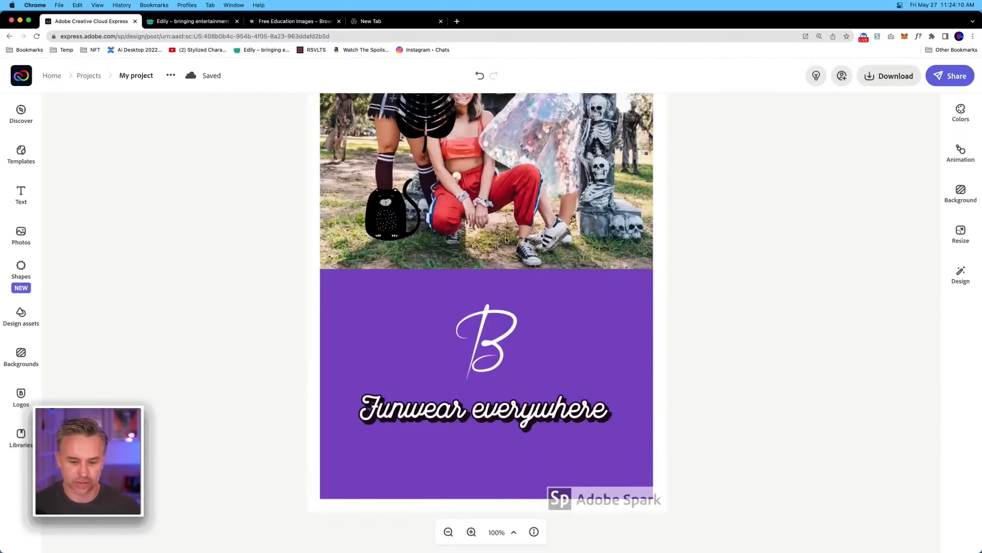
click(491, 348)
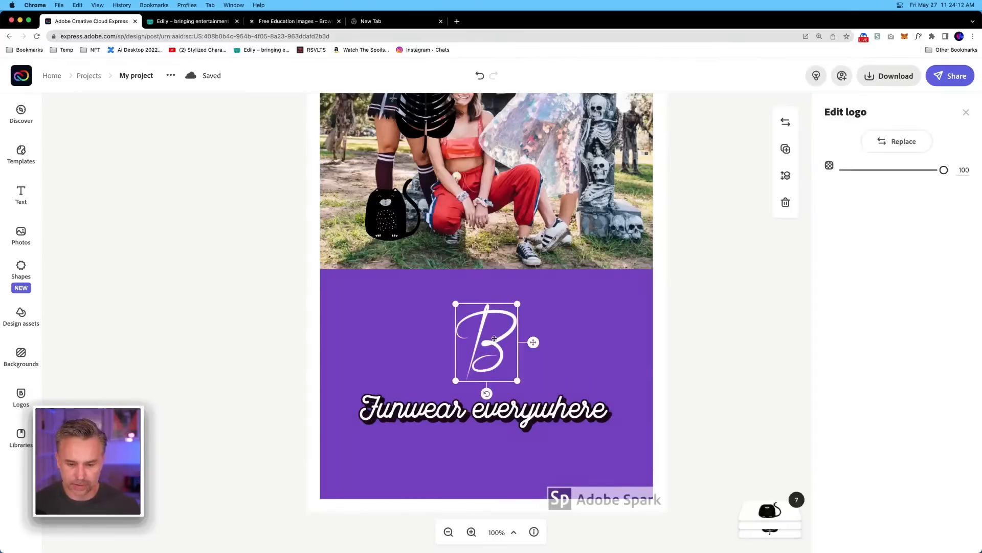
click(966, 112)
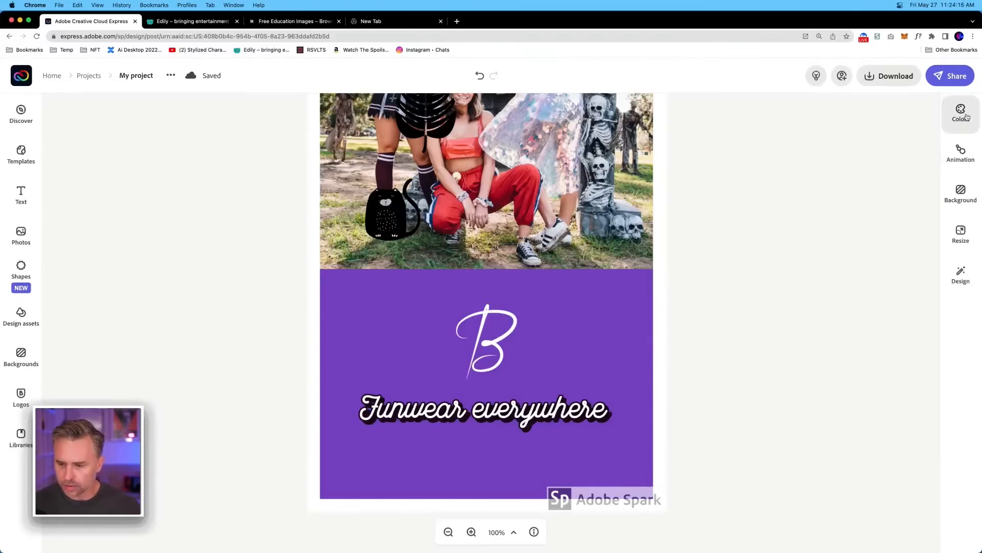
click(487, 346)
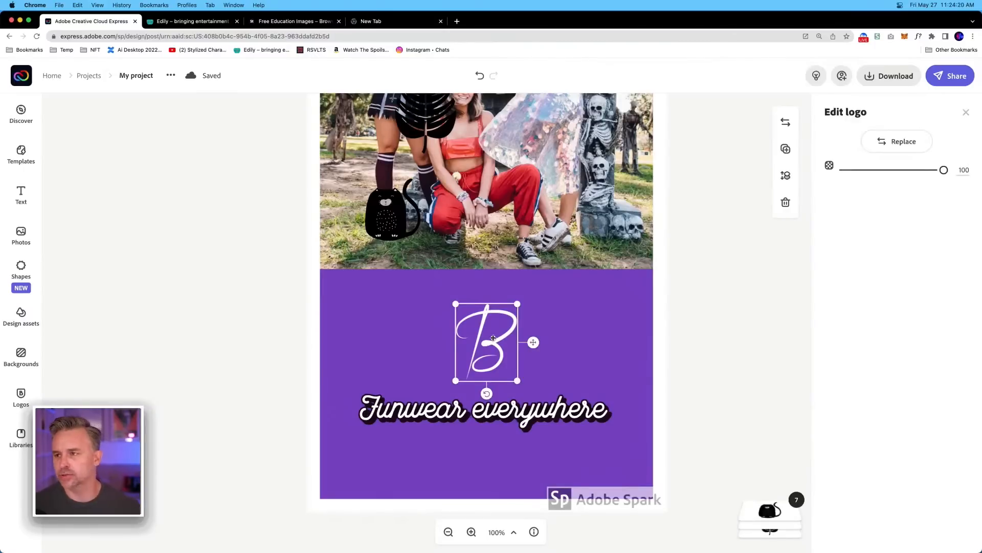
click(219, 252)
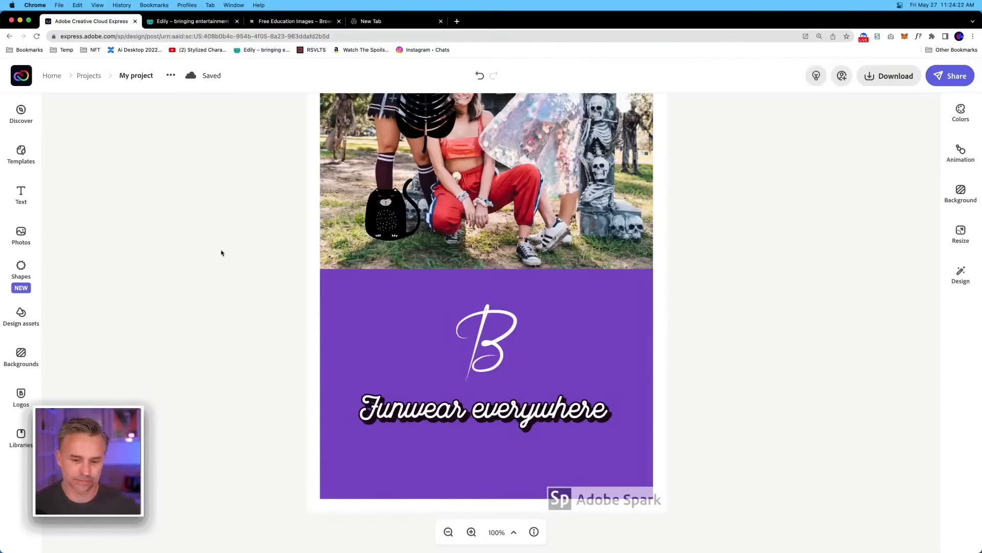
drag(250, 186, 269, 169)
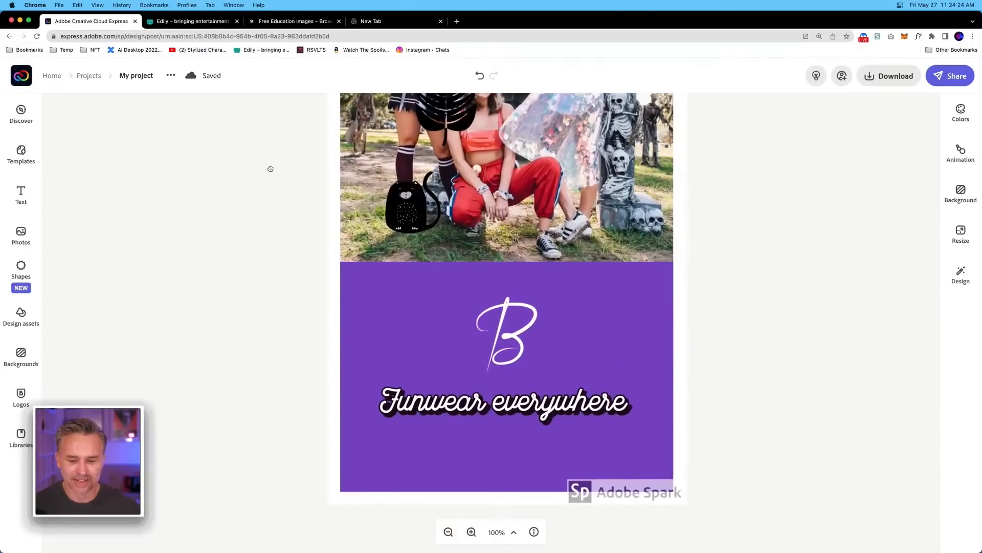
Step: Rename the project as Braswell Story
click(141, 72)
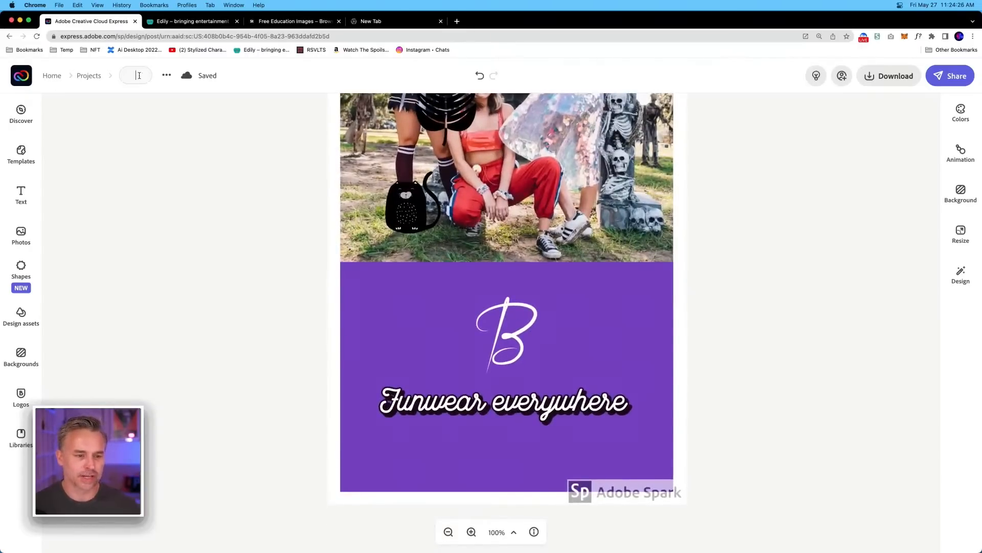
text(Bras)
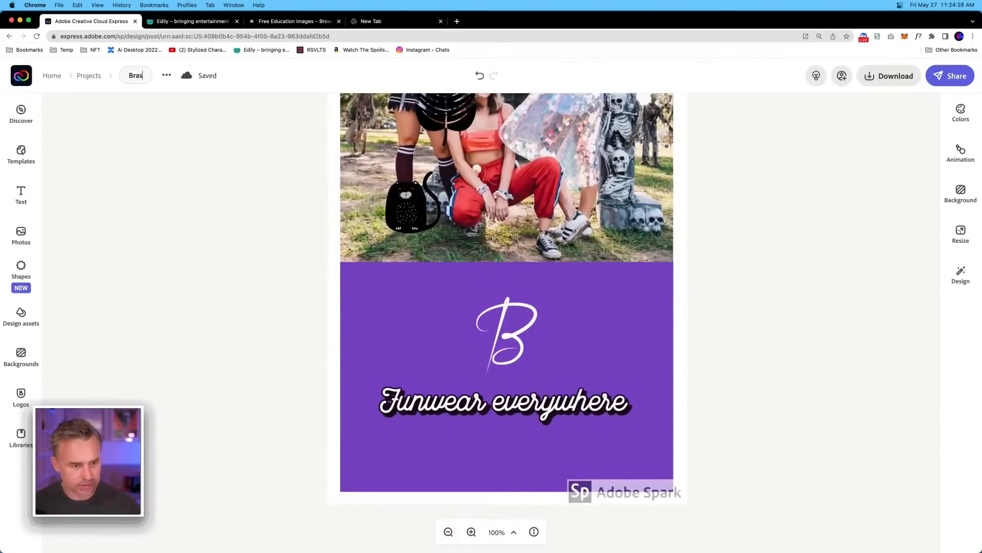
text(well Post)
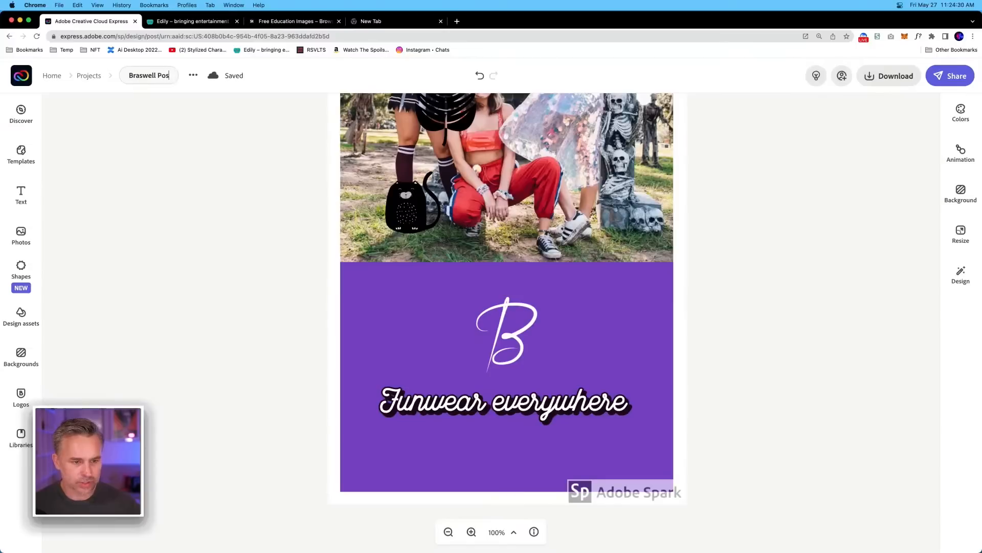
key(BackSpace)
key(BackSpace)
key(BackSpace)
key(BackSpace)
key(BackSpace)
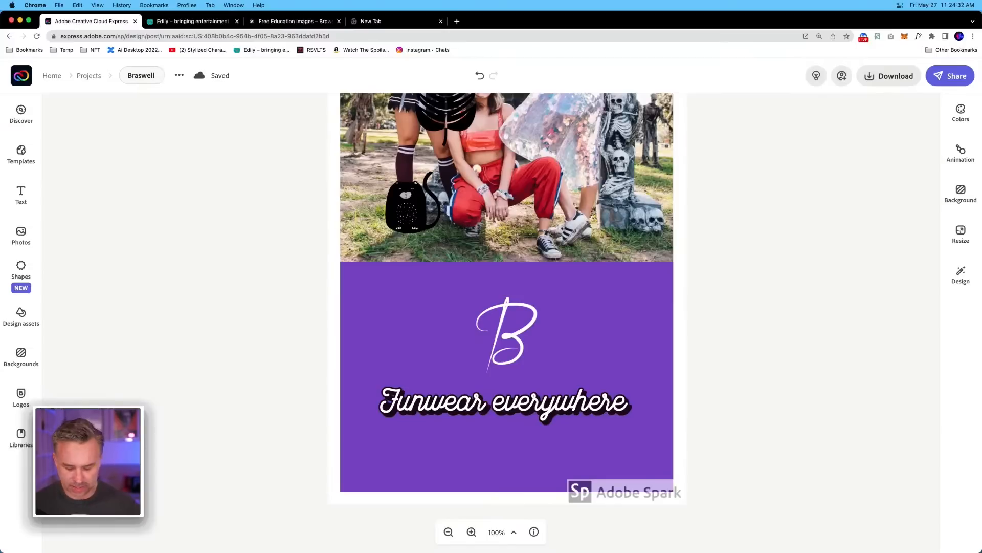
text(Story)
key(Return)
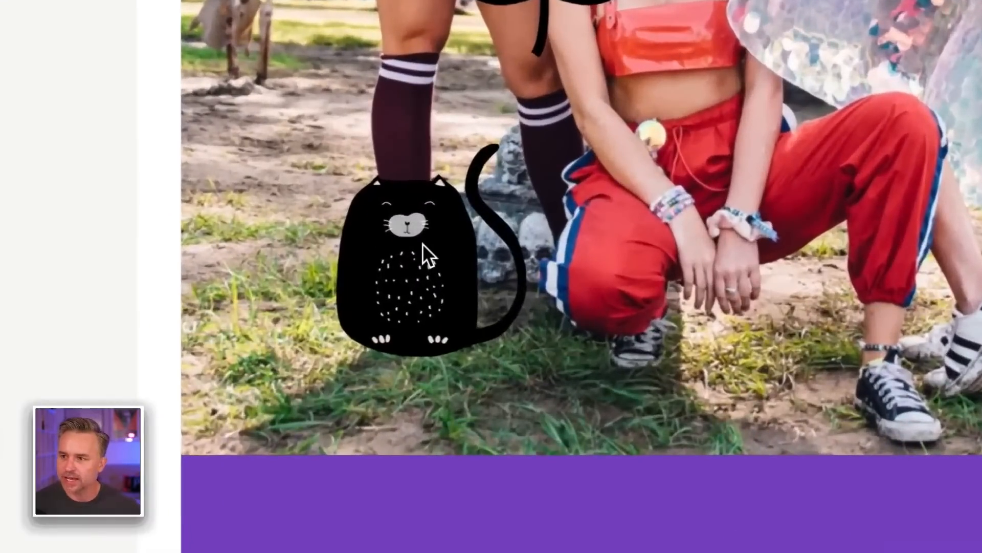
Step: Crop the black cat illustration to its upper part and move it to the photo's lower-right corner, peeking over the lower panel's edge
click(383, 299)
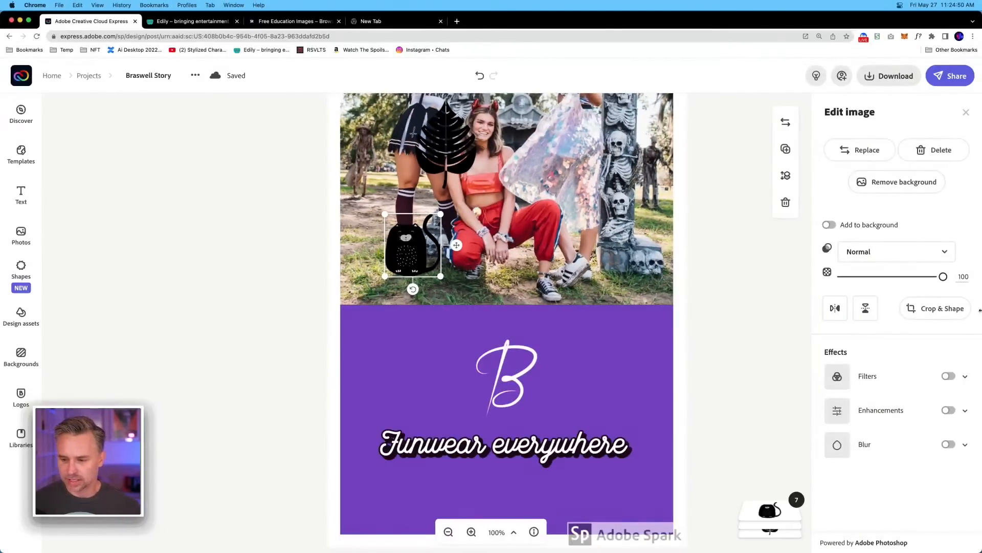
click(941, 308)
drag(413, 278, 600, 293)
click(253, 231)
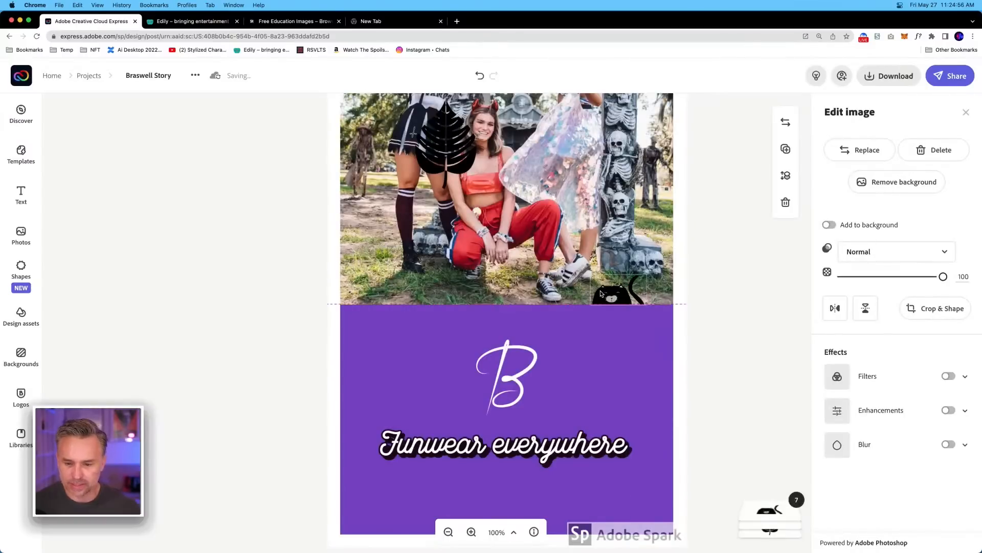
Step: Replace the lower panel's purple background with the grainy teal, purple and pink gradient from a photo search for "texture"
click(420, 337)
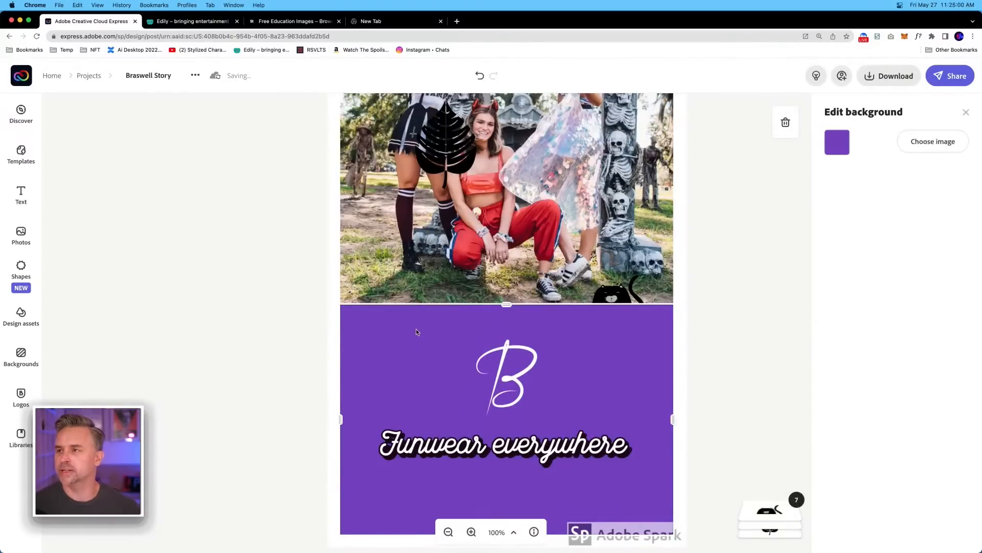
click(914, 140)
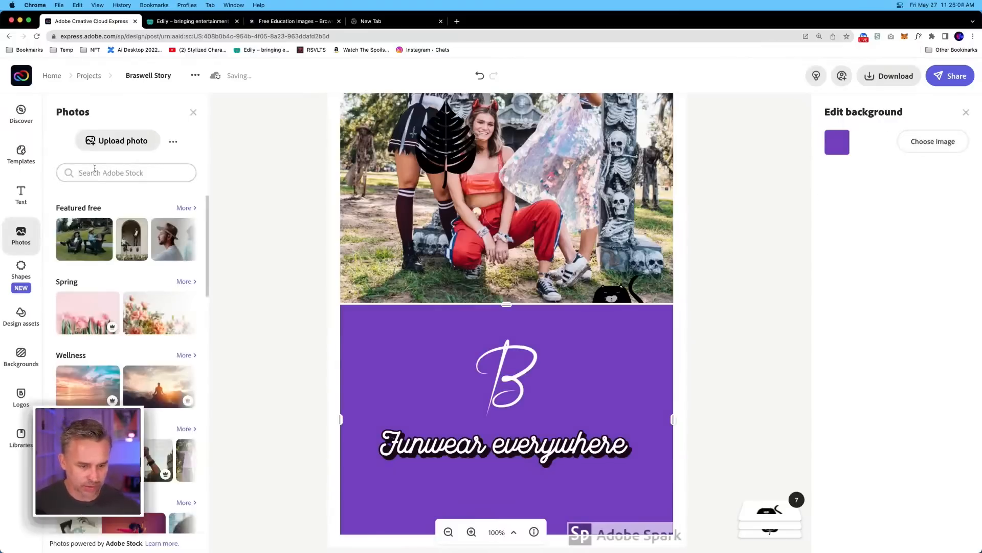
text(texture)
key(Return)
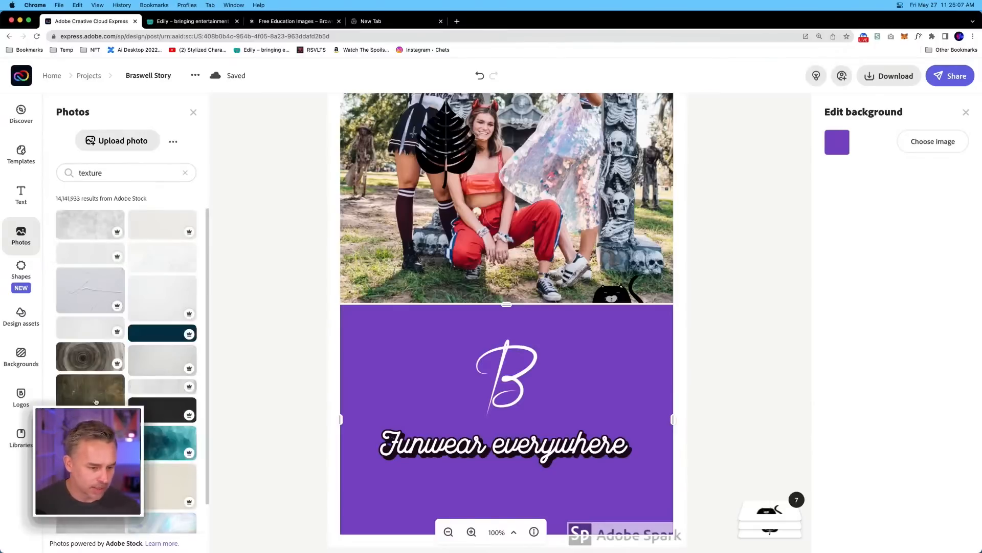
scroll(96, 401, down, 5)
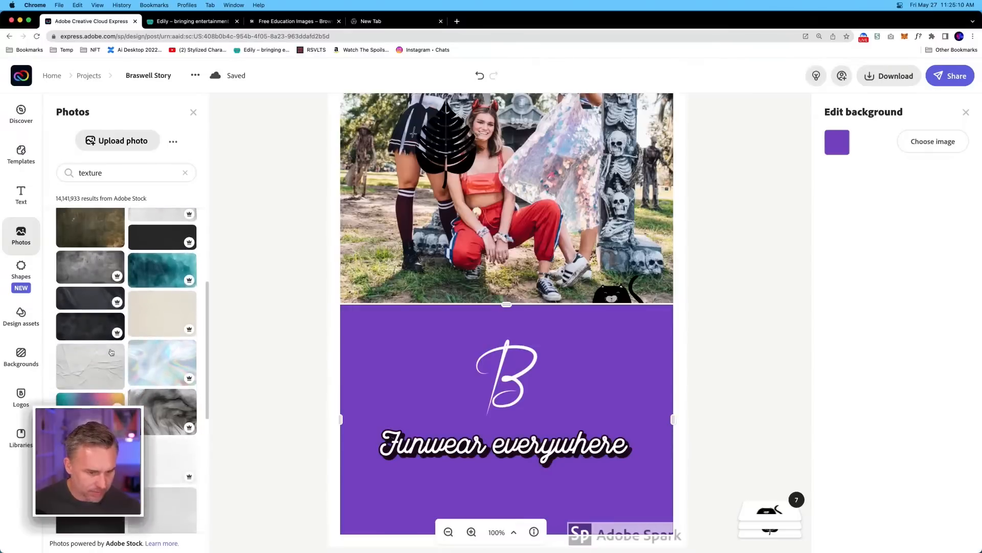
click(85, 404)
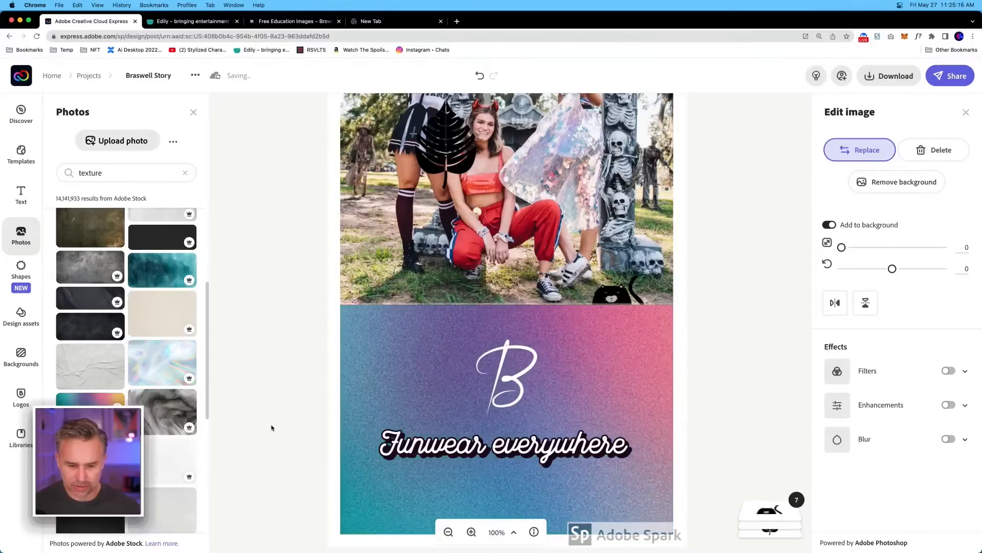
click(302, 258)
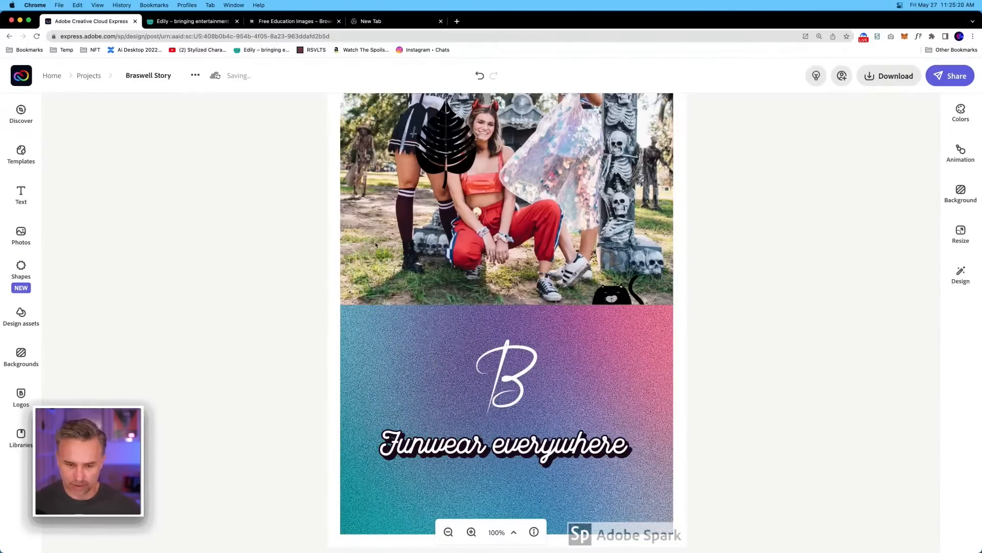
key(super+minus)
drag(359, 146, 355, 224)
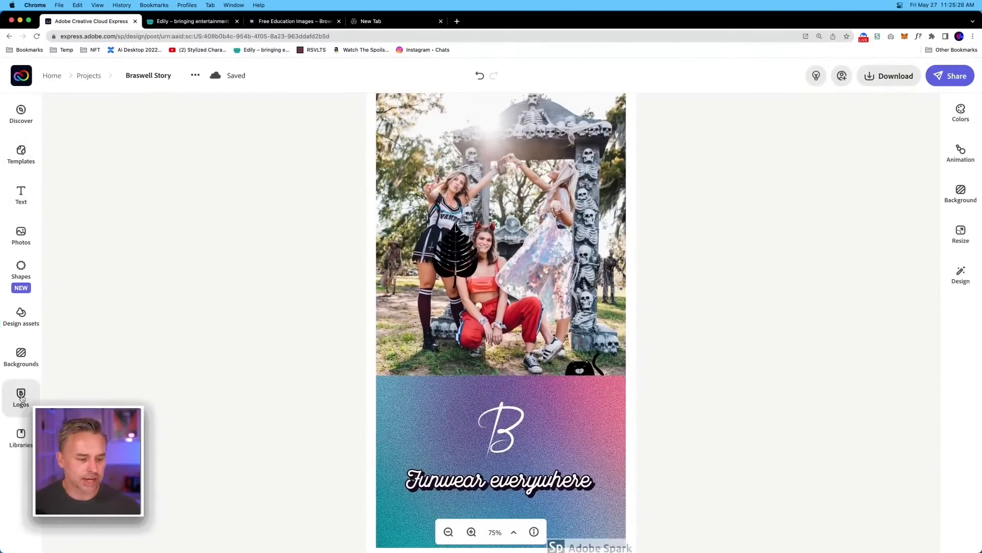
click(14, 435)
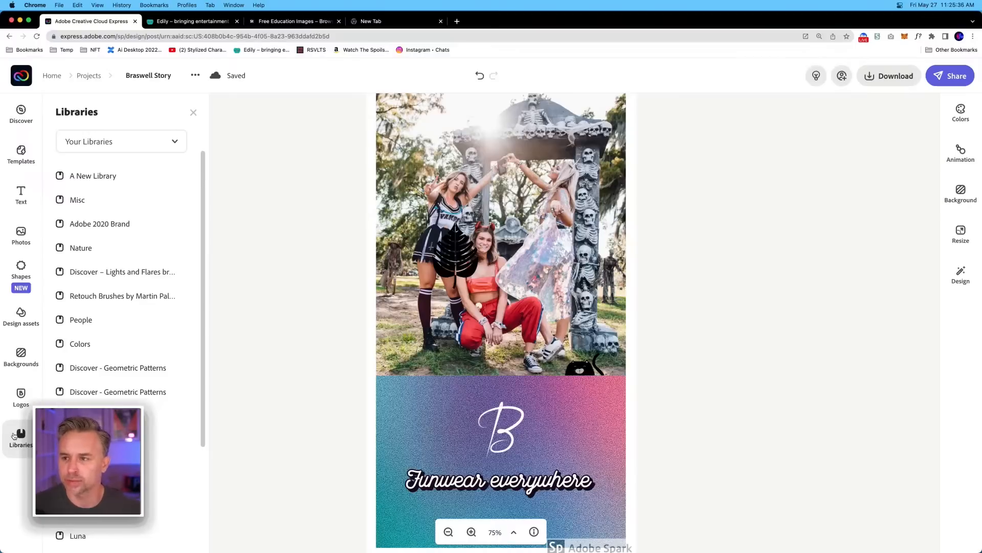
click(250, 456)
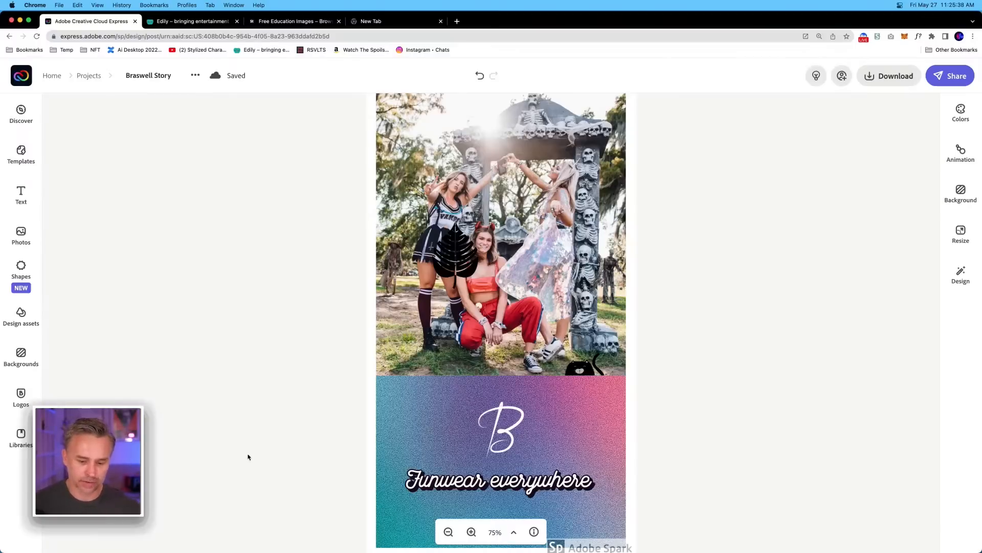
Step: Switch to Illustrator, duplicate the black cat-eared skull to the right of the original in BraswellBranding.ai, and return to Creative Cloud Express
mouse_move(191, 543)
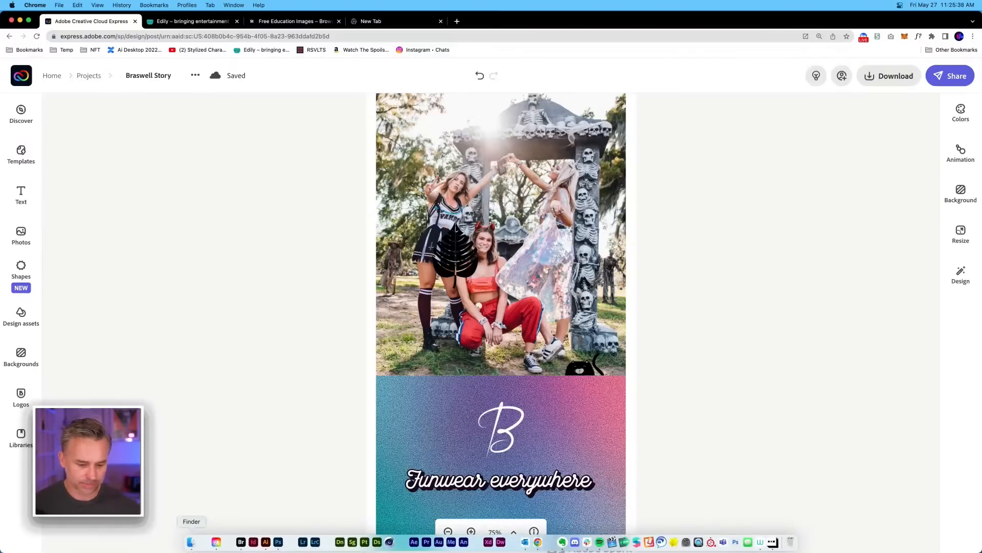
click(266, 542)
drag(140, 229, 415, 130)
drag(359, 317, 584, 113)
drag(451, 379, 220, 143)
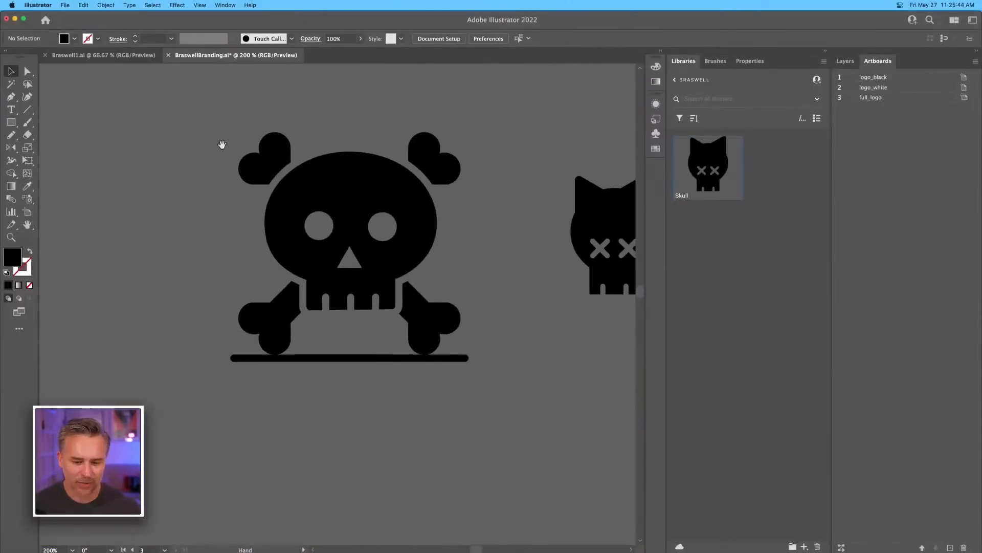
drag(292, 177, 97, 227)
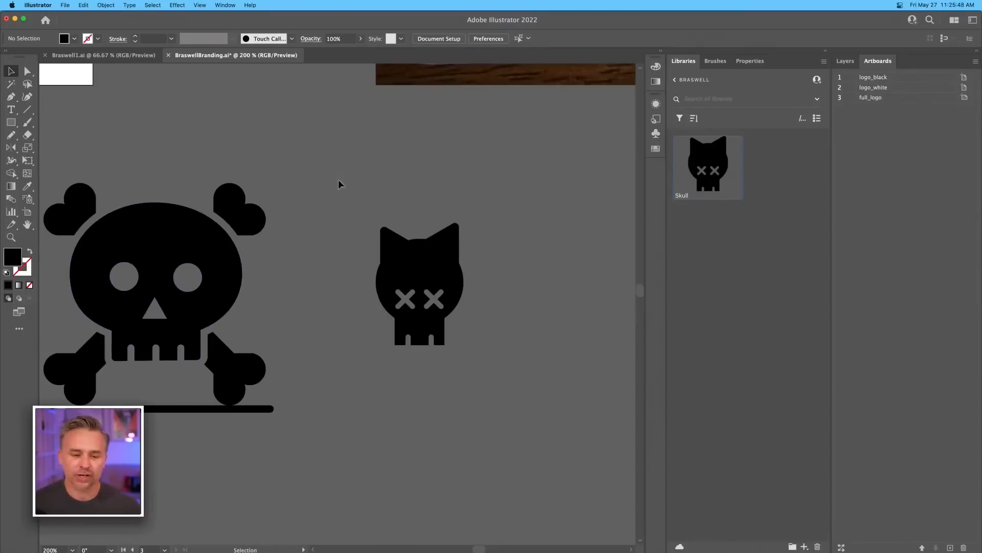
click(402, 253)
drag(402, 253, 485, 283)
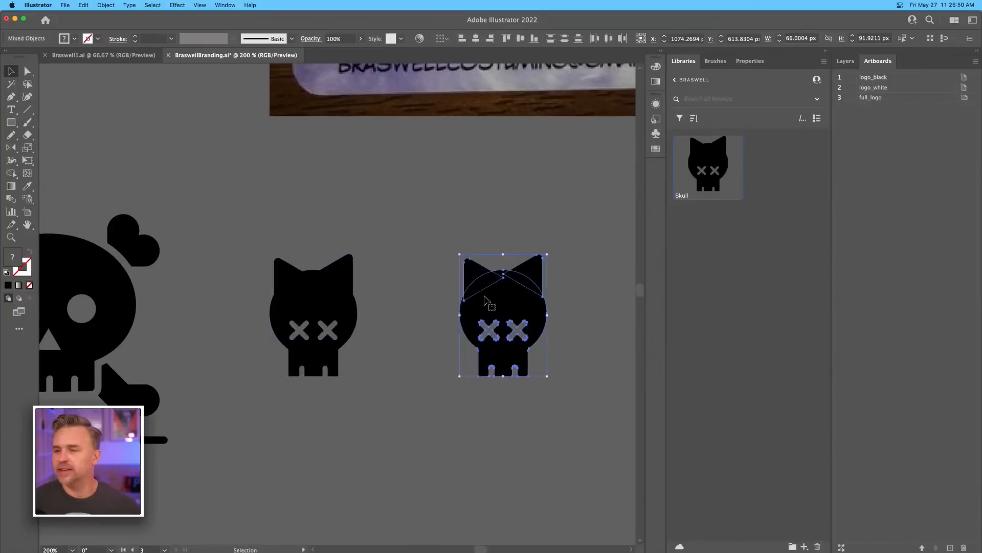
click(493, 231)
mouse_move(241, 550)
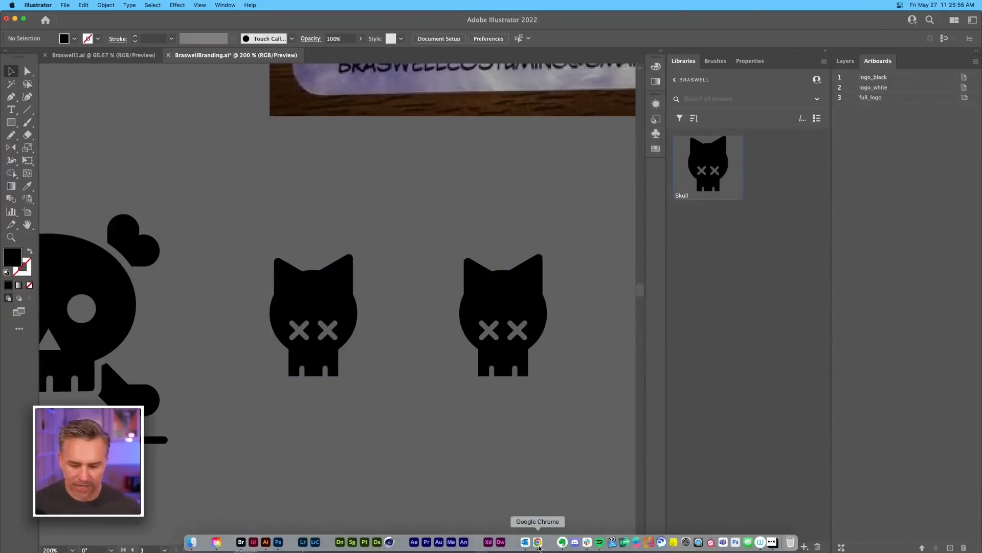
click(537, 543)
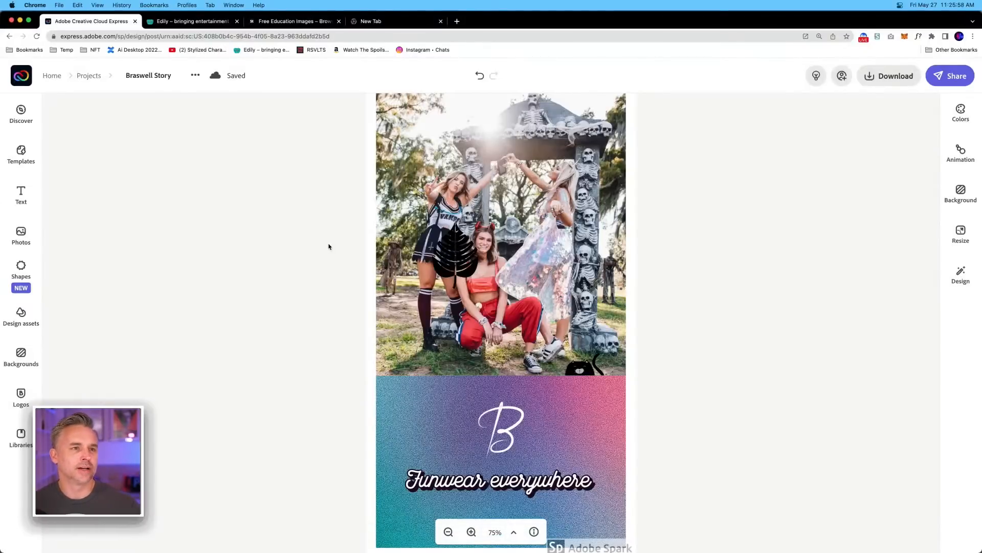